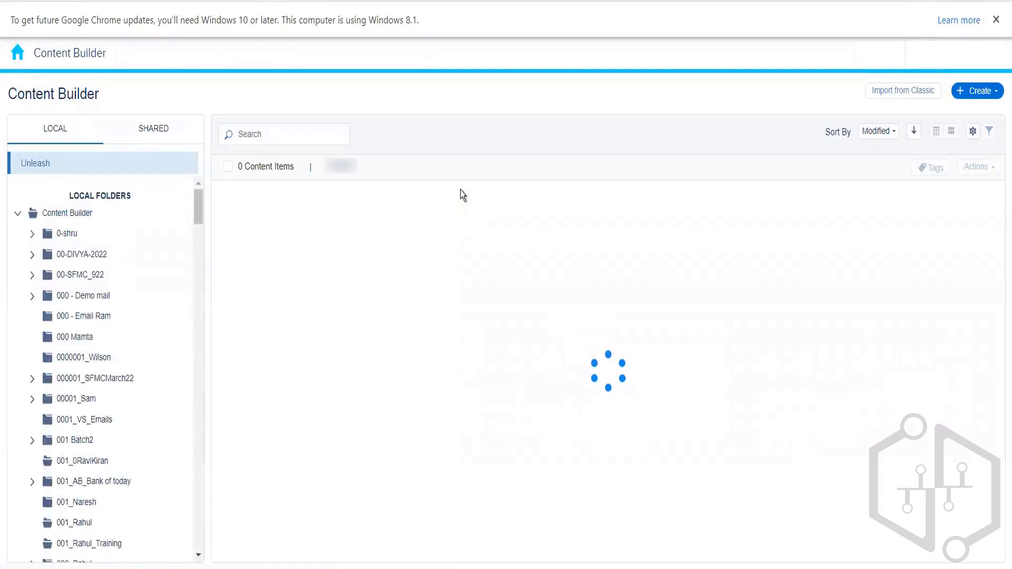
click(979, 93)
mouse_move(934, 149)
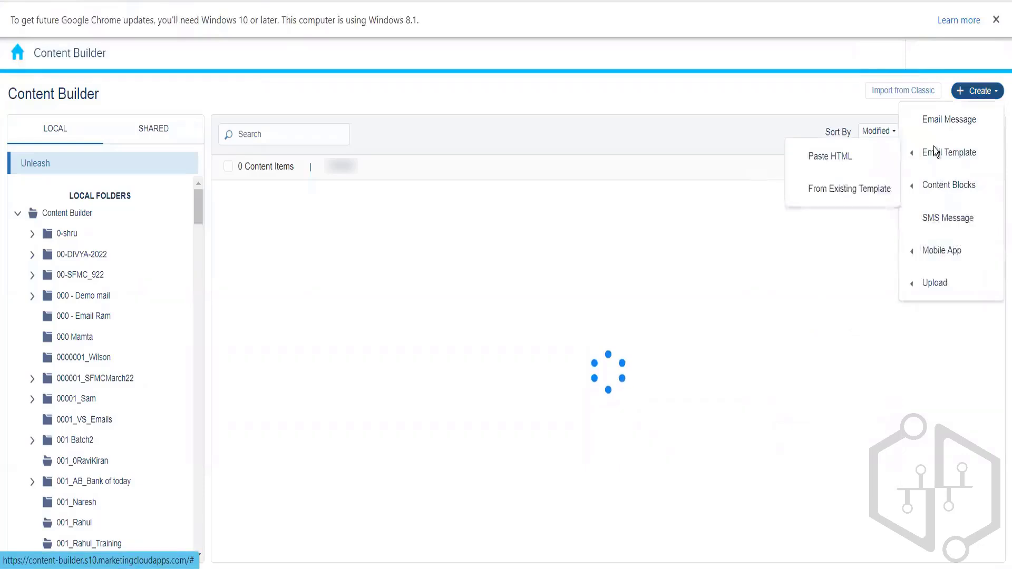
mouse_move(938, 186)
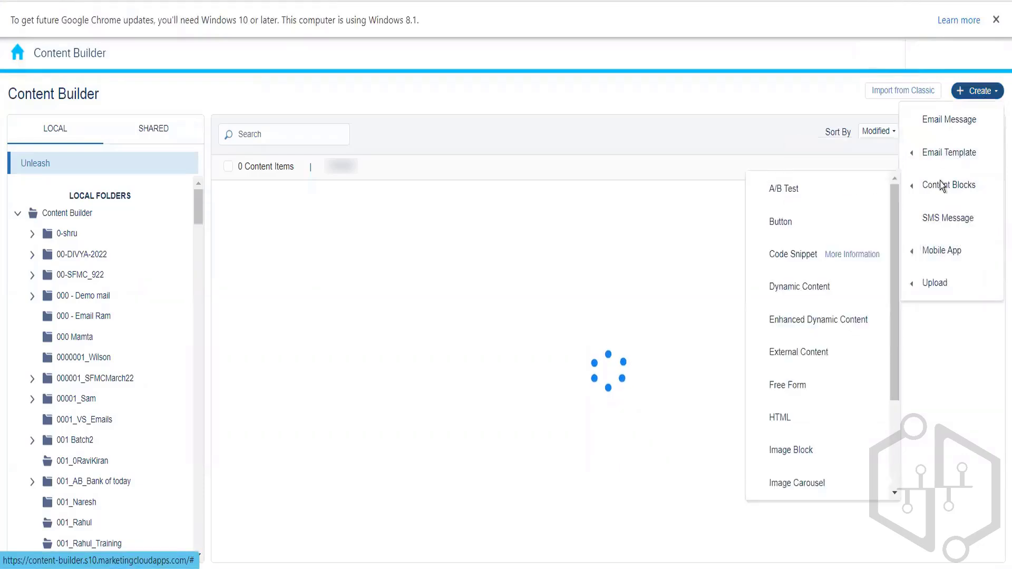
click(830, 326)
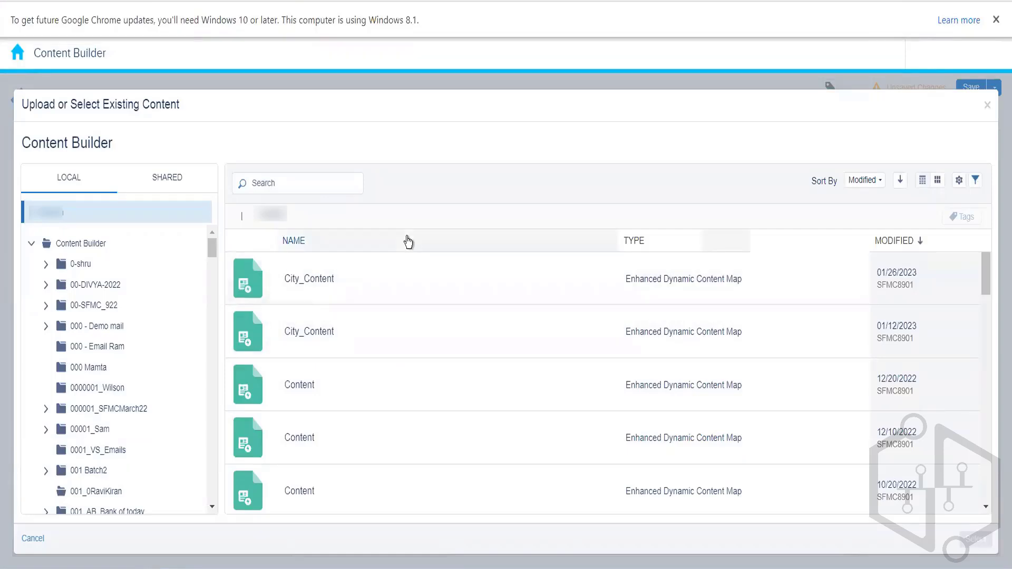
click(33, 538)
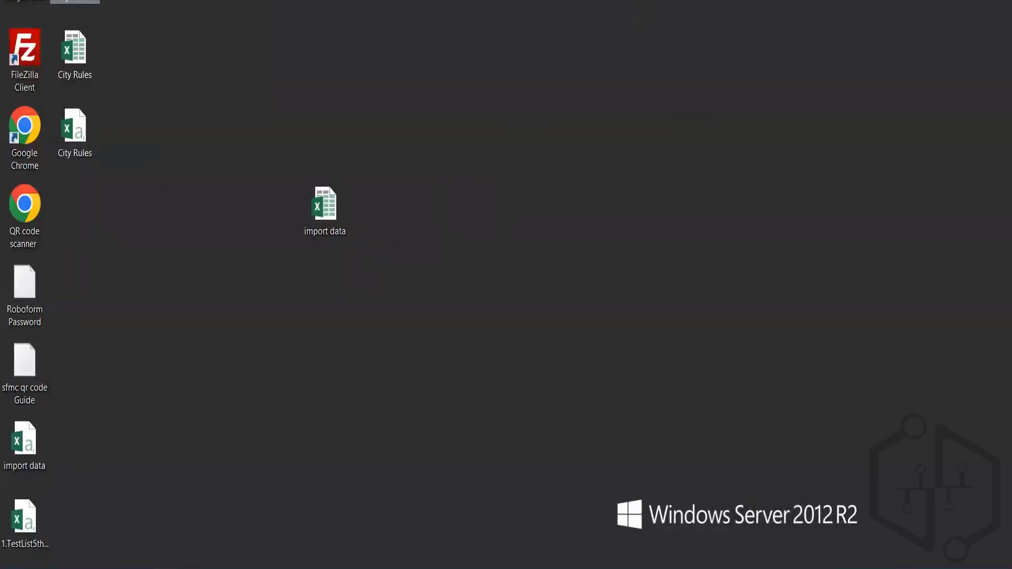
Step: Open the City Rules CSV file from the desktop in Excel and examine its City and Content columns
double_click(81, 133)
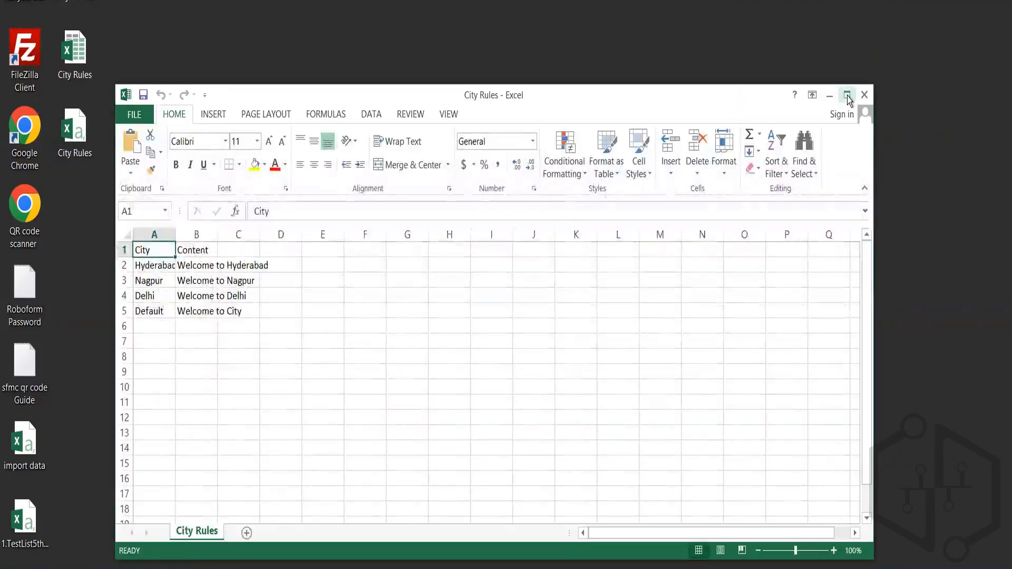
click(847, 96)
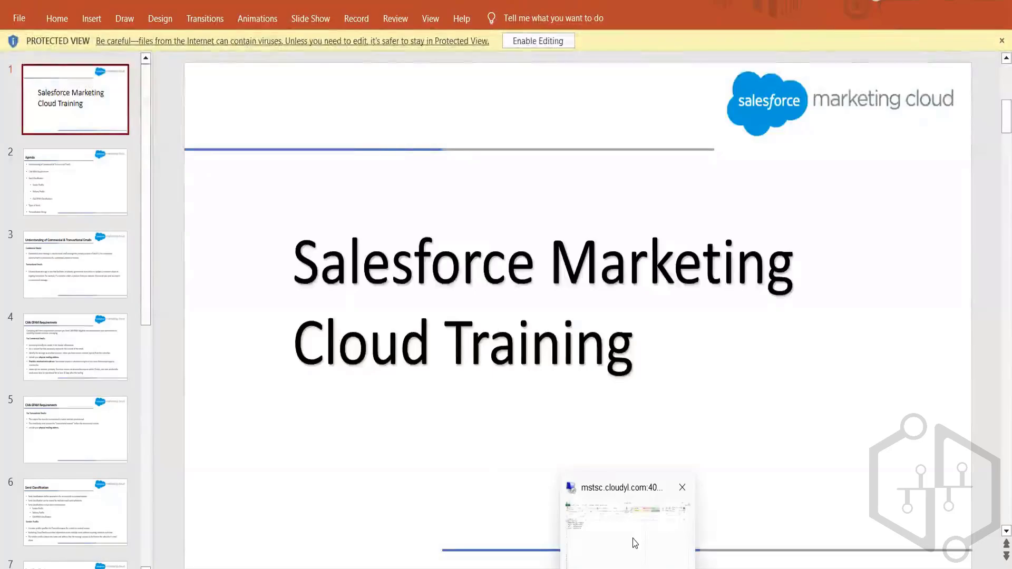
click(634, 543)
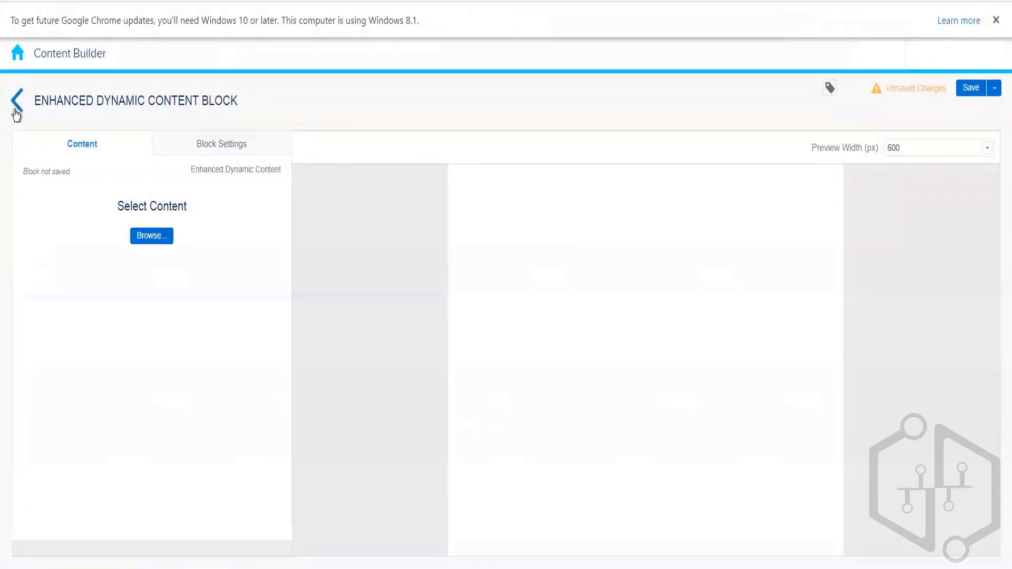
Step: Discard the unsaved content block and start an Enhanced Dynamic Content upload with City Rules.csv
click(17, 103)
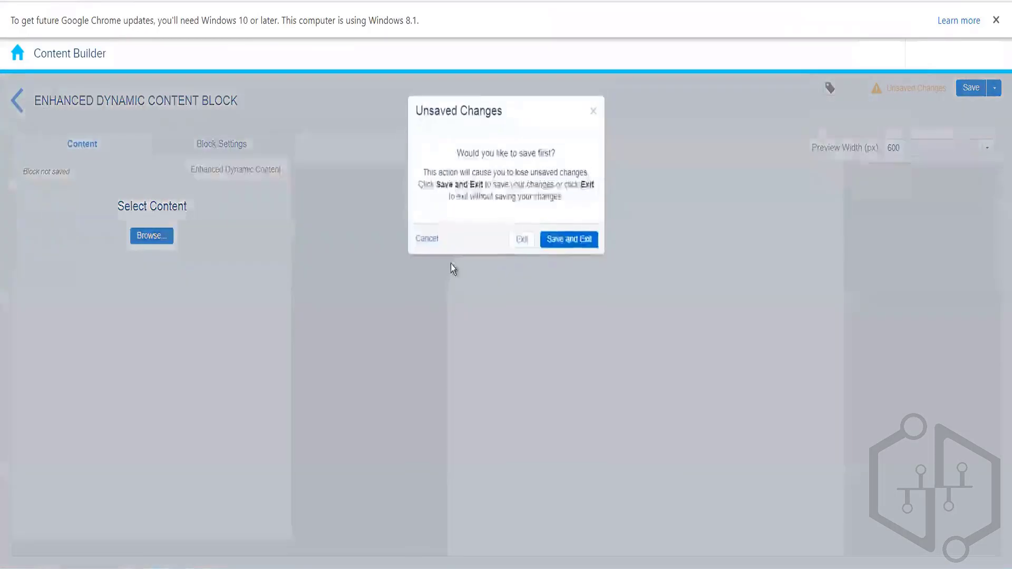
click(522, 242)
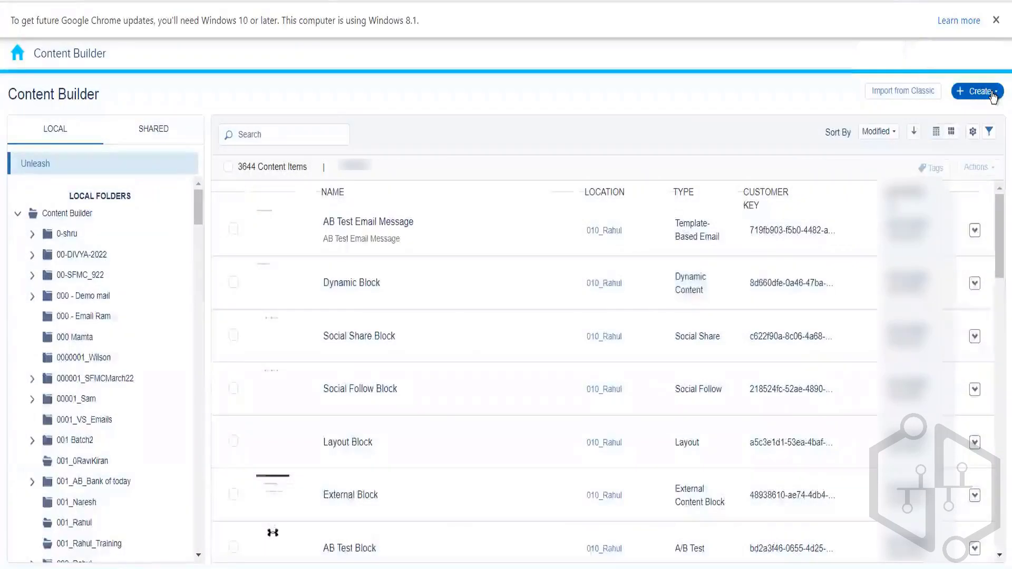
click(993, 93)
mouse_move(927, 284)
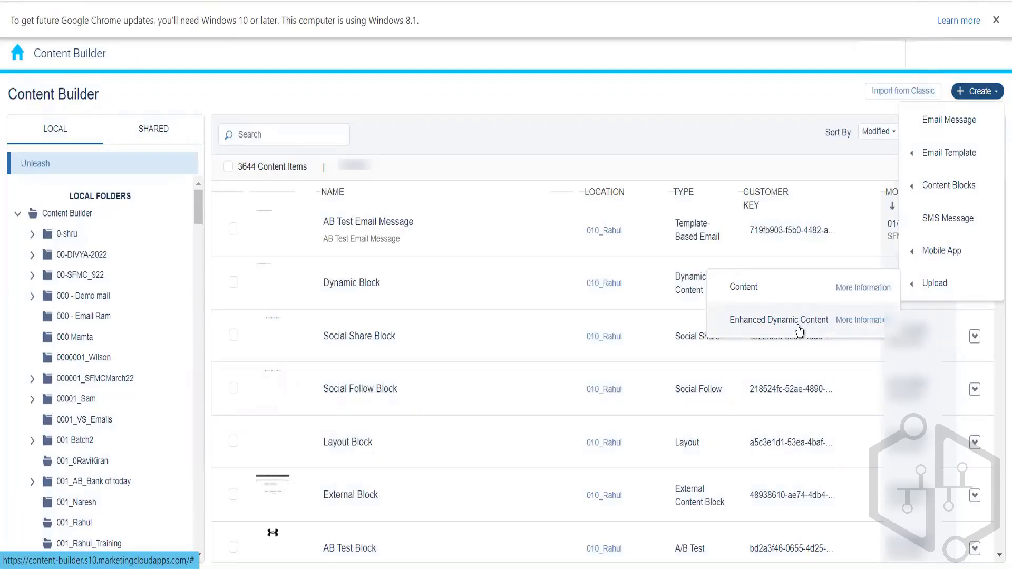
click(810, 327)
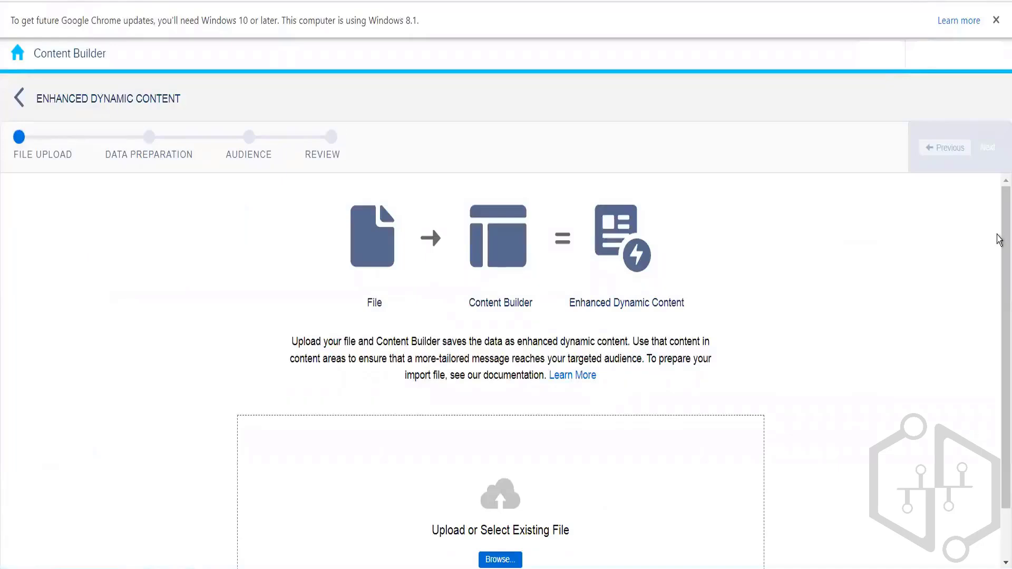
drag(996, 231, 997, 335)
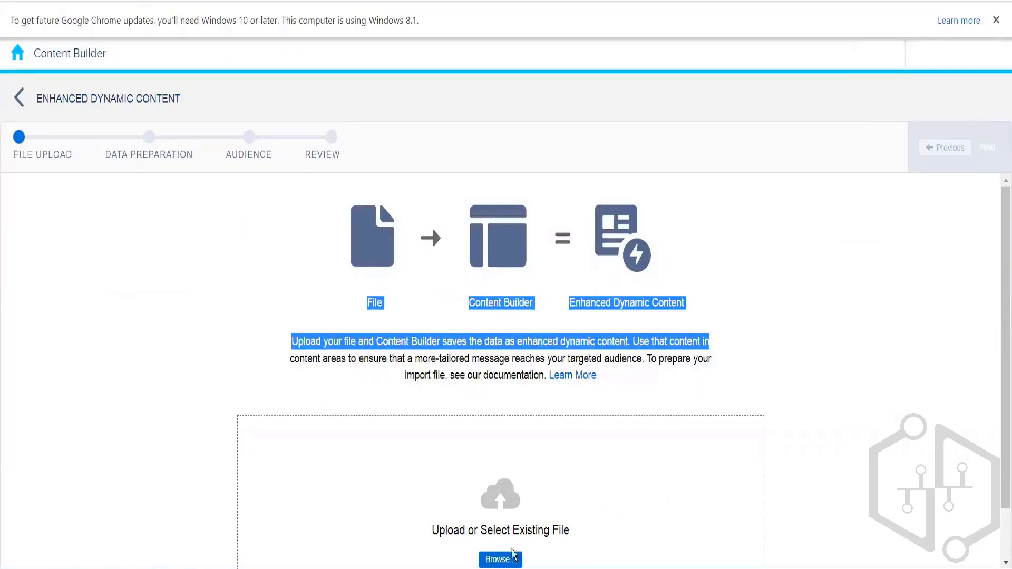
click(494, 559)
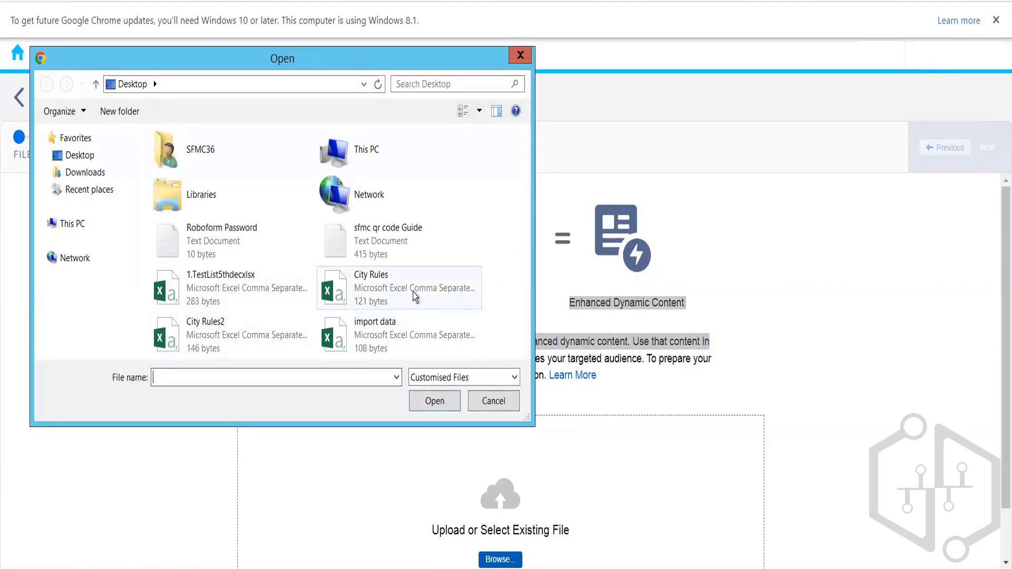
double_click(441, 289)
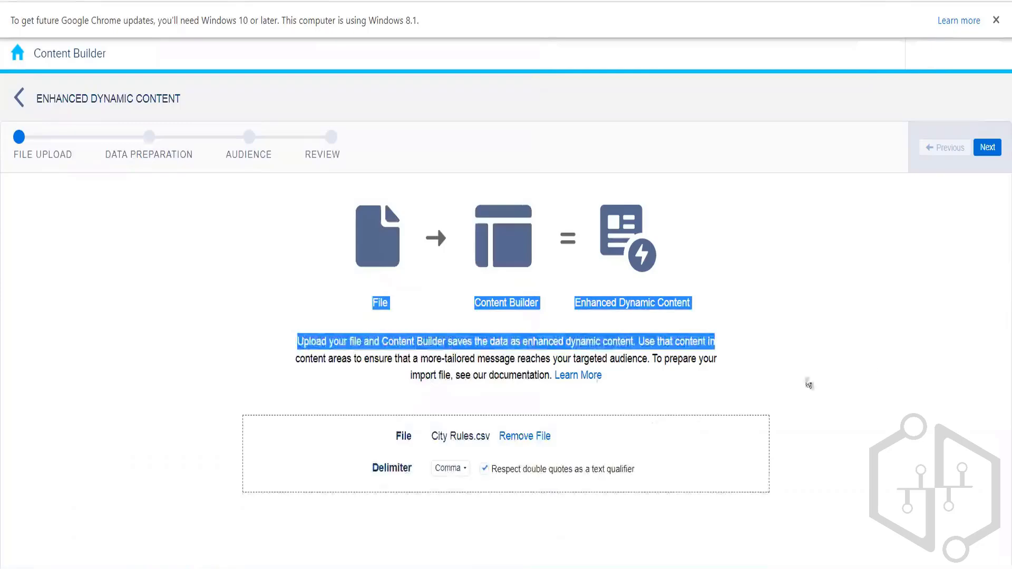
click(883, 362)
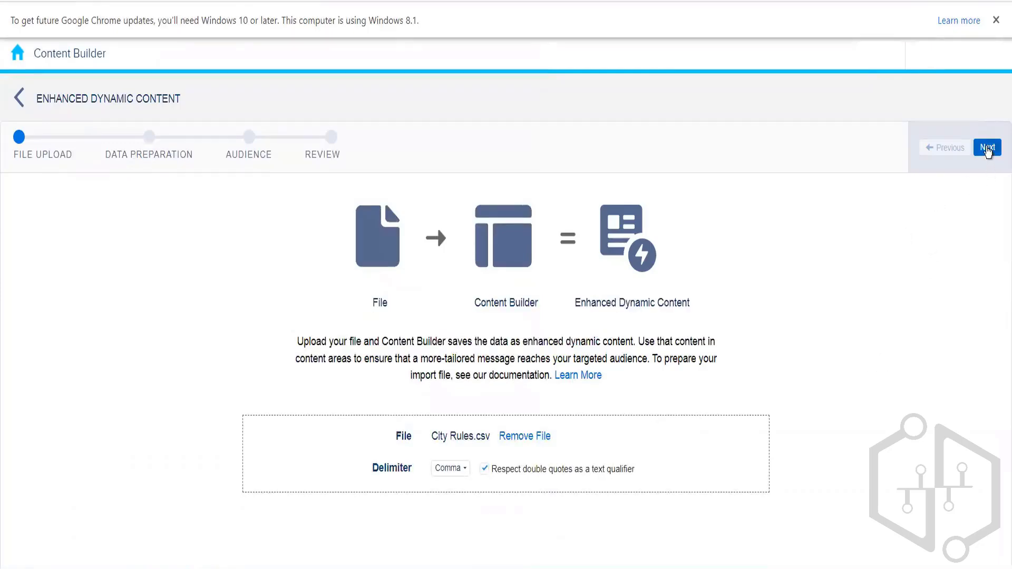
click(988, 149)
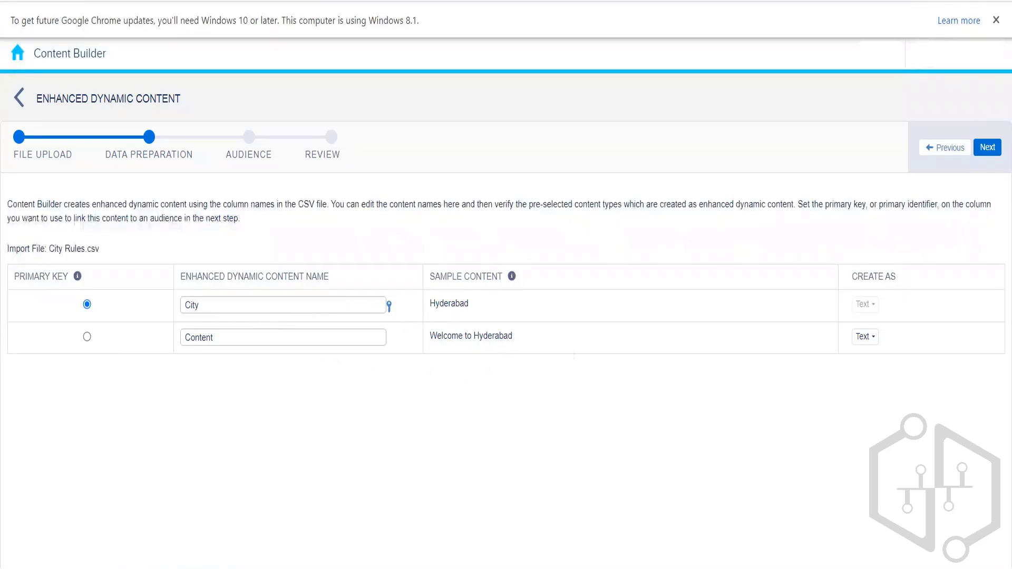
Step: Keep City as the primary key and Content as text, and proceed to the review without linking an audience
click(875, 341)
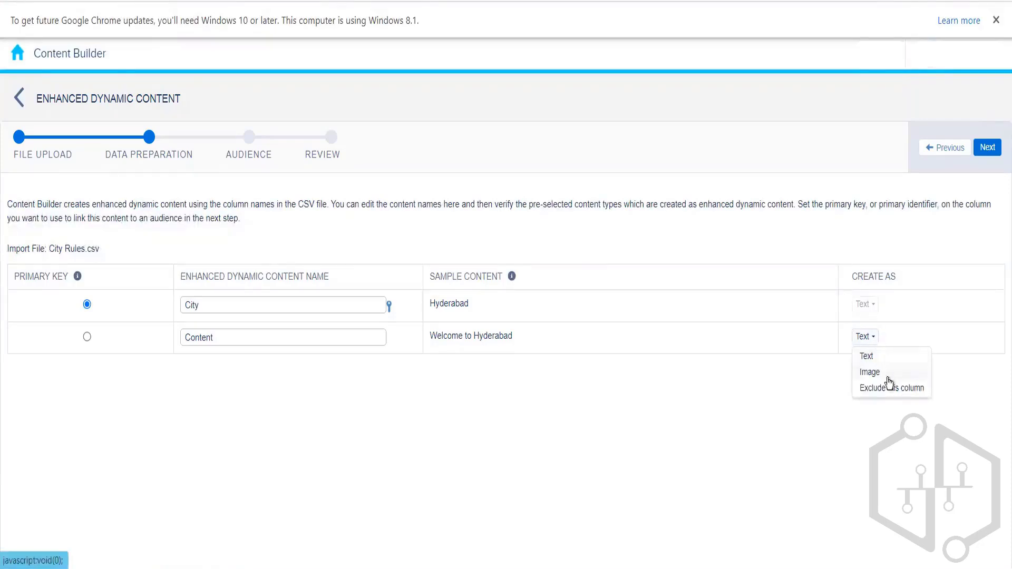
click(723, 424)
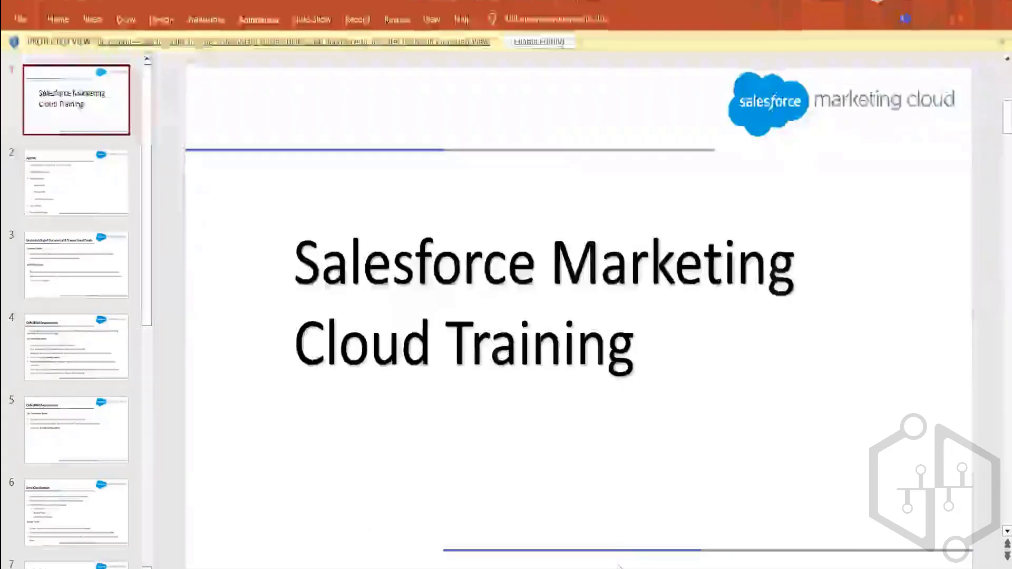
mouse_move(656, 566)
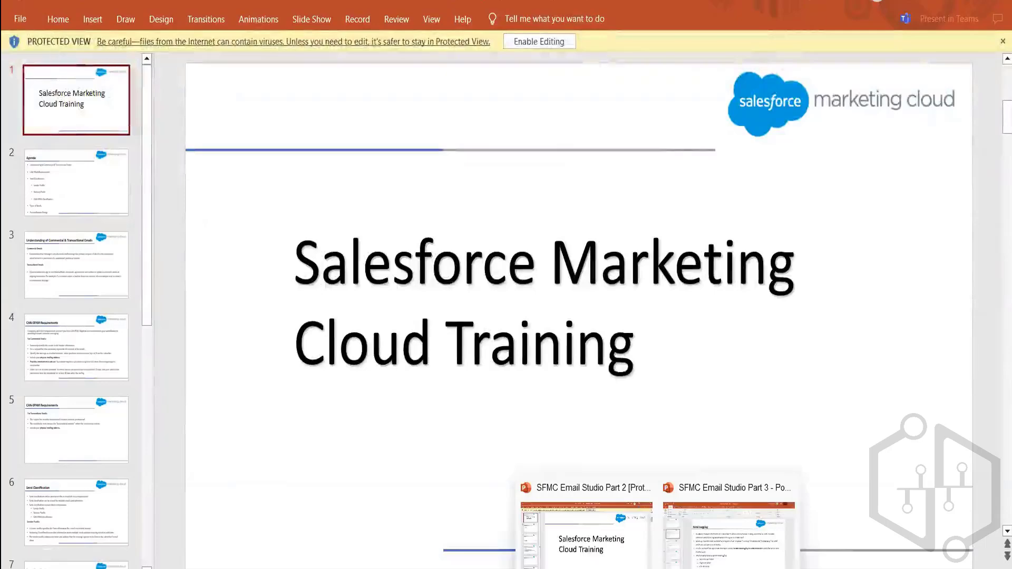
mouse_move(687, 567)
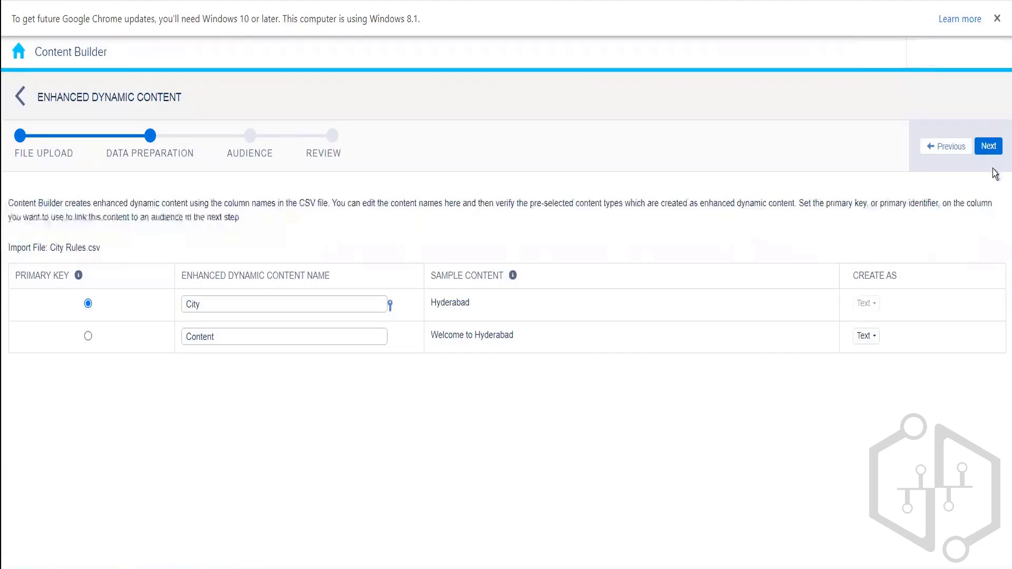
click(989, 148)
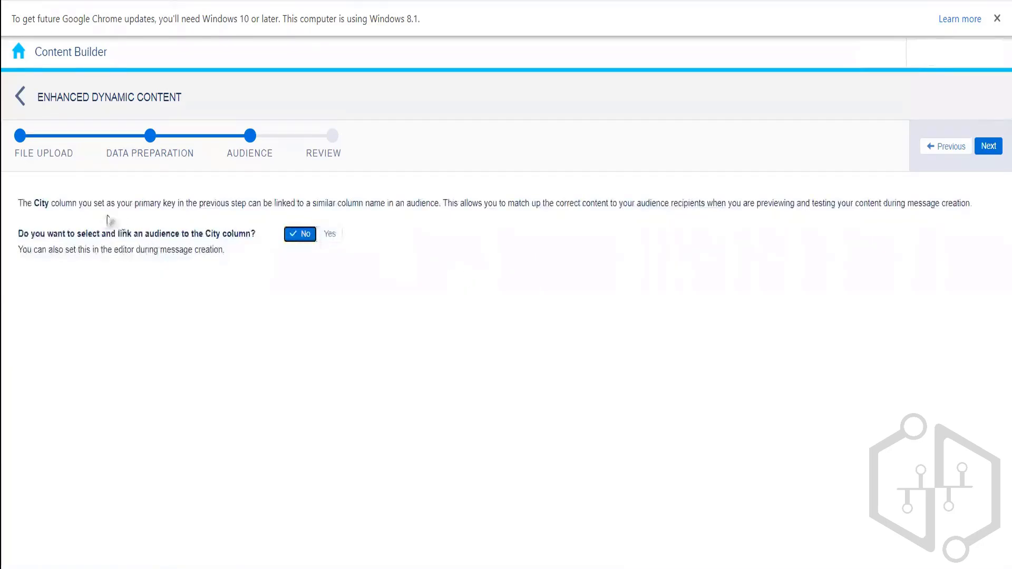
click(994, 150)
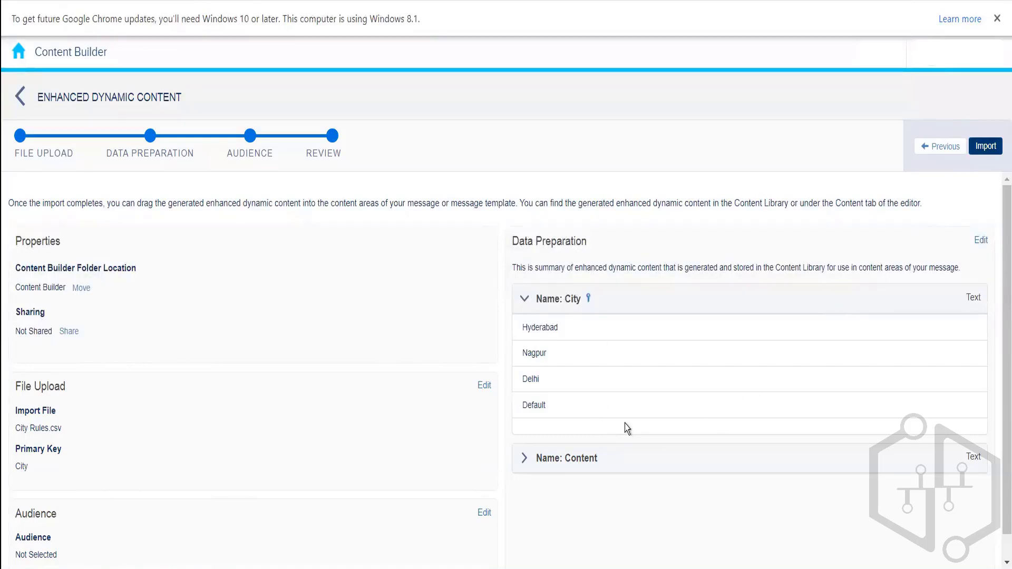
Step: Review the prepared Content values and try to import them into the root Content Builder folder
click(525, 461)
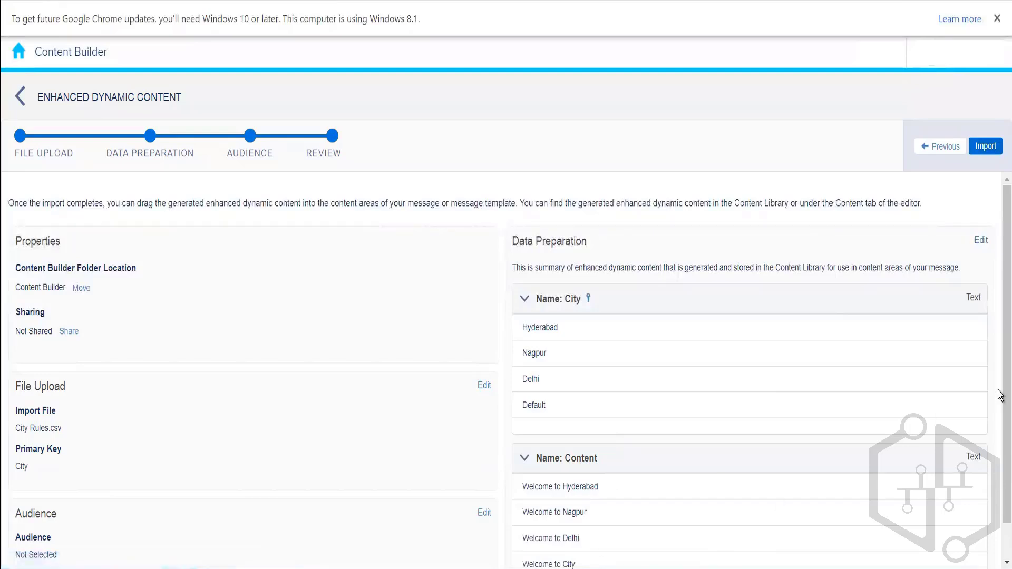
drag(999, 391, 987, 364)
click(985, 147)
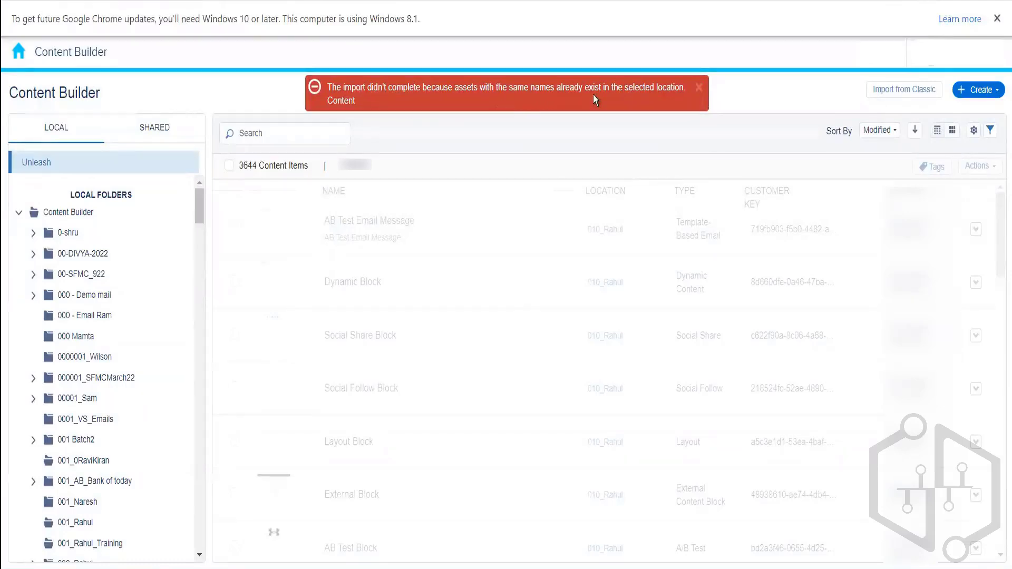
click(699, 87)
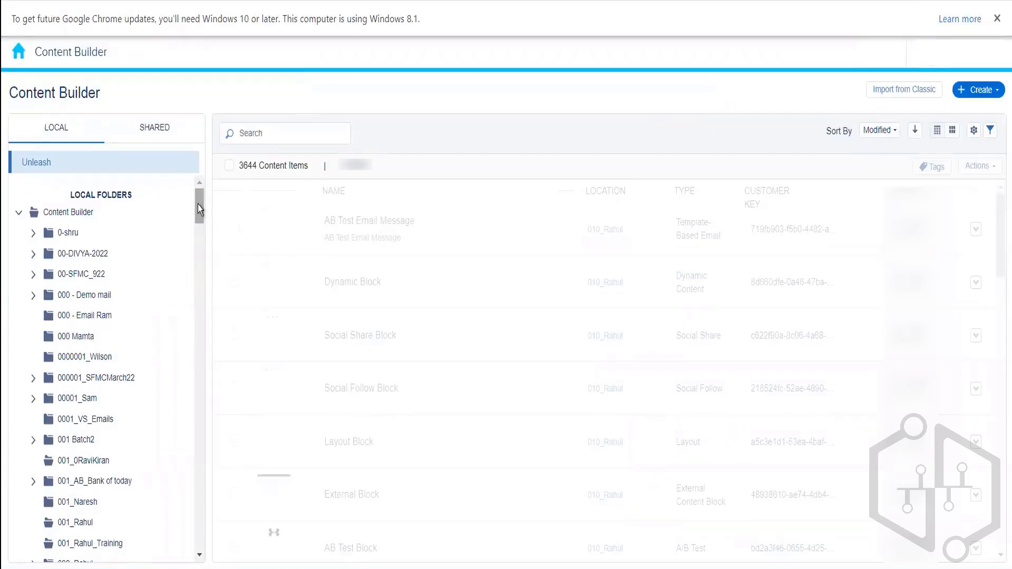
Step: Open the local folder numbered 010 as the location for the new content
drag(197, 204, 198, 226)
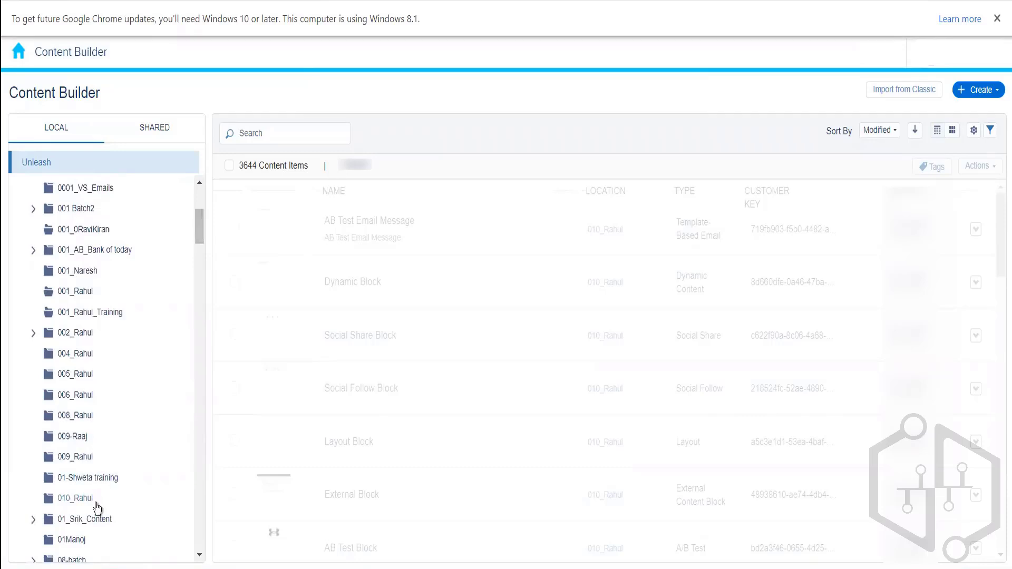
click(91, 457)
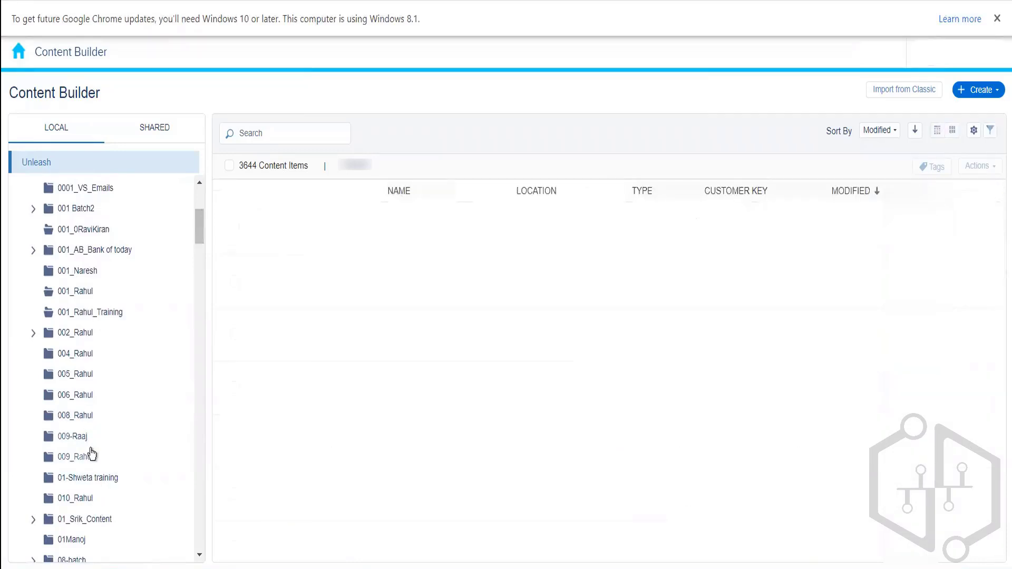
click(93, 499)
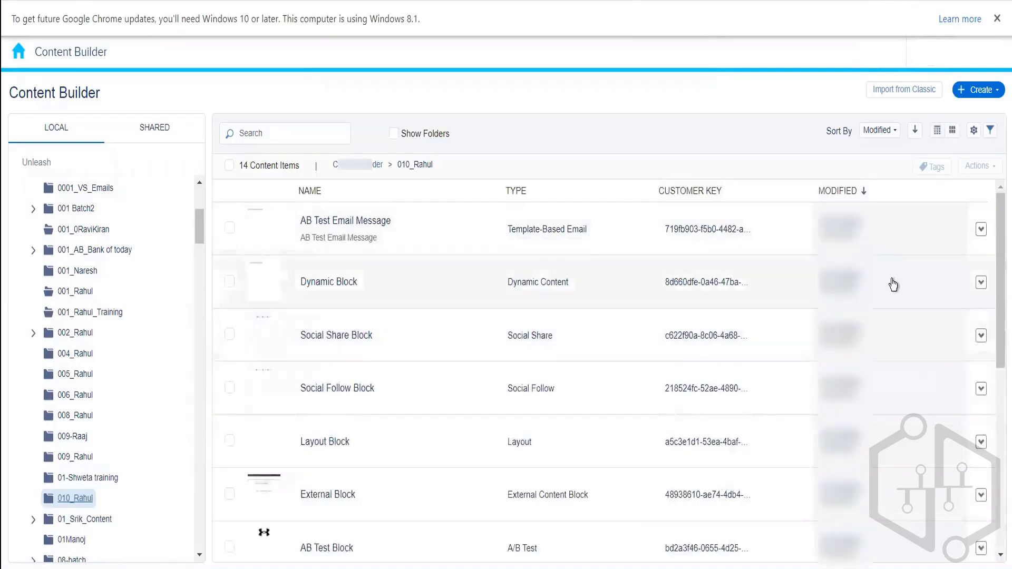
Step: Upload City Rules.csv as Enhanced Dynamic Content in the open folder and continue to data preparation
click(994, 98)
mouse_move(950, 280)
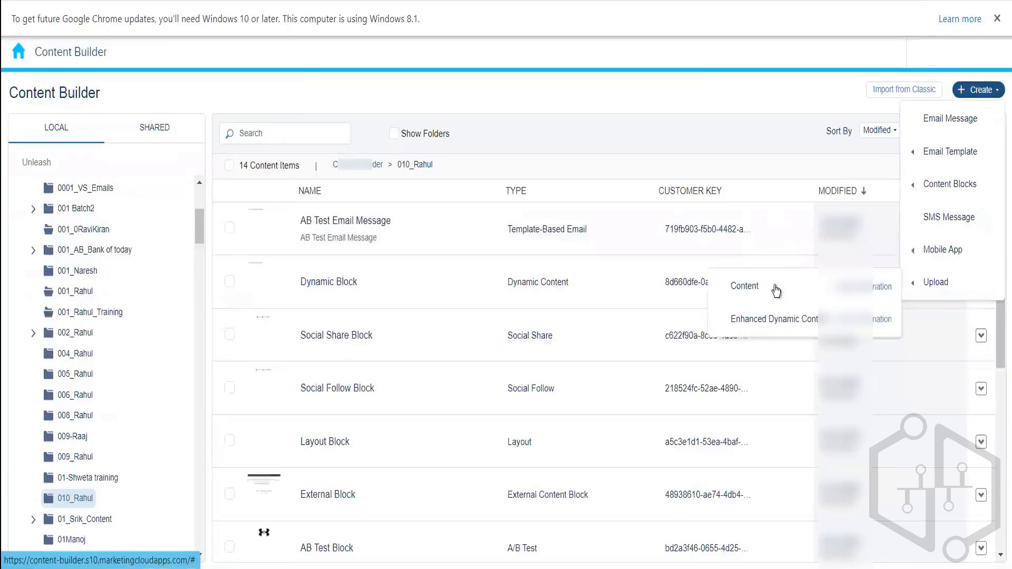
click(773, 320)
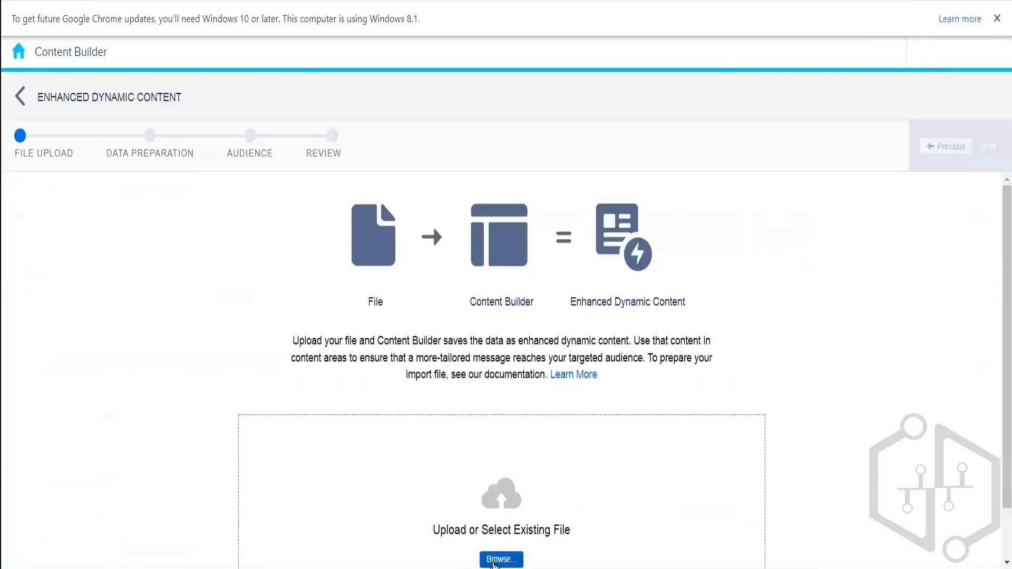
click(496, 562)
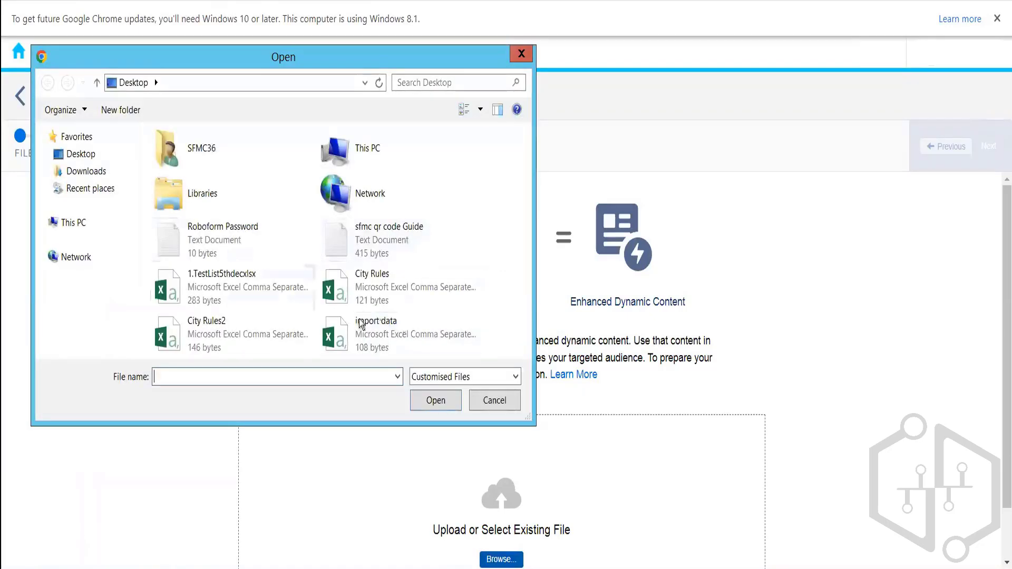
double_click(406, 285)
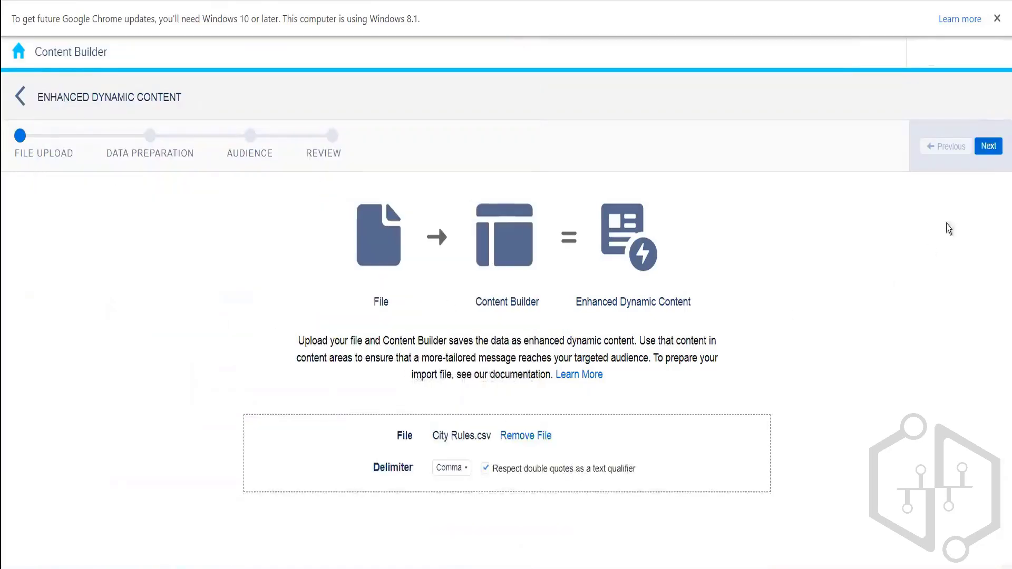
click(989, 148)
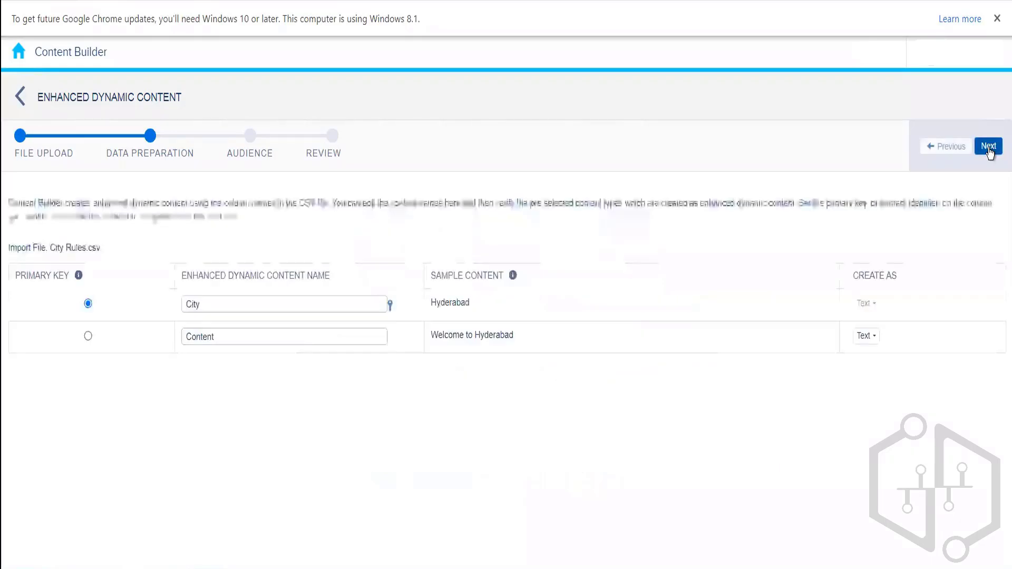
Step: Accept City as the primary key and Content as text, leave the audience unlinked, and import the content
click(988, 147)
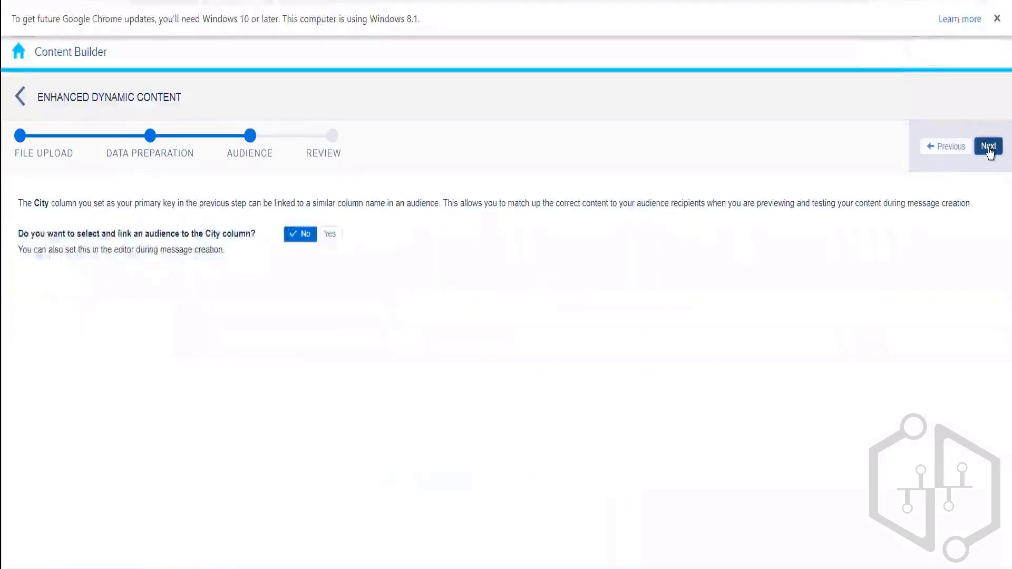
click(989, 148)
click(986, 147)
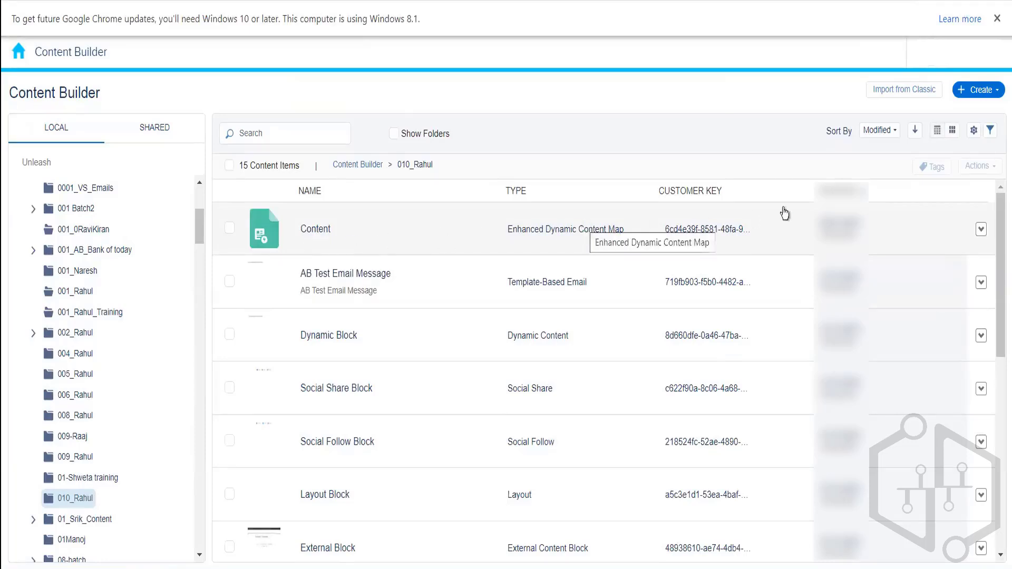
Step: Create an enhanced dynamic content block from the Content map in the local folder numbered 010, postponing the audience selection
click(984, 100)
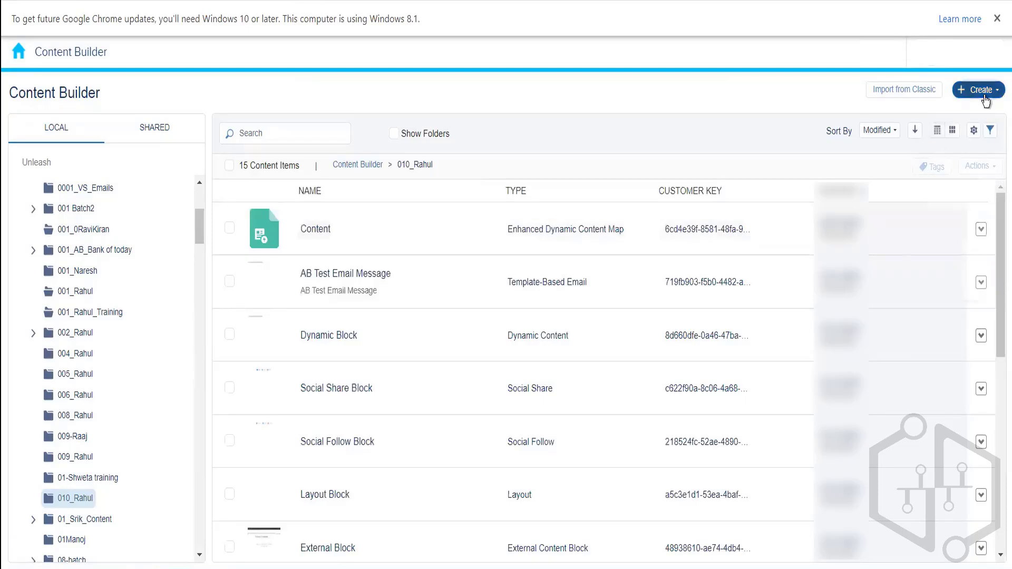
mouse_move(948, 184)
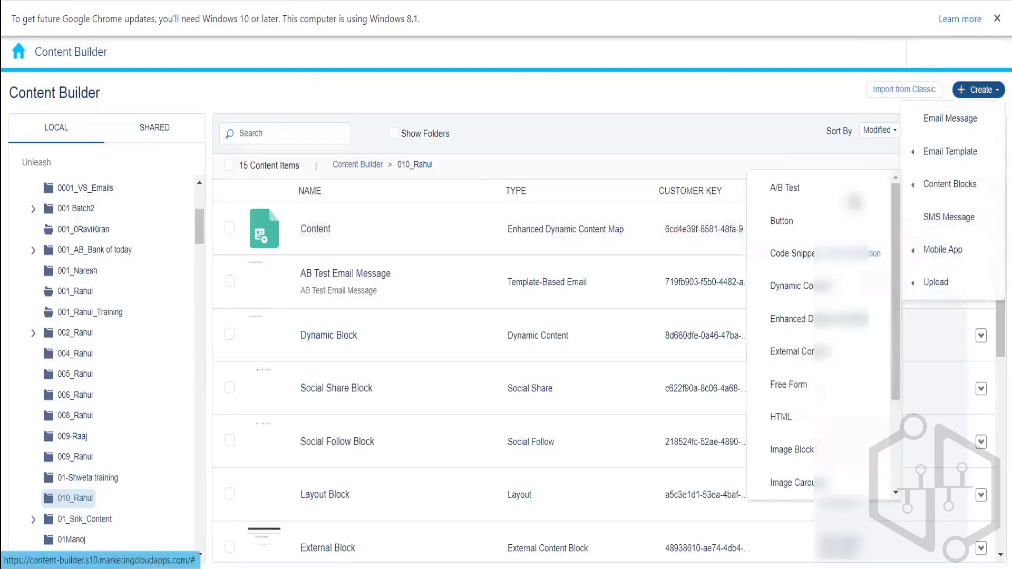
click(812, 332)
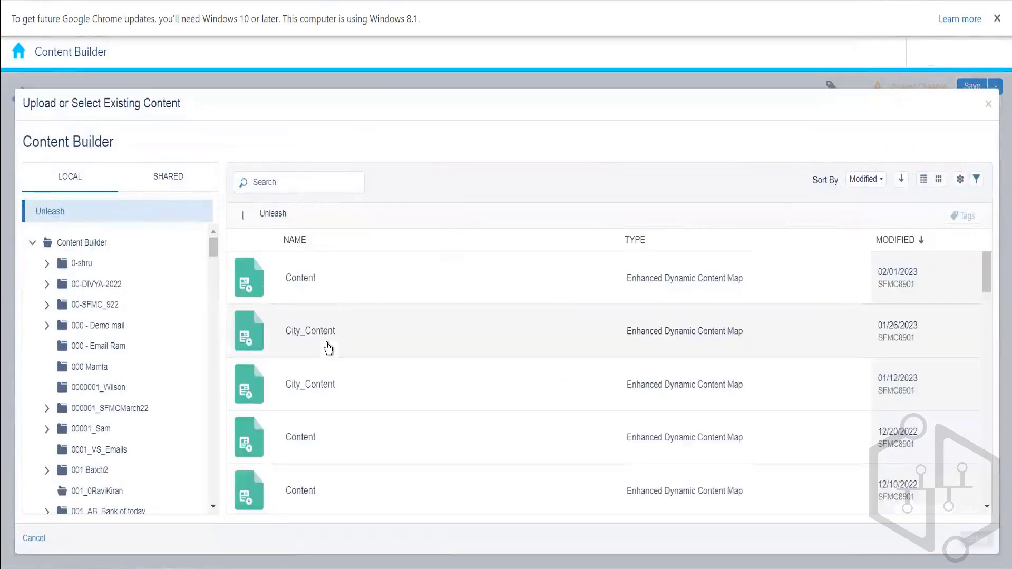
drag(214, 242, 213, 263)
scroll(213, 264, down, 3)
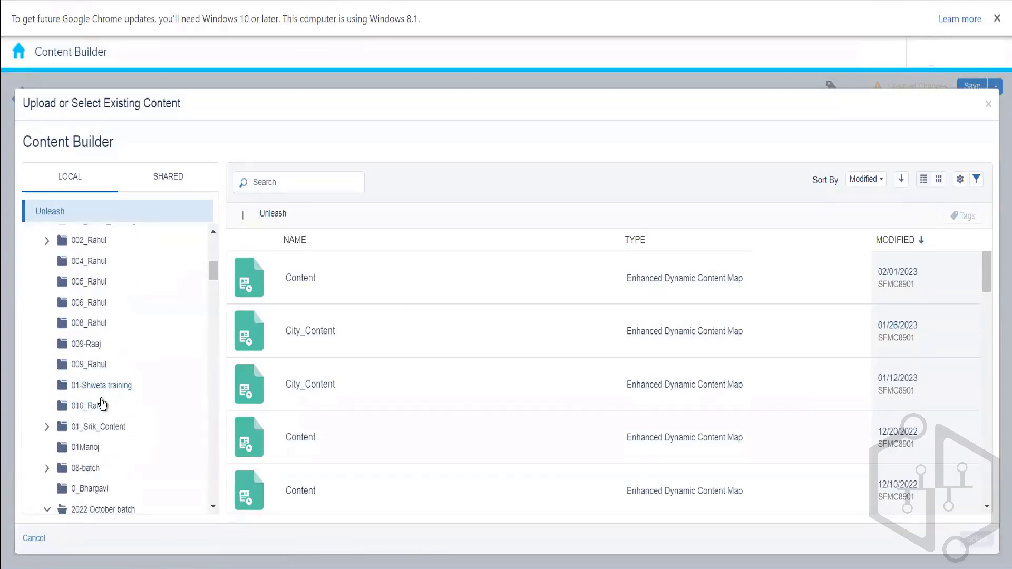
click(100, 407)
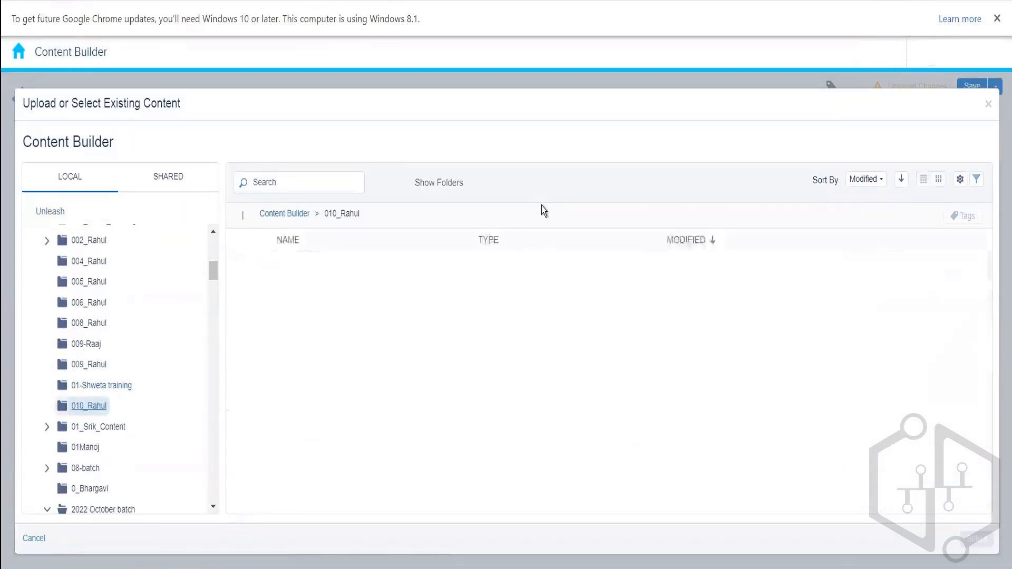
click(504, 301)
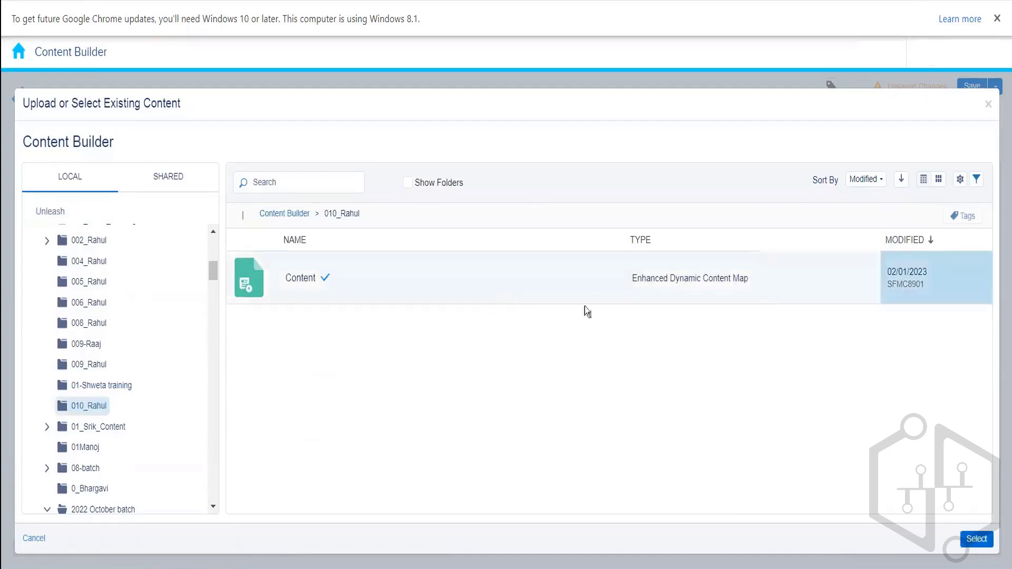
click(975, 539)
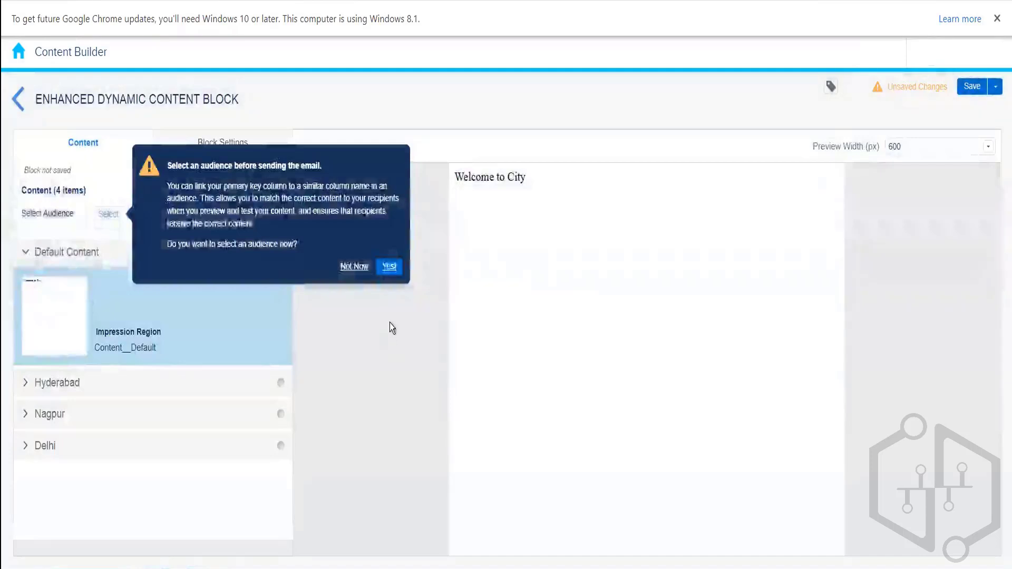
click(352, 267)
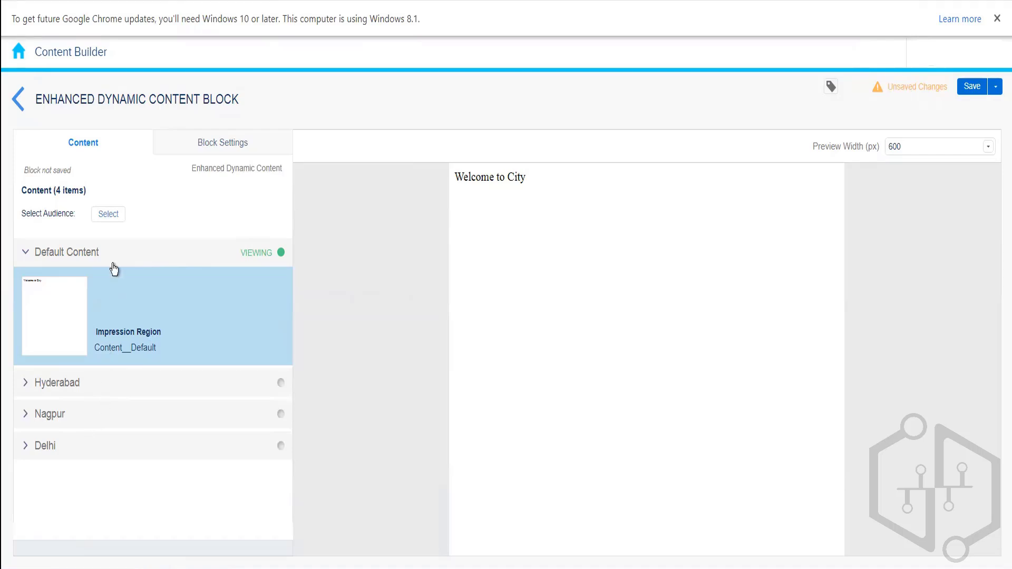
Step: Select the data extension Customer Information DE 010 from the data extension folder numbered 010 as the block's audience
click(103, 218)
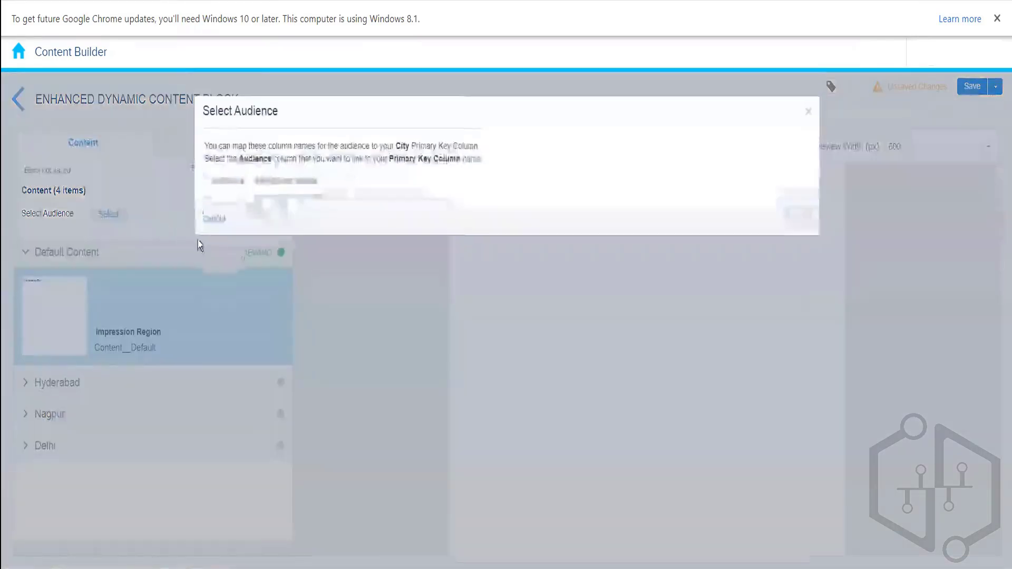
click(338, 184)
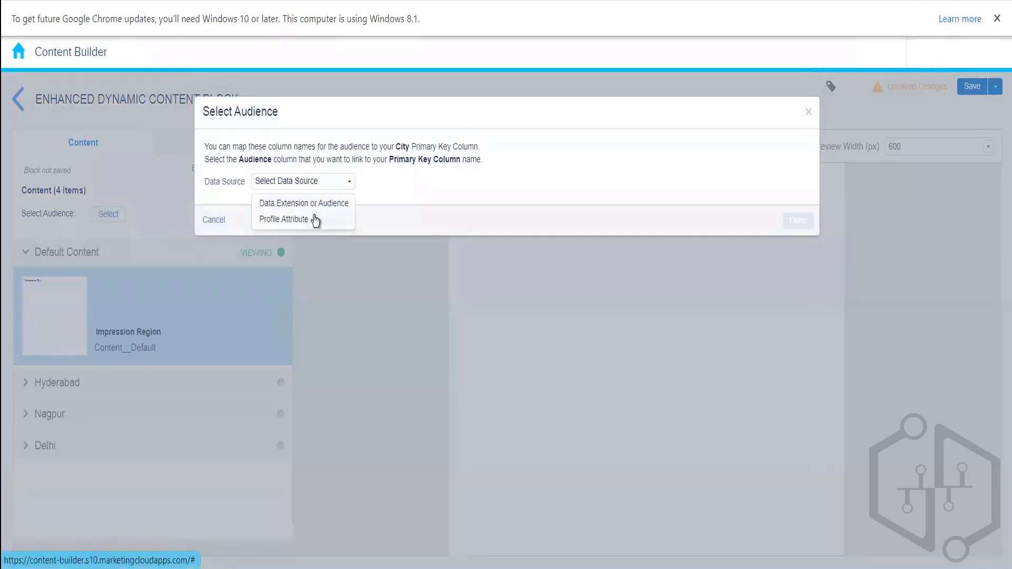
click(334, 203)
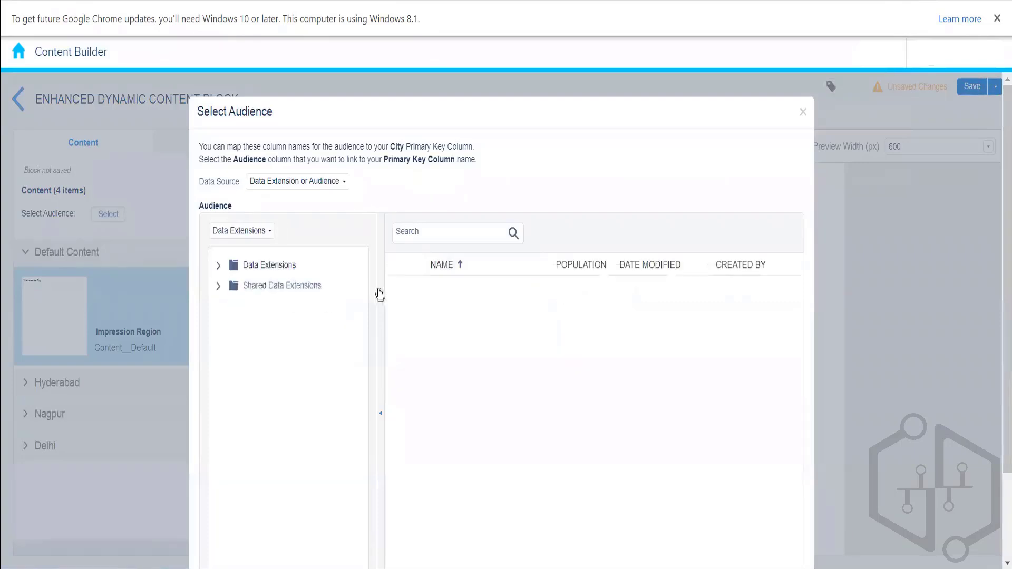
click(218, 266)
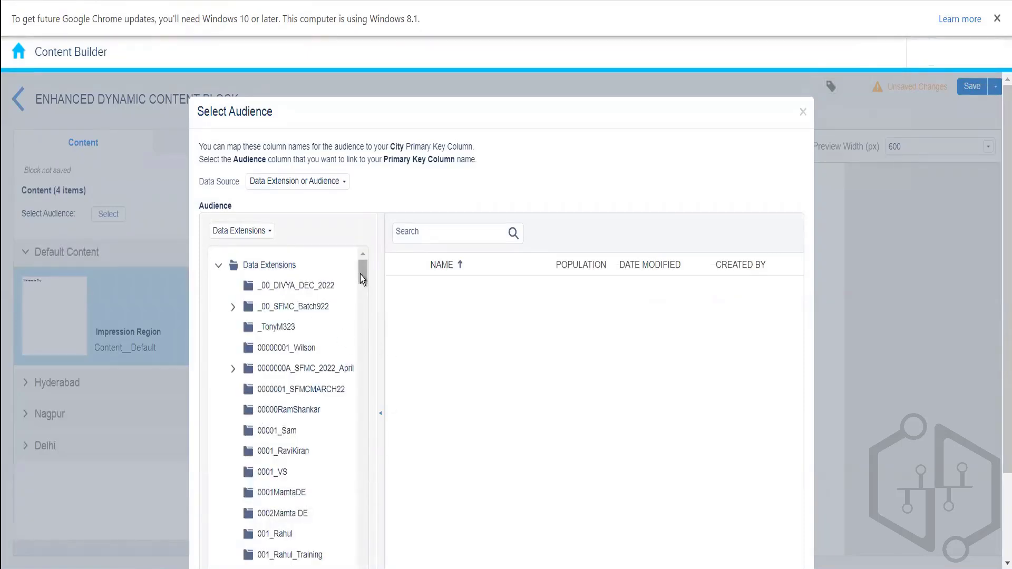
scroll(360, 278, down, 8)
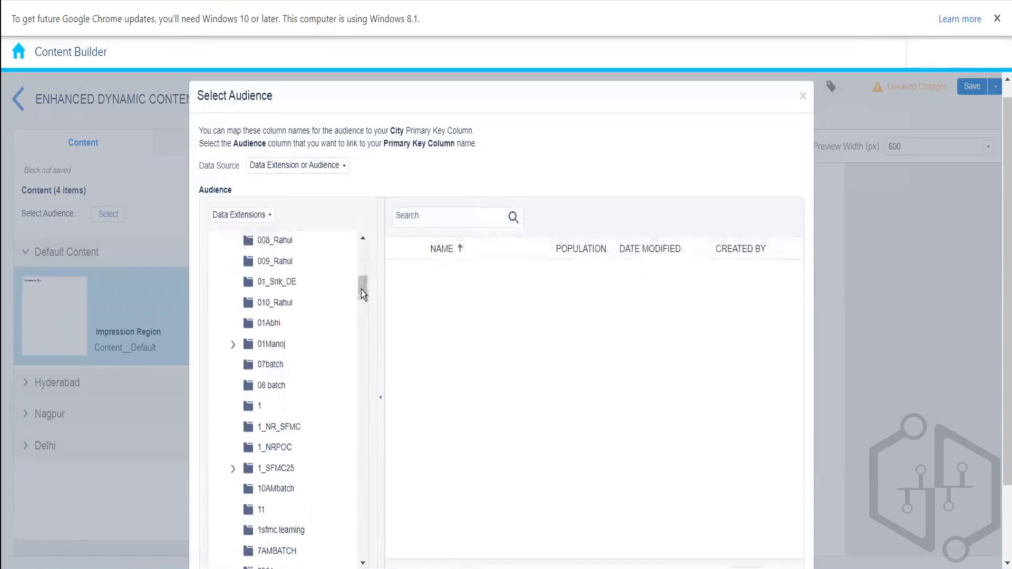
drag(361, 290, 362, 286)
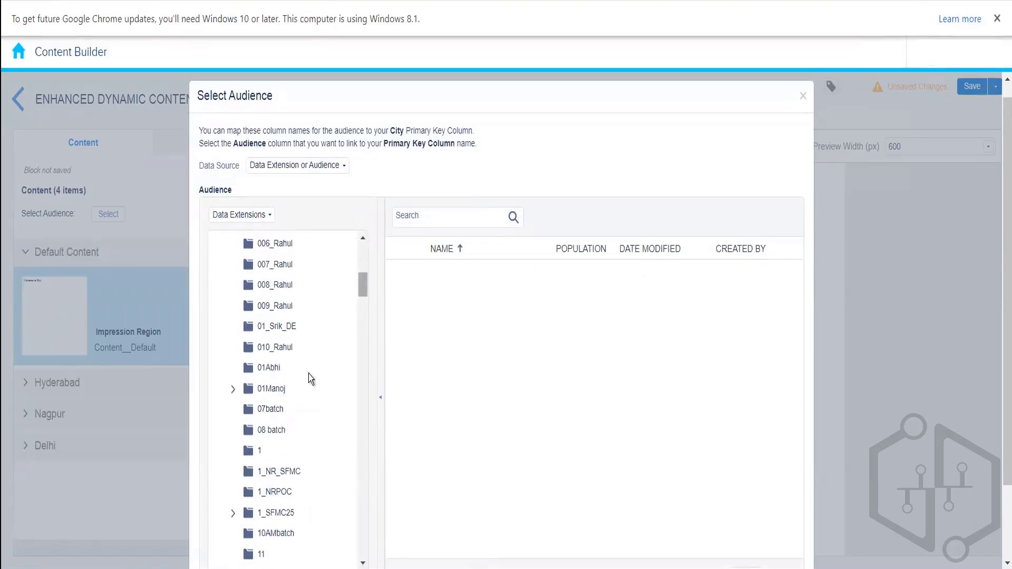
click(279, 348)
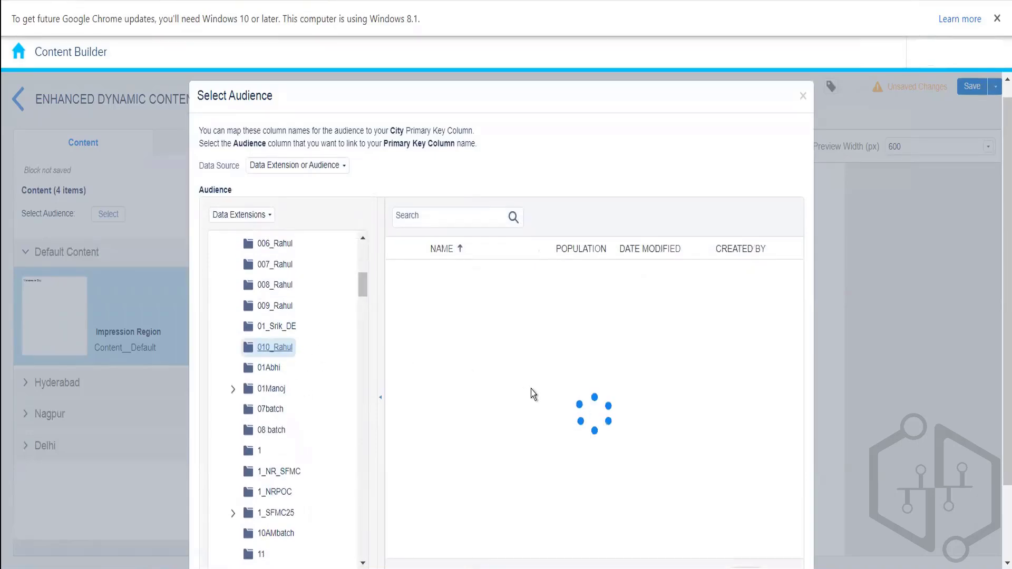
click(529, 276)
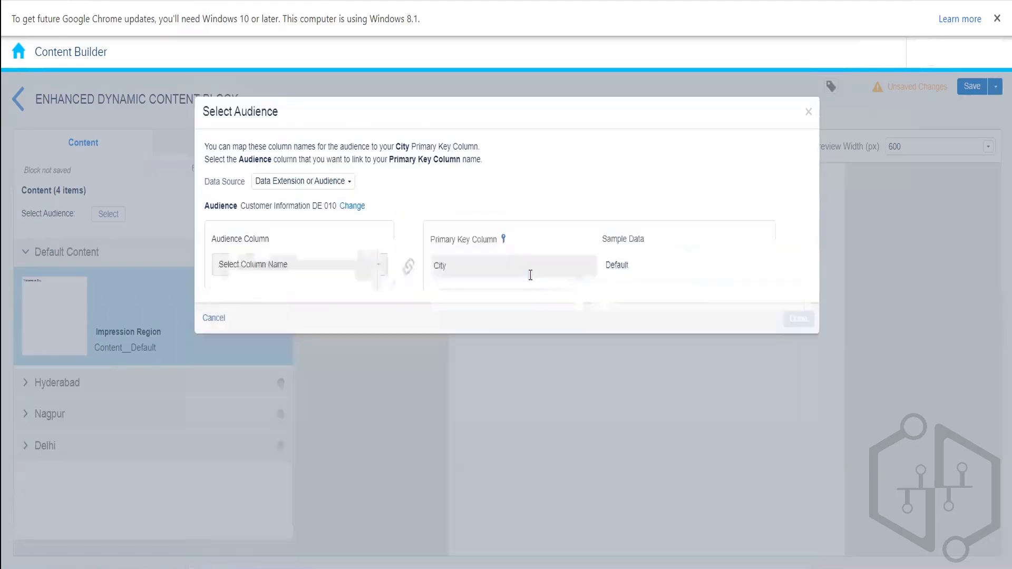
Step: Link the audience column City to the City primary key column and finish the audience selection
click(357, 272)
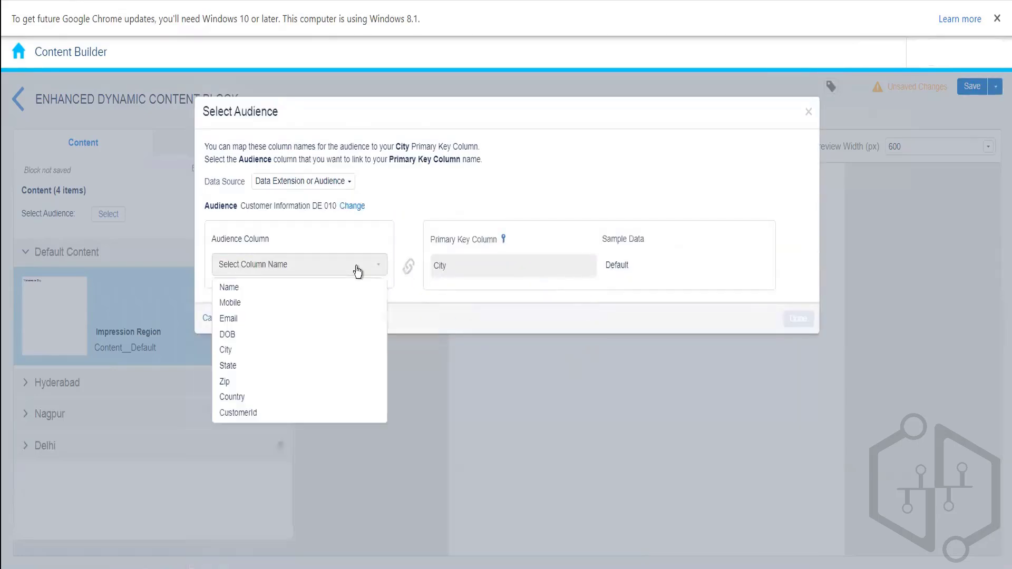
click(261, 351)
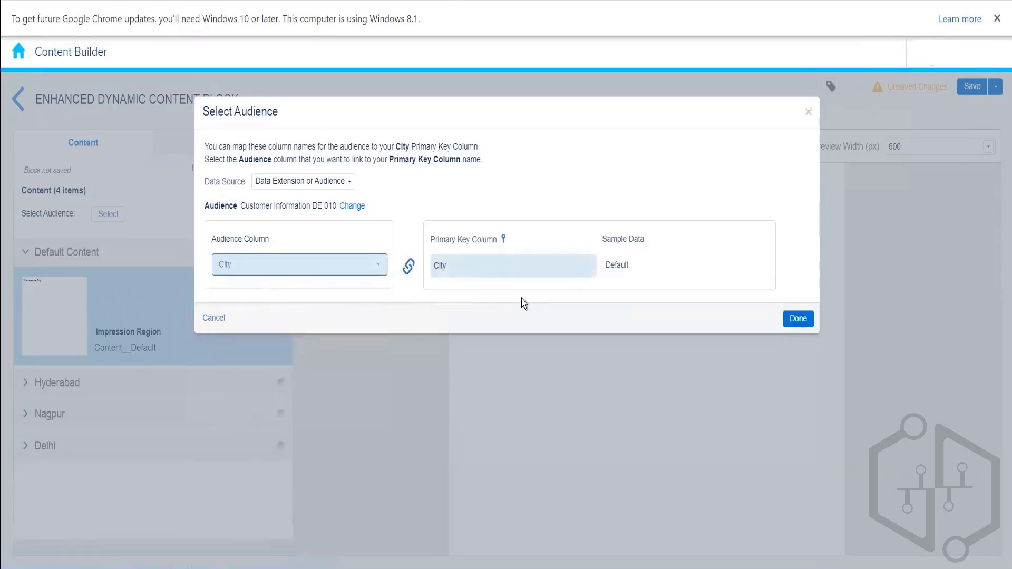
click(790, 321)
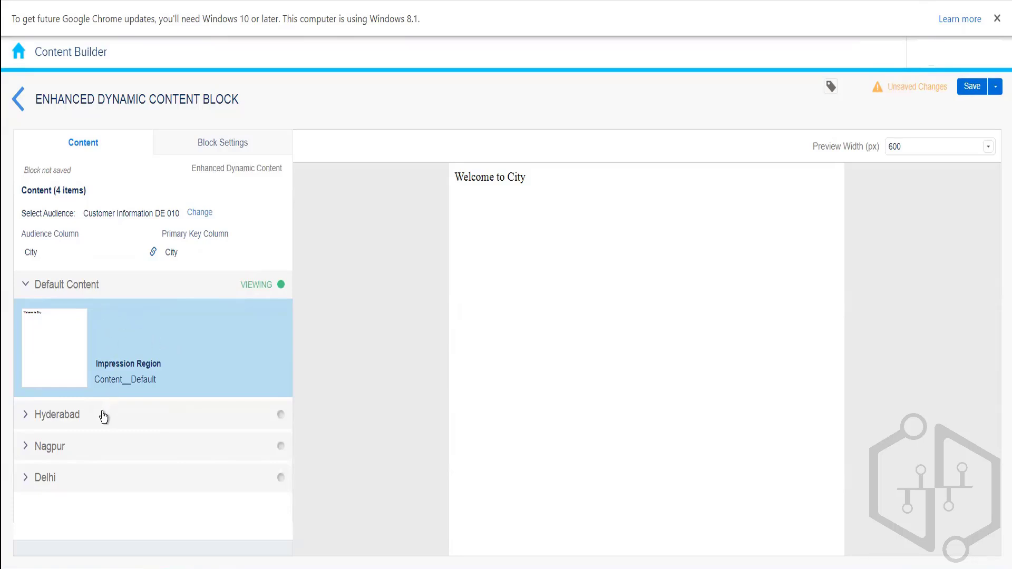
Step: Expand the Hyderabad content variation and save the block under the name Enhanced Dynamic Block
click(25, 415)
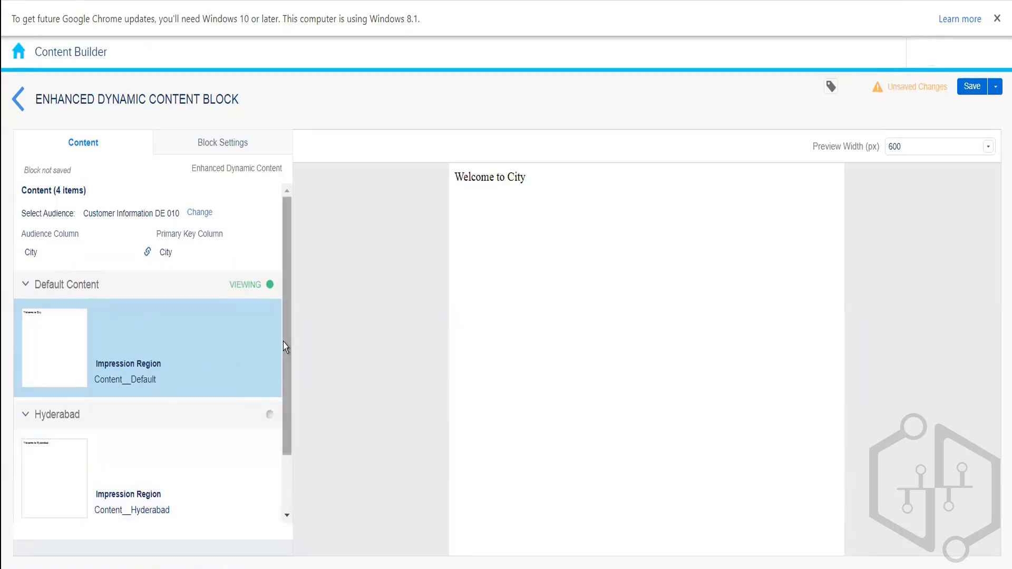
drag(285, 344, 288, 309)
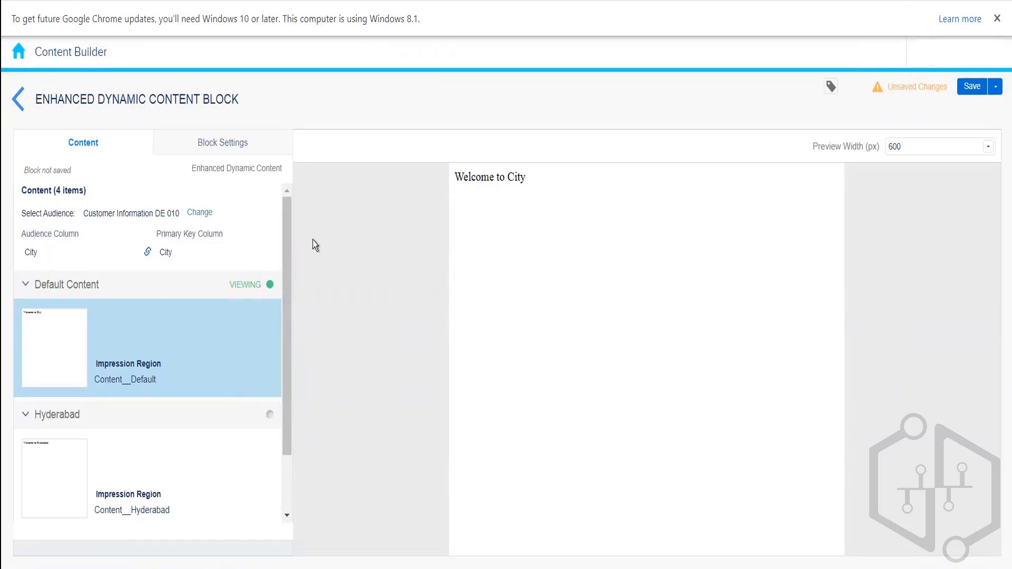
click(972, 89)
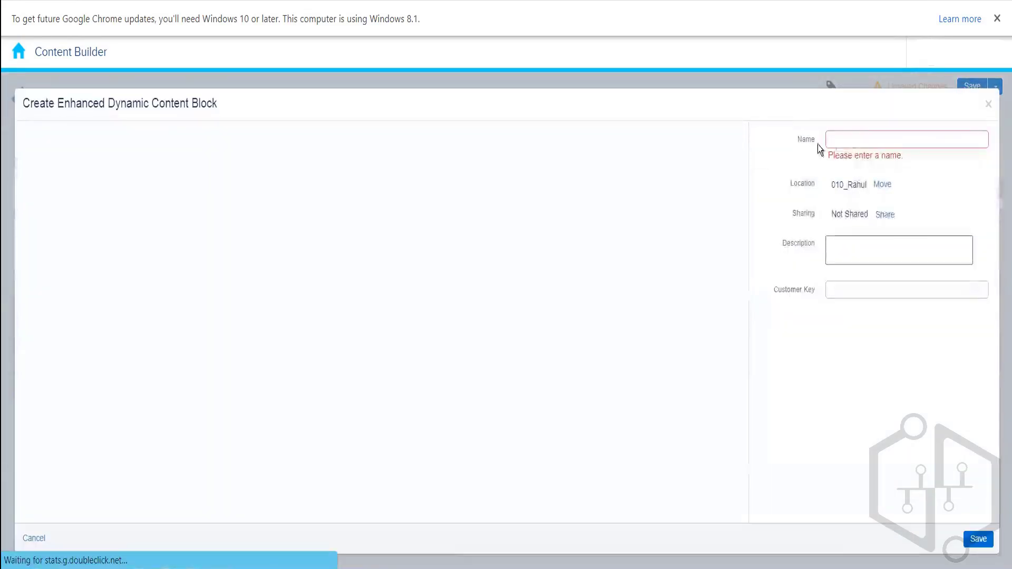
click(849, 140)
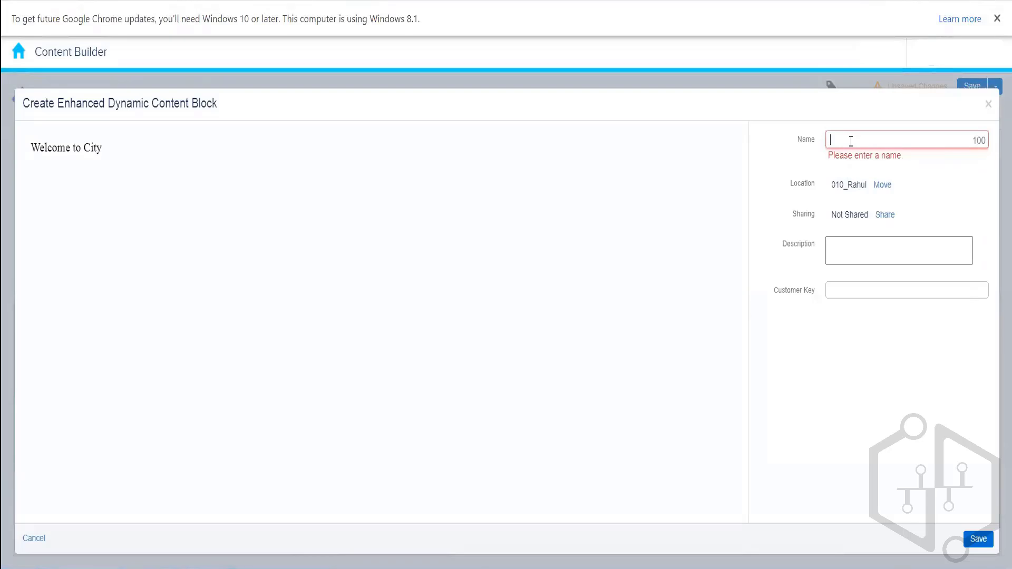
text(Enhanced)
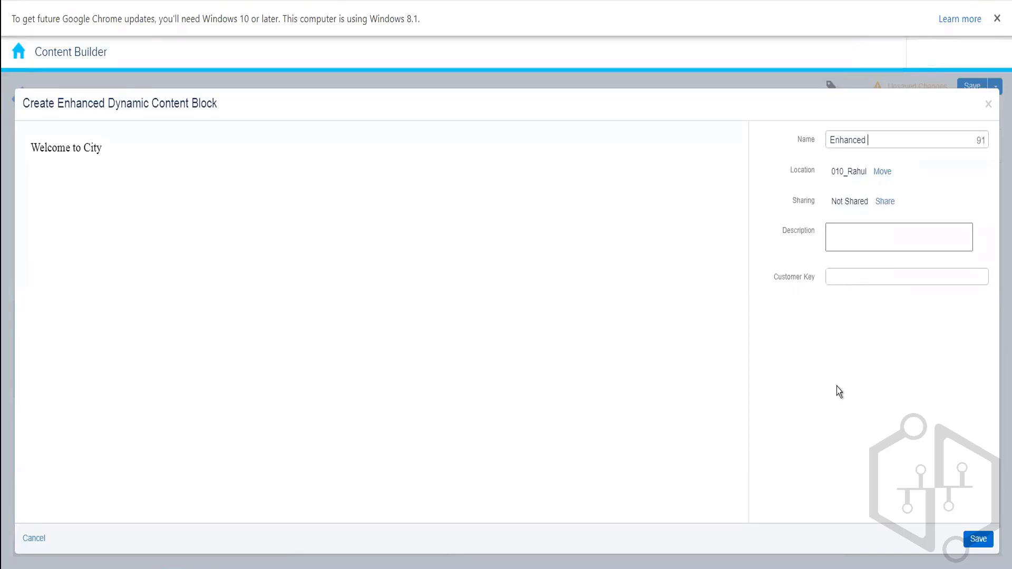
text(Dynamic Block)
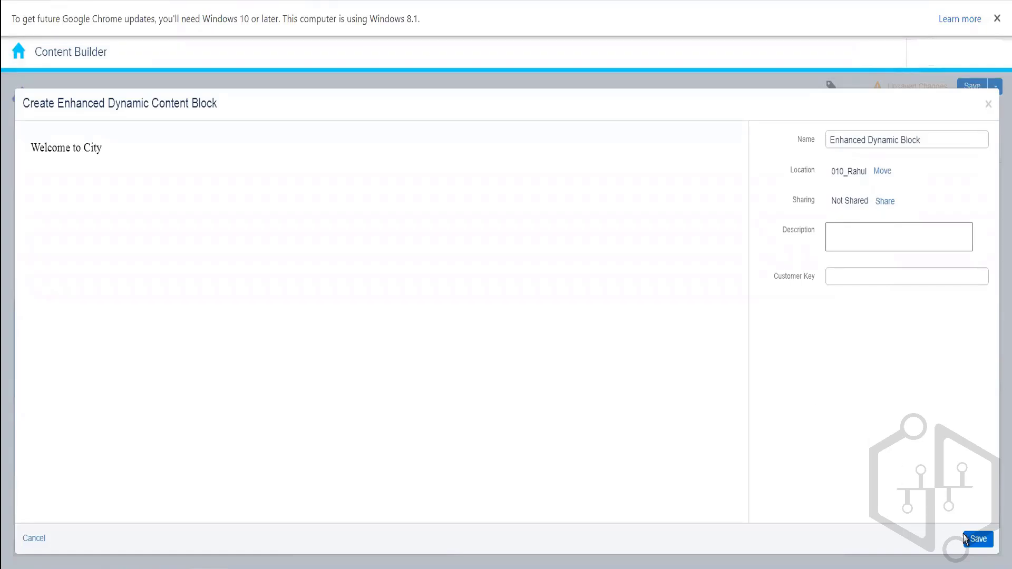
click(978, 538)
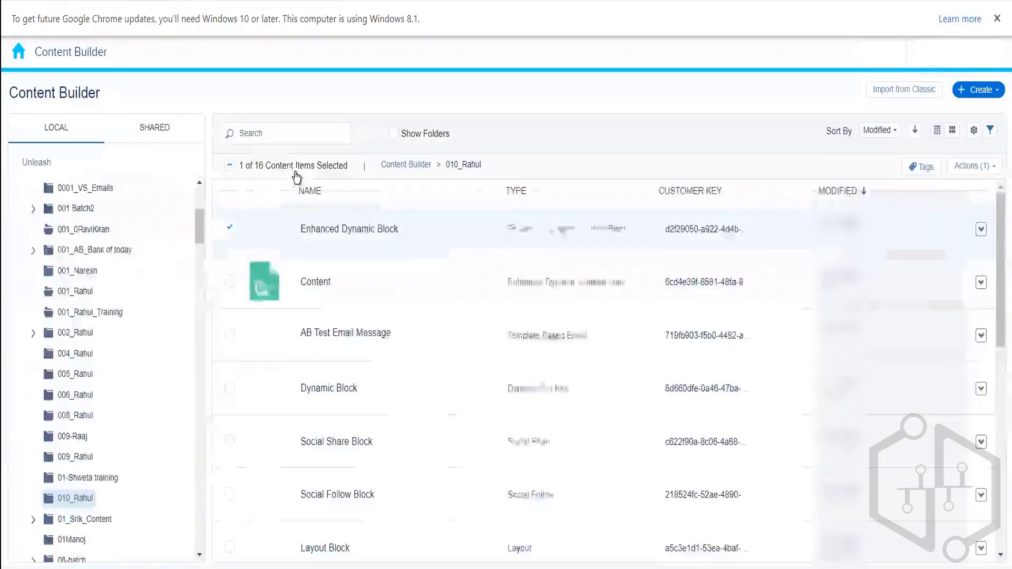
Step: Open the template-based email AB Test Email Message for content editing
click(610, 345)
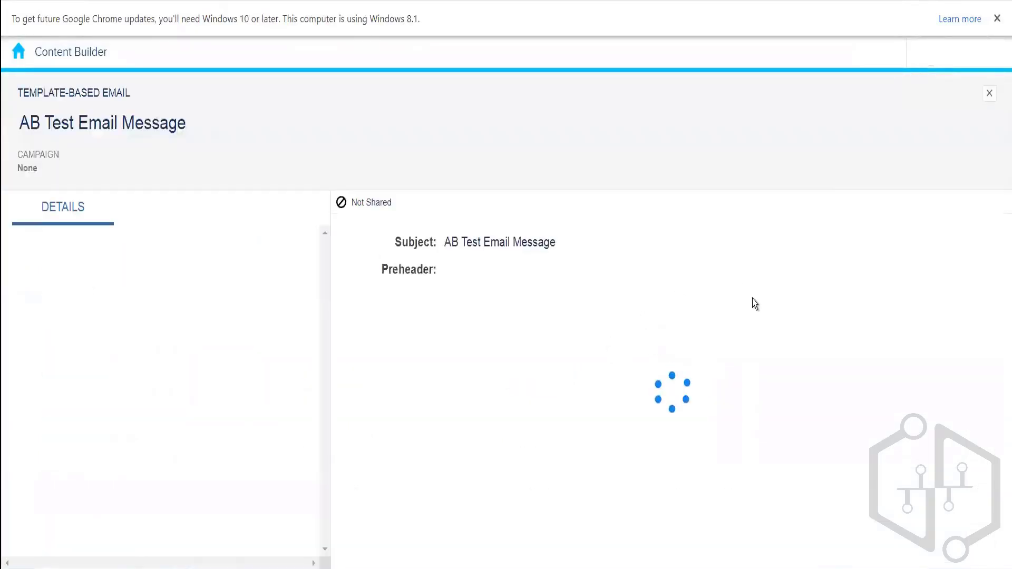
click(940, 95)
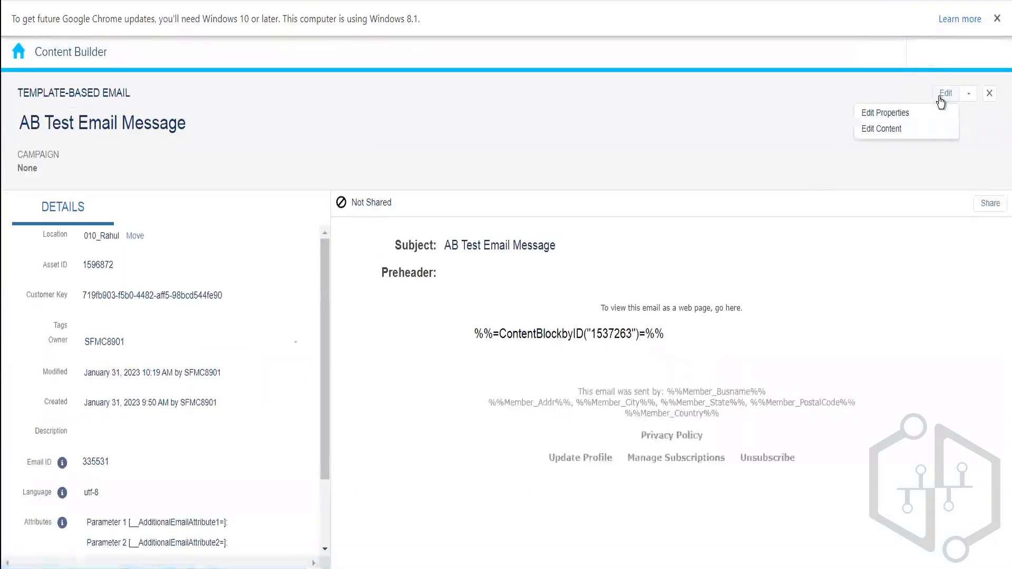
click(895, 131)
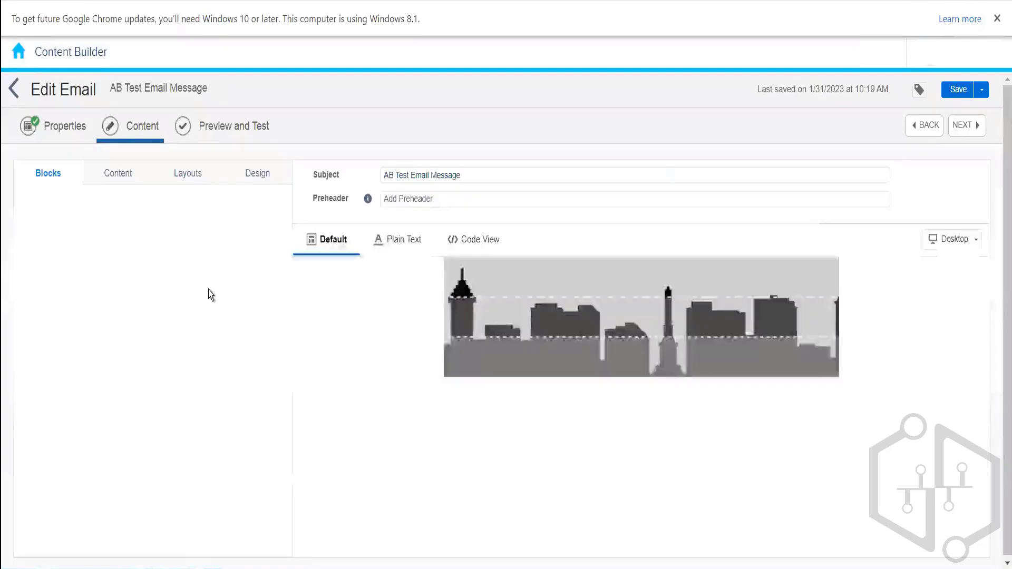
Step: Insert the saved Enhanced Dynamic Block below the existing dynamic text in the email and finish editing the block
click(119, 174)
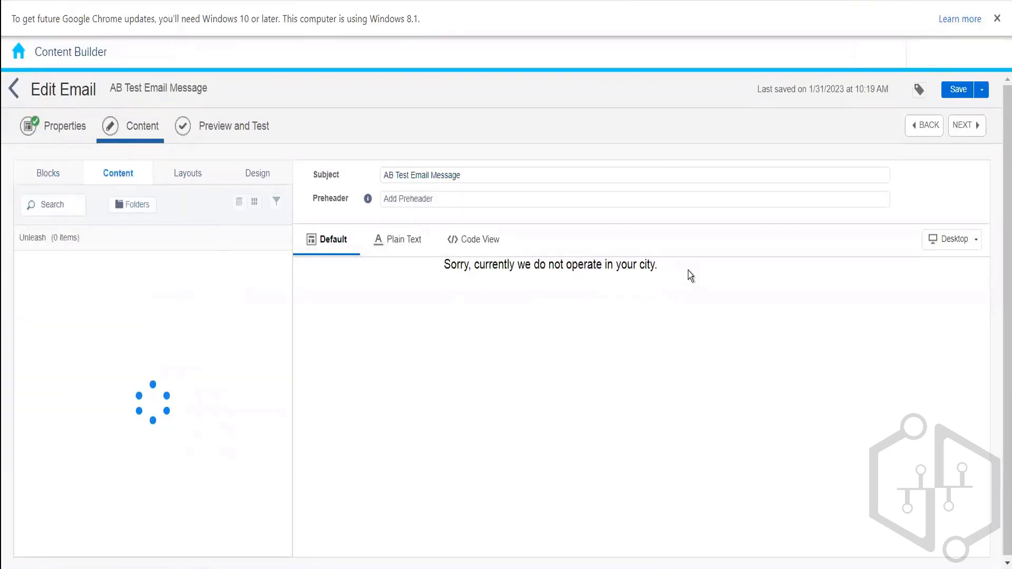
mouse_move(825, 297)
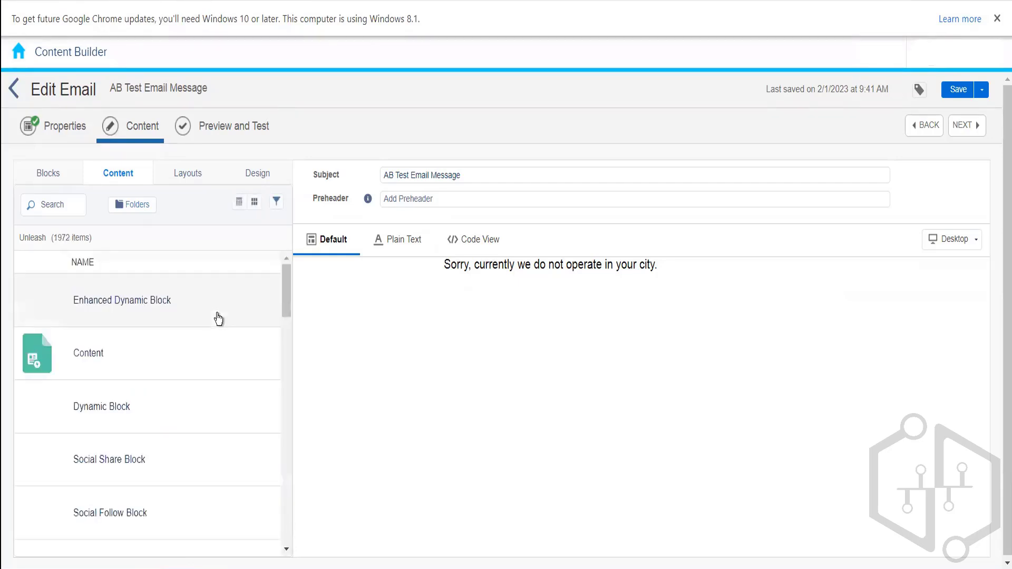
drag(159, 311, 479, 312)
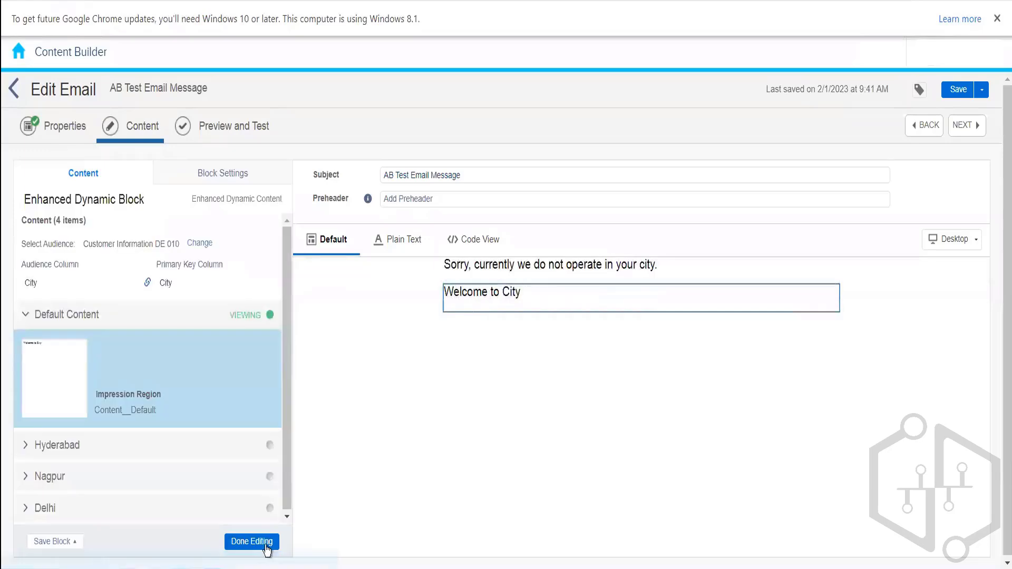
click(252, 541)
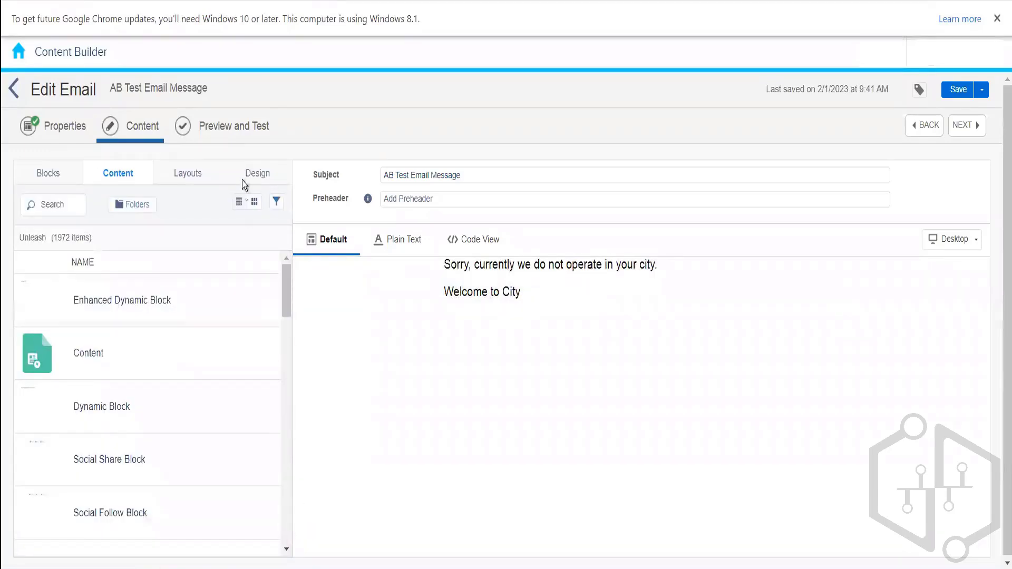
Step: Preview the email, compare the subscriber's City attribute with the welcome line, and switch to the next subscriber
click(239, 140)
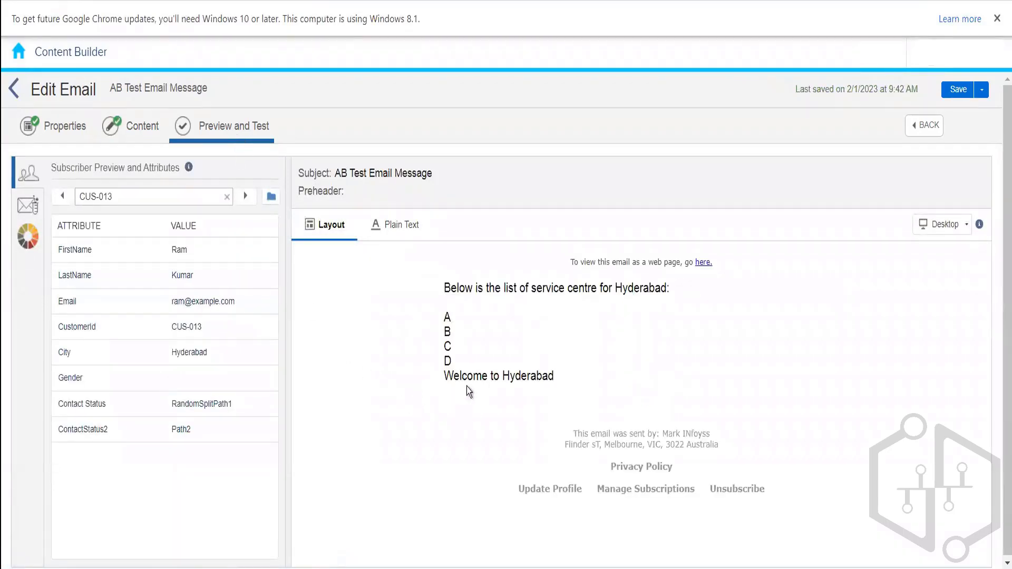
drag(170, 356, 220, 356)
drag(560, 378, 441, 384)
click(446, 378)
click(245, 197)
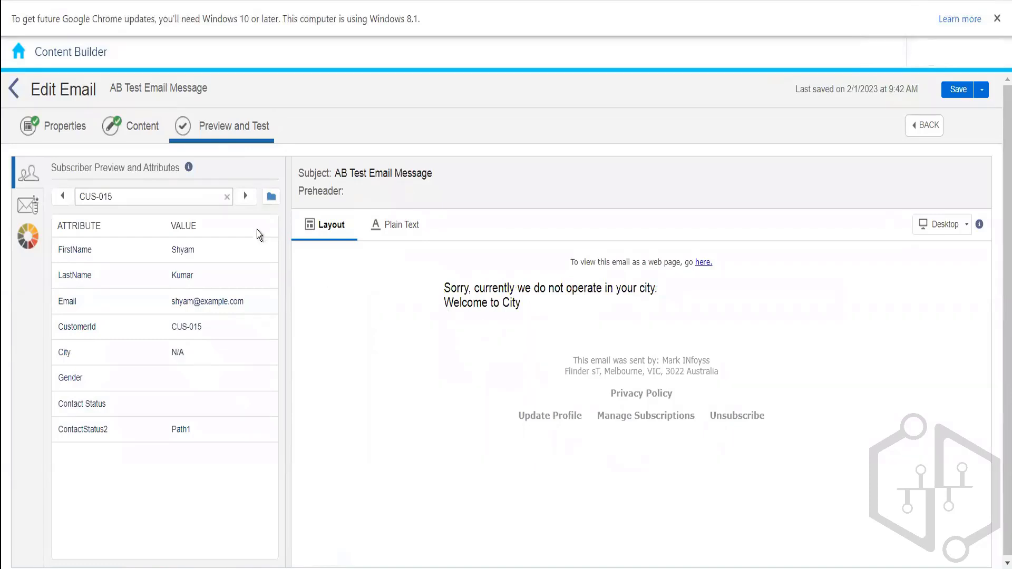
Step: Switch the email preview to the next subscriber, check the city content, and return to the content list
click(246, 197)
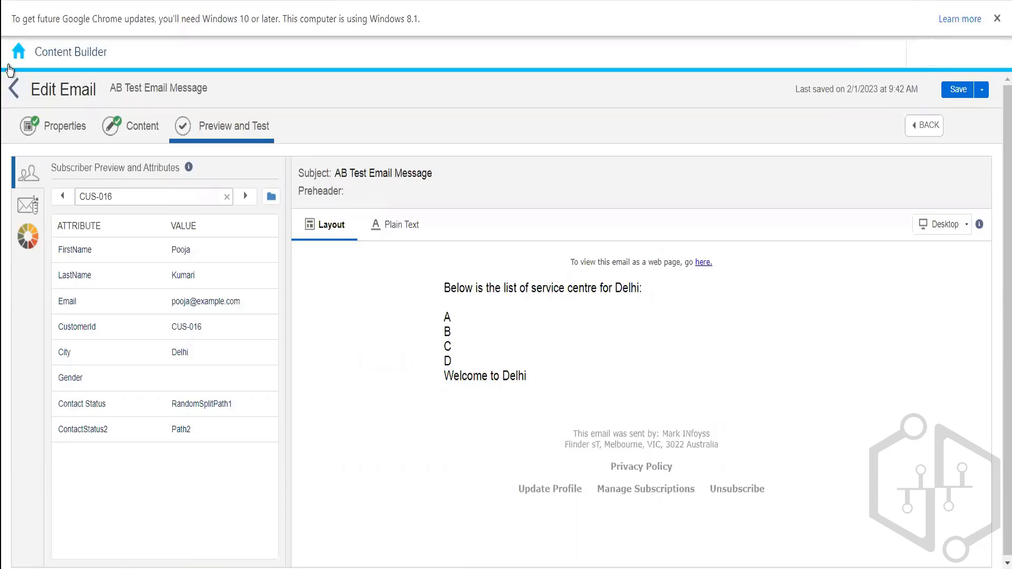
click(12, 89)
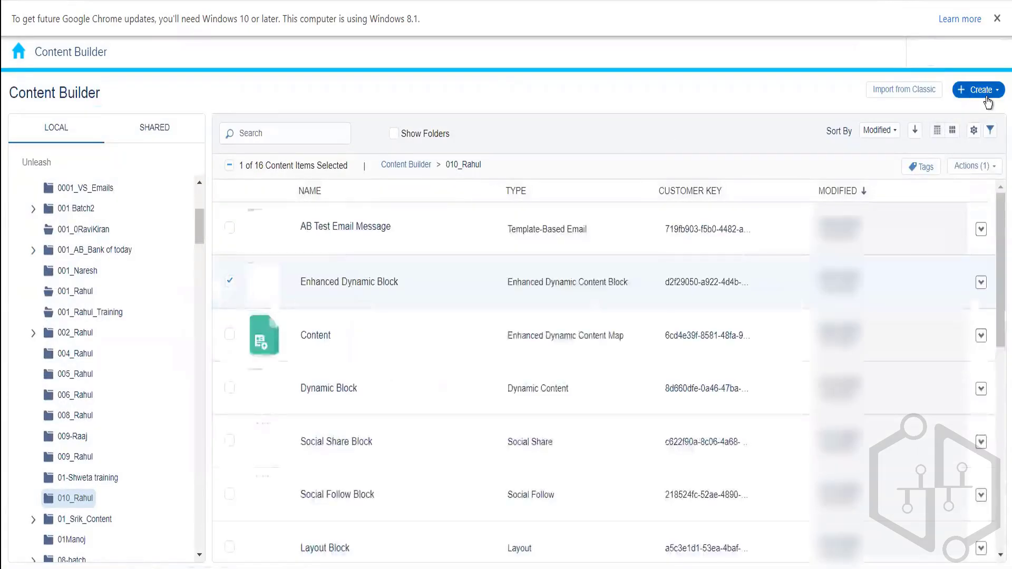
click(984, 95)
mouse_move(943, 185)
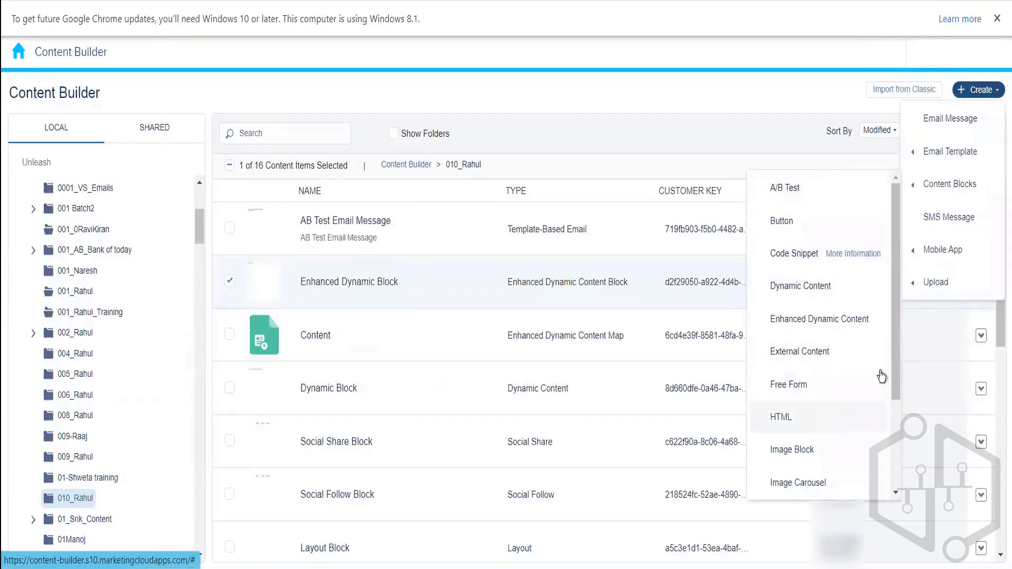
scroll(898, 353, down, 3)
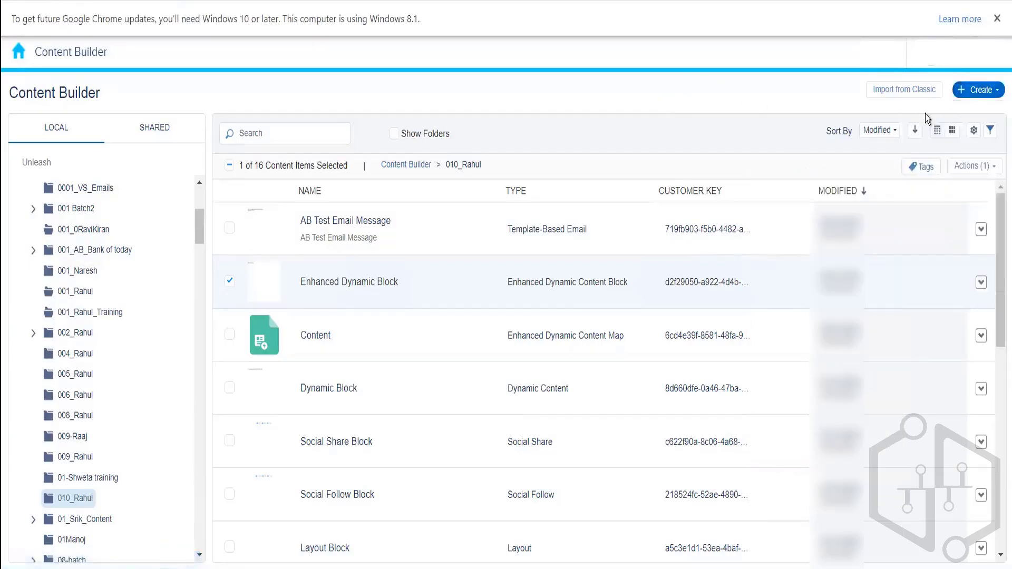
click(971, 91)
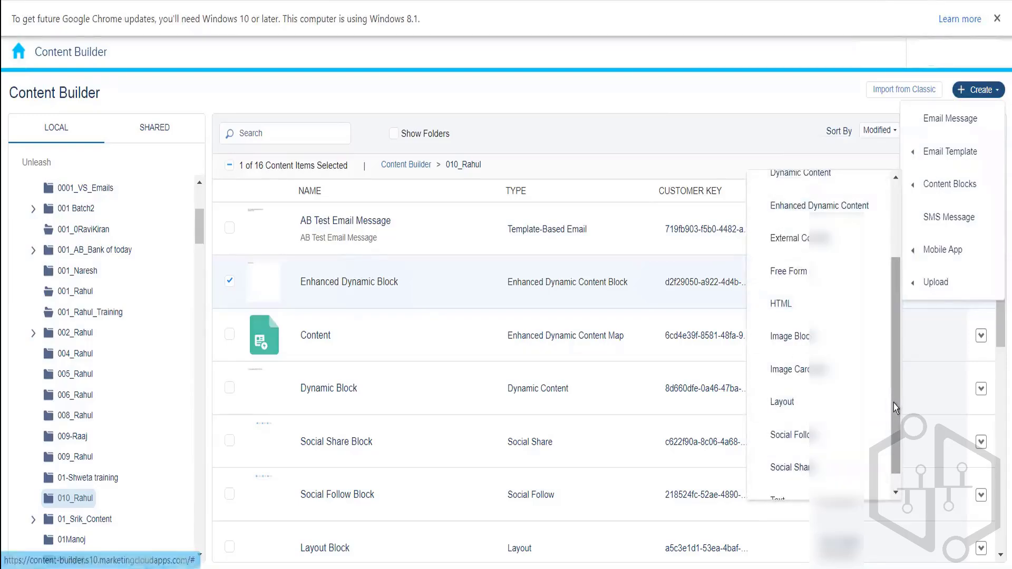
mouse_move(923, 154)
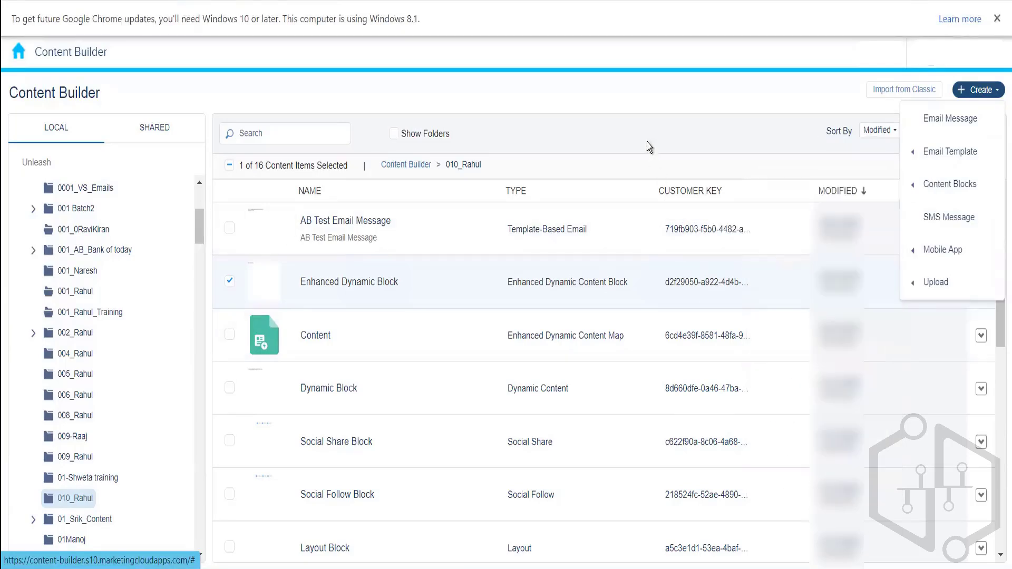
click(635, 86)
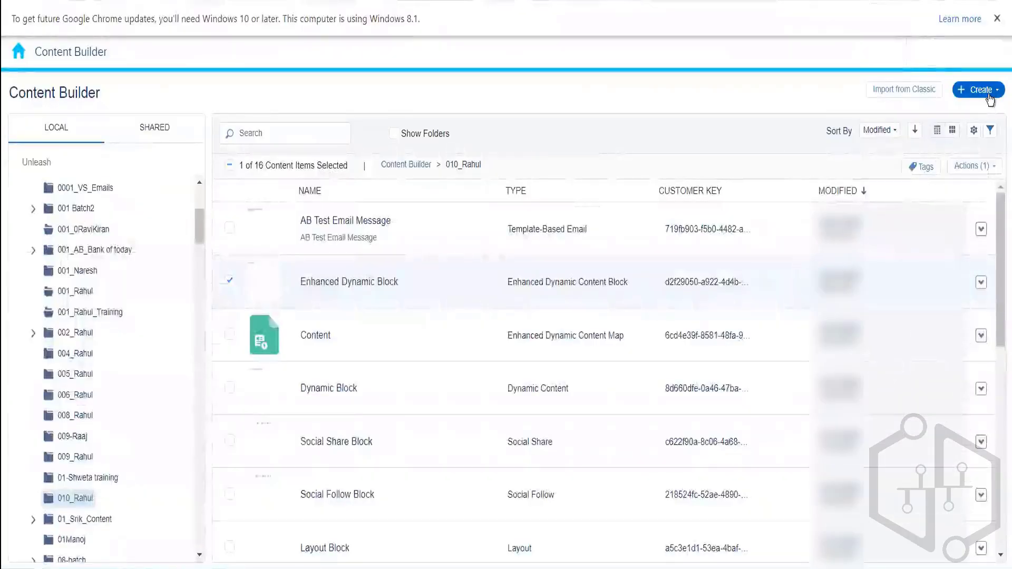
Step: Create an email template from the existing basic template 1-3-1 Column Image
click(988, 96)
mouse_move(944, 154)
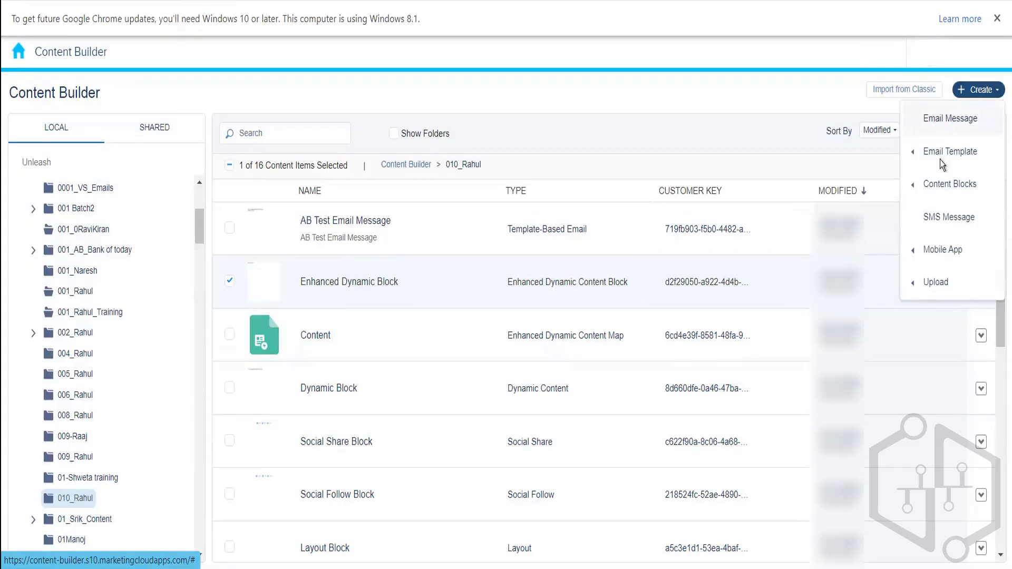
mouse_move(934, 160)
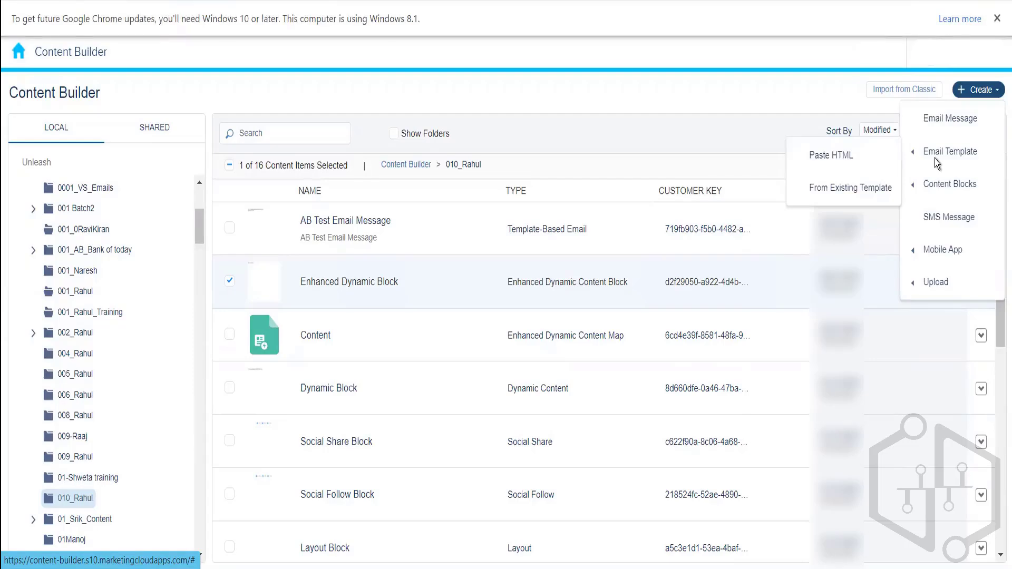
click(861, 199)
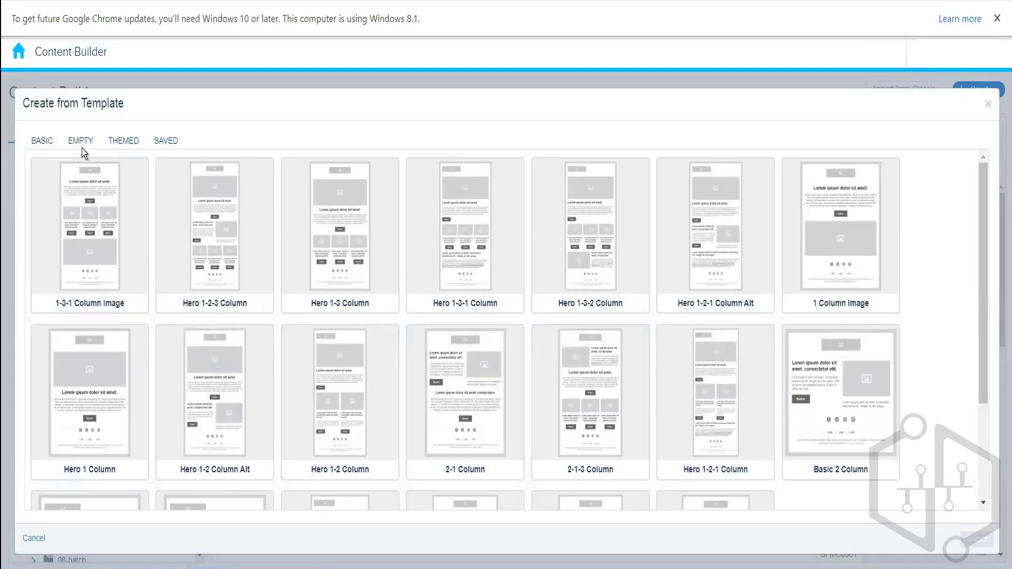
click(52, 141)
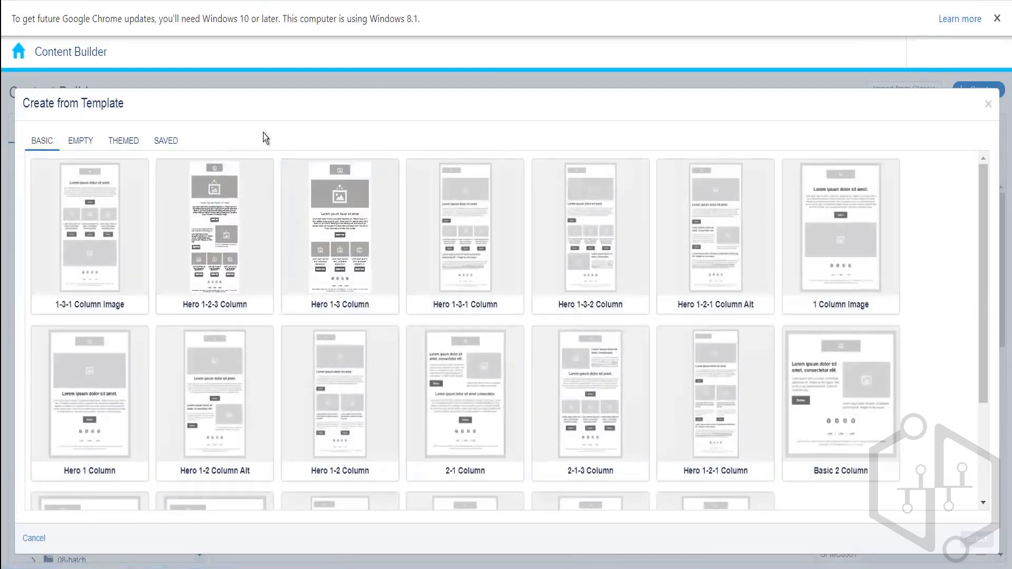
click(128, 242)
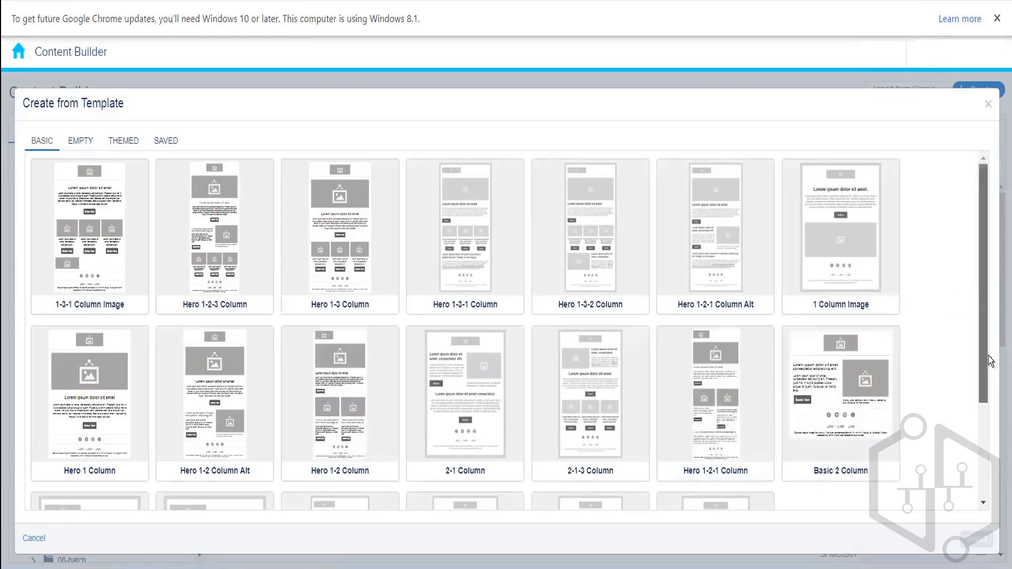
drag(982, 305, 967, 241)
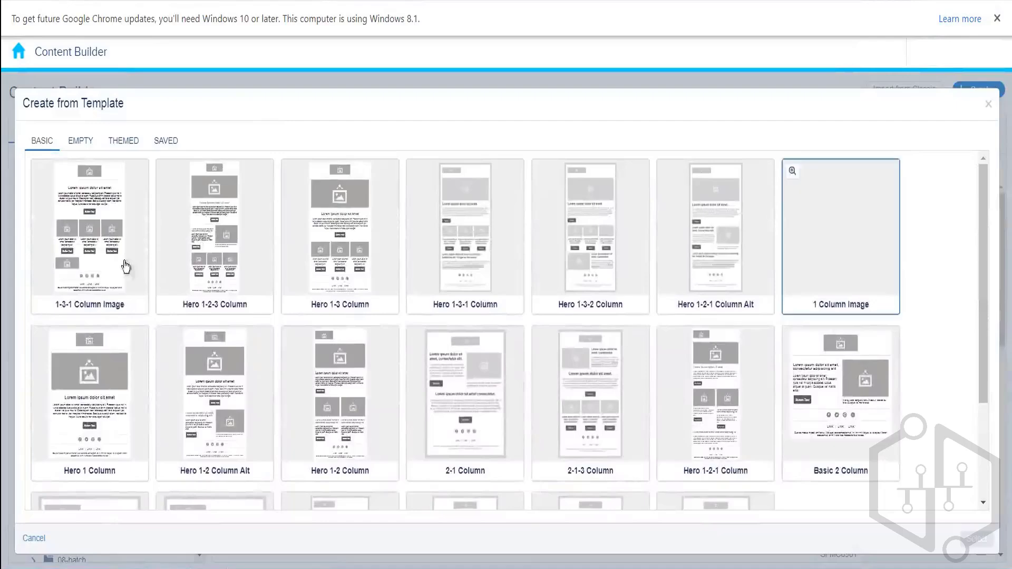
click(147, 224)
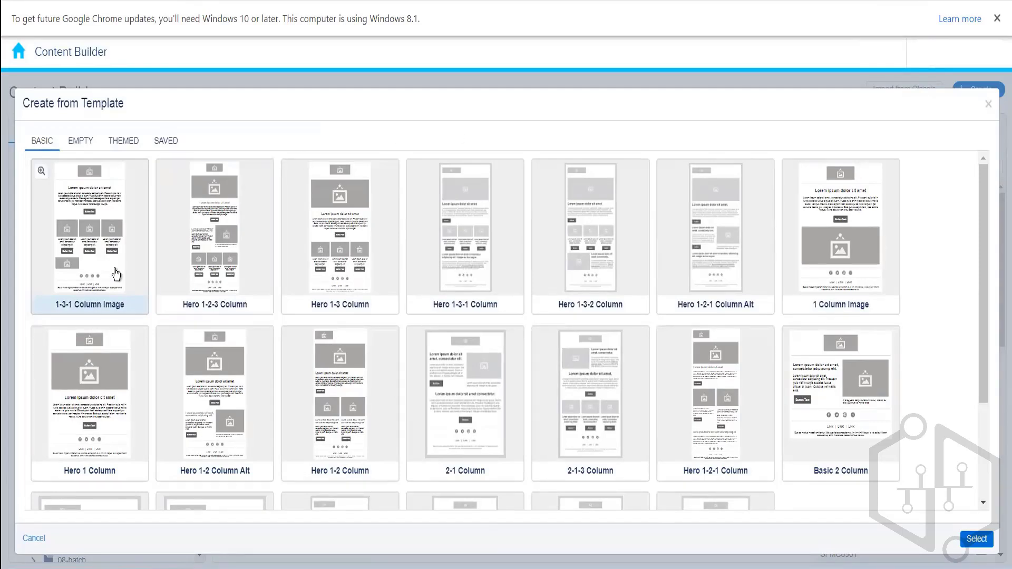
click(976, 540)
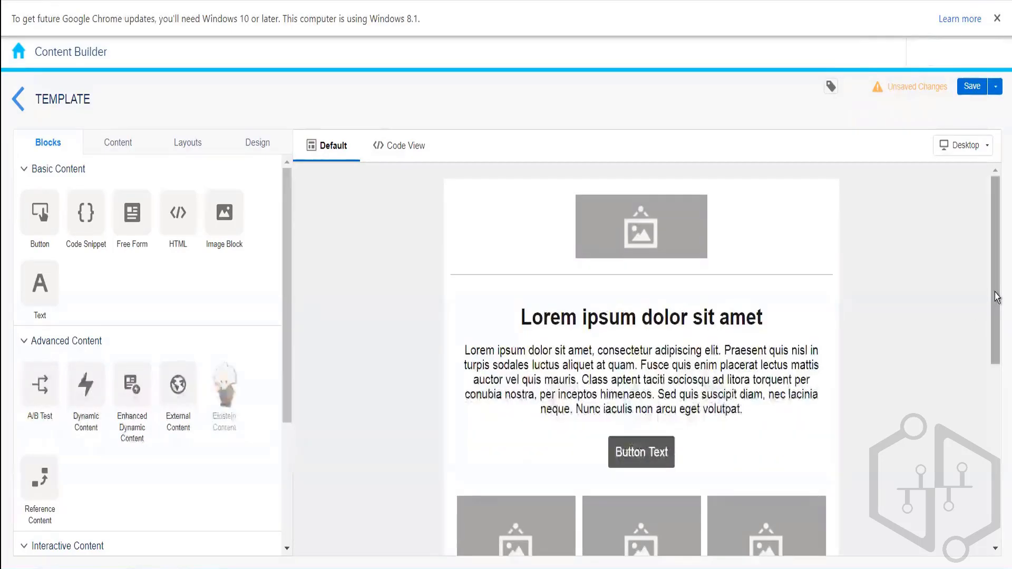
Step: Look through the template's layout, save it under the name Basic Template, and return to the content list
drag(997, 299, 997, 359)
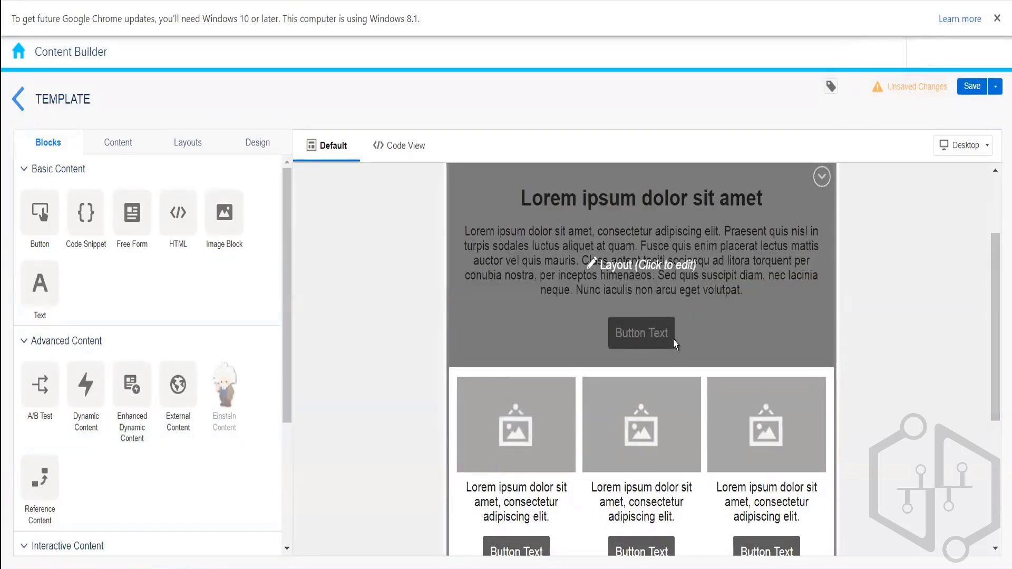
drag(996, 352, 999, 419)
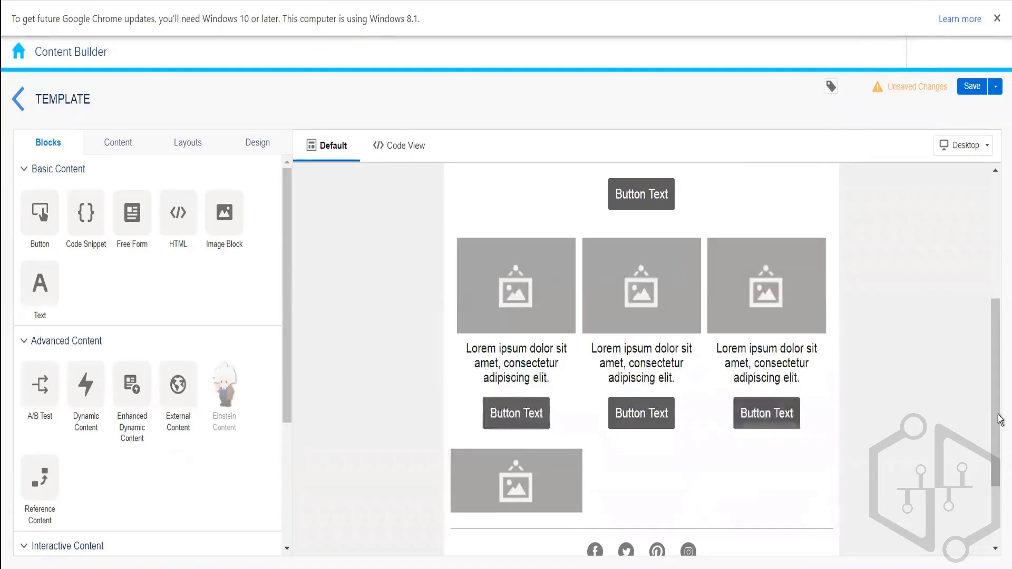
scroll(994, 420, down, 3)
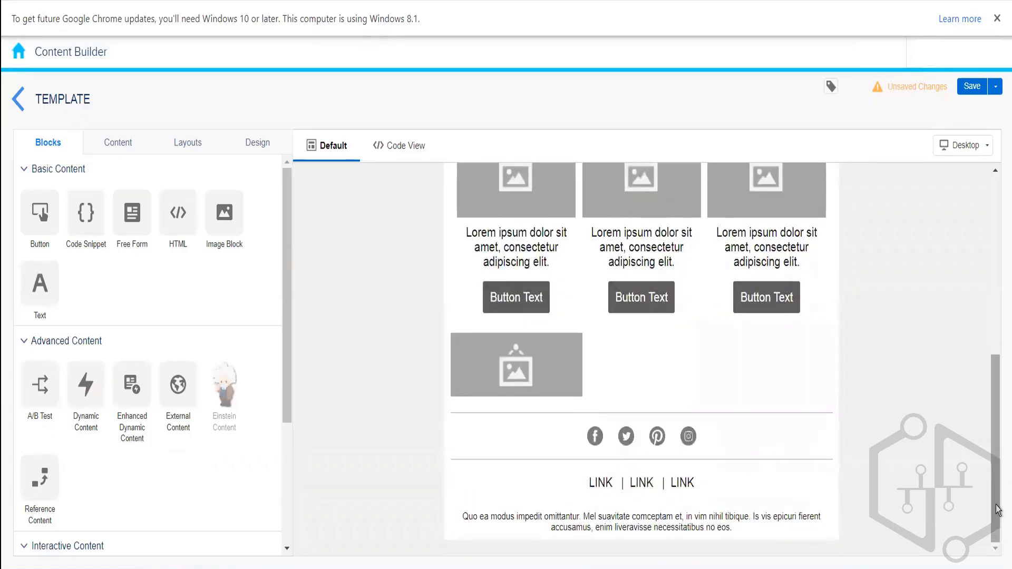
scroll(994, 490, up, 4)
scroll(865, 280, up, 5)
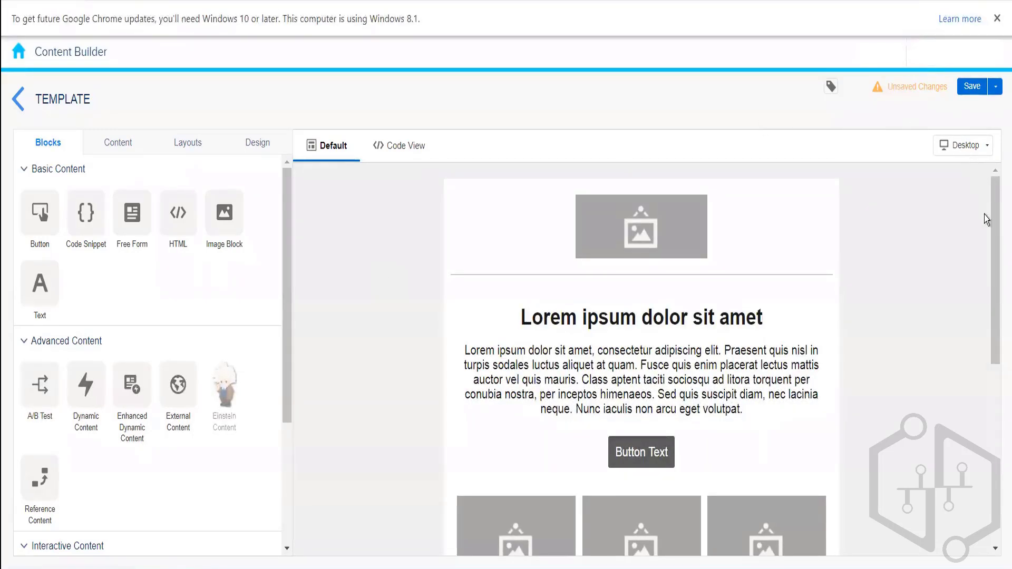
click(966, 90)
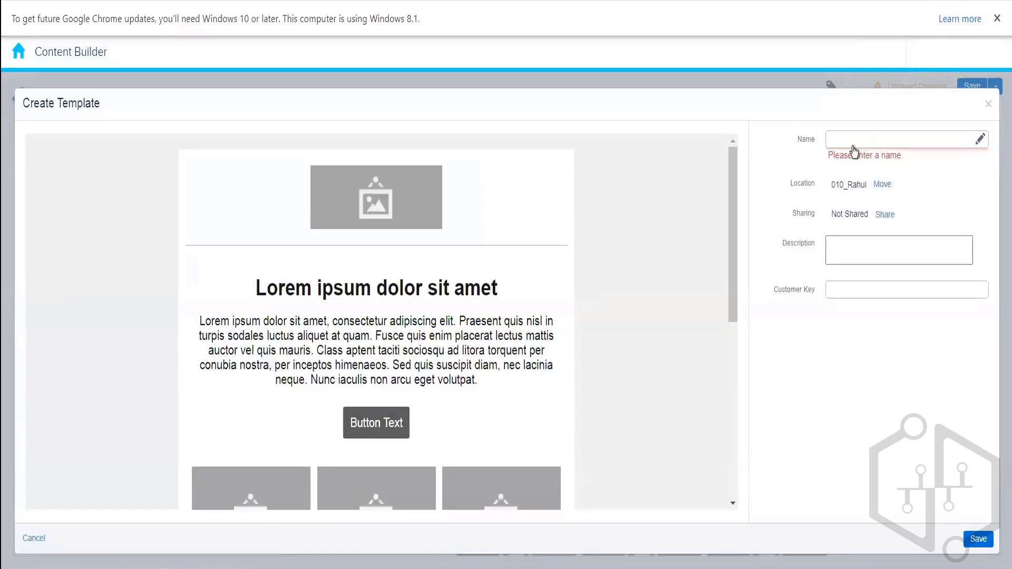
click(853, 145)
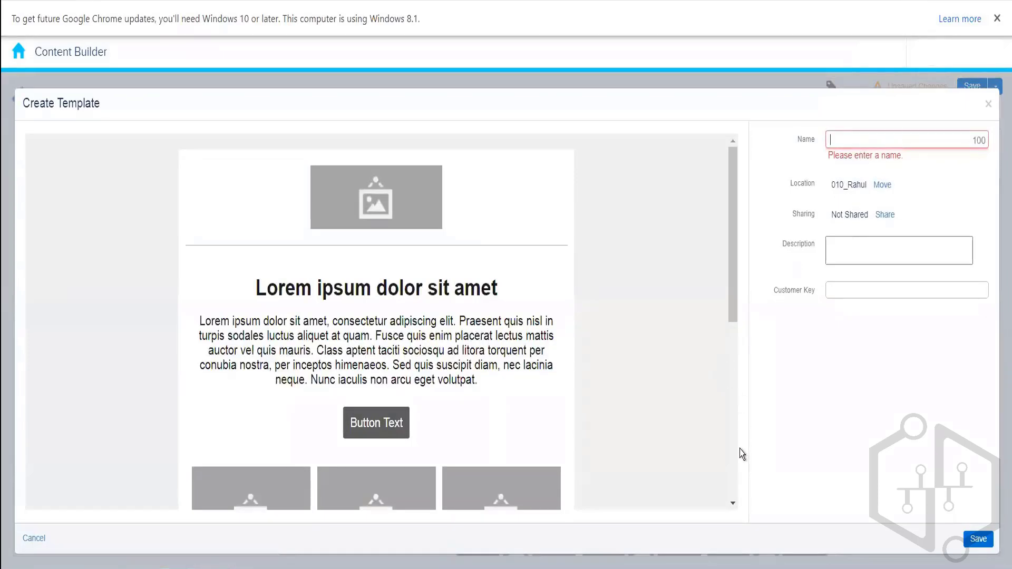
text(Basic)
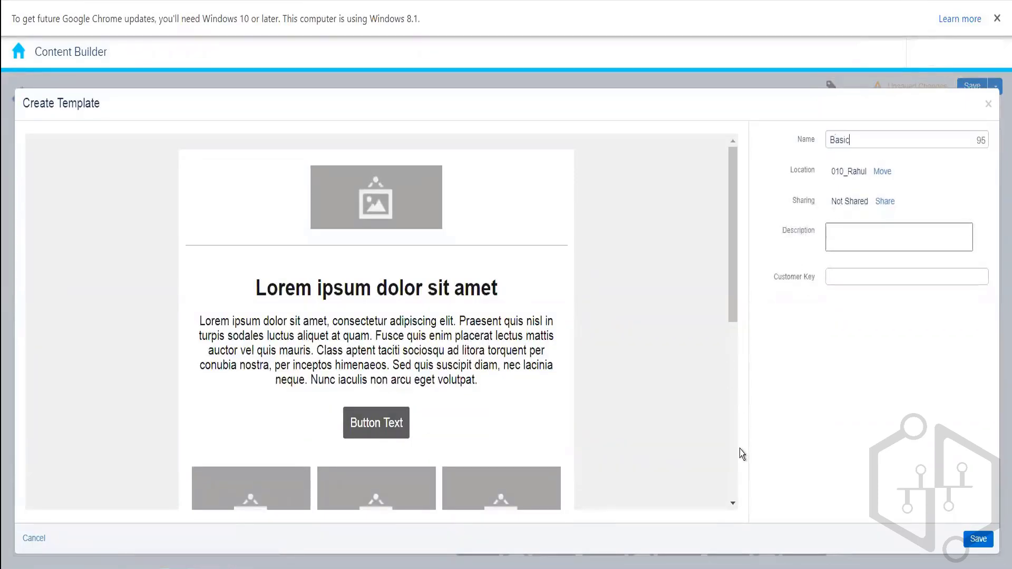
text( Template)
click(969, 543)
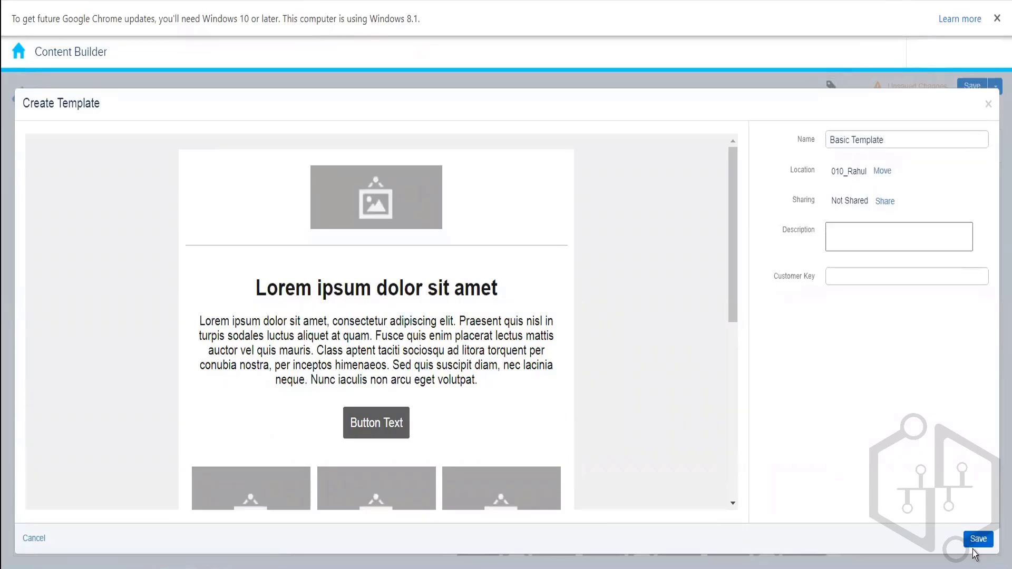
click(968, 543)
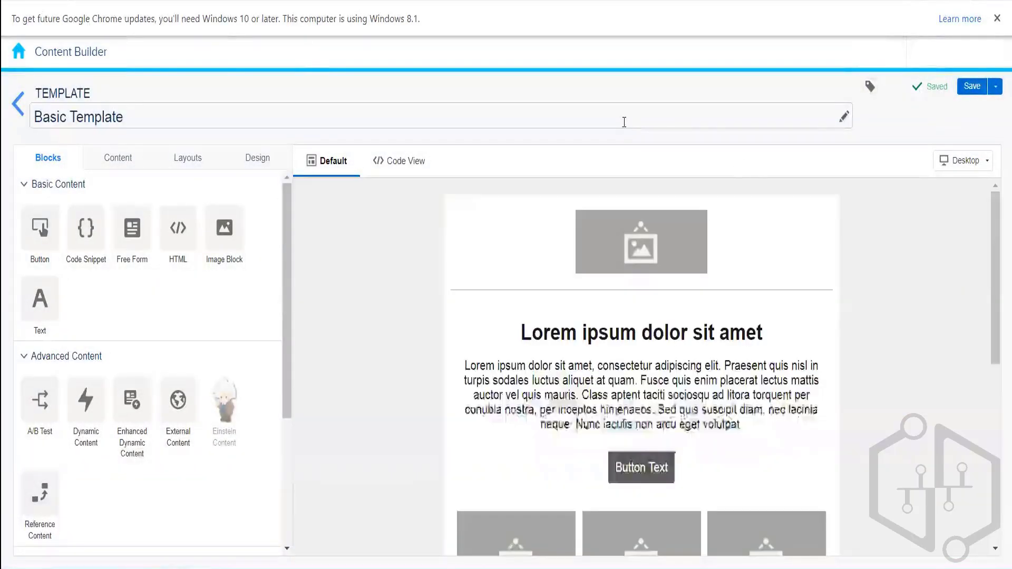
click(121, 114)
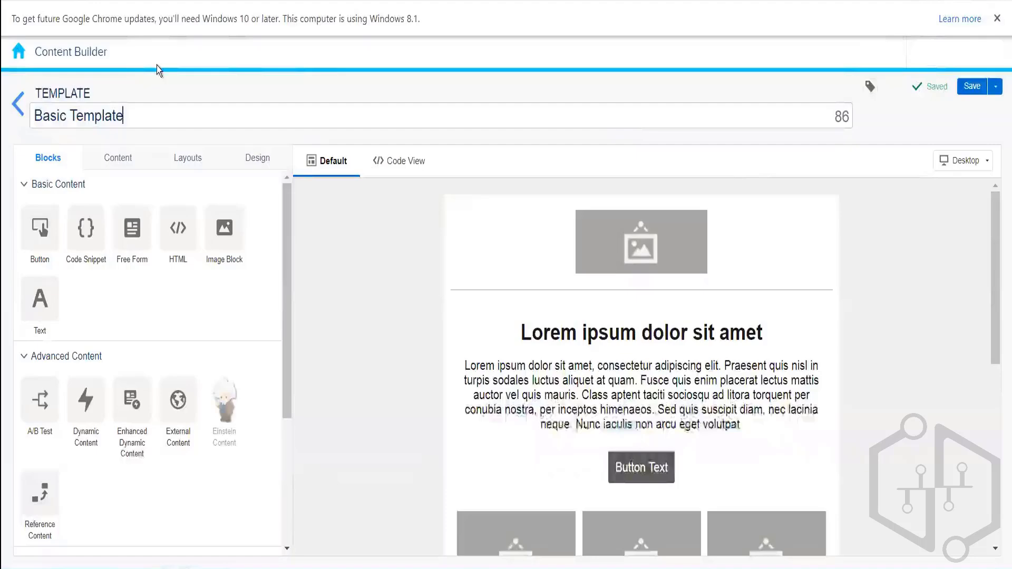
click(20, 103)
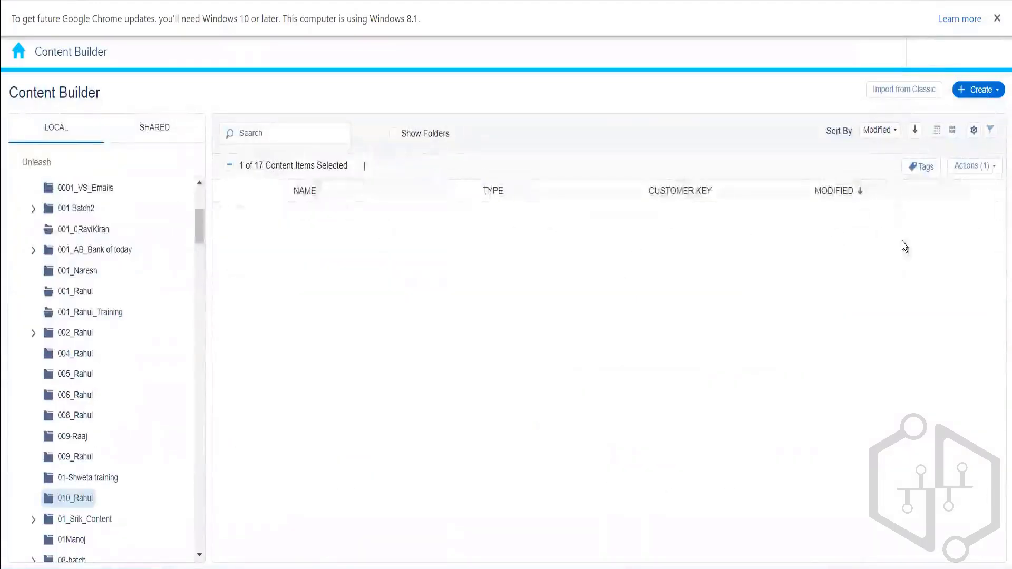
Step: Create another email template from the existing empty template Blank Page
click(992, 96)
mouse_move(940, 152)
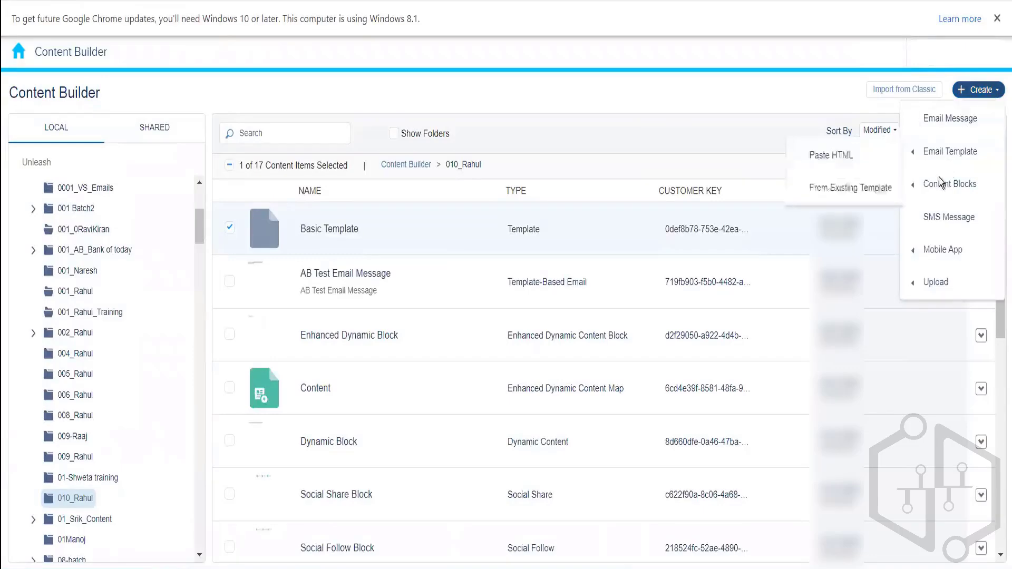
click(841, 187)
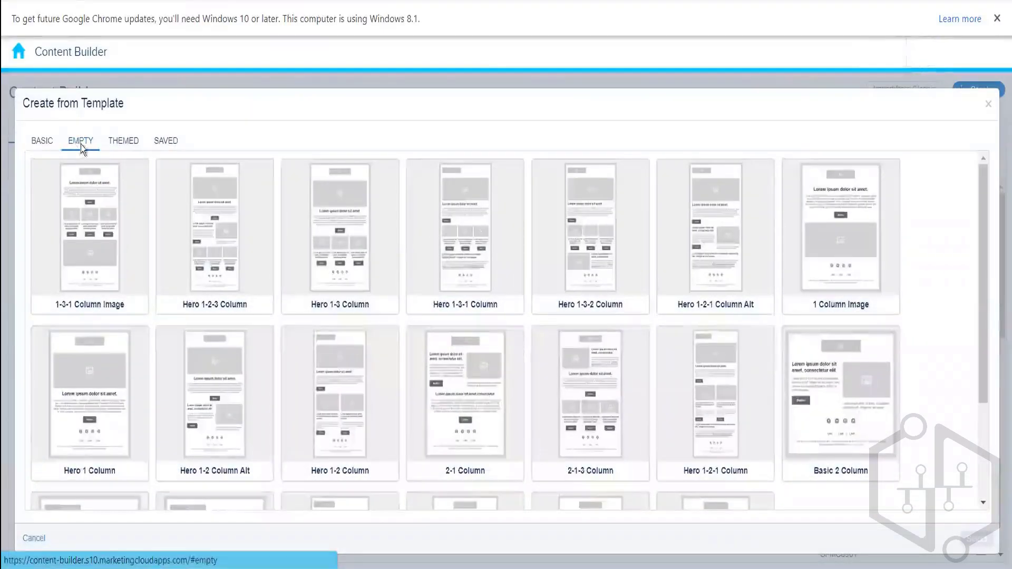
click(82, 142)
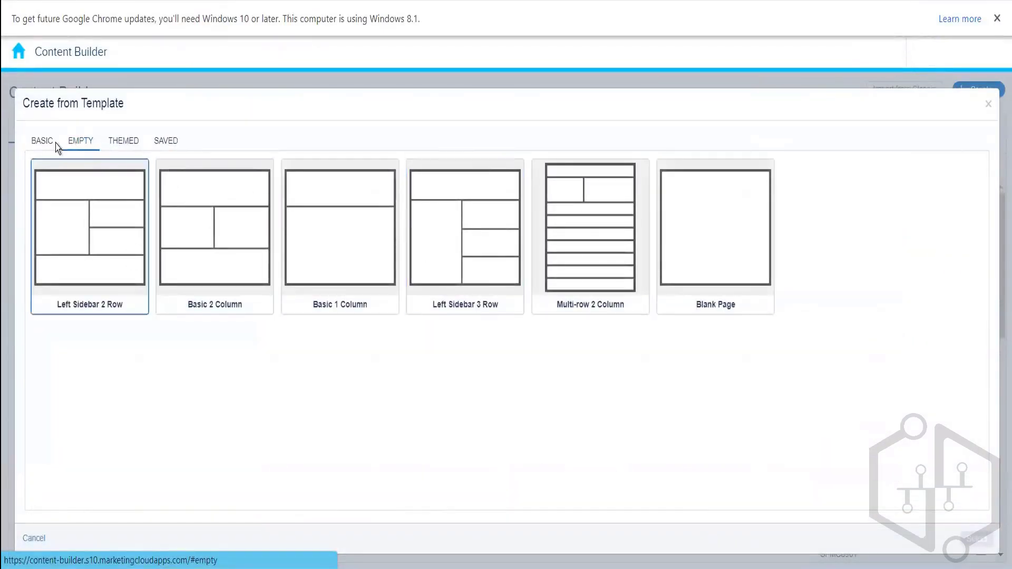
click(43, 142)
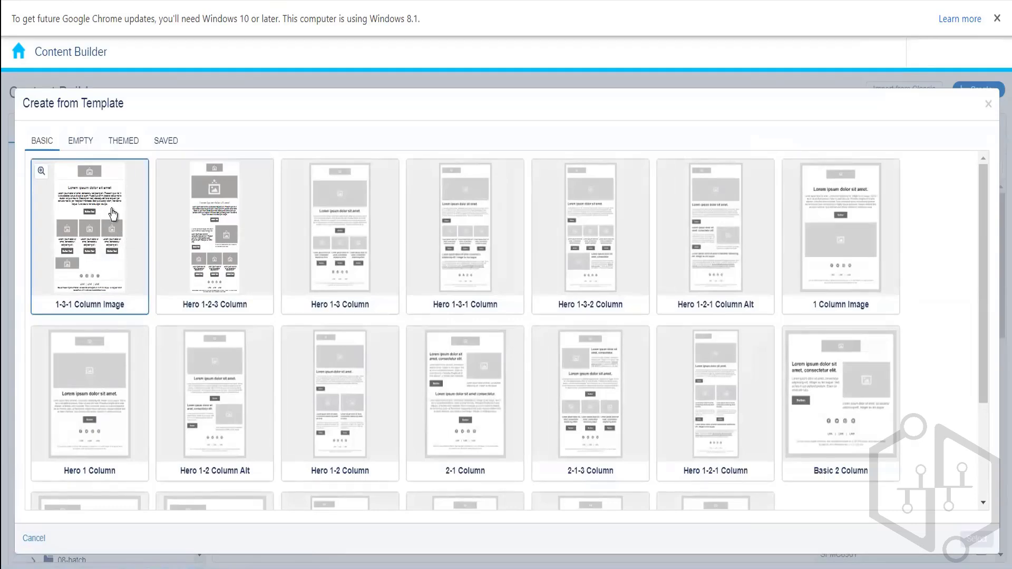
click(81, 146)
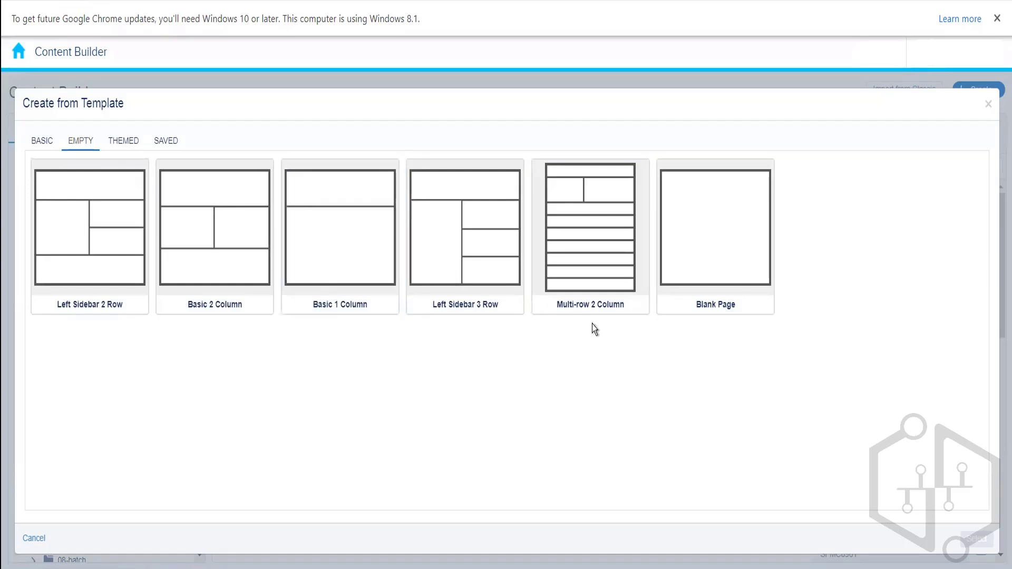
click(743, 273)
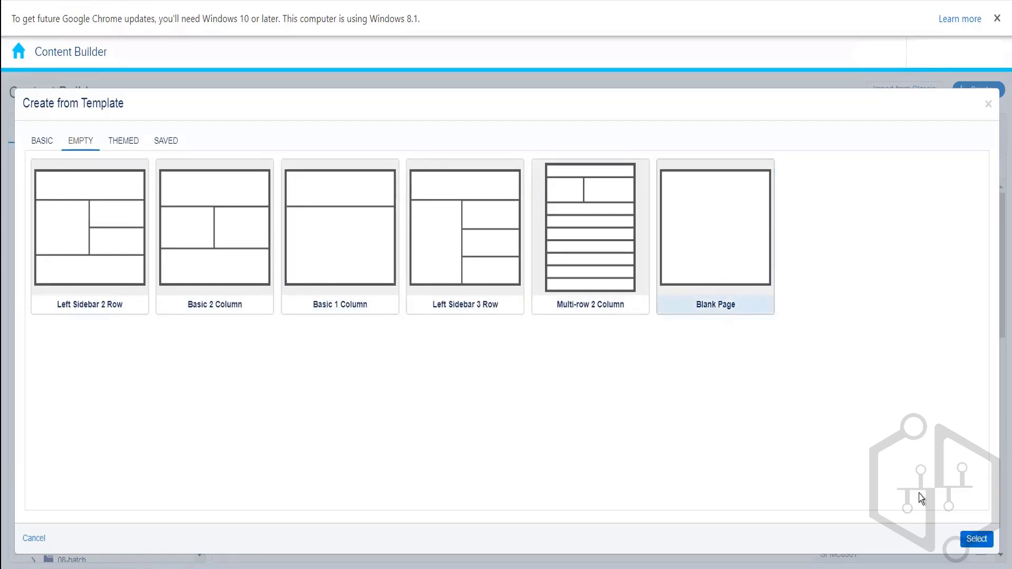
click(976, 539)
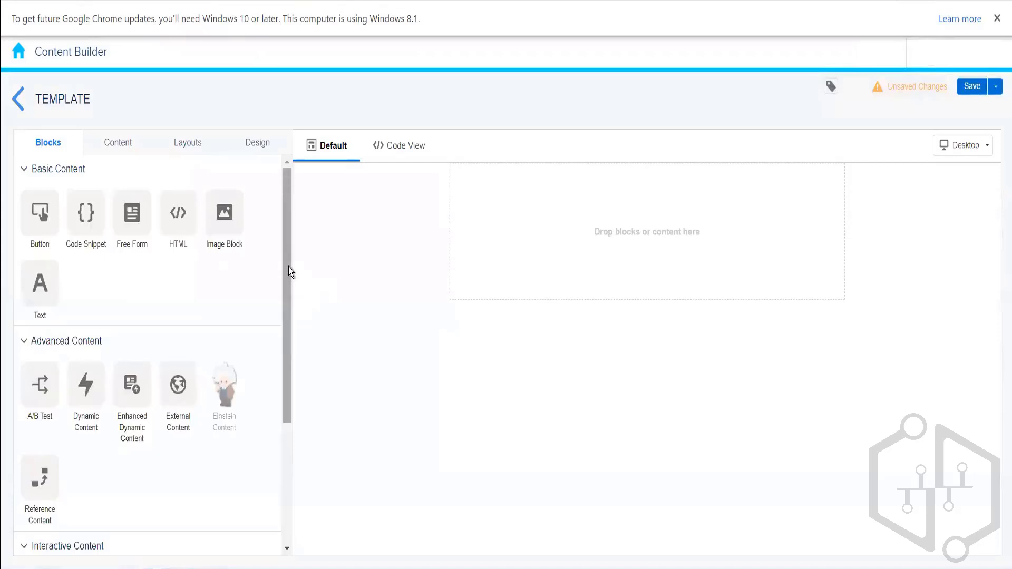
Step: Add an Image Block to the empty content area of the blank template
drag(289, 268, 289, 174)
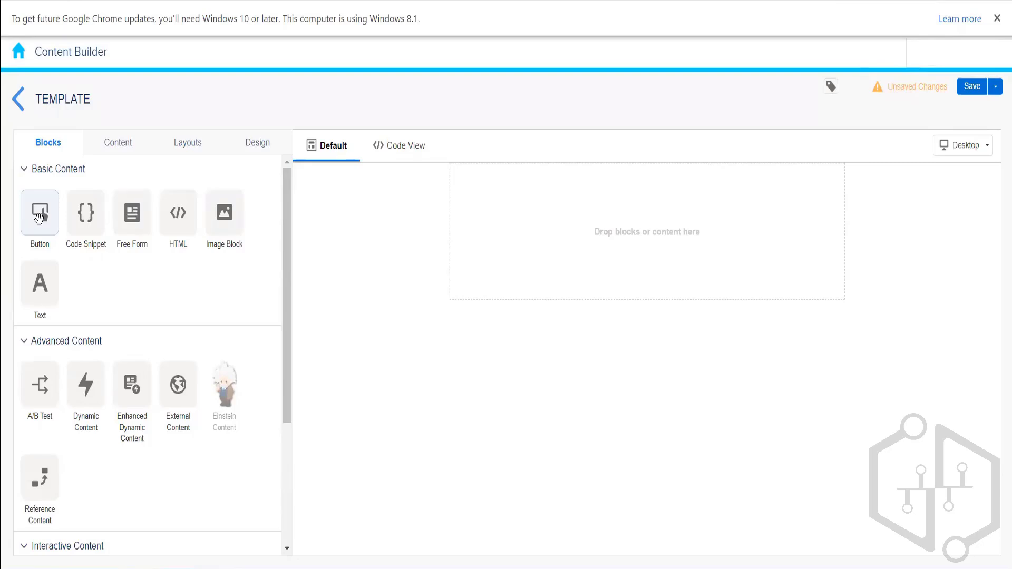
drag(223, 216, 562, 221)
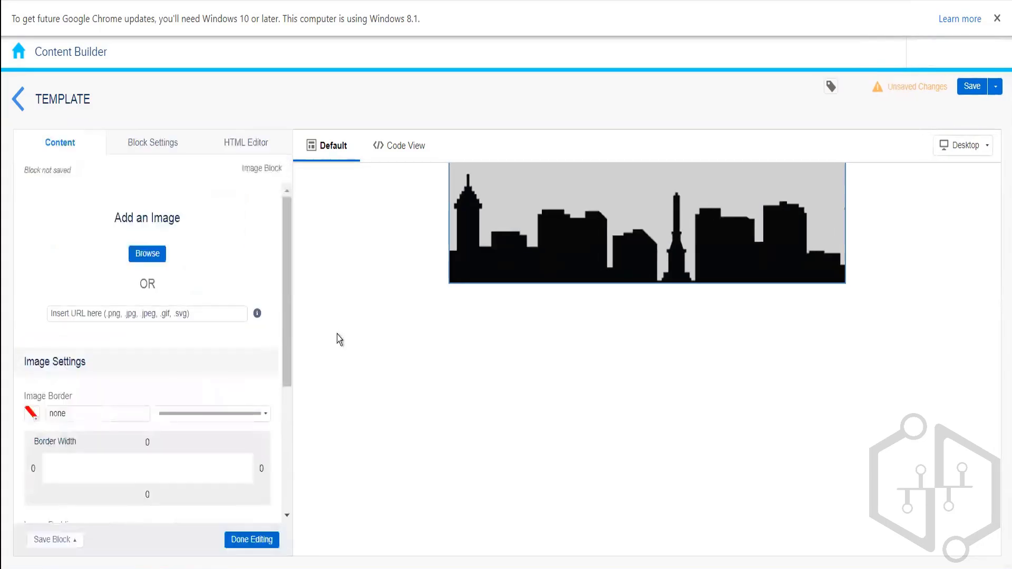
Step: Finish editing the Image Block and add a Text block directly below it in the blank template
click(240, 540)
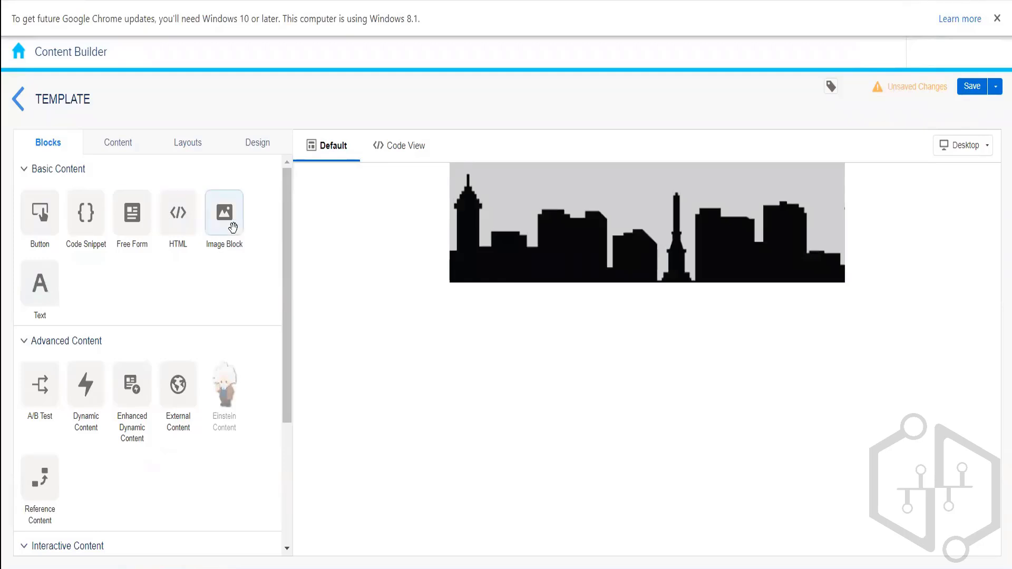
drag(41, 288, 576, 310)
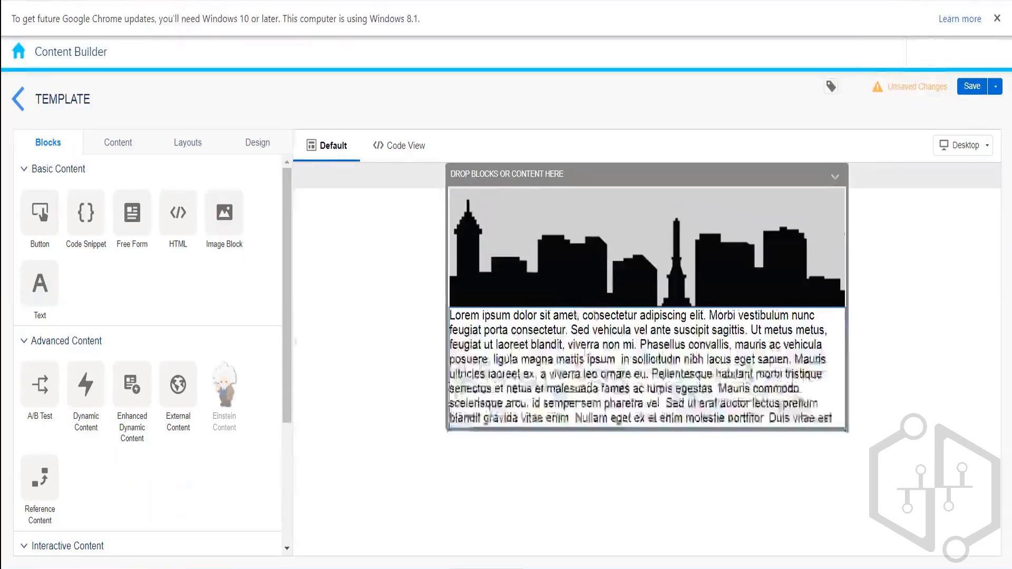
click(527, 540)
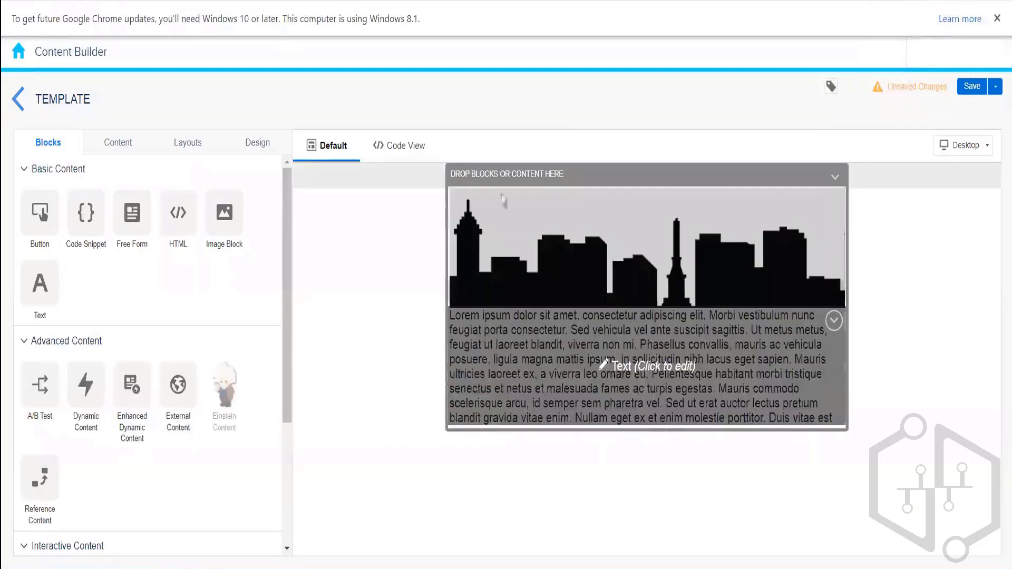
drag(283, 280, 290, 174)
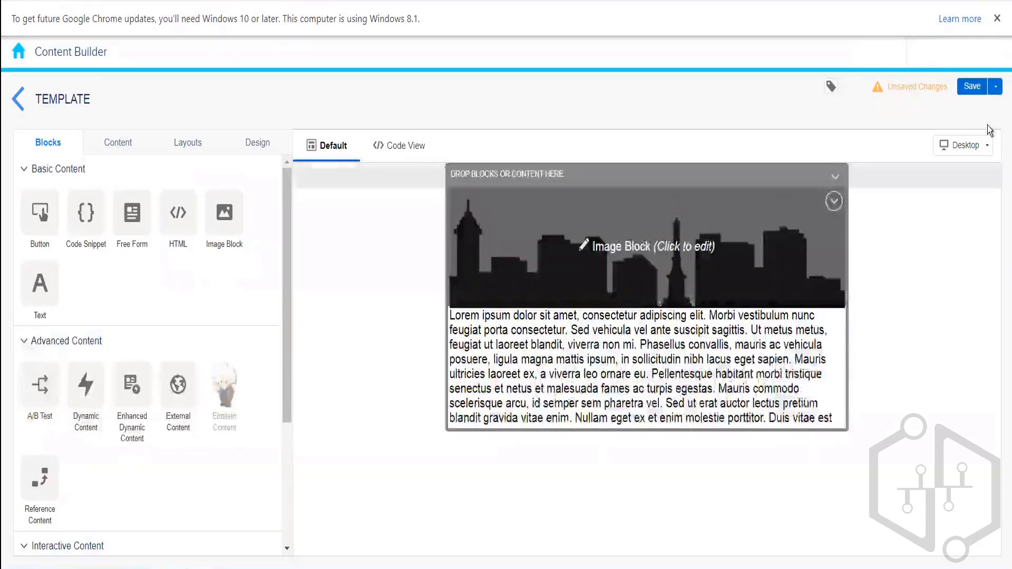
Step: Save the template under the name Empty Template and return to the content list
click(971, 90)
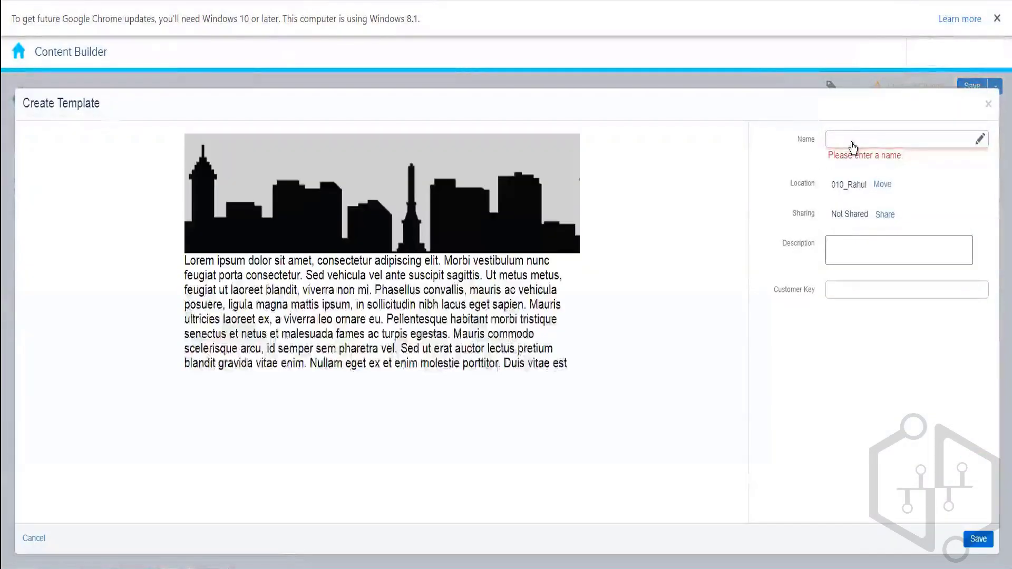
click(850, 141)
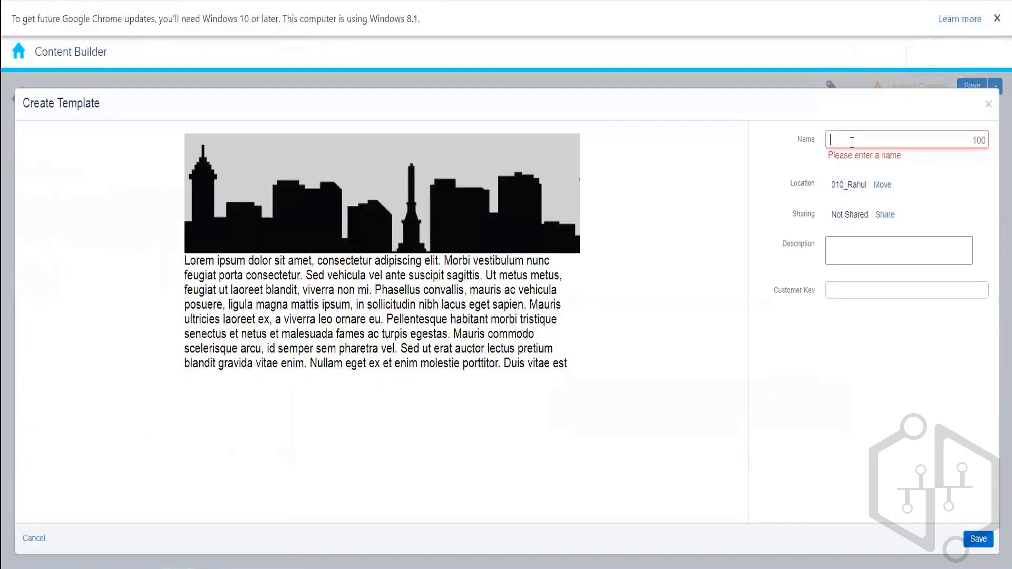
text(Empty Template)
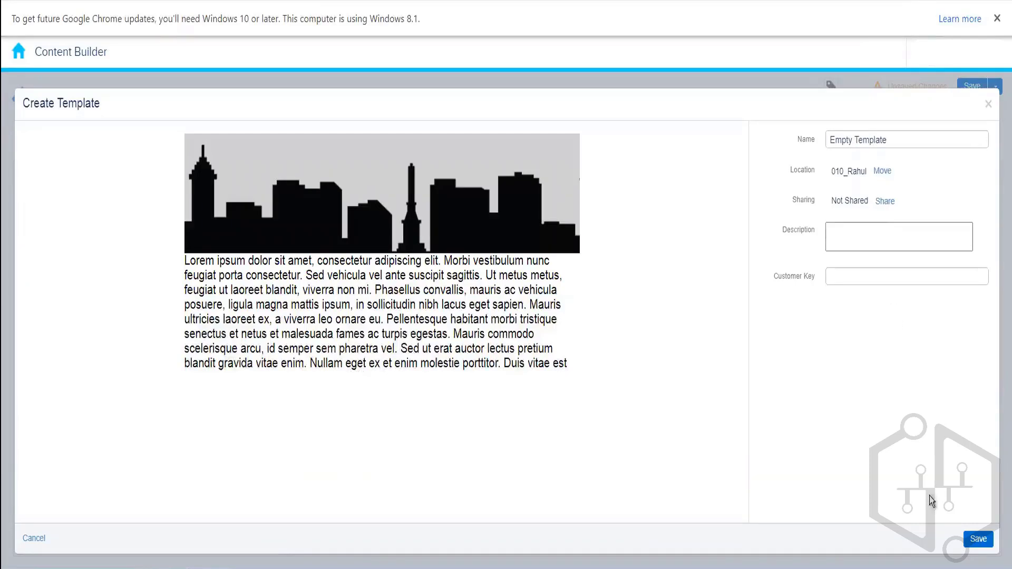
click(977, 543)
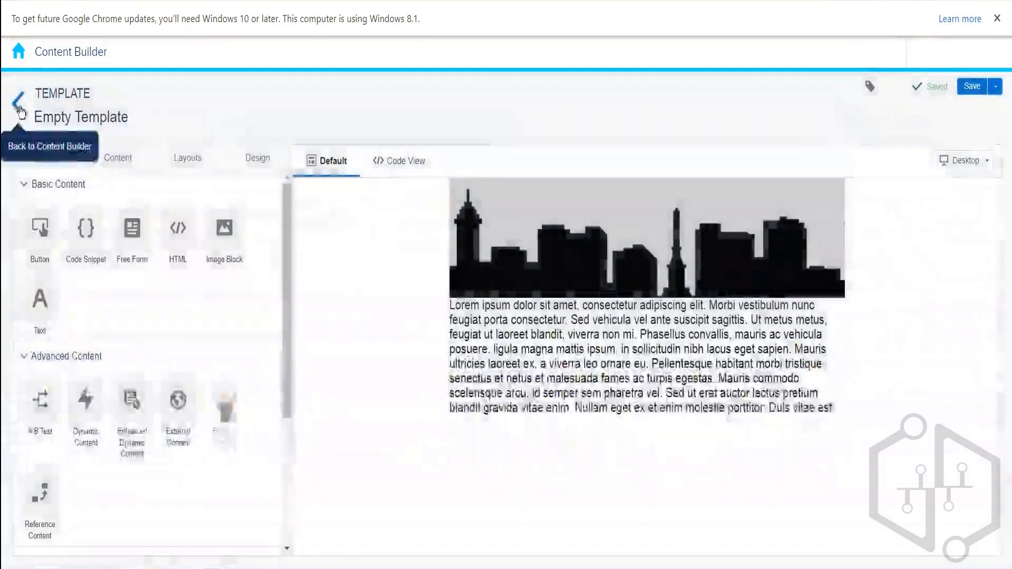
click(19, 107)
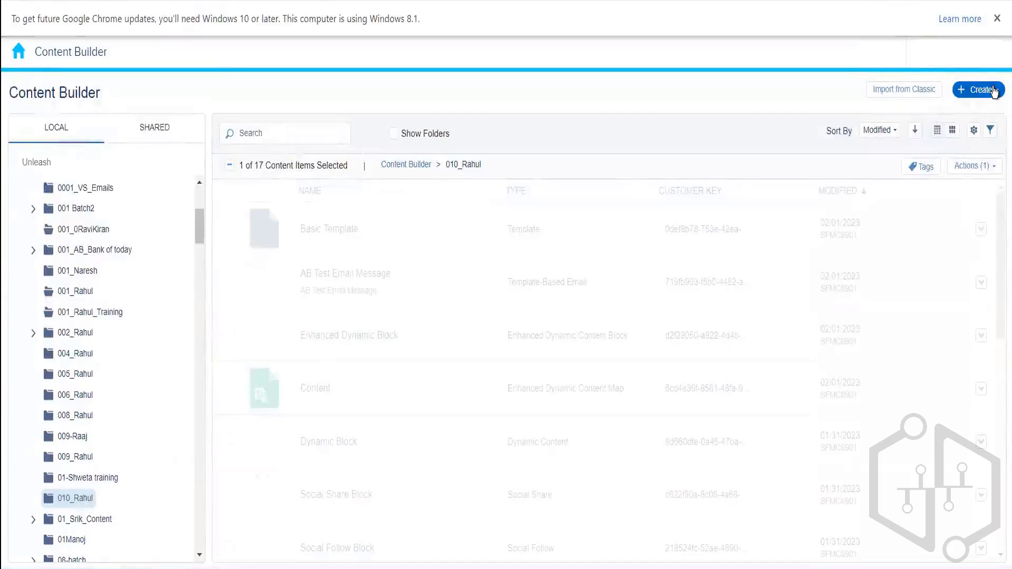
Step: Create another email template from the existing themed template Restaurant 1
click(993, 91)
mouse_move(949, 152)
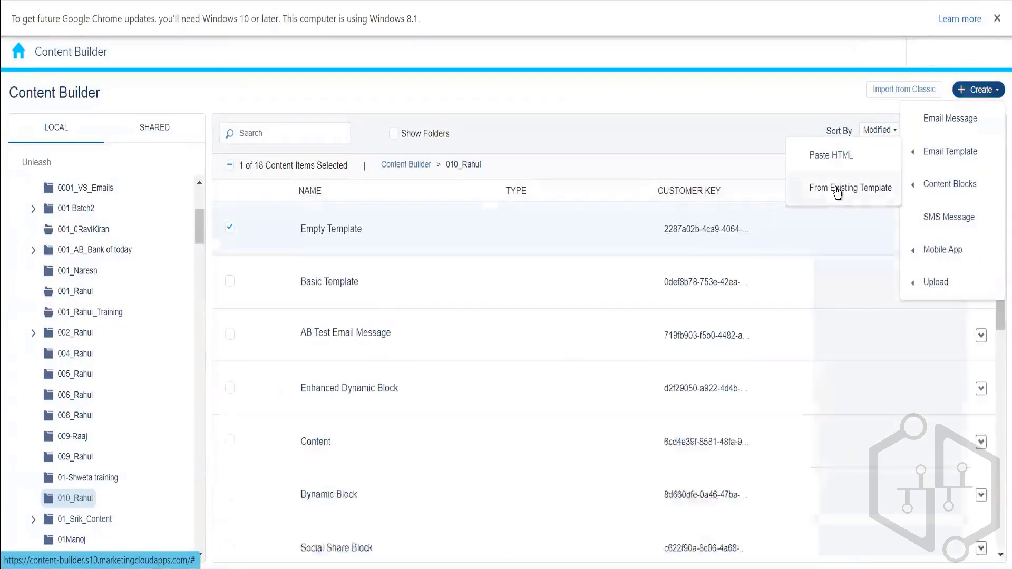
click(838, 189)
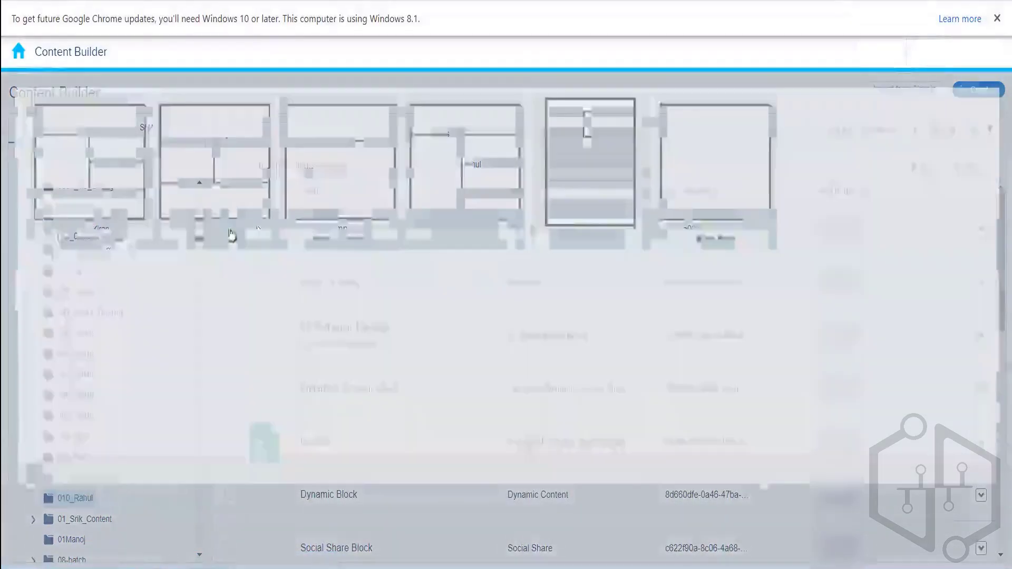
click(124, 146)
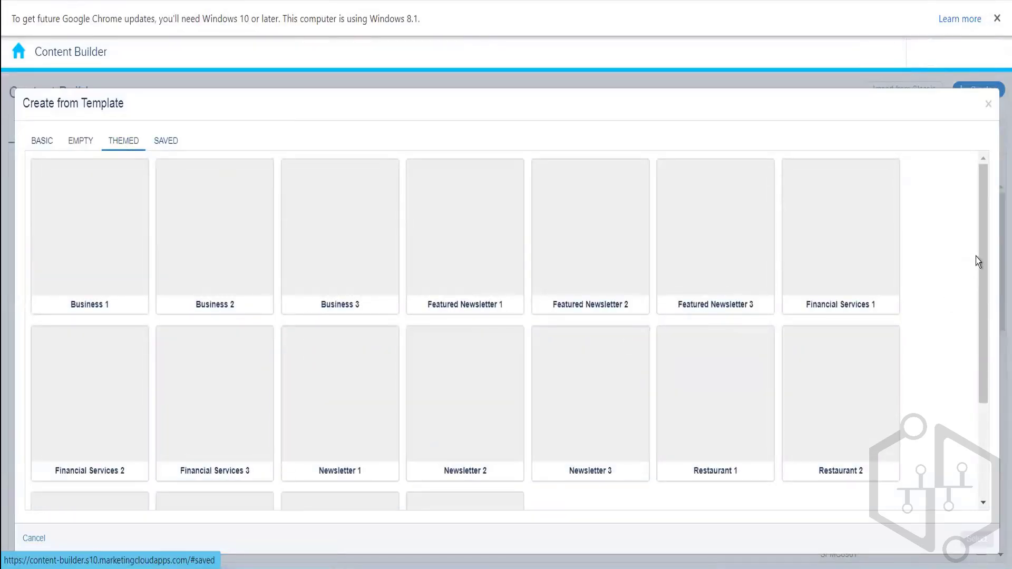
scroll(984, 401, down, 3)
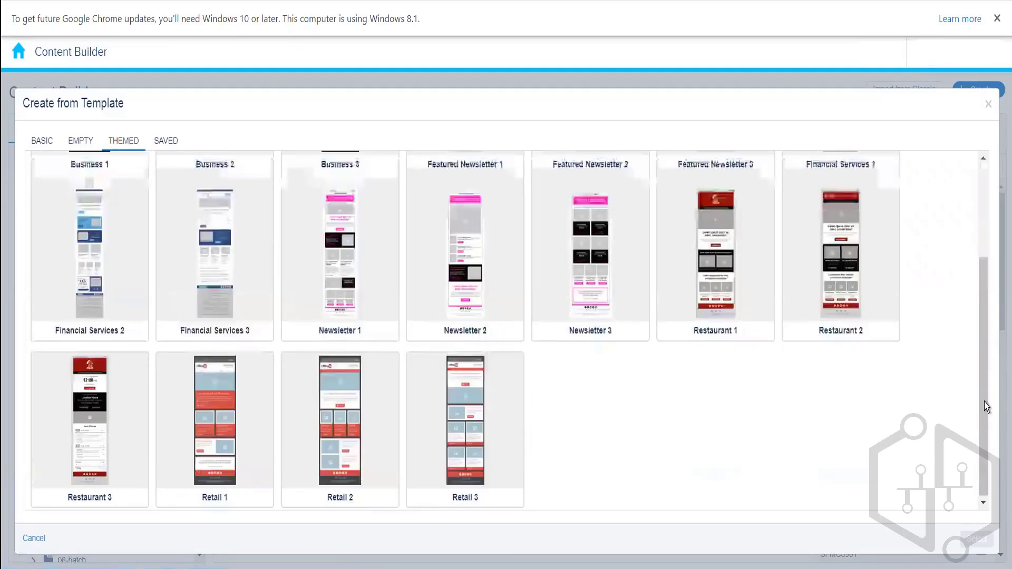
drag(983, 401, 981, 211)
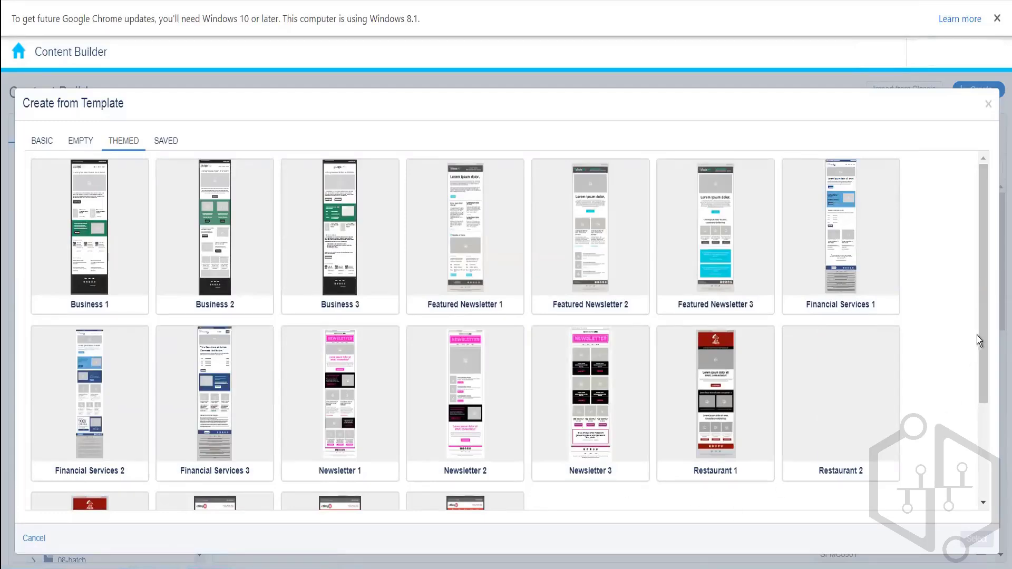
drag(979, 333, 983, 413)
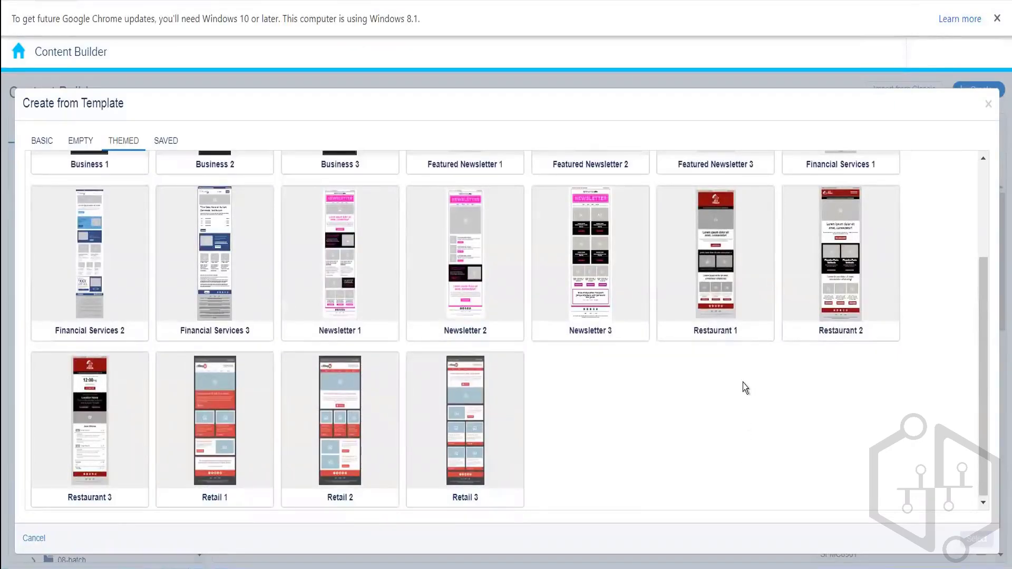
click(735, 302)
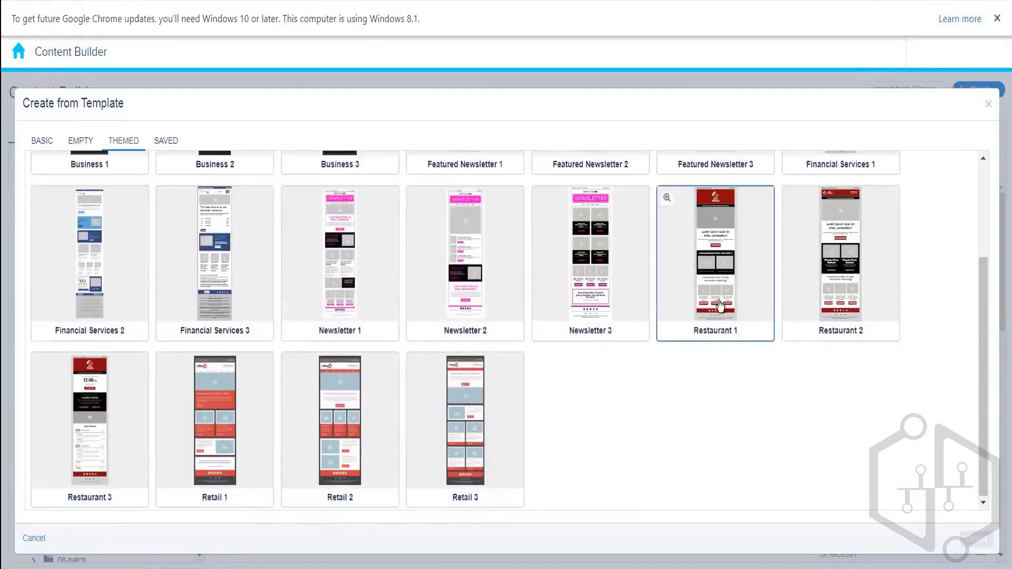
click(731, 331)
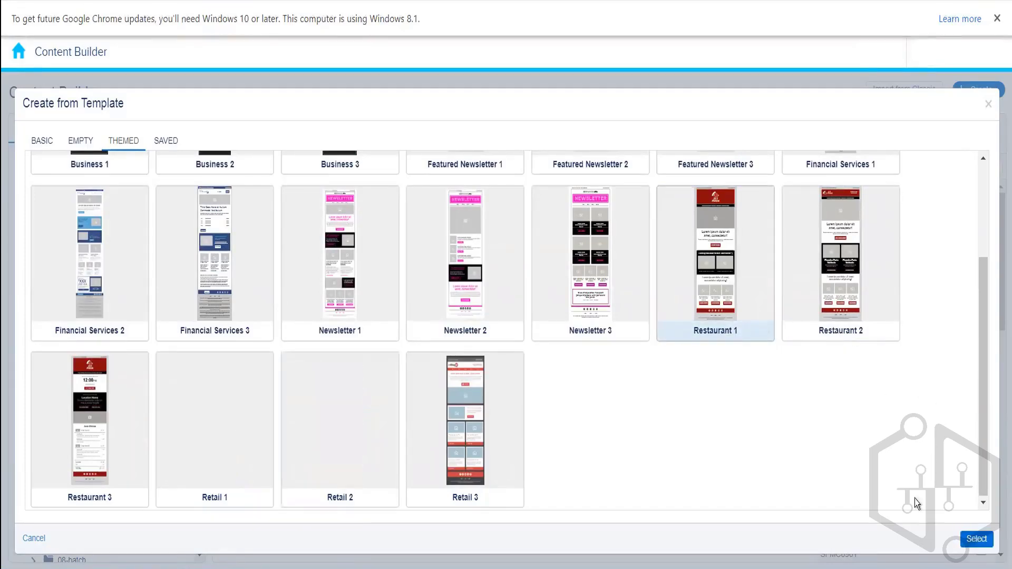
click(971, 542)
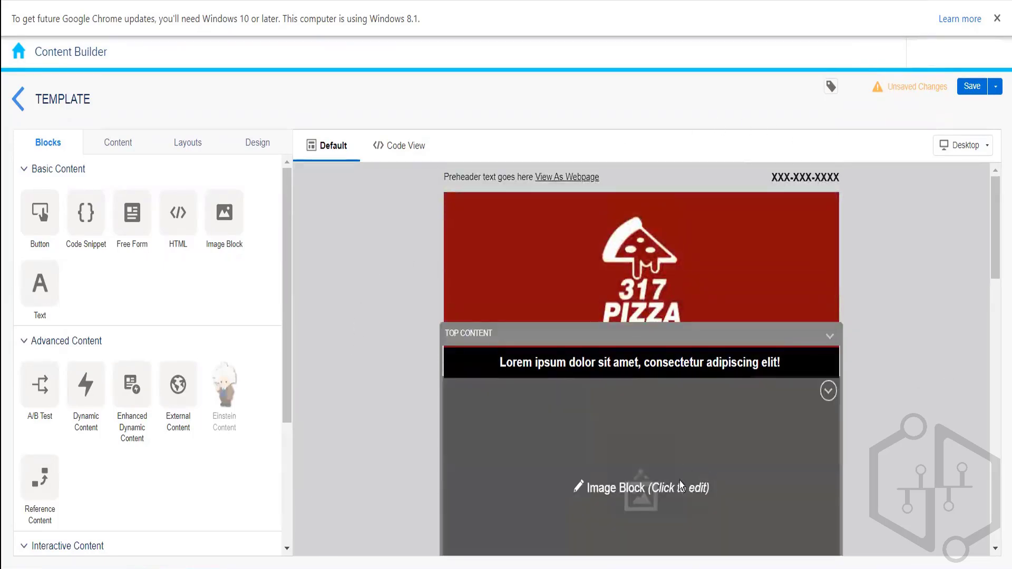
Step: Look through the restaurant template's layout, save it under the name Theme Template, and return to the content list
drag(993, 255, 996, 463)
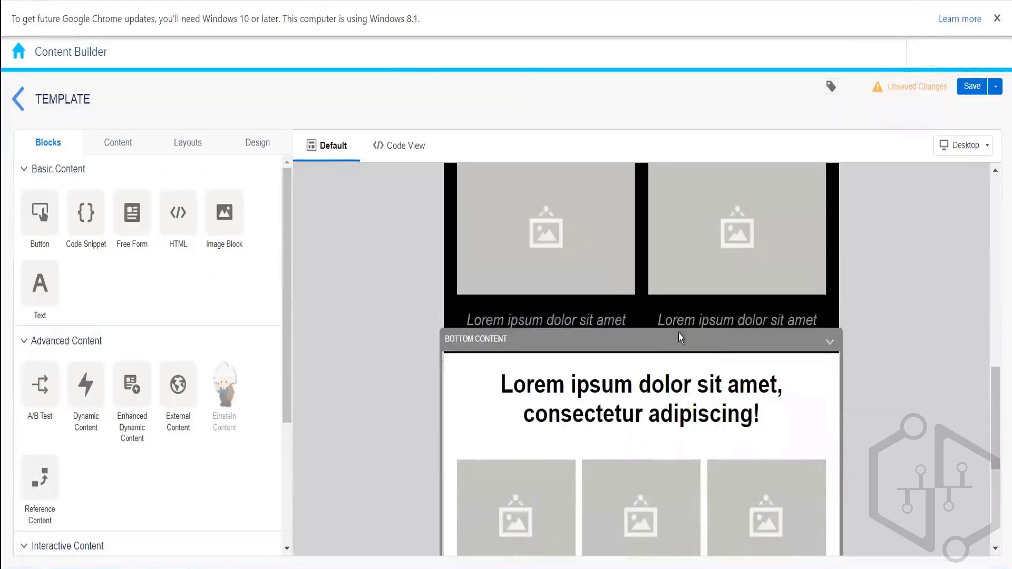
drag(995, 444, 999, 227)
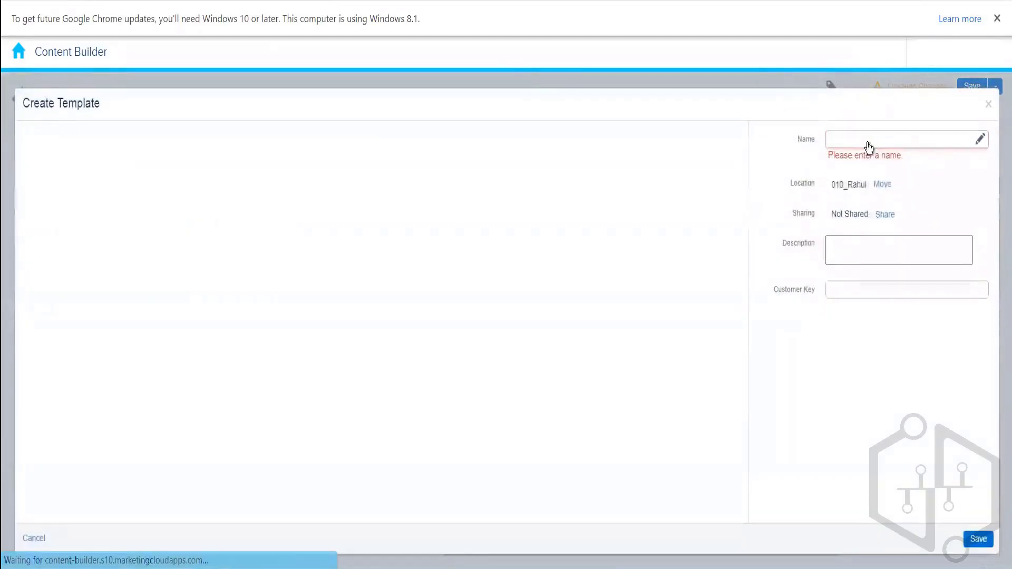
click(867, 142)
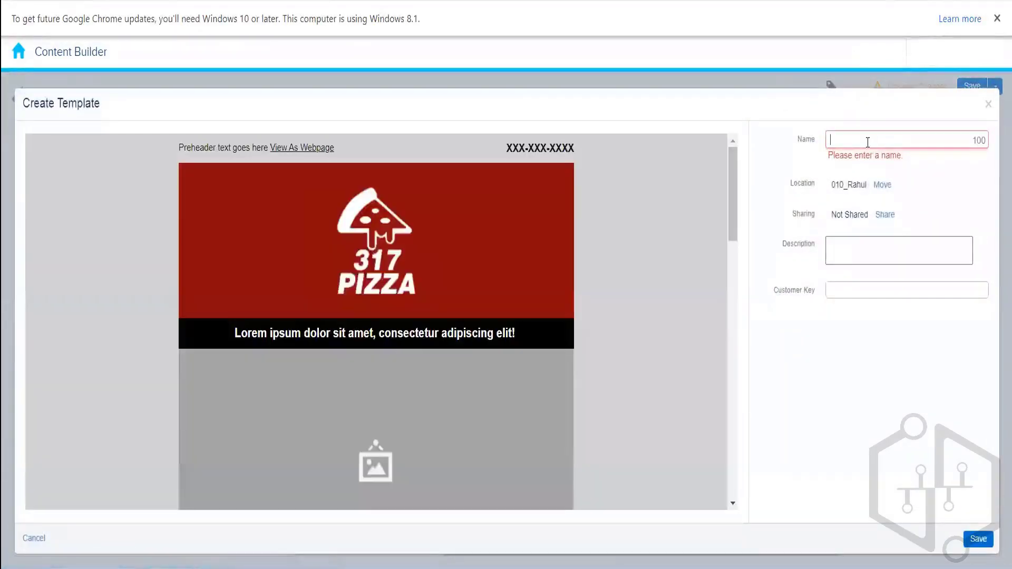
text(Them)
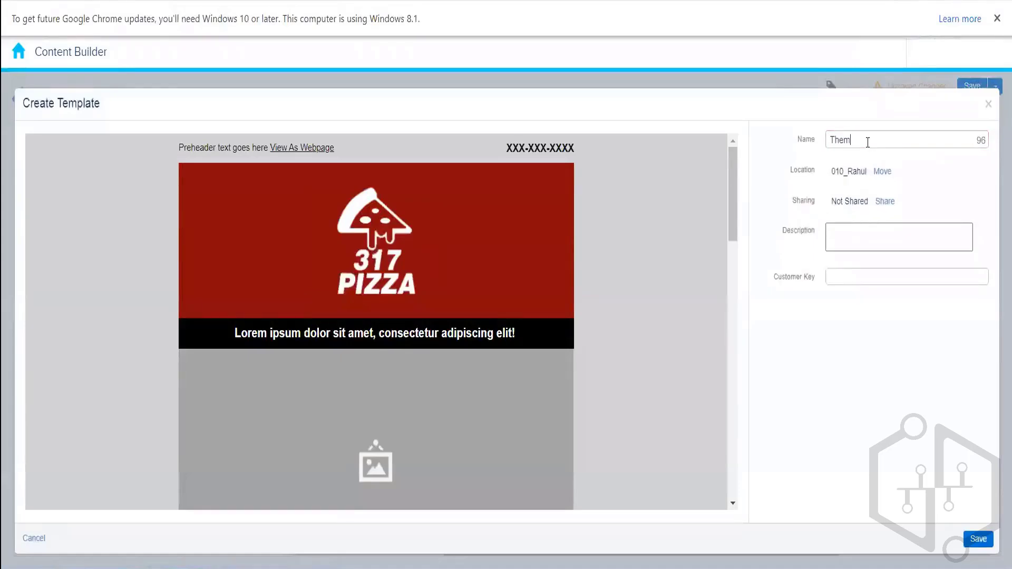
text(e Template)
click(869, 367)
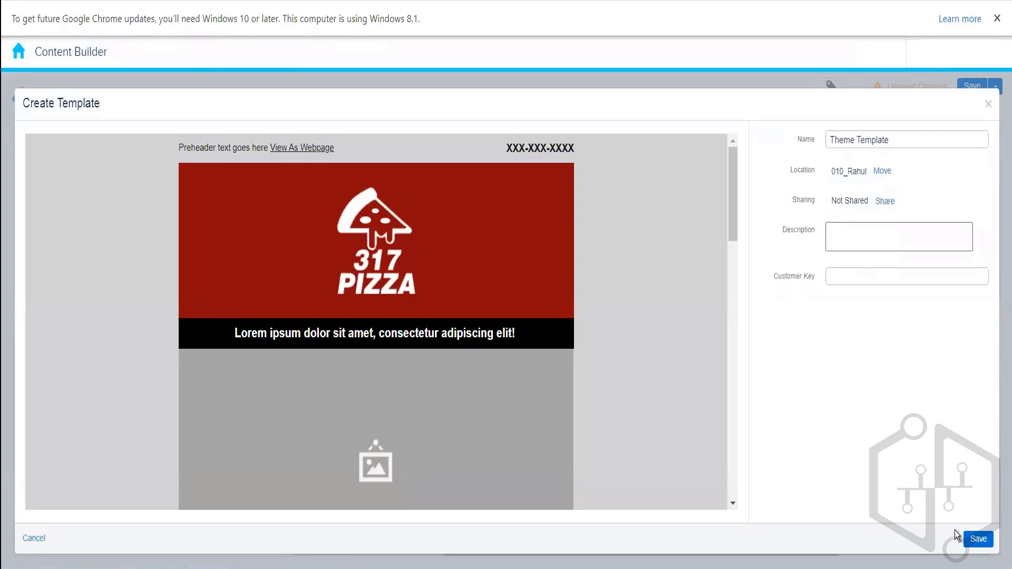
click(975, 539)
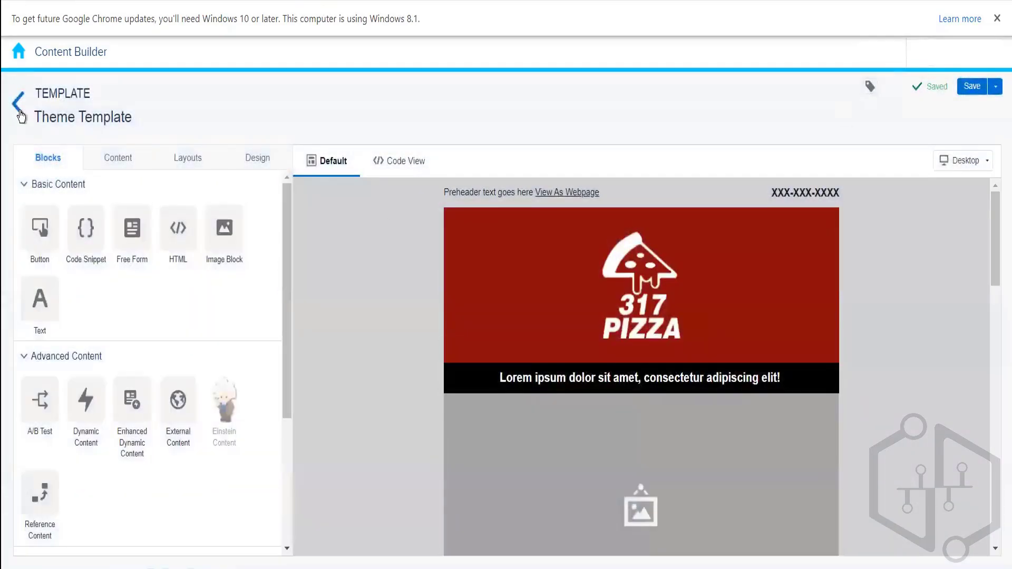
click(20, 113)
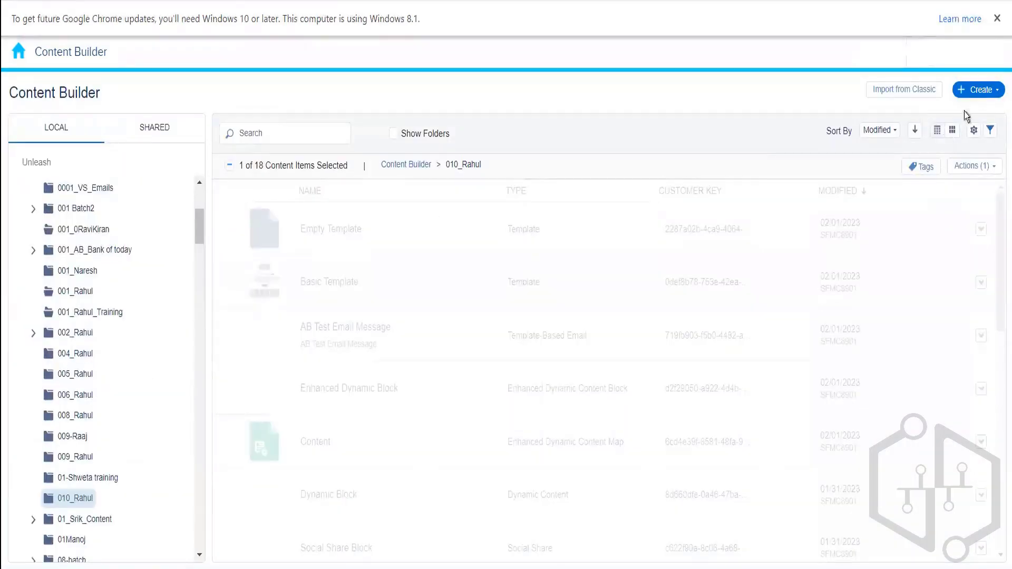
Step: Examine the saved templates offered for a new email template, select Theme Template, and cancel without creating one
click(979, 89)
mouse_move(925, 156)
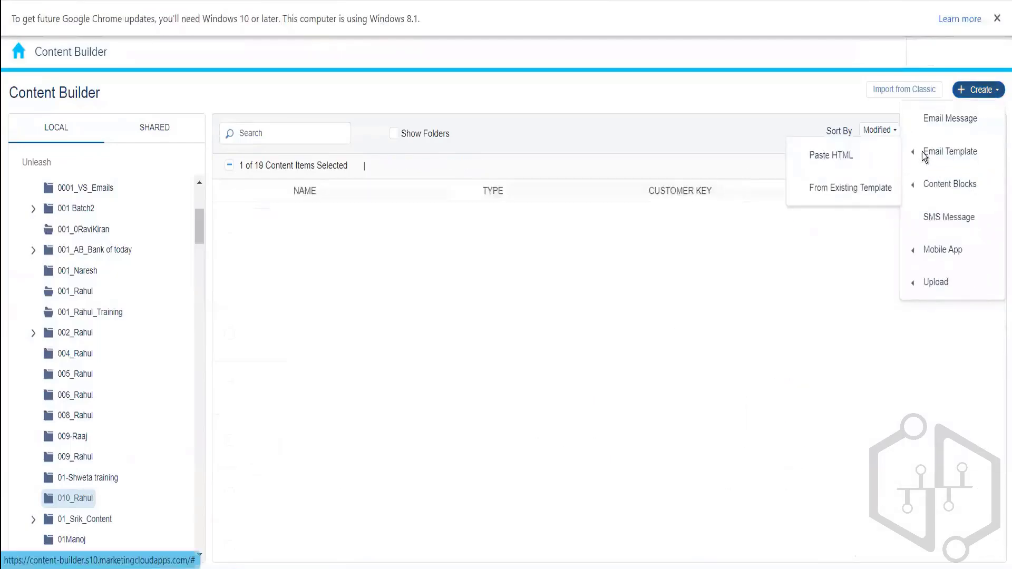
click(854, 188)
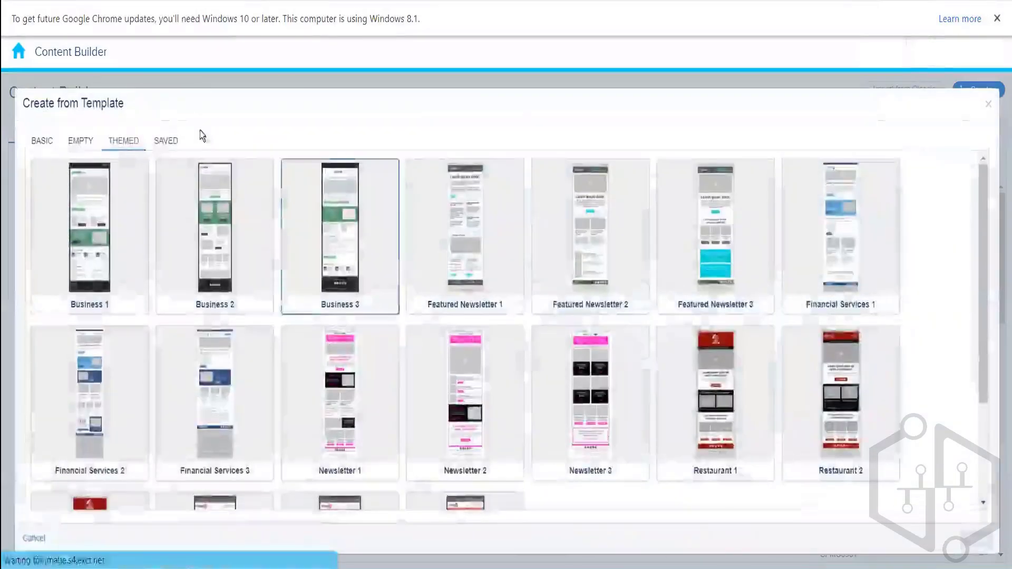
click(165, 143)
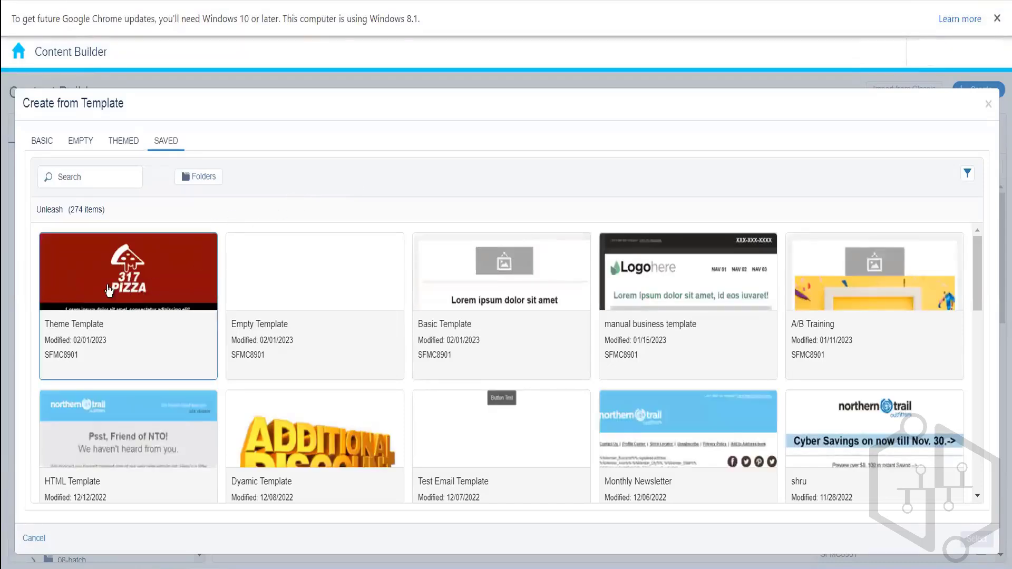
click(146, 328)
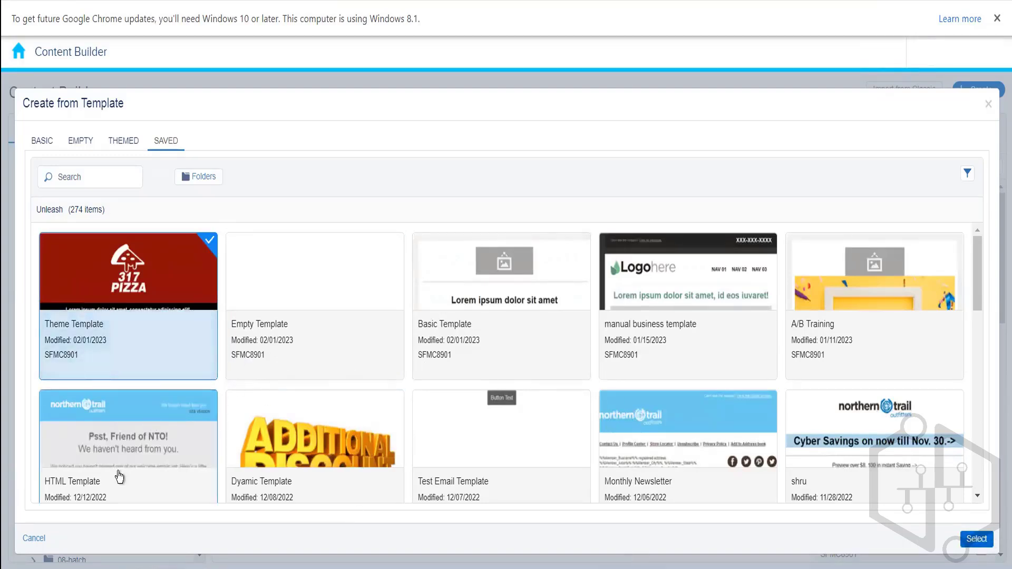
click(33, 540)
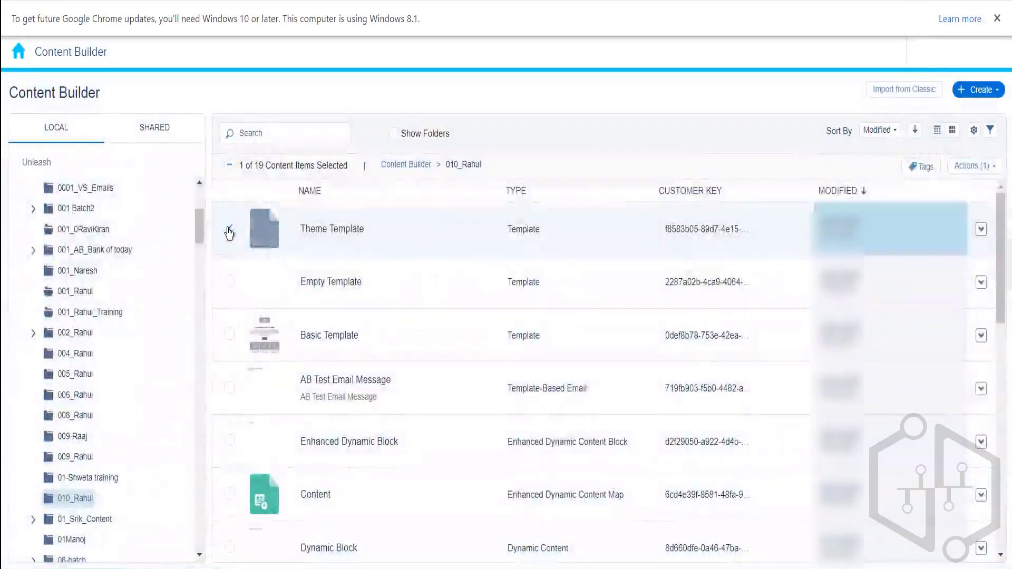
Step: Deselect Theme Template in the content list and start a new email message with Template as its creation option
click(227, 229)
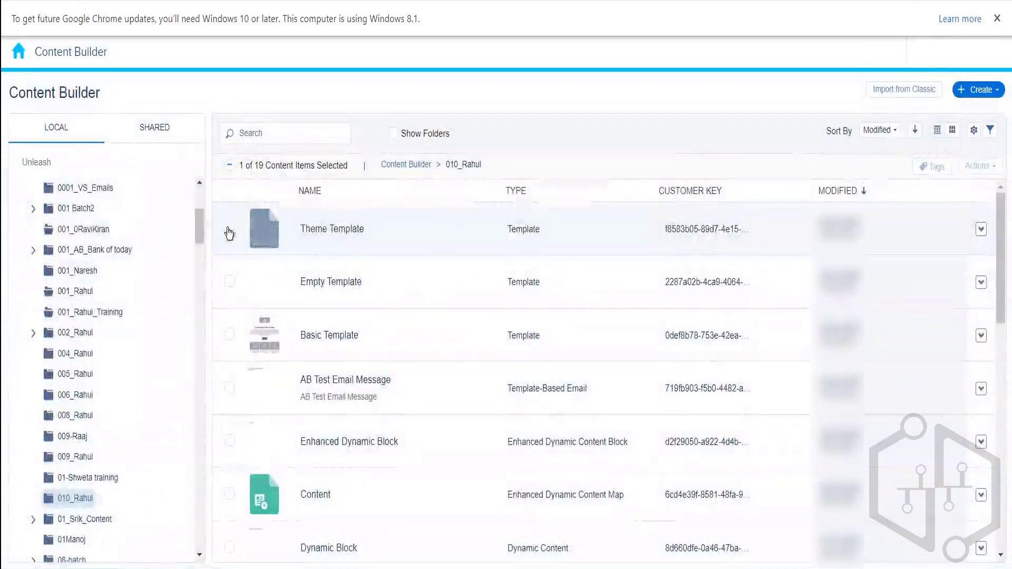
click(981, 90)
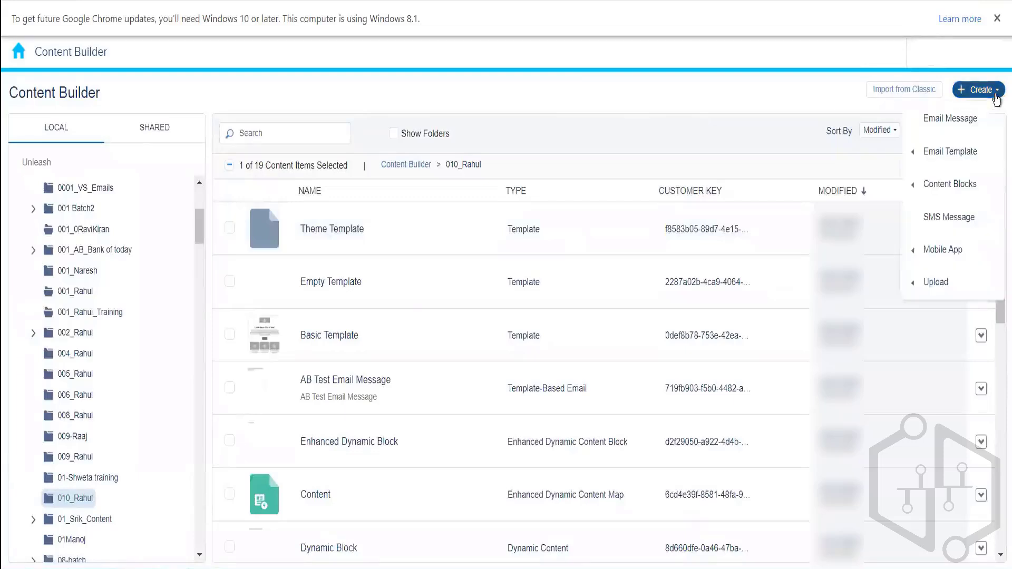
click(971, 119)
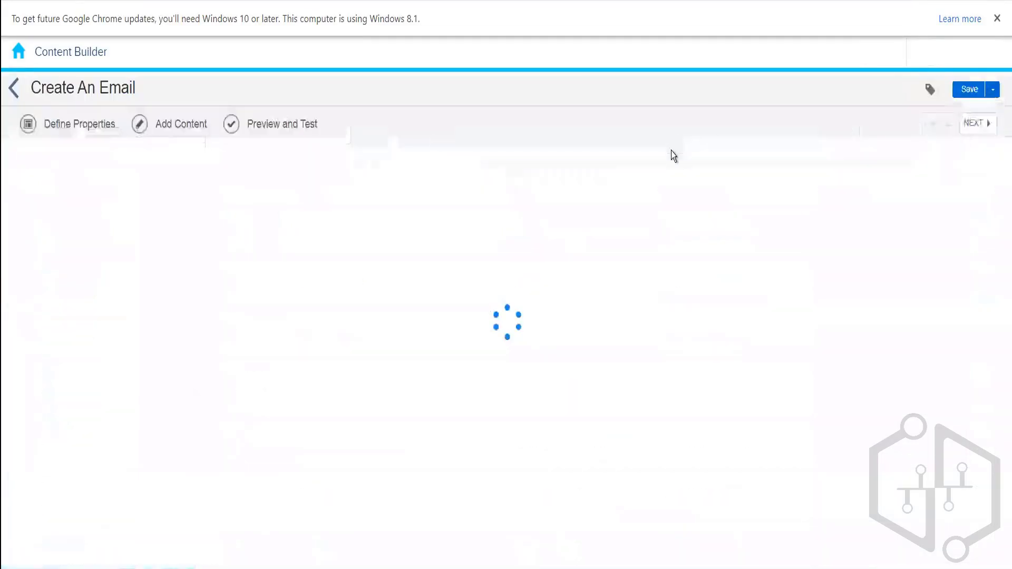
click(153, 165)
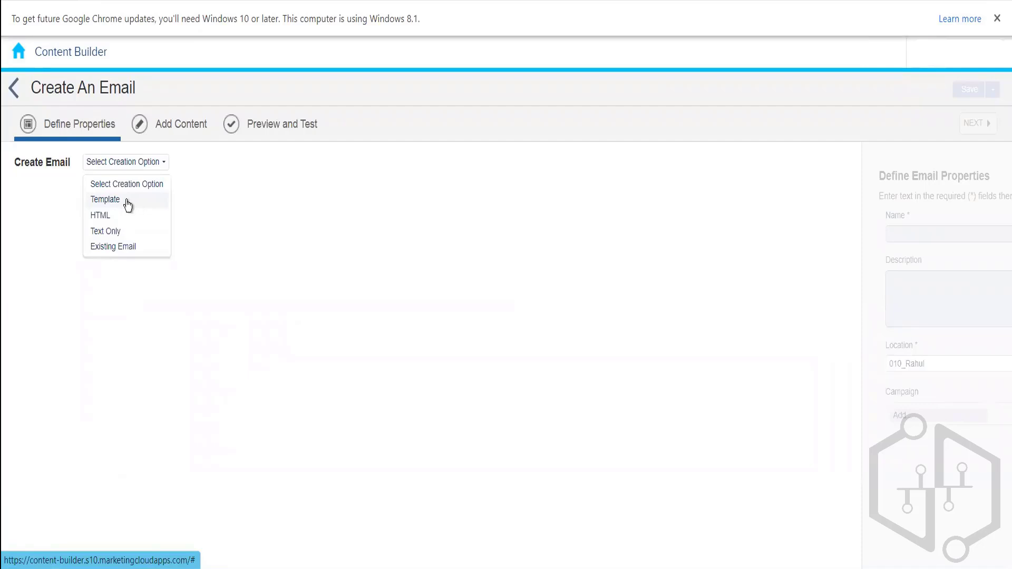
click(127, 202)
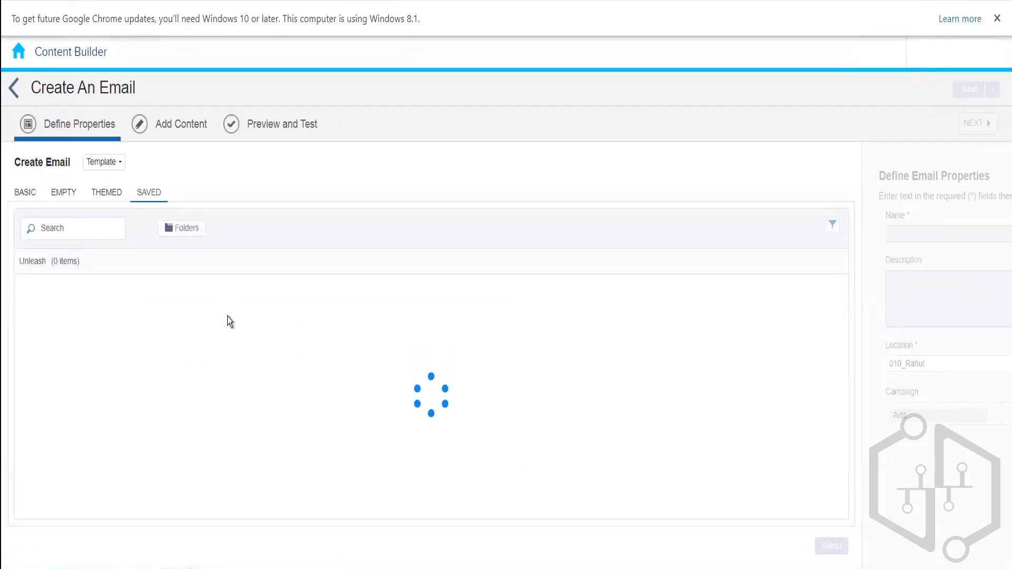
Step: Look through the basic, empty and themed templates, and choose the saved Theme Template as the basis for the email
click(29, 196)
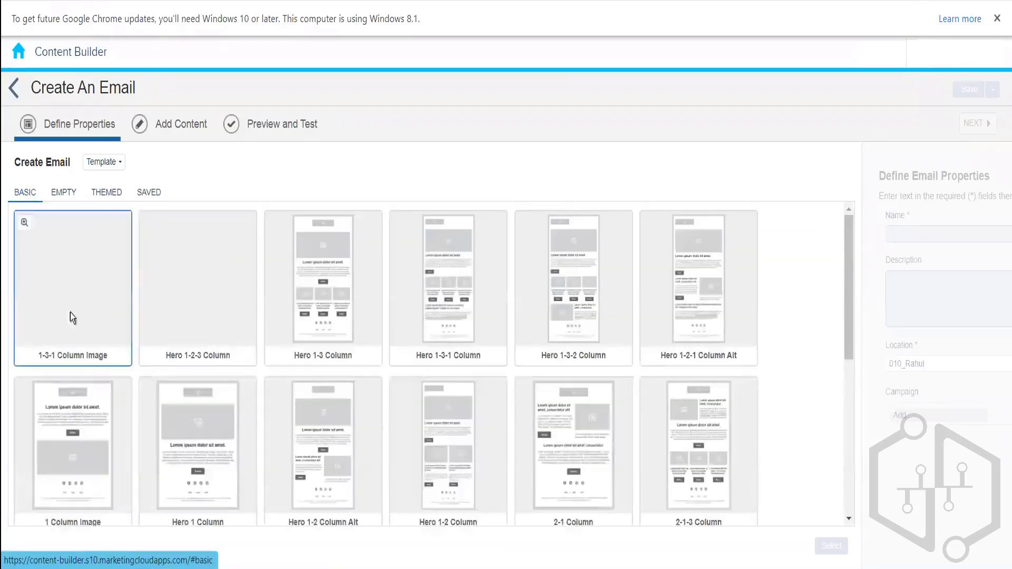
click(63, 193)
click(151, 311)
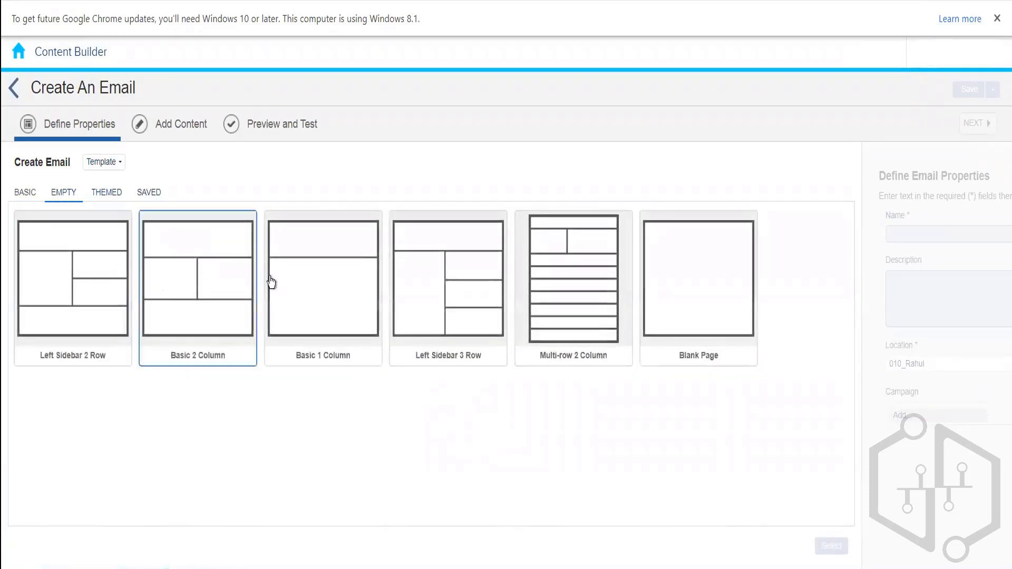
click(113, 192)
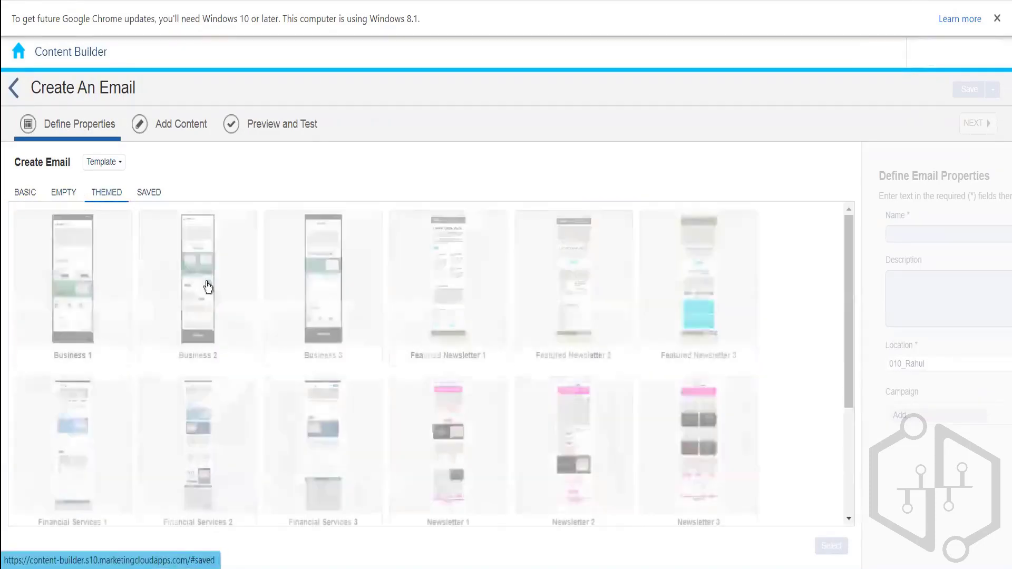
click(150, 194)
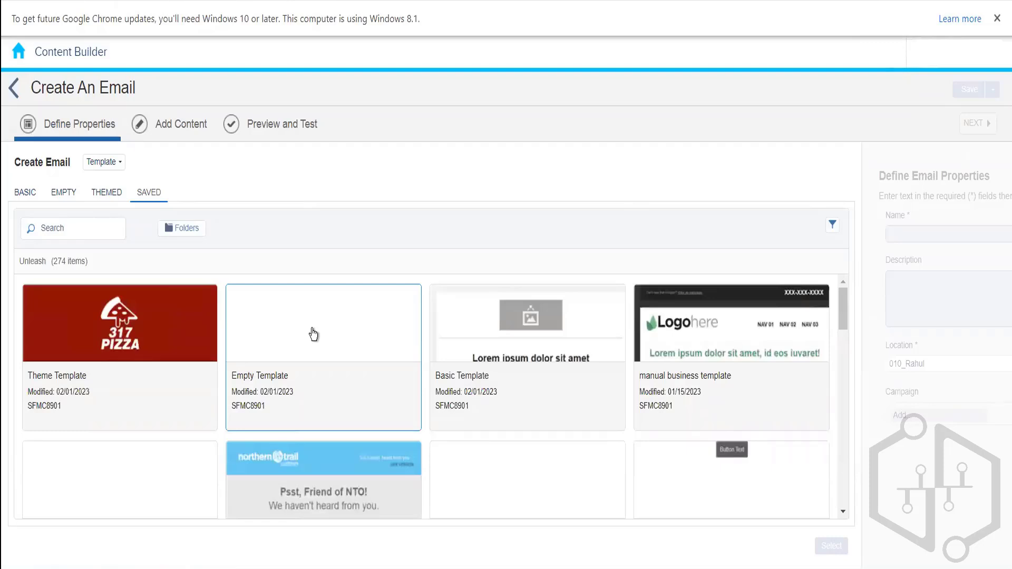
click(133, 348)
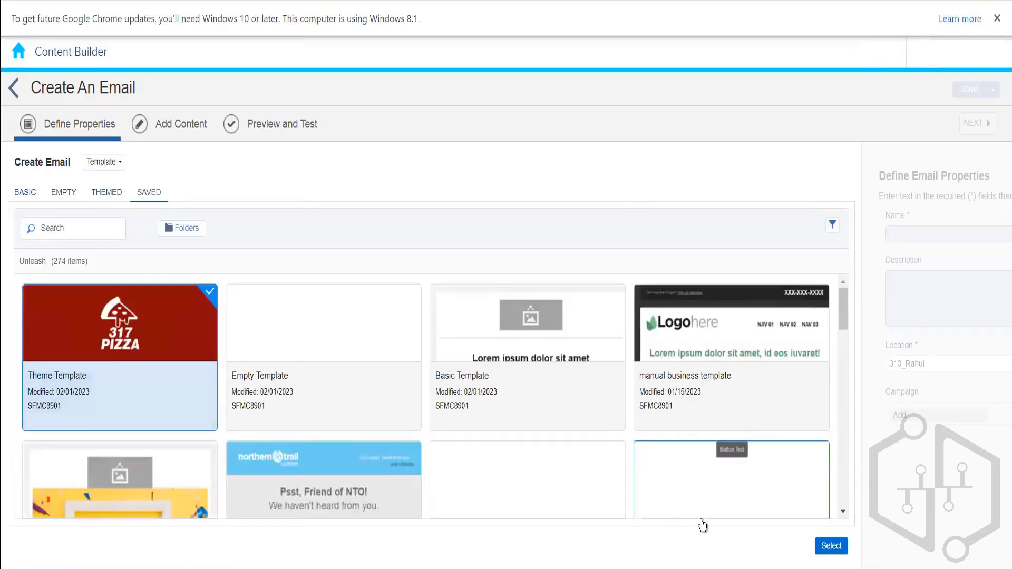
click(831, 547)
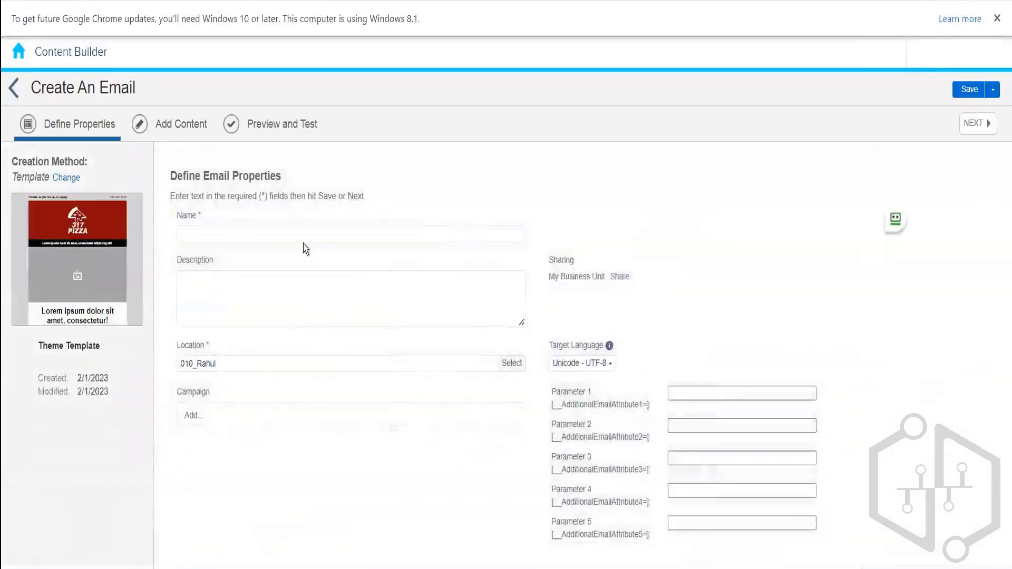
Step: Name the email Theme Template Email and continue to adding its content
click(408, 221)
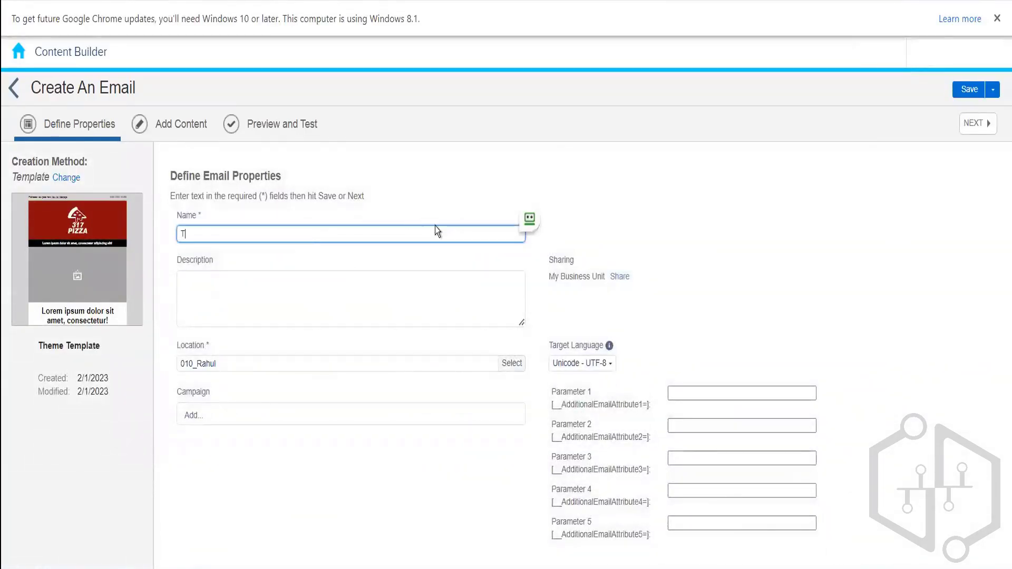
text(Theme Template Email)
click(560, 163)
click(984, 127)
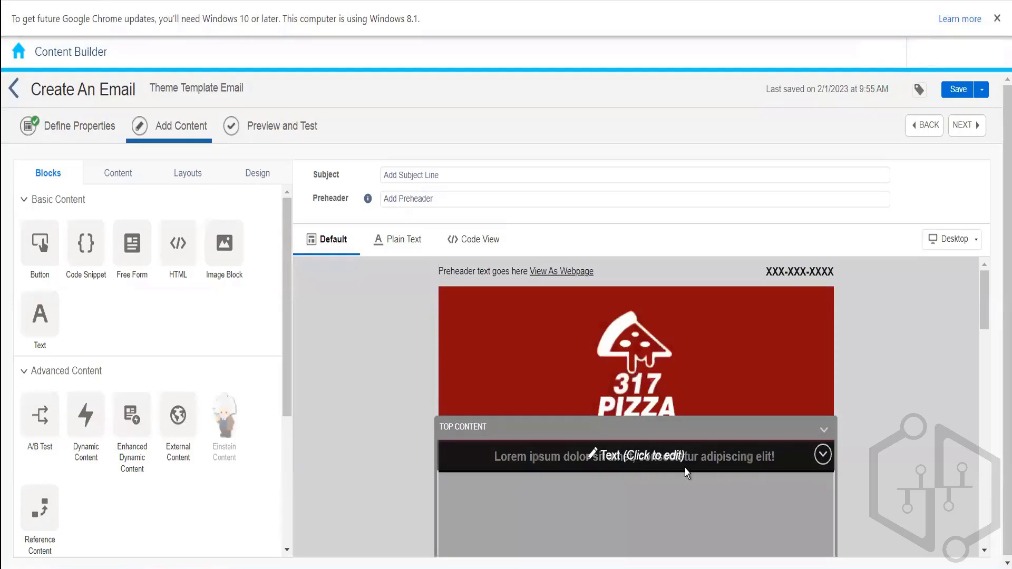
Step: Delete the text block at the start of the email's top content area and add an image block there
click(823, 455)
click(782, 487)
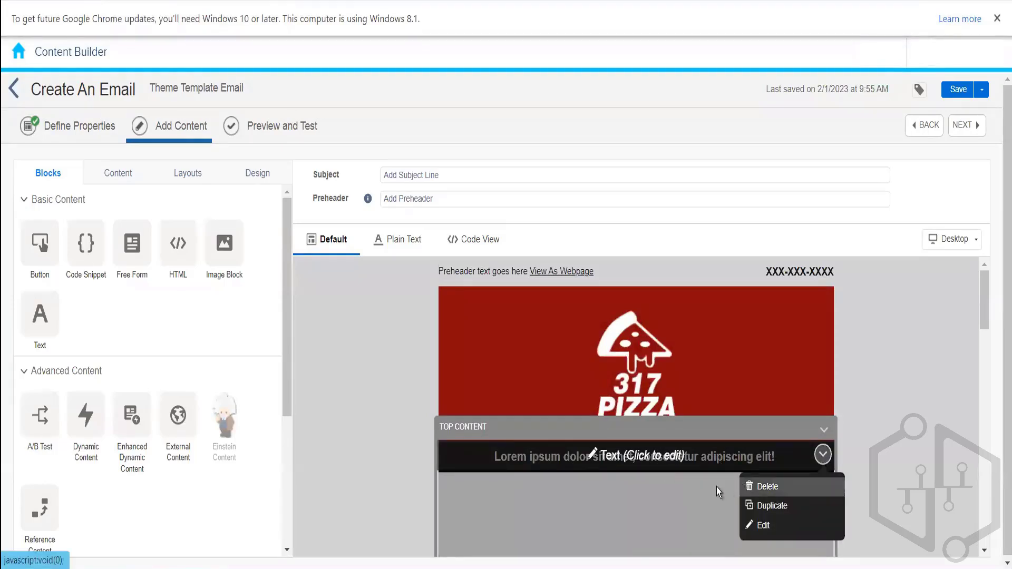
click(651, 486)
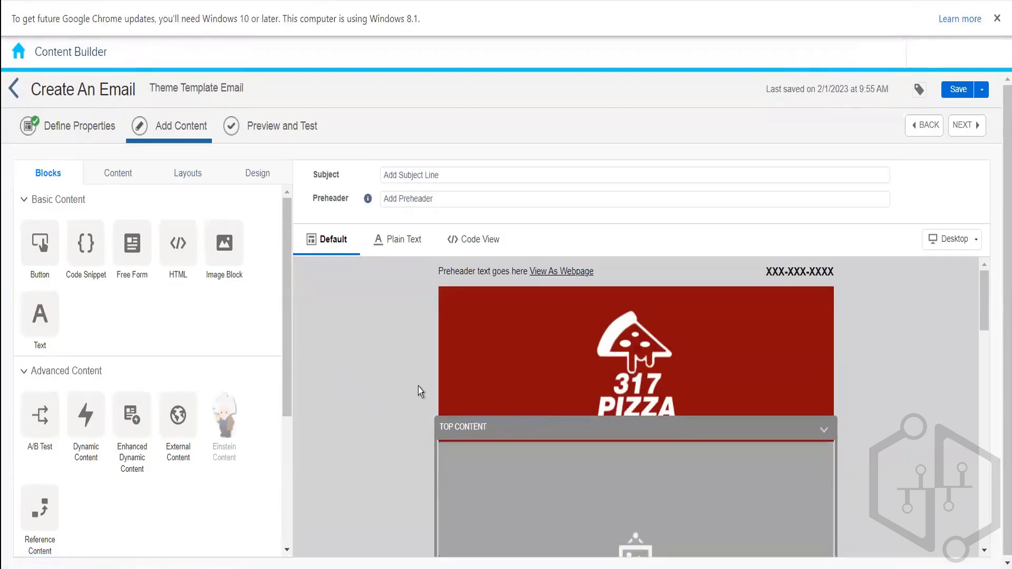
drag(227, 242, 553, 432)
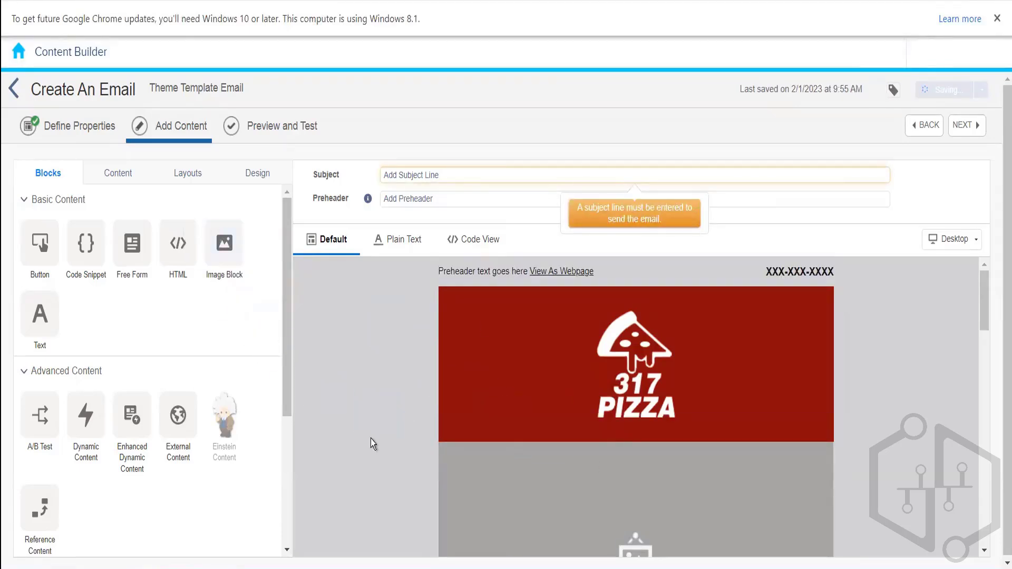
drag(228, 257, 524, 444)
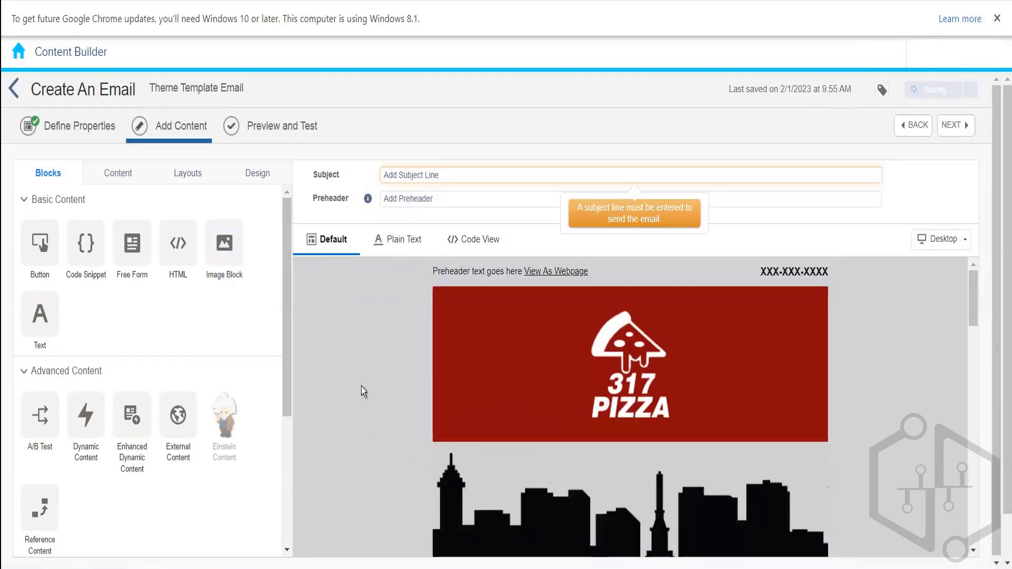
Step: Copy the email's name, Theme Template Email, into its subject line
click(152, 93)
key(ctrl+c)
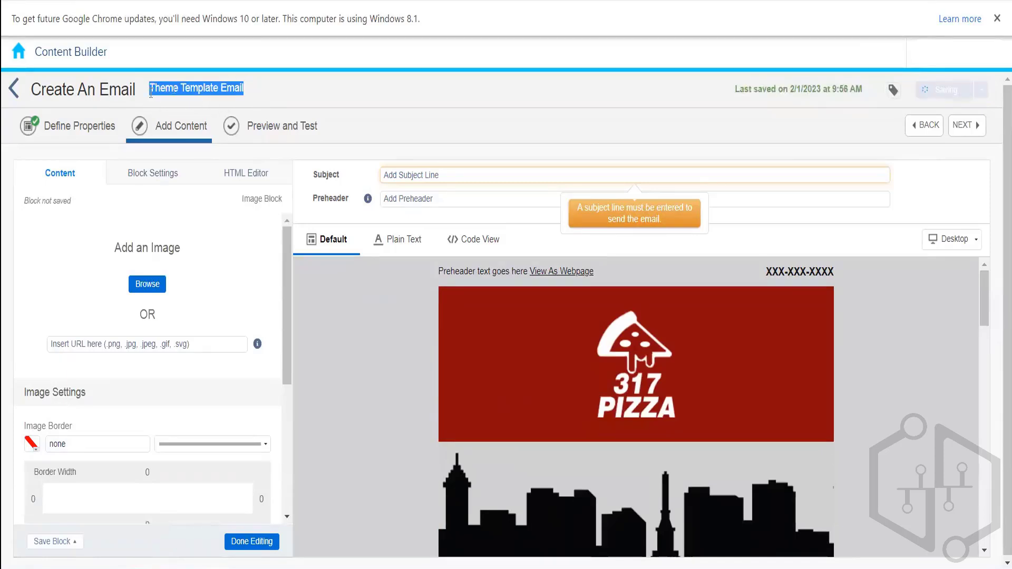
click(451, 179)
key(ctrl+v)
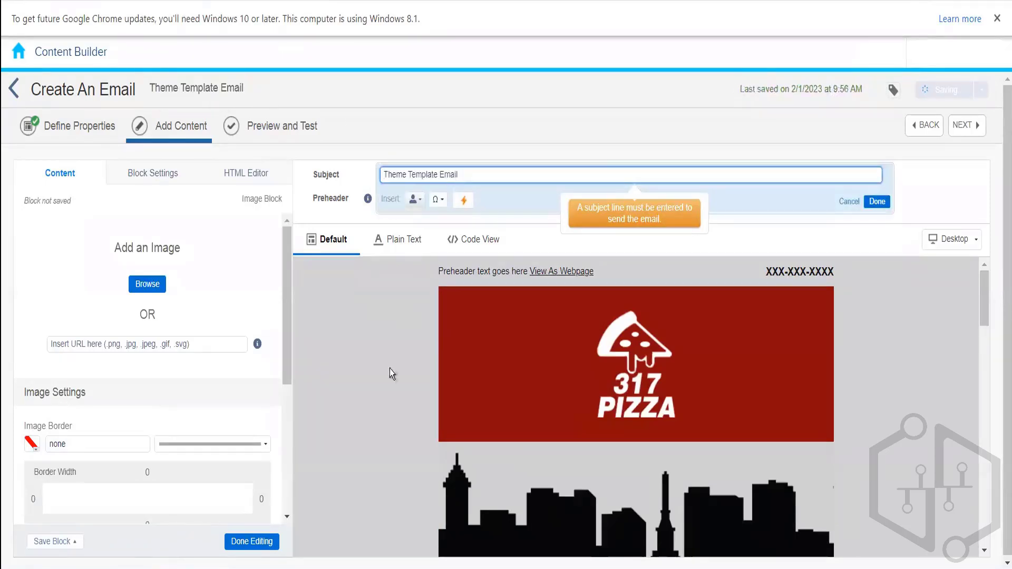
click(386, 396)
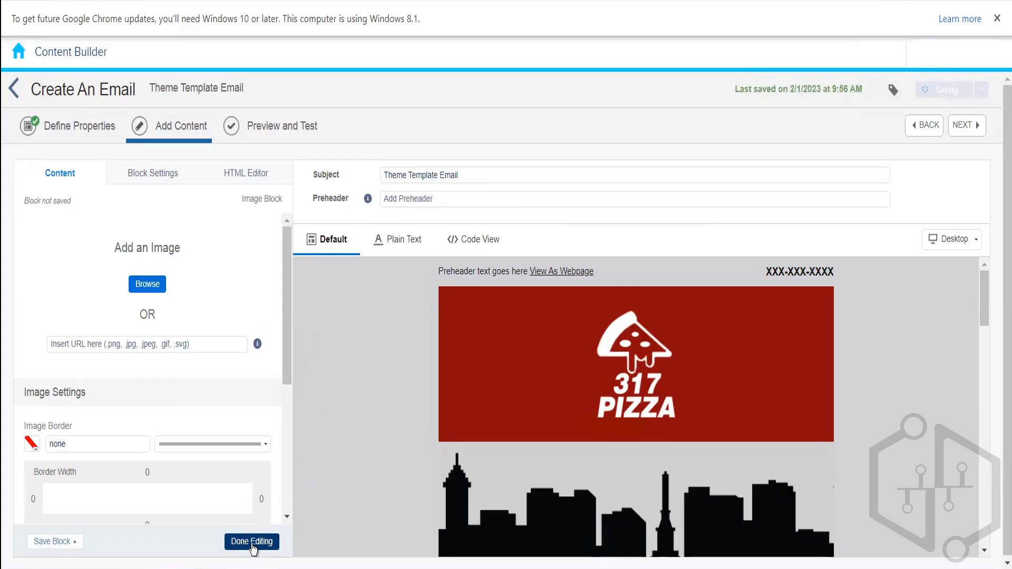
Step: Look over the image block's settings and try to finish editing the block
drag(286, 302, 282, 523)
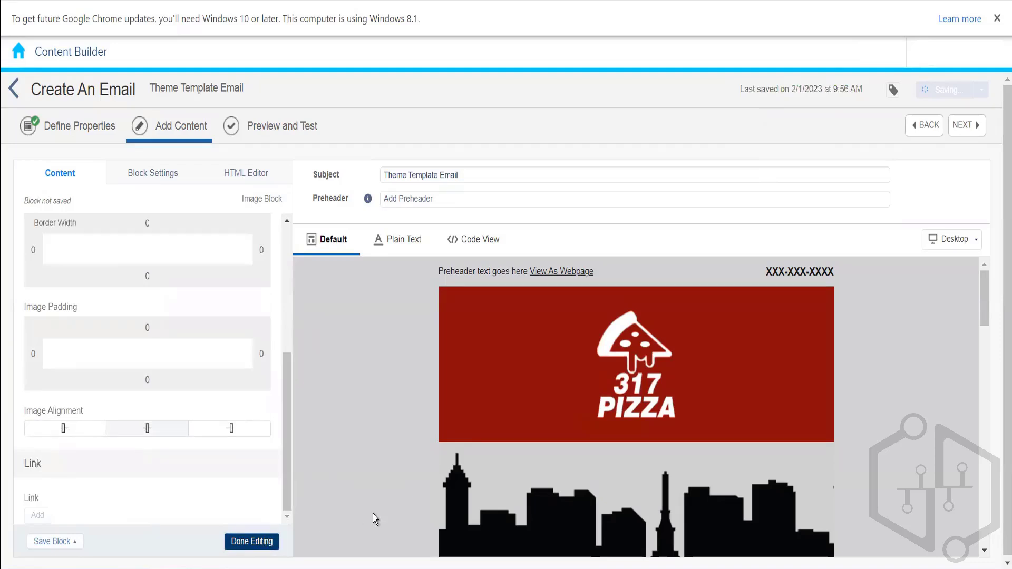
click(248, 546)
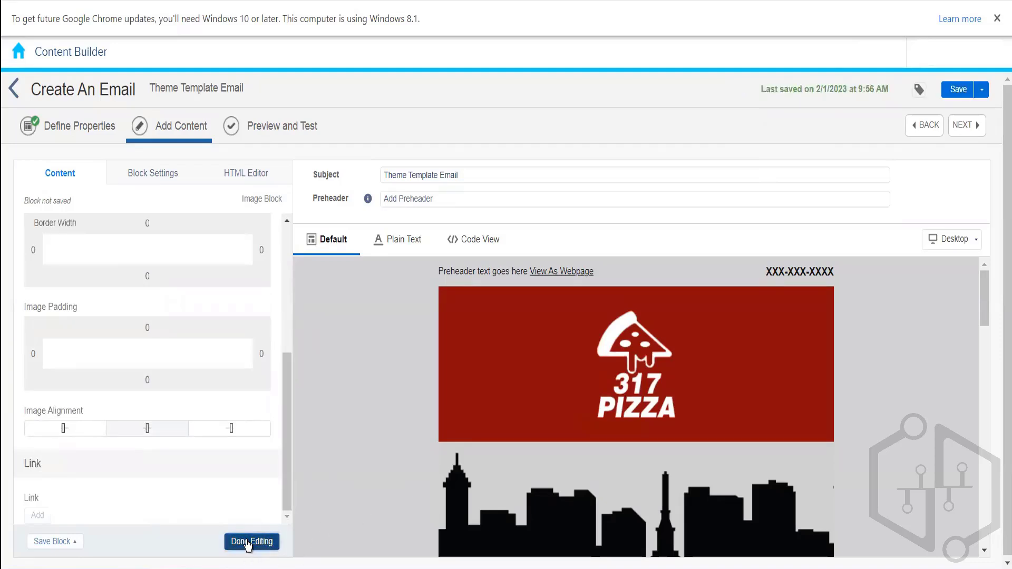
double_click(356, 537)
click(368, 399)
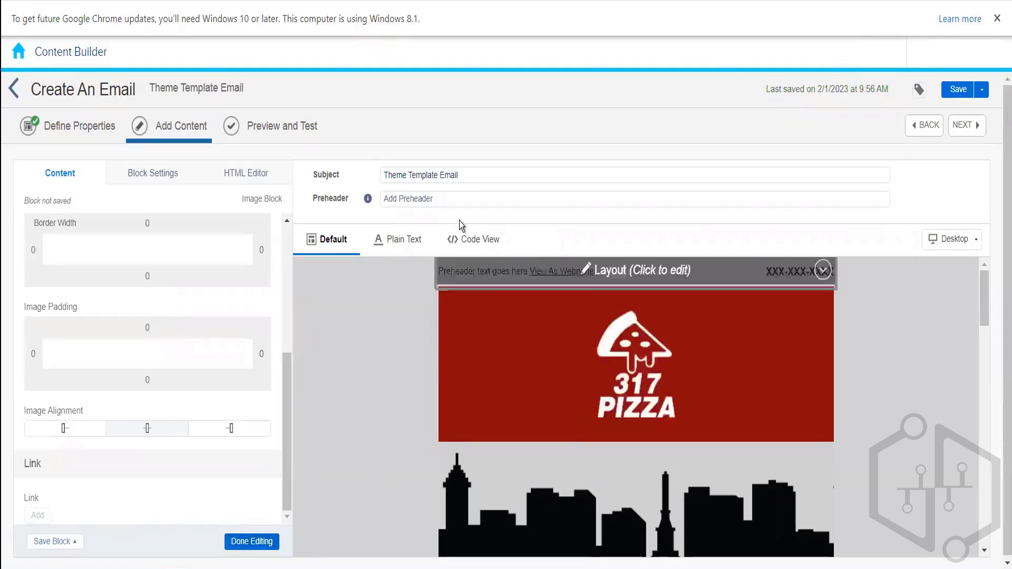
click(483, 178)
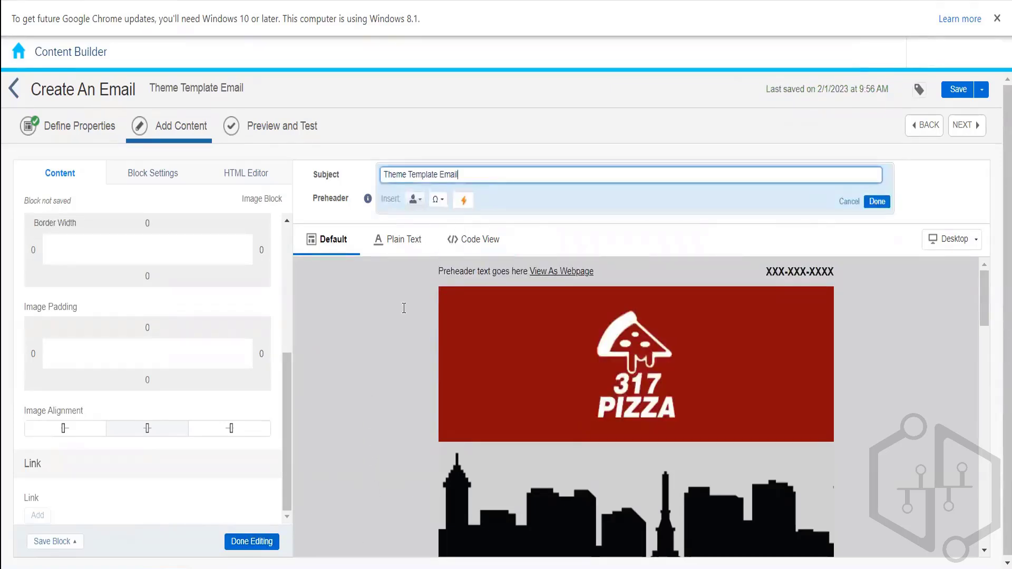
click(390, 363)
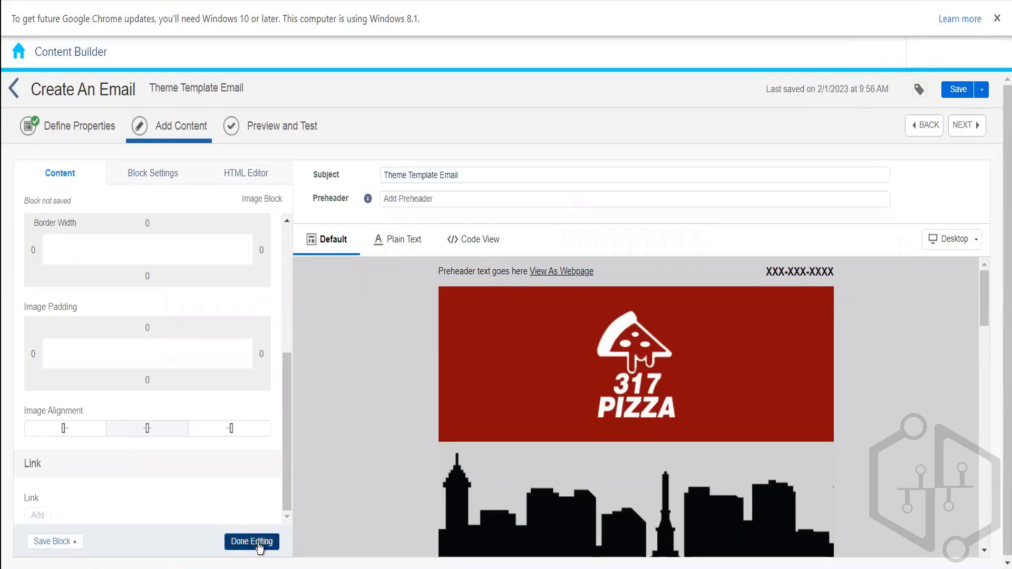
mouse_move(560, 519)
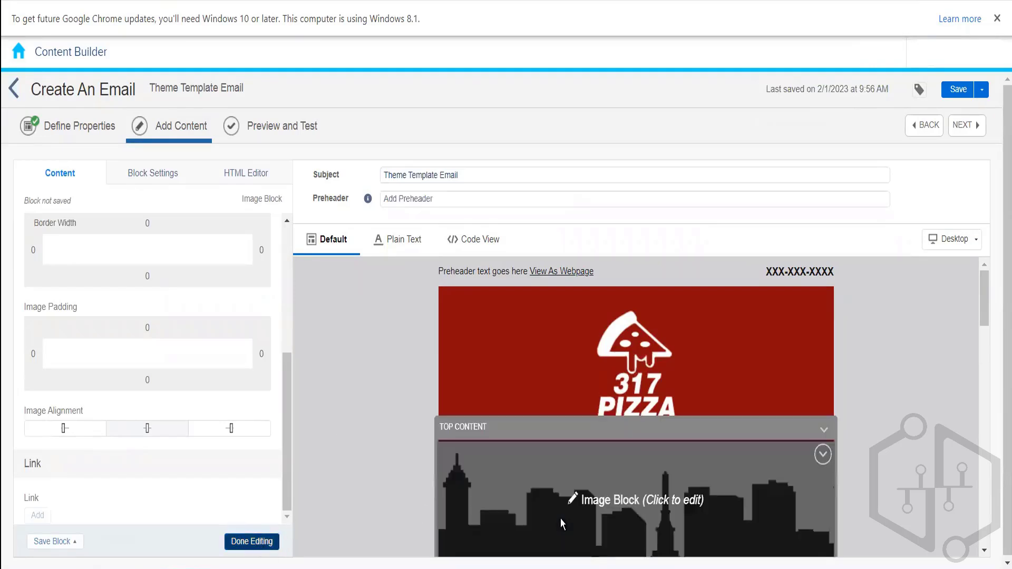
click(255, 545)
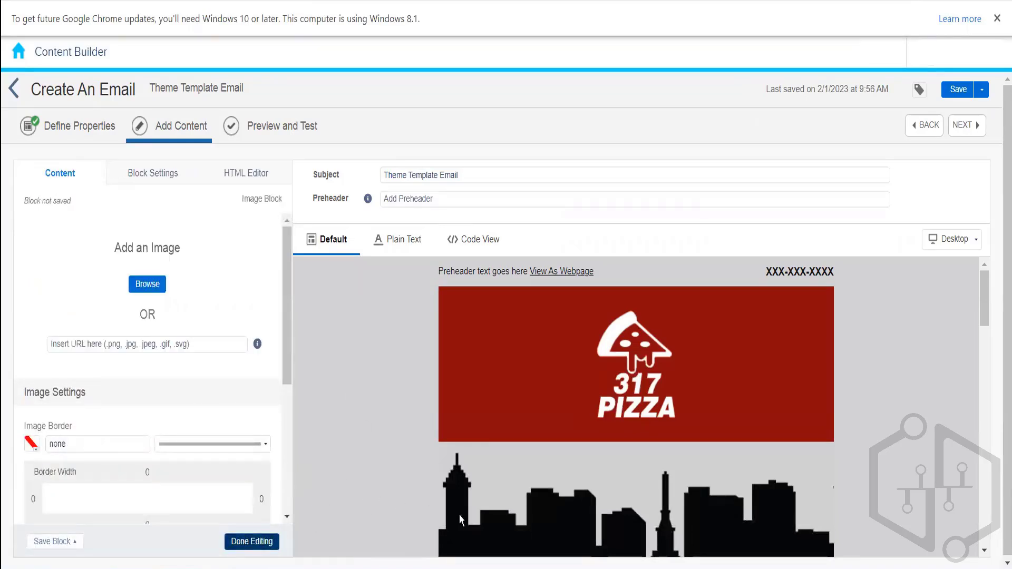
mouse_move(526, 508)
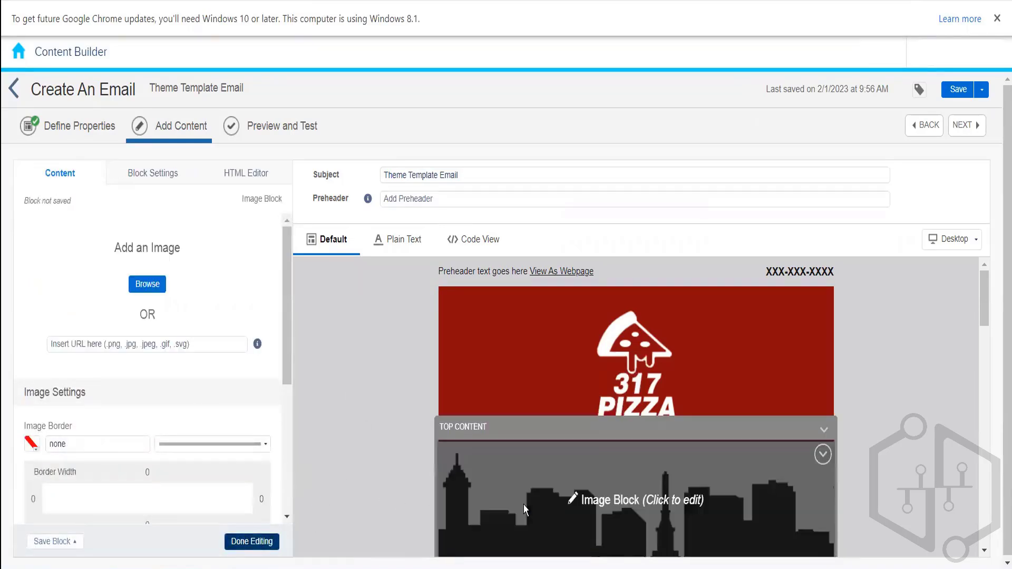
click(246, 542)
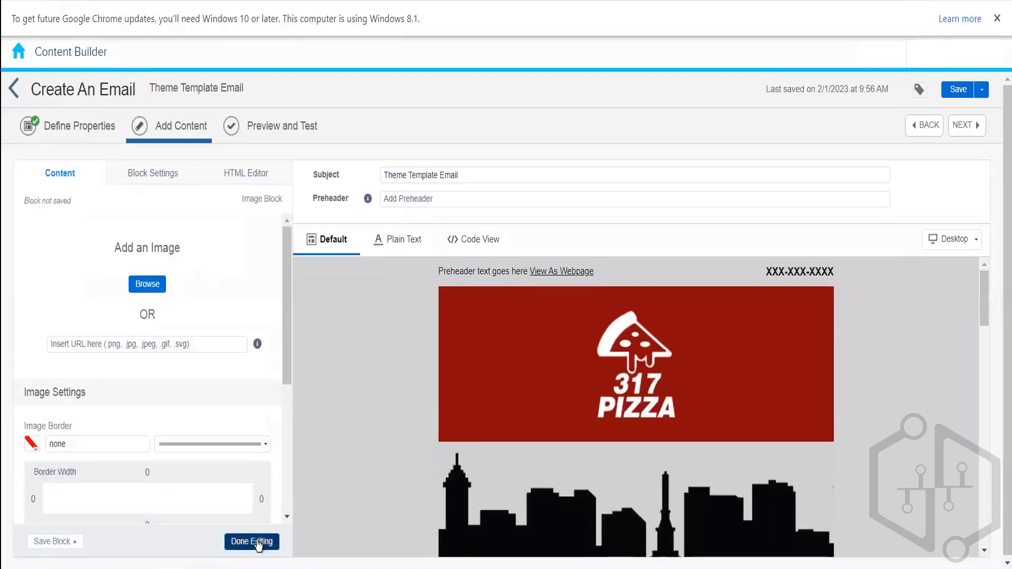
Step: Return to the content list and reopen Theme Template Email for editing its content
click(14, 97)
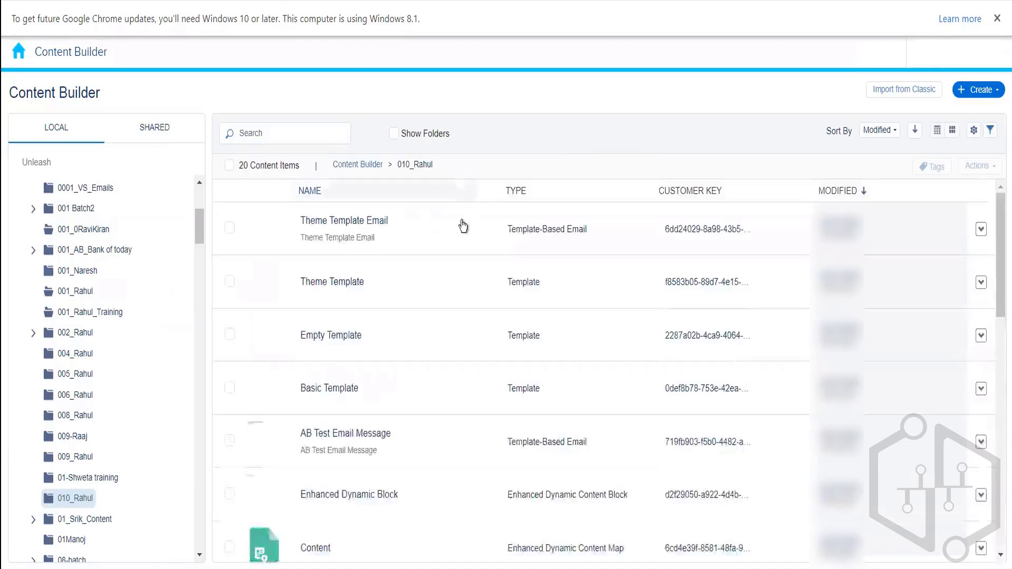
click(461, 227)
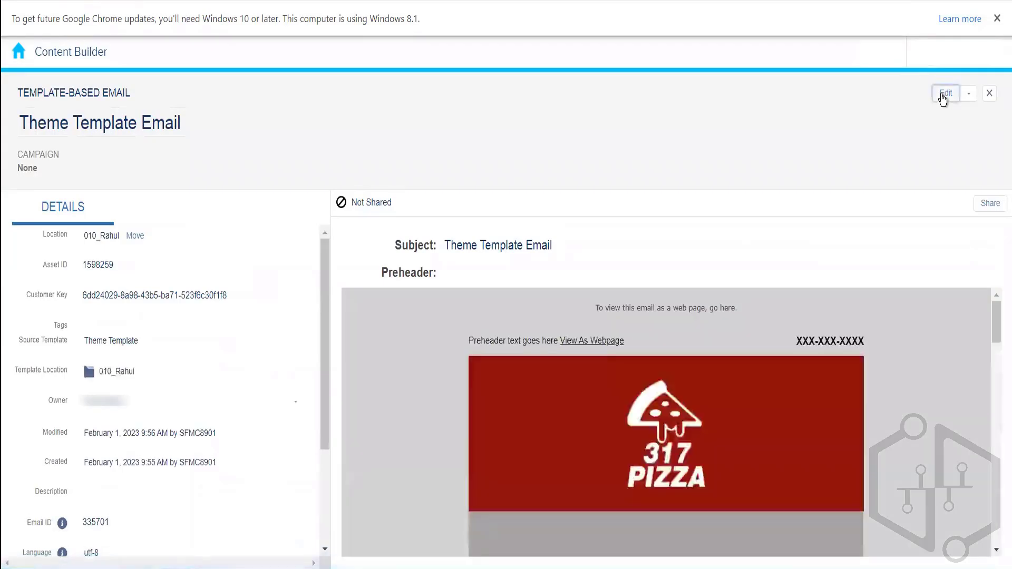
click(944, 96)
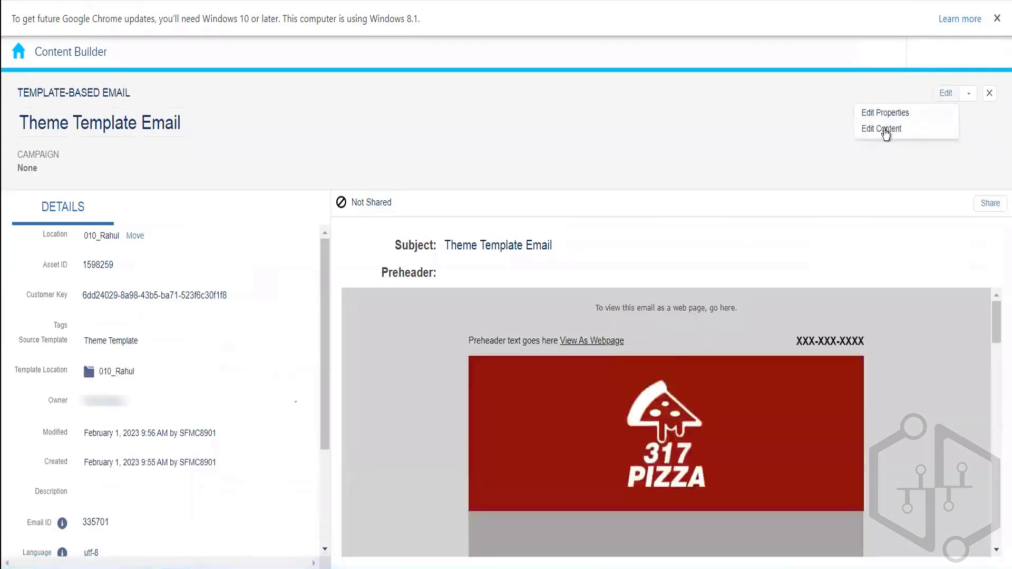
click(883, 133)
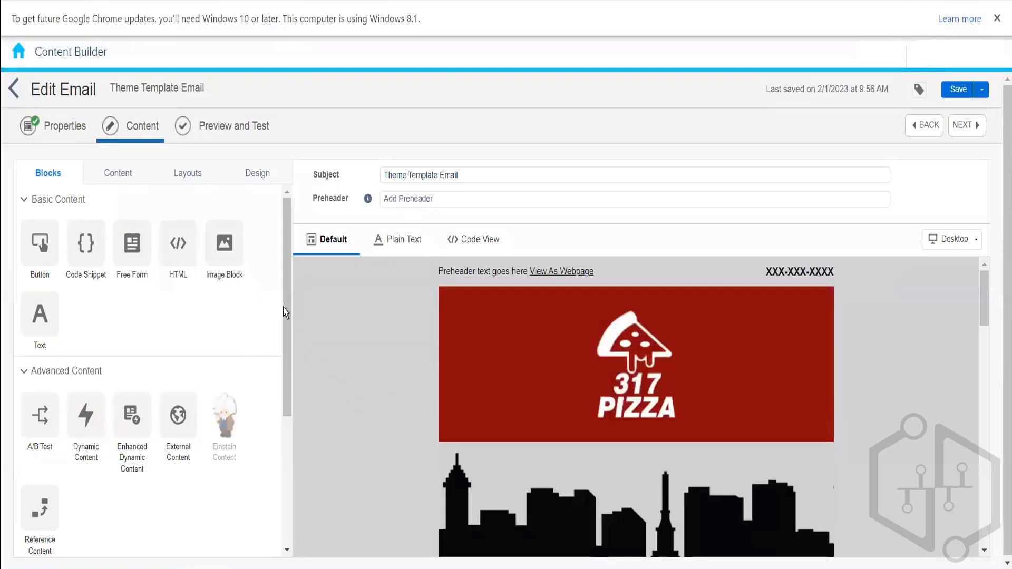
Step: Look through the content blocks, saved content items and empty layouts available for the email
scroll(286, 305, down, 1)
scroll(285, 302, down, 5)
scroll(286, 263, up, 5)
click(117, 174)
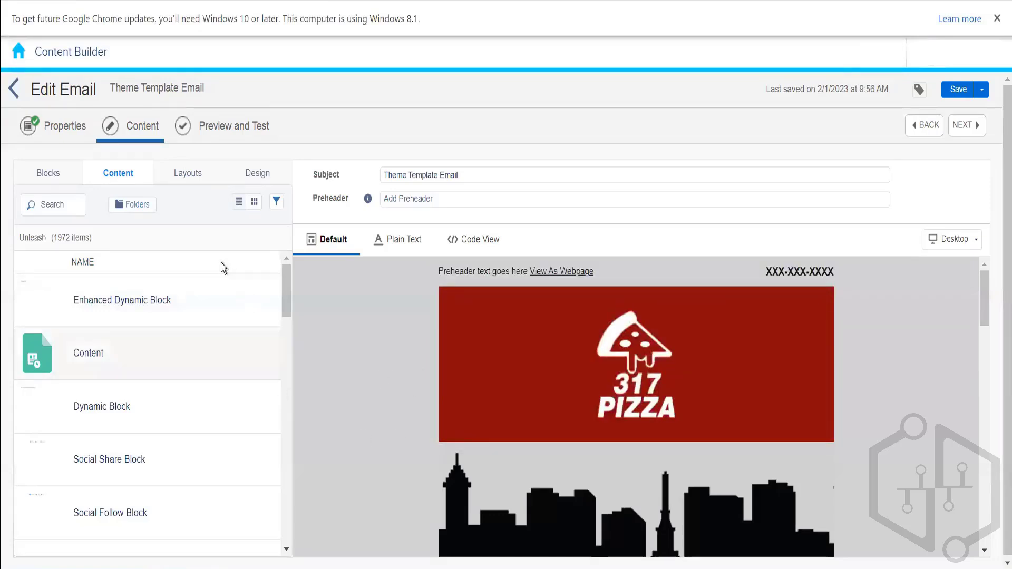
click(216, 185)
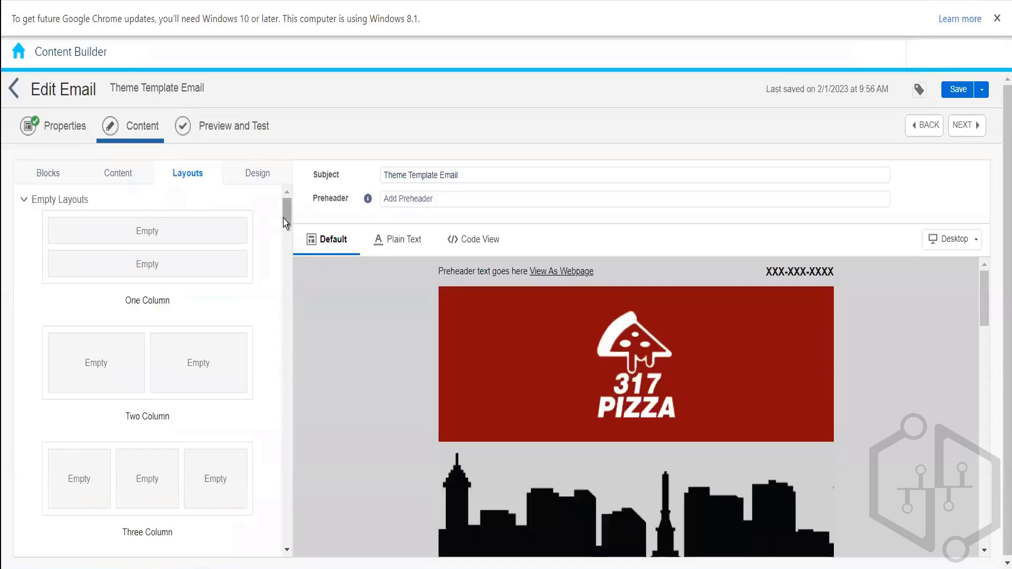
drag(283, 219, 289, 285)
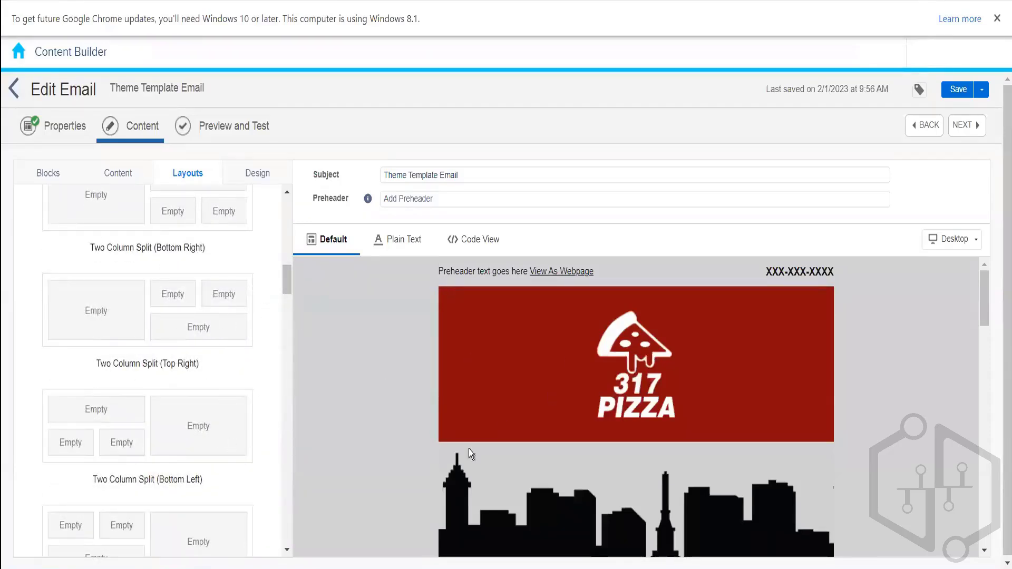
drag(287, 279, 289, 163)
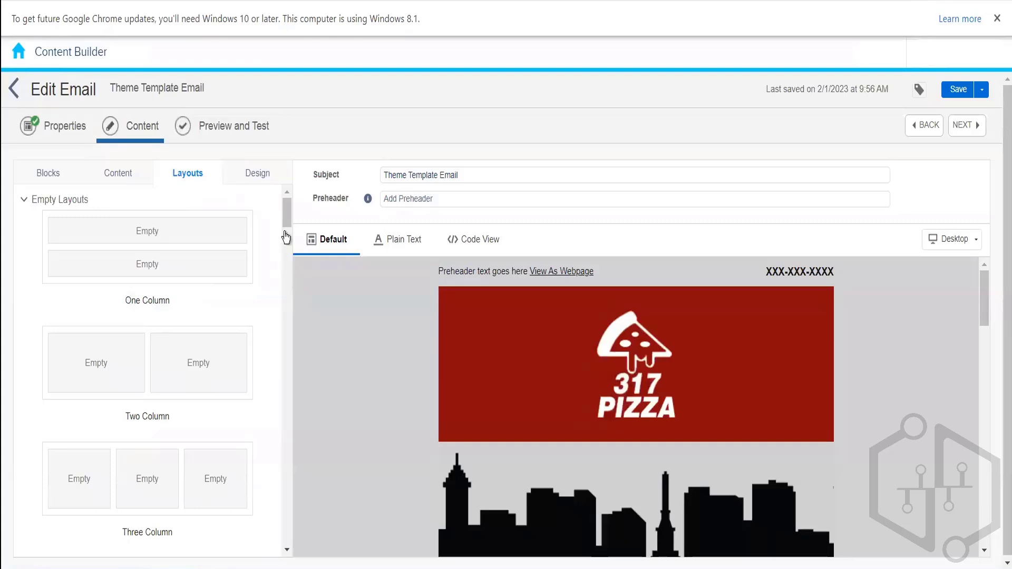
Step: Examine the email's design options and expand the Template style settings
drag(284, 218, 289, 306)
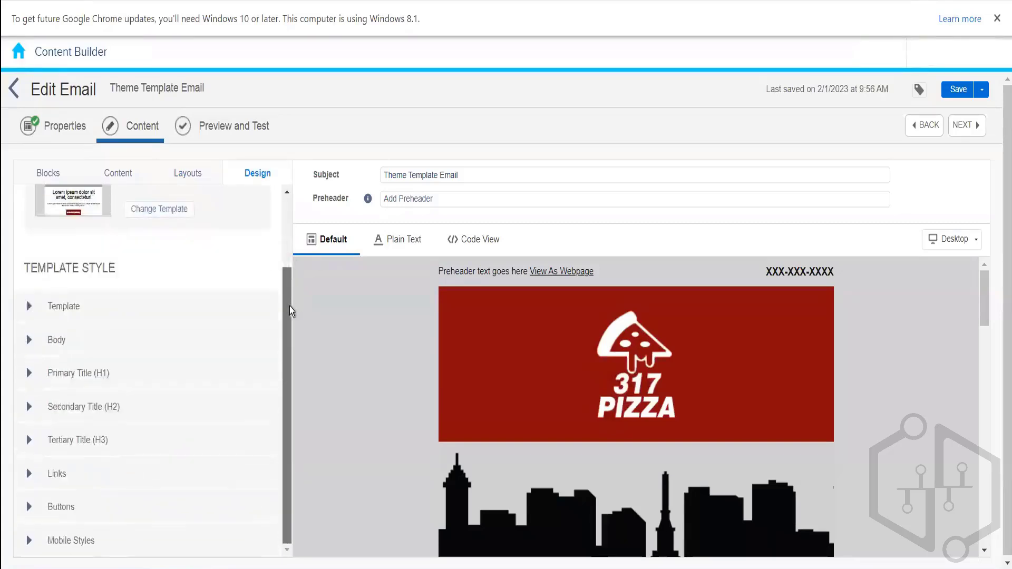
scroll(286, 237, up, 3)
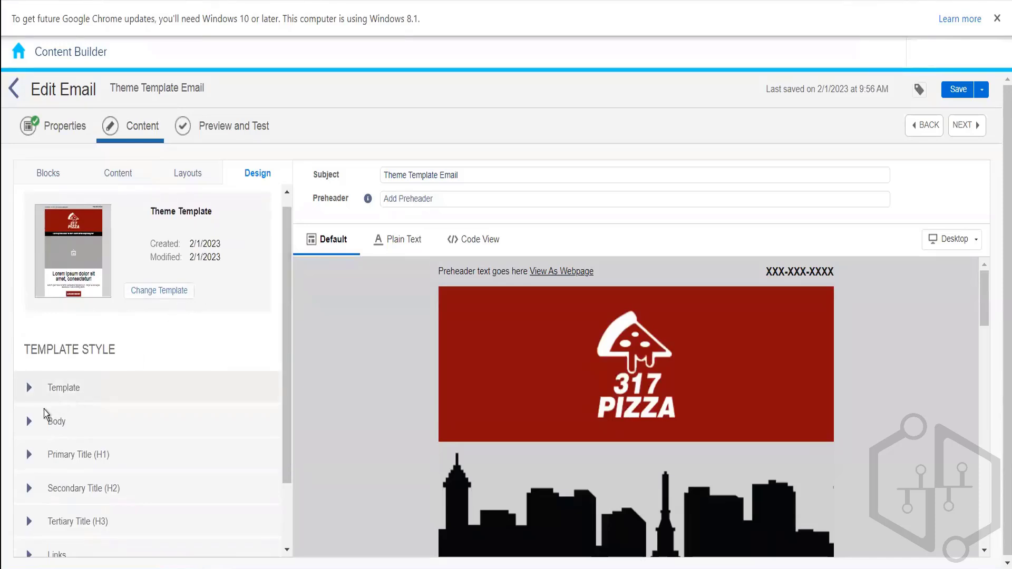
click(29, 399)
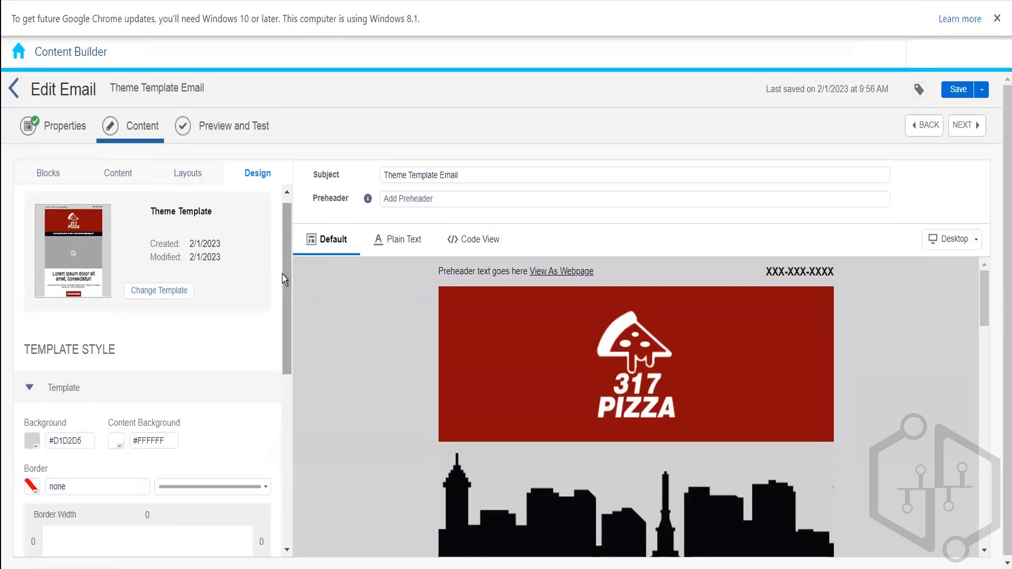
Step: Examine the email's template style settings, including the border, padding and body text options
scroll(140, 395, down, 4)
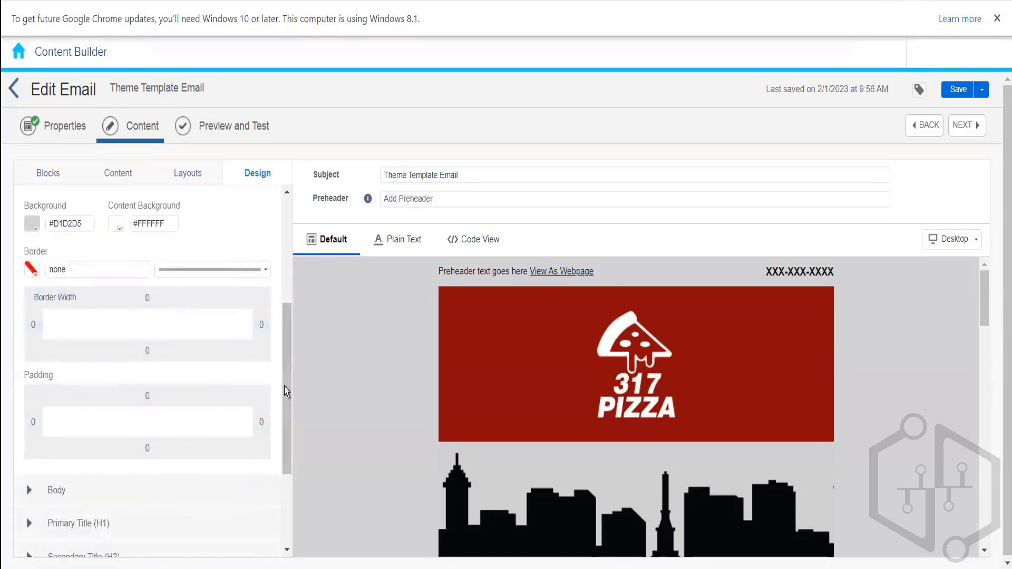
drag(290, 398, 288, 502)
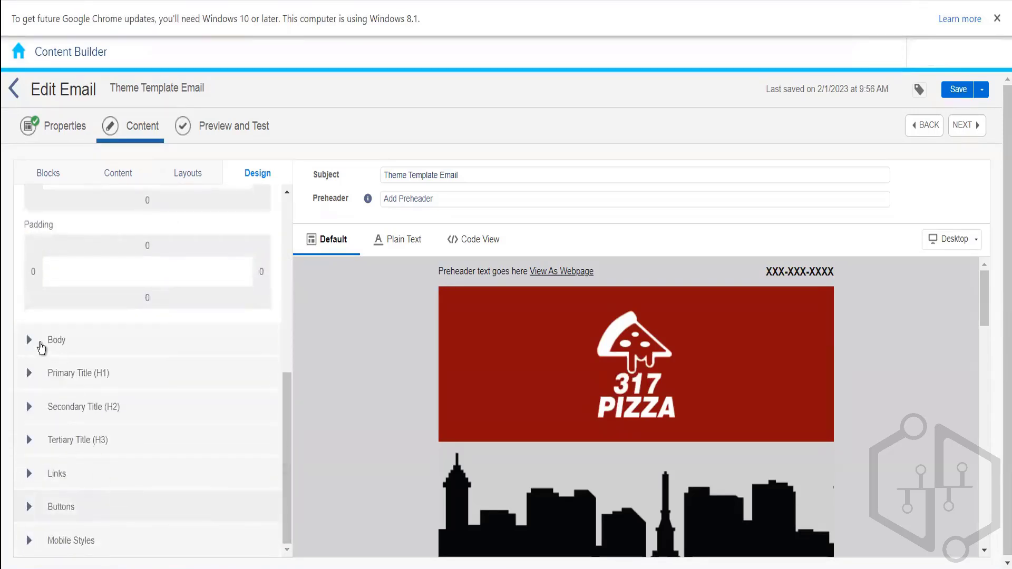
click(30, 343)
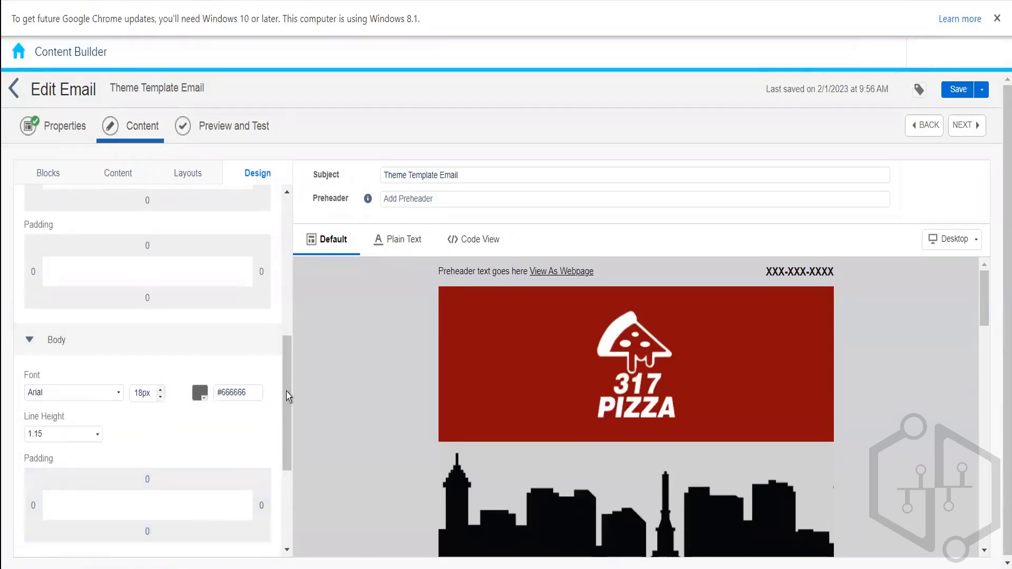
scroll(289, 396, down, 4)
scroll(282, 257, up, 5)
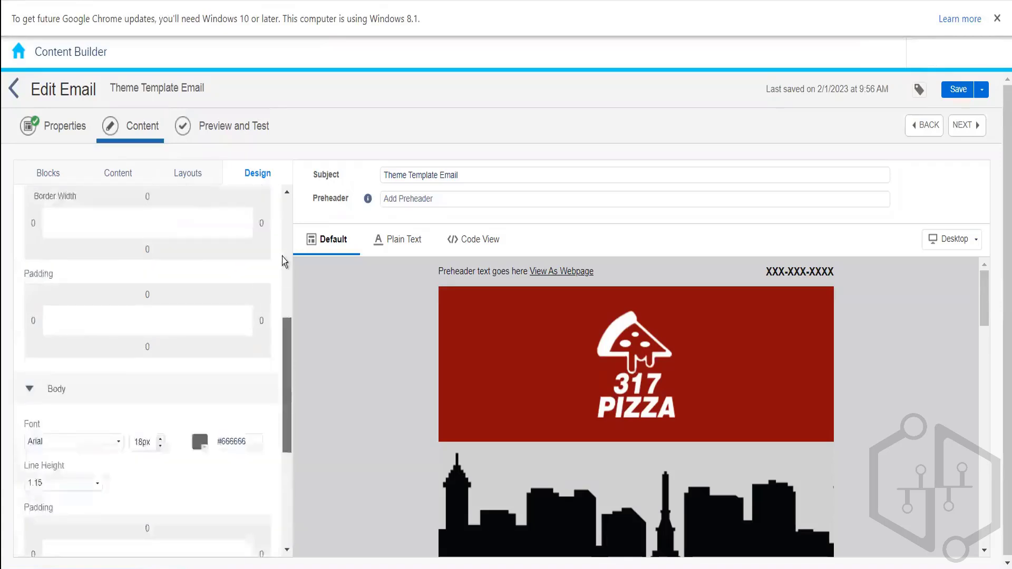
scroll(282, 257, up, 5)
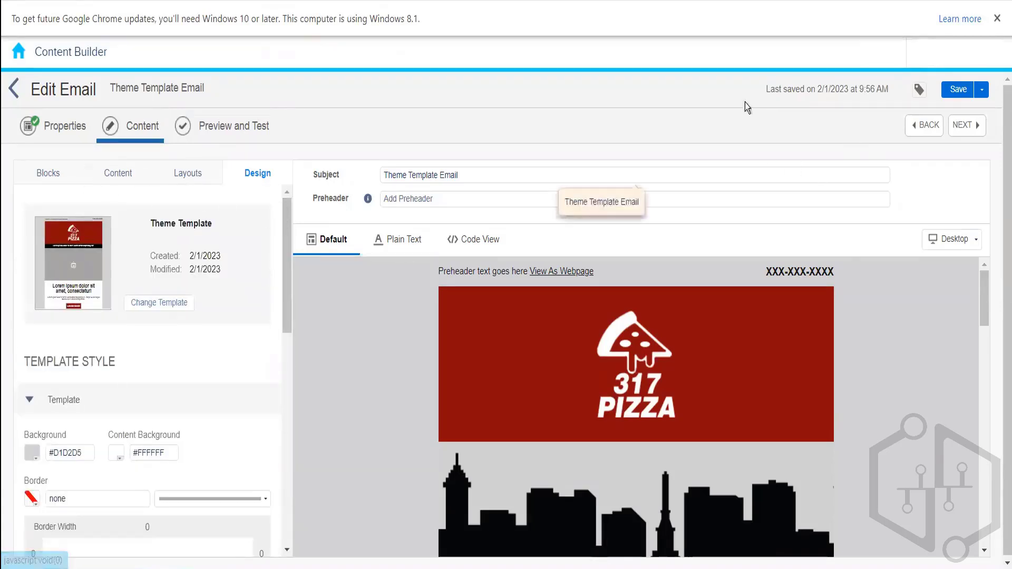
Step: Return to the content list and start a new email message with HTML as the creation method
click(14, 91)
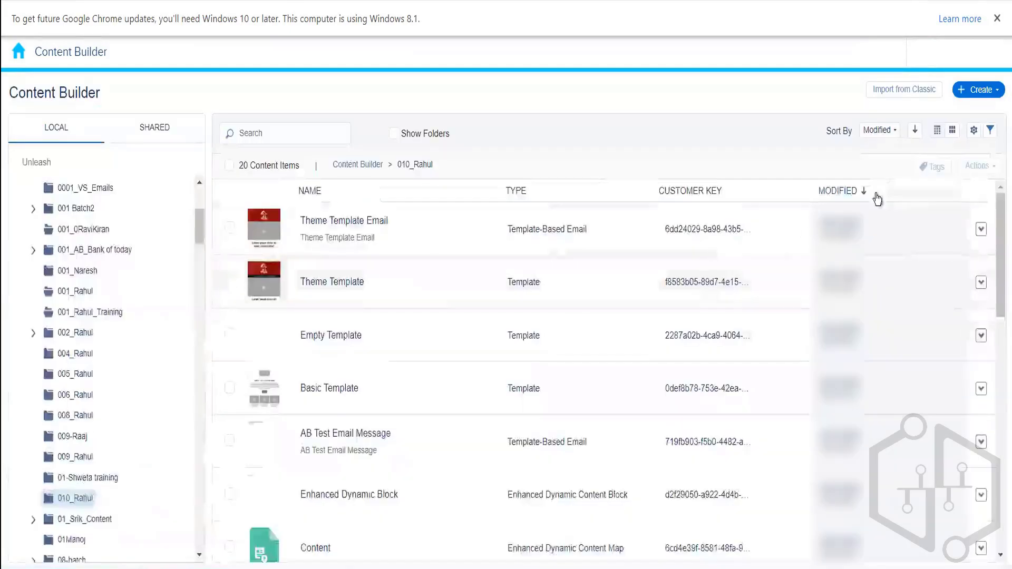
click(987, 91)
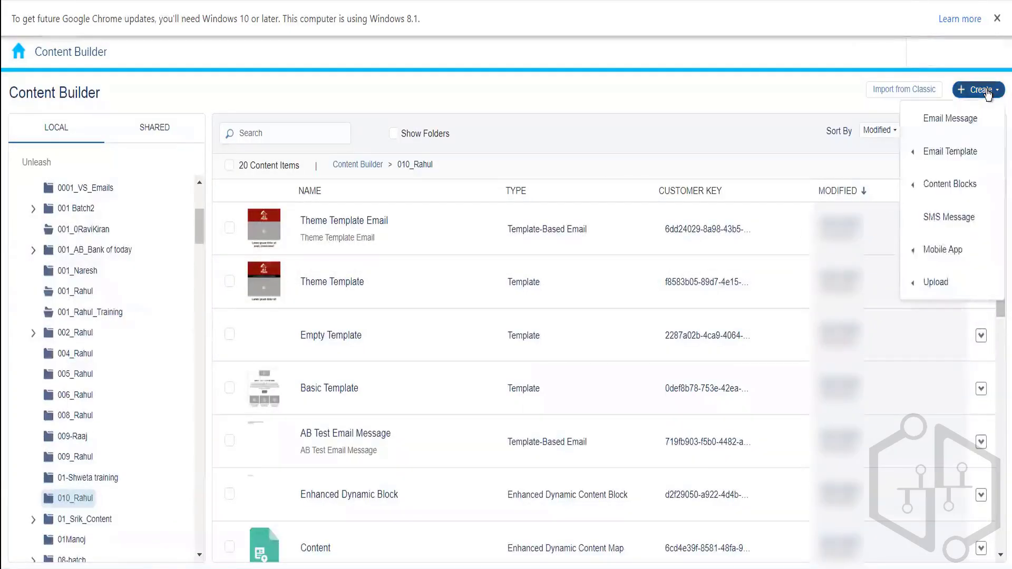
click(943, 120)
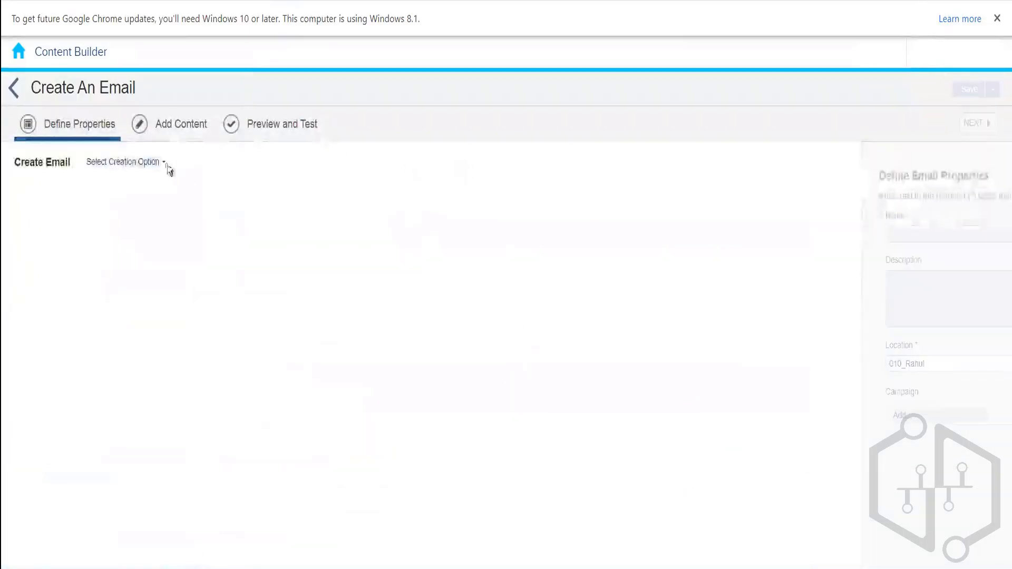
click(159, 163)
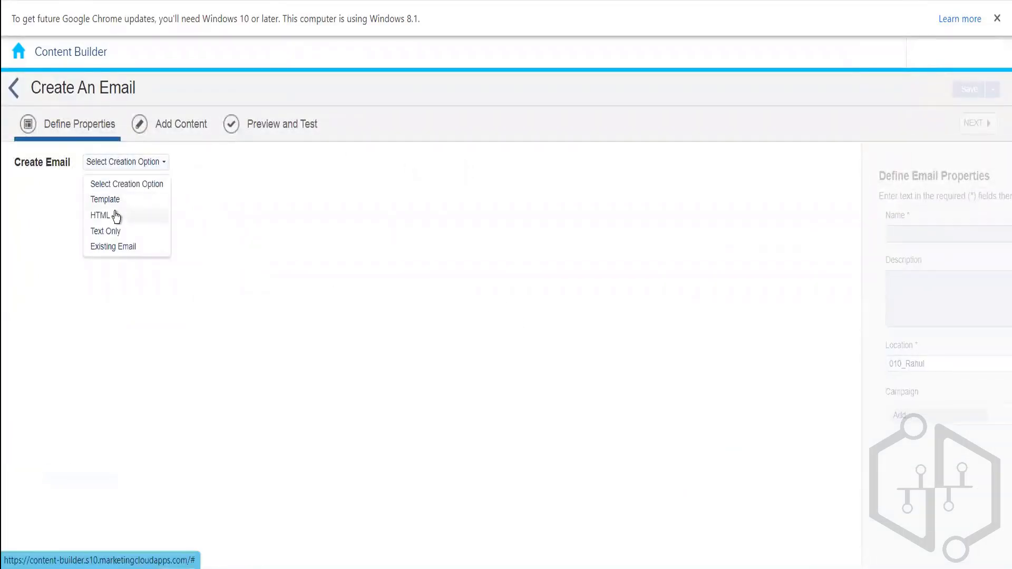
click(116, 216)
Step: Name the new email "HTML Email" and proceed to adding its content
click(185, 233)
text(HTML Email)
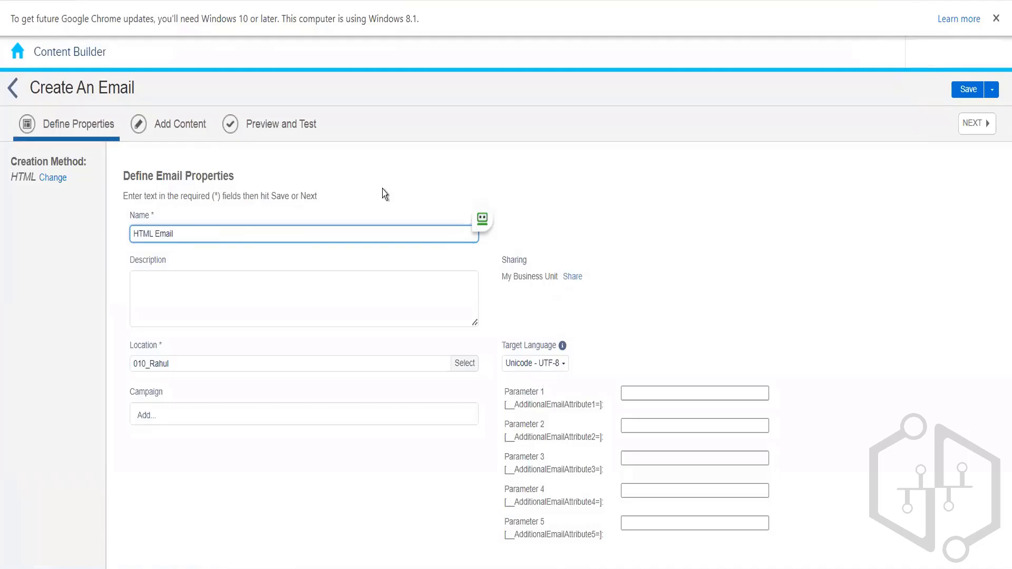
click(383, 192)
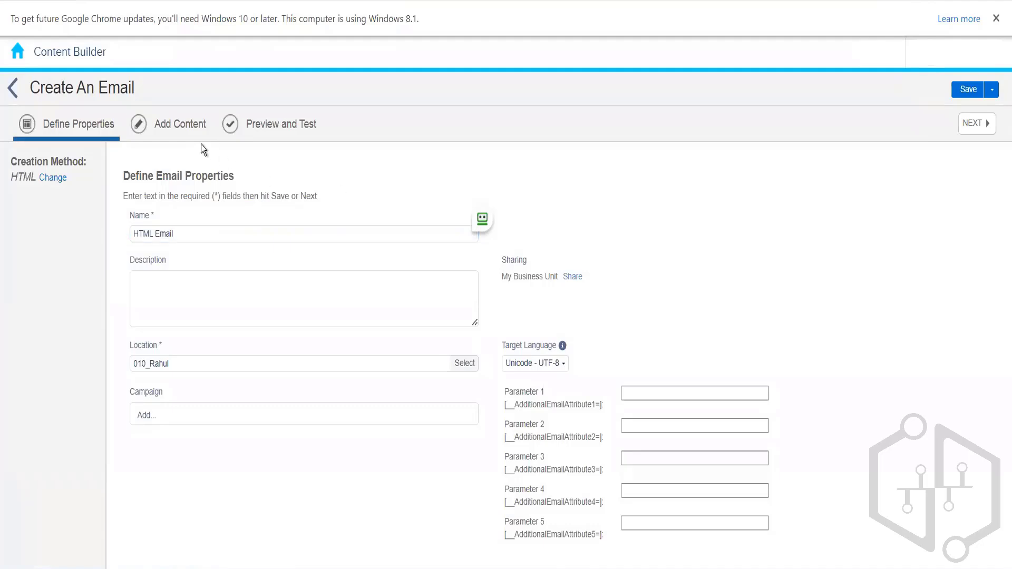
click(179, 139)
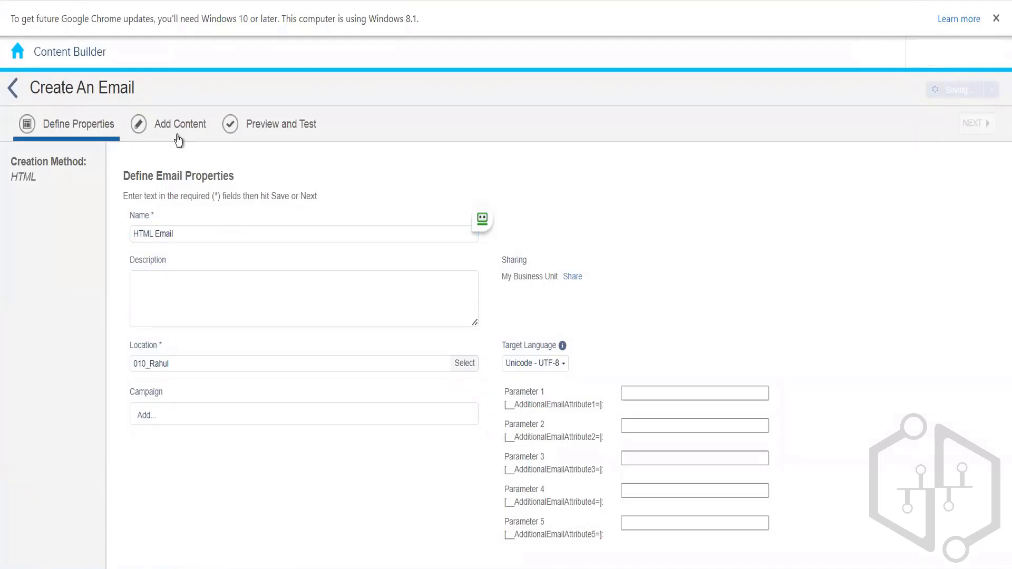
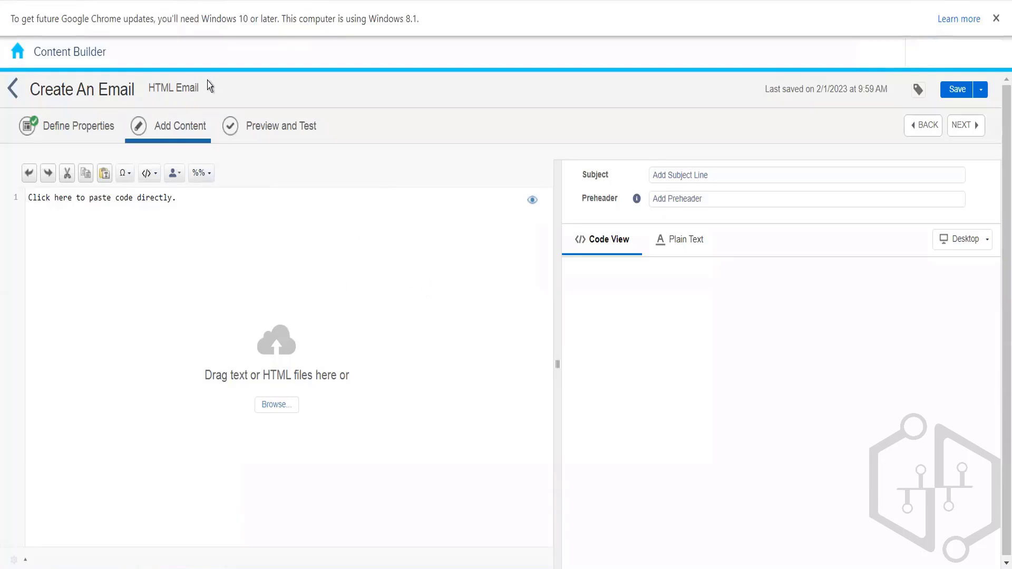
Step: Copy the email's name into the subject line so it reads "HTML Email"
drag(200, 88, 140, 95)
key(ctrl+c)
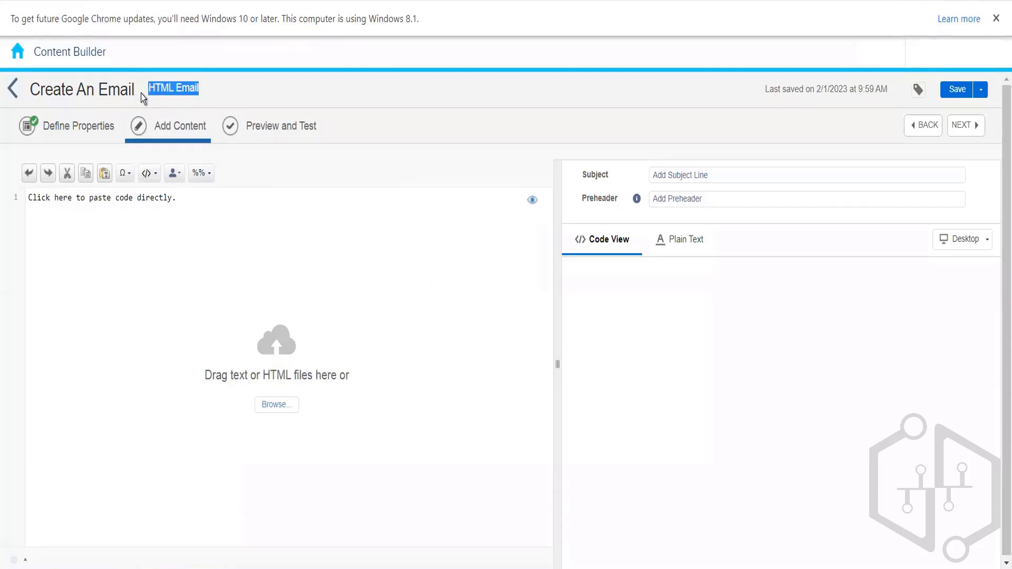
click(679, 176)
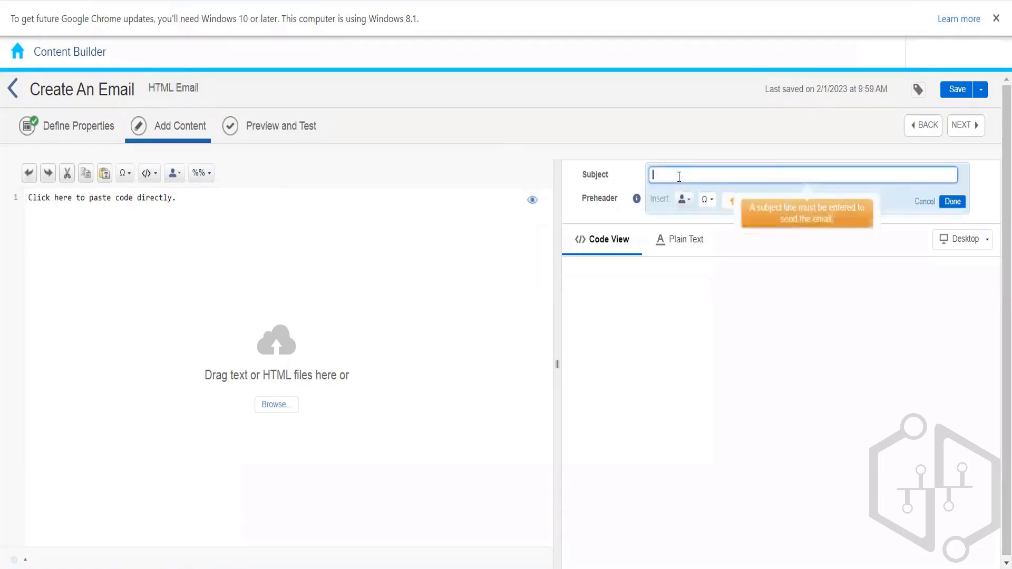
key(ctrl+v)
click(443, 269)
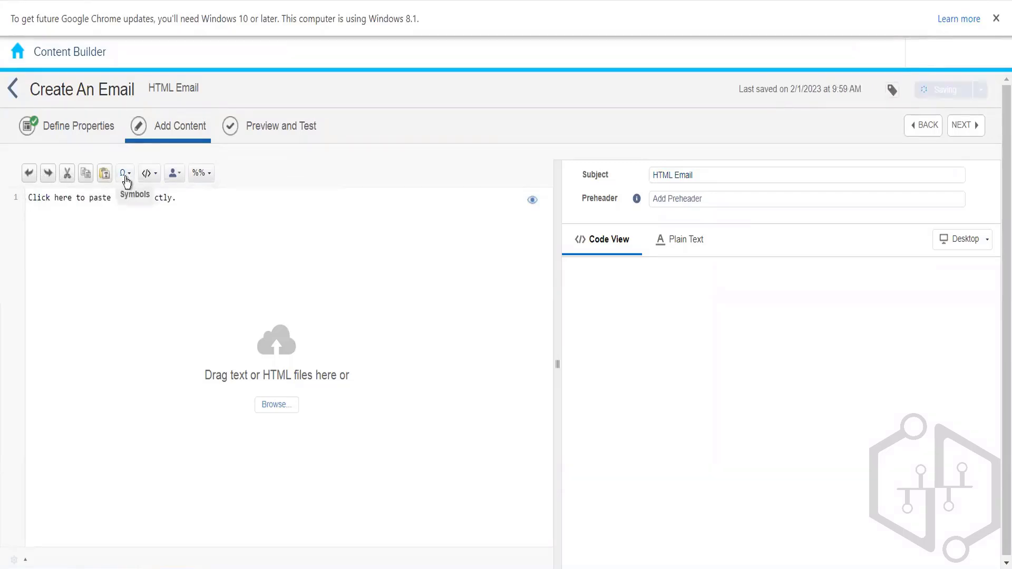
Step: Look through the symbols that can be inserted into the email code
click(126, 178)
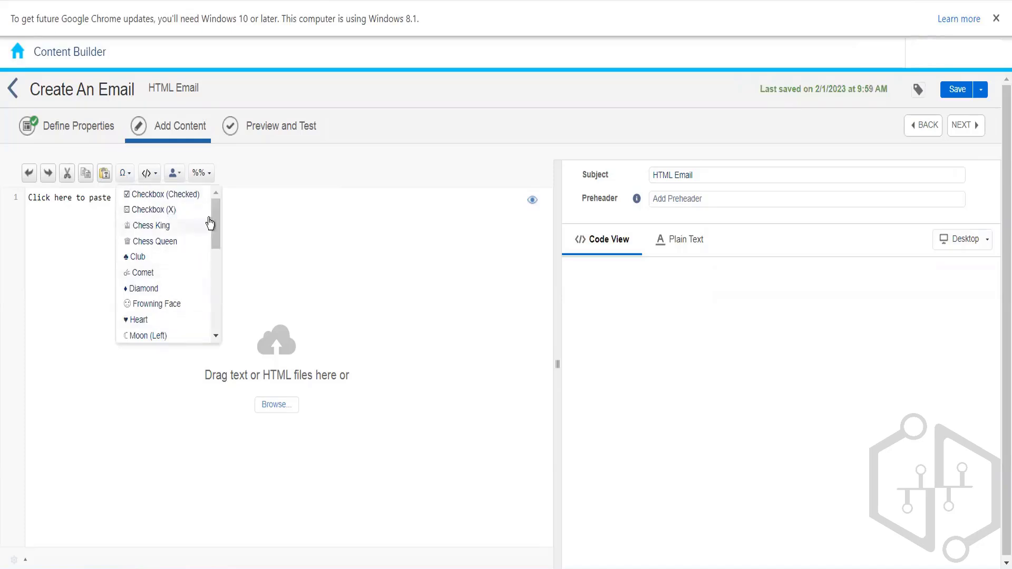
mouse_move(213, 219)
mouse_down()
mouse_move(214, 304)
mouse_move(209, 210)
mouse_up()
click(233, 201)
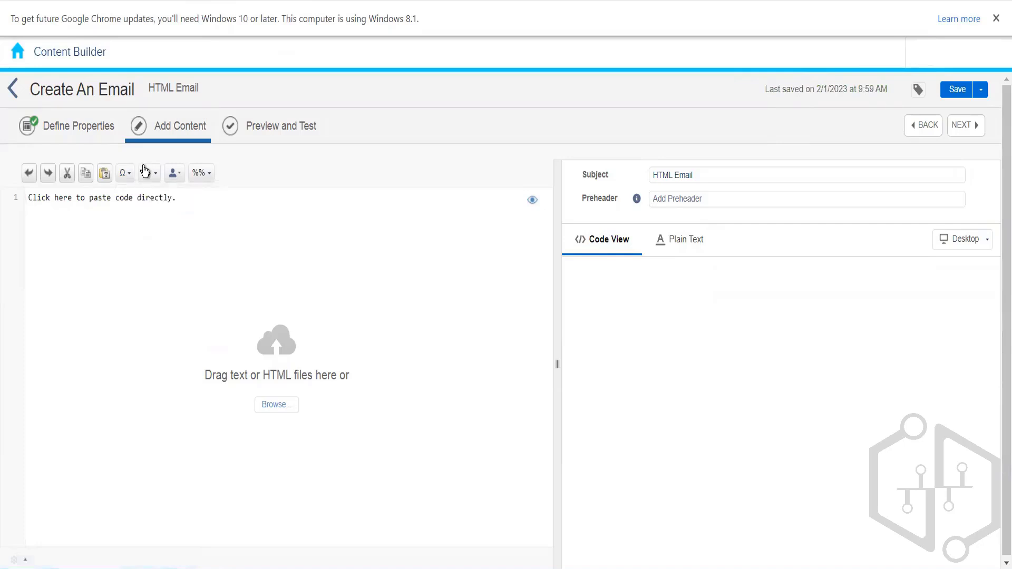
Step: Browse the code snippets and insert the Physical Mailing Address (Required) system snippet into the email code
click(147, 173)
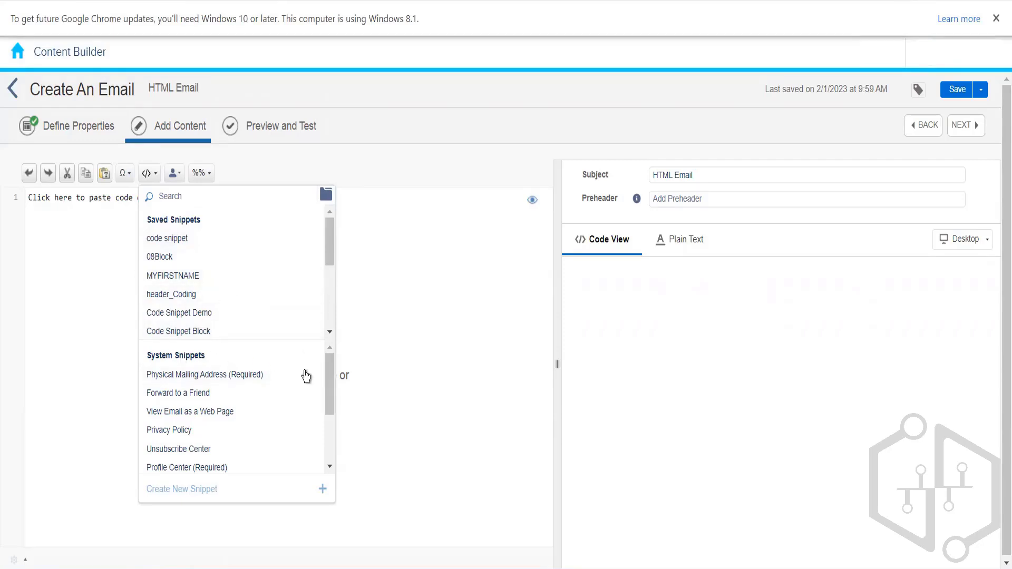
drag(330, 382, 332, 470)
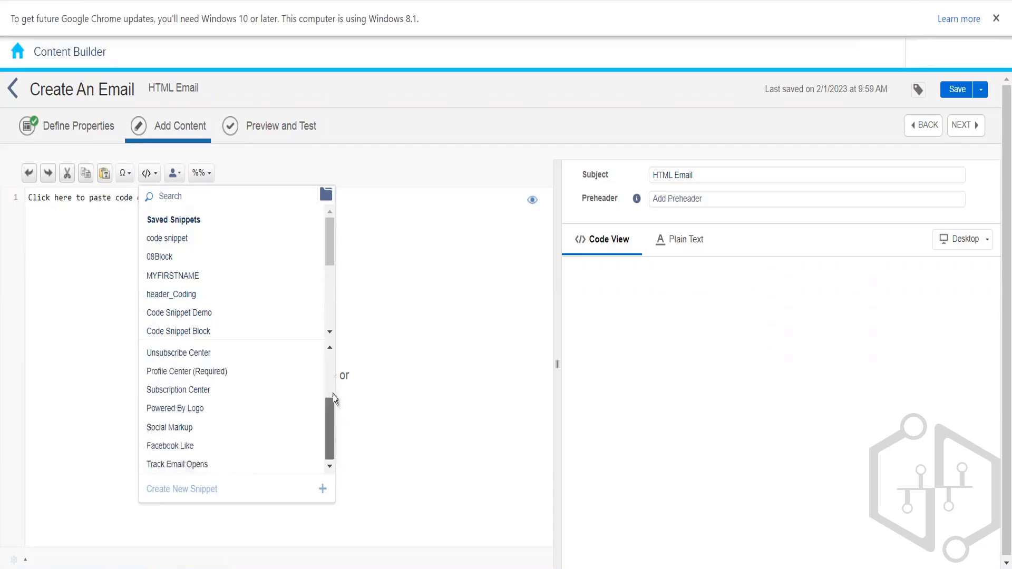
drag(332, 394, 322, 348)
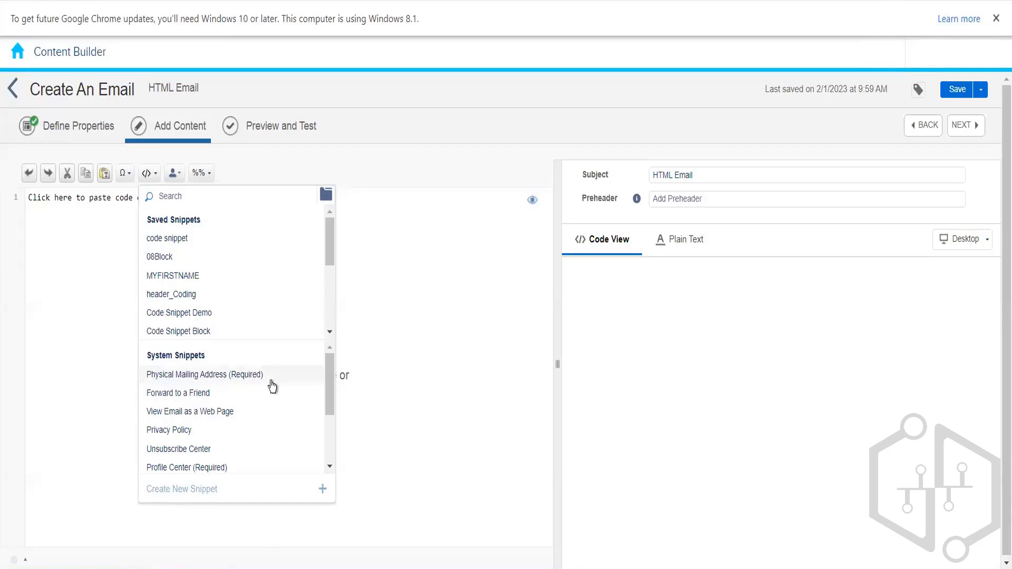
click(271, 384)
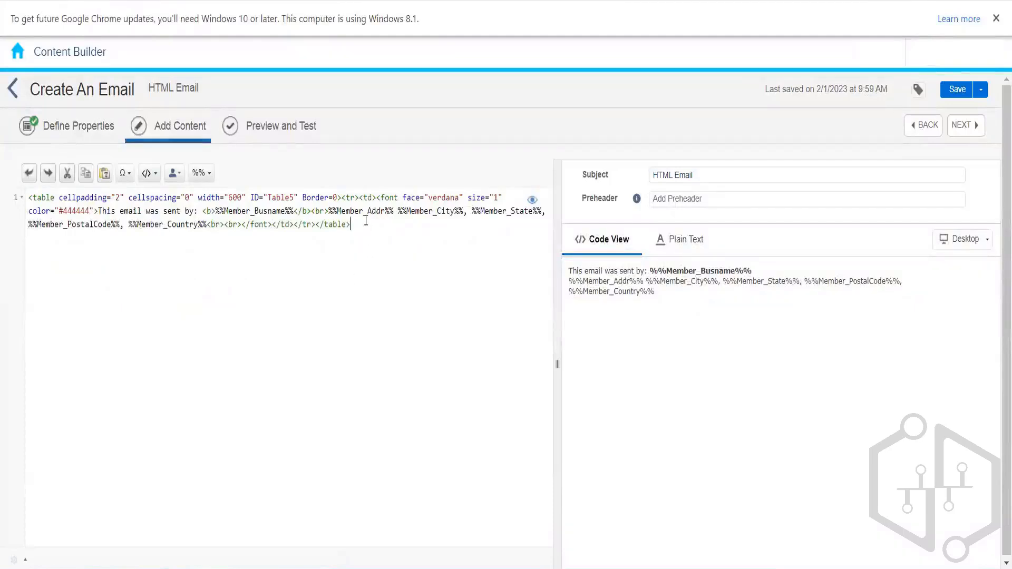
Step: Replace all of the mailing address code with the Forward to a Friend system snippet
drag(366, 222, 8, 194)
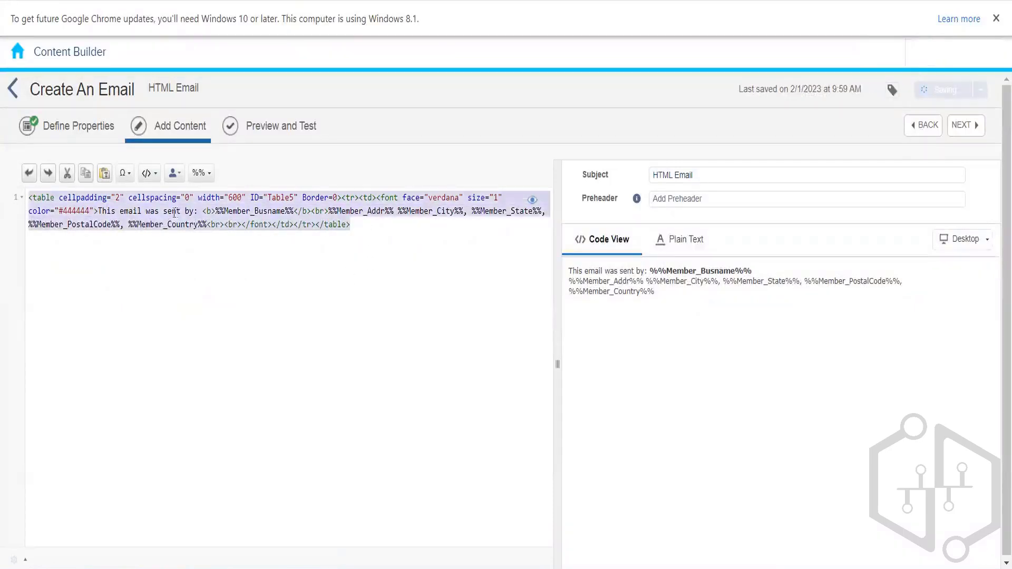
click(148, 176)
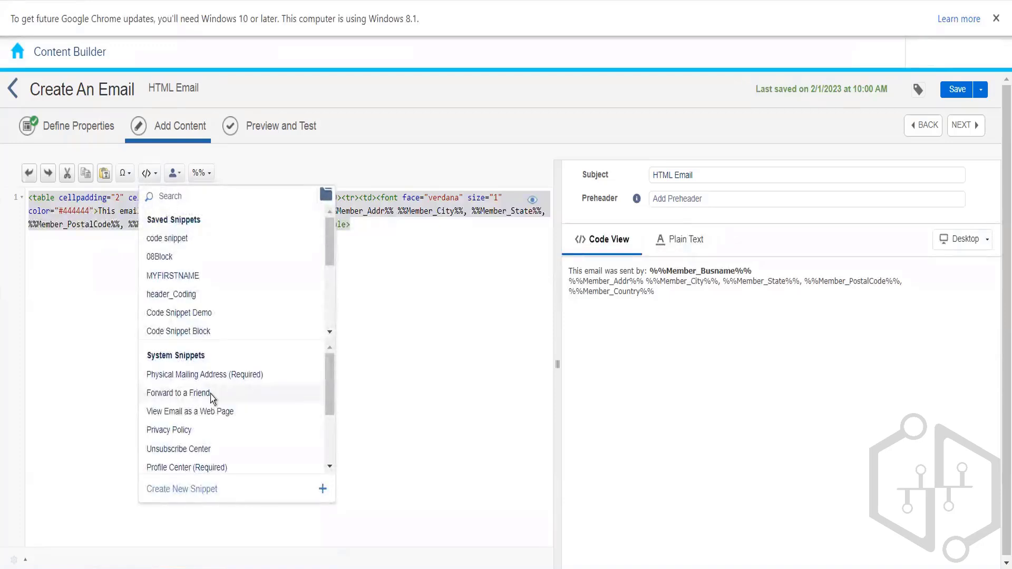
click(211, 394)
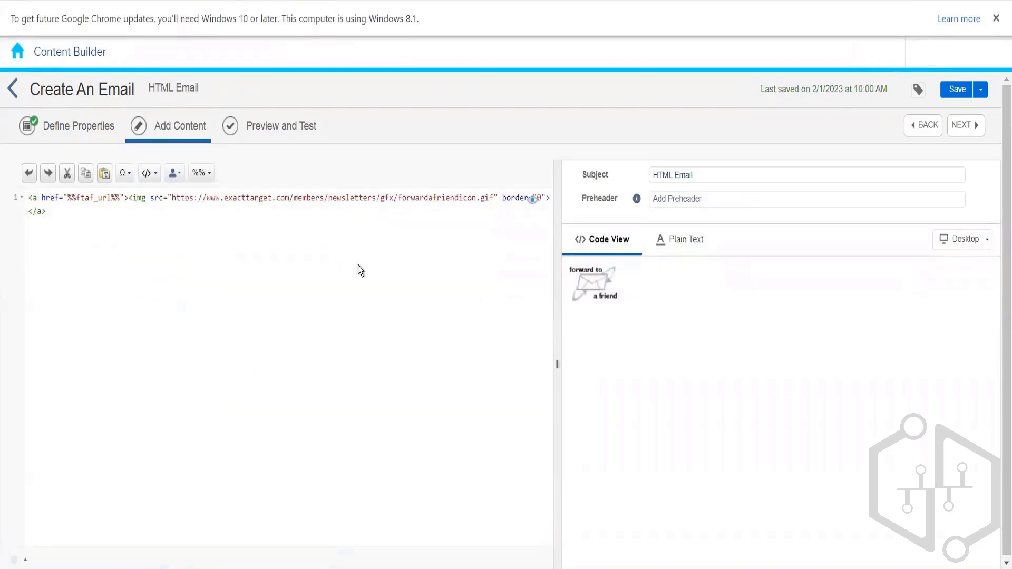
Step: Replace the Forward to a Friend code with the View Email as a Web Page system snippet and save the email
drag(57, 211, 12, 199)
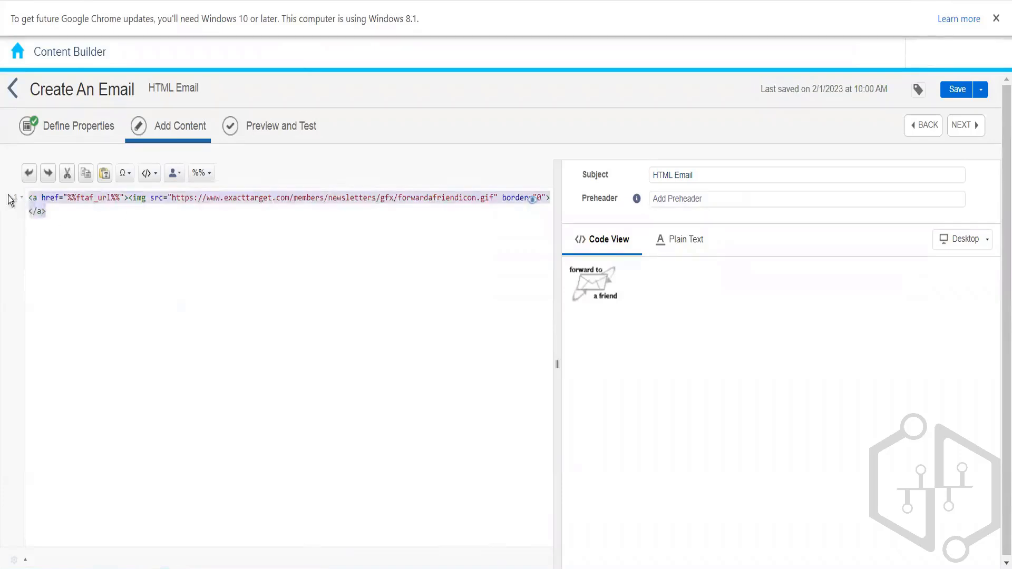
click(150, 176)
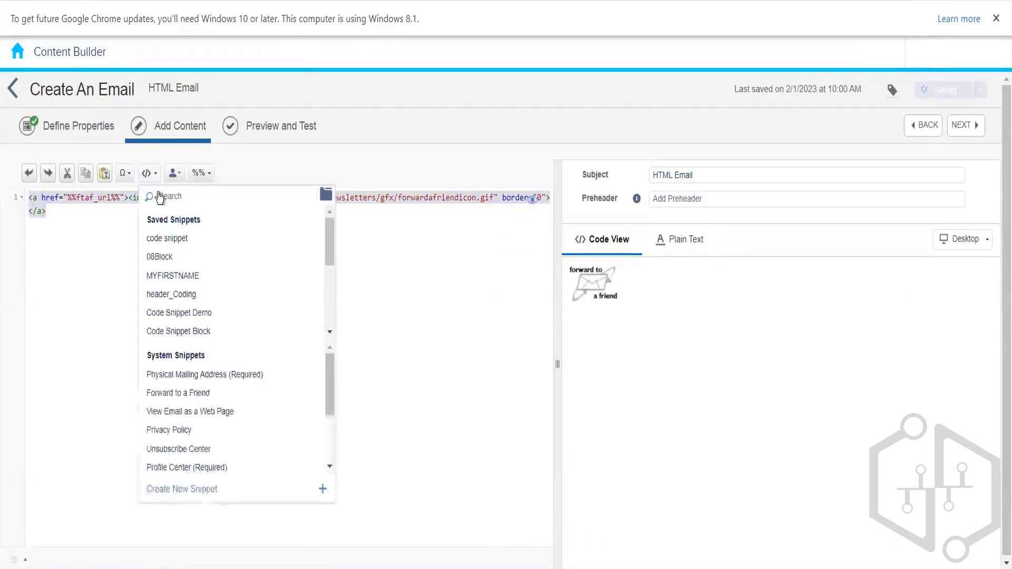
click(205, 417)
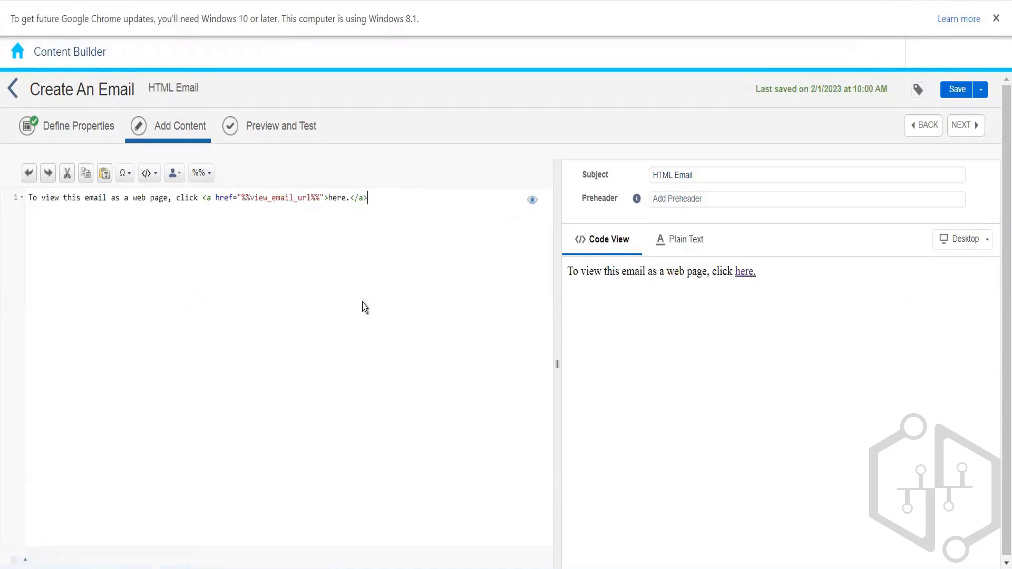
key(ctrl+s)
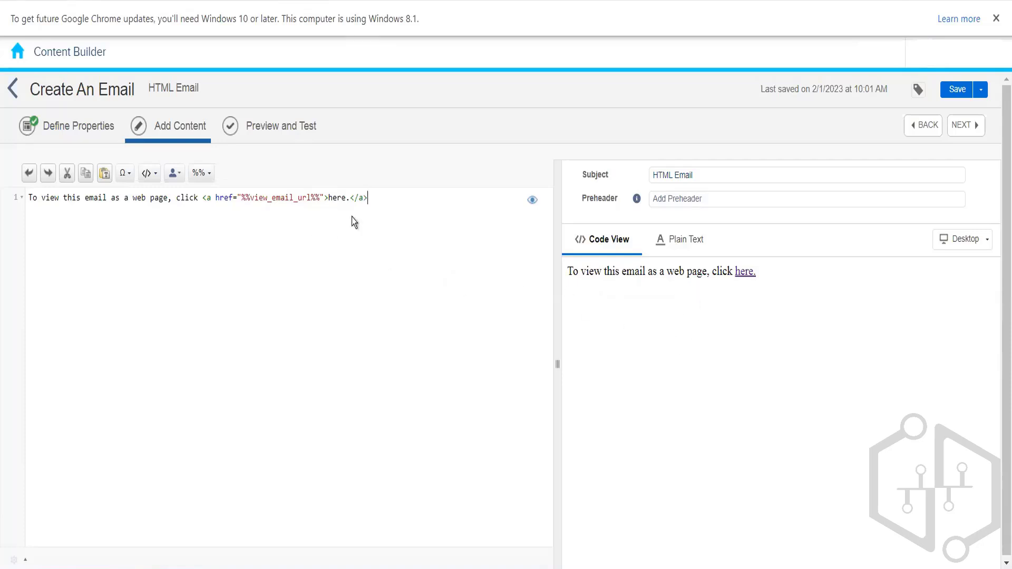
Step: Delete the whole View Email as a Web Page code line from the email
click(359, 255)
click(148, 174)
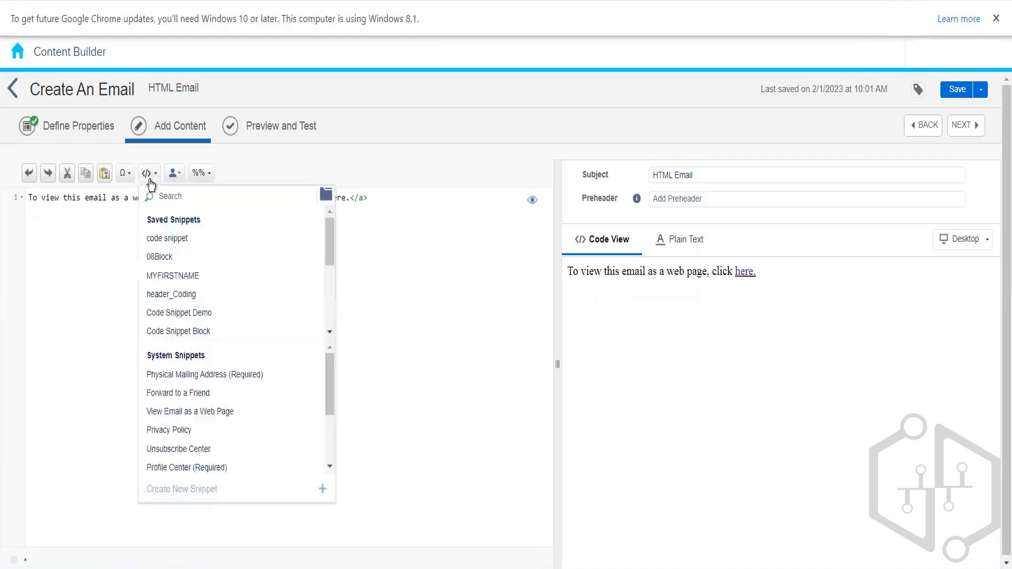
click(402, 205)
click(7, 195)
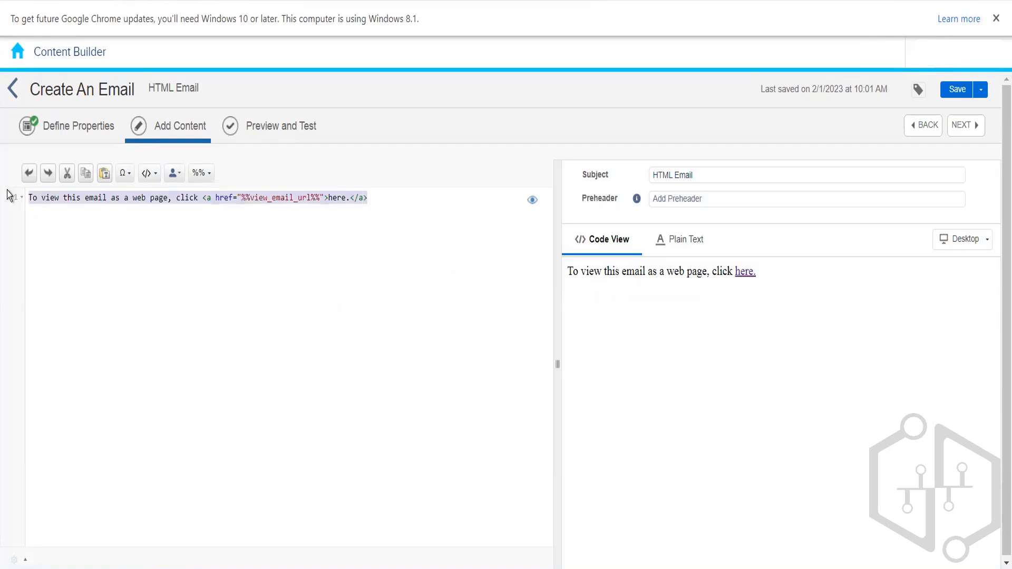
key(Delete)
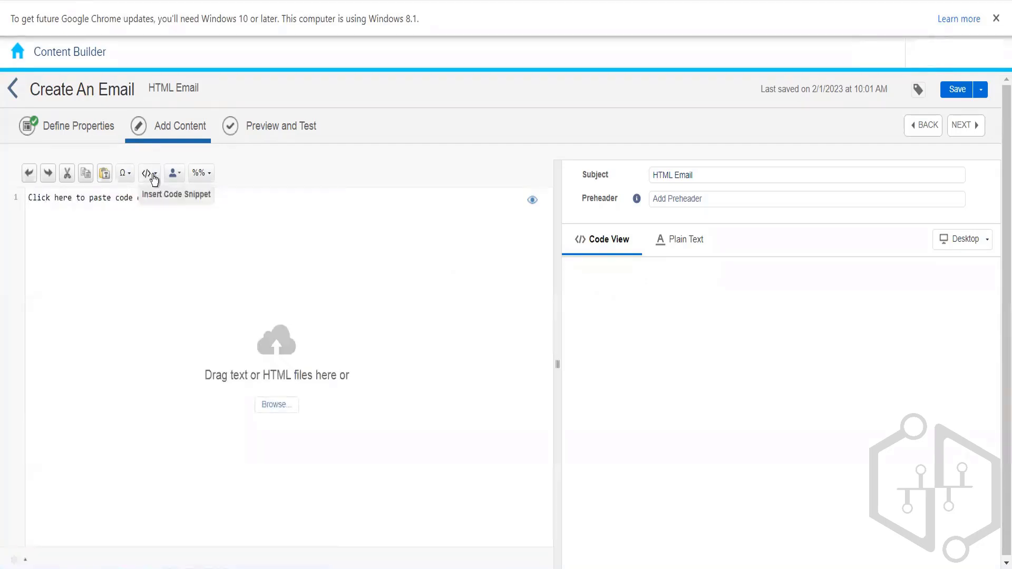
Step: Insert the Track Email Opens system snippet into the HTML email's code and save the email
click(149, 174)
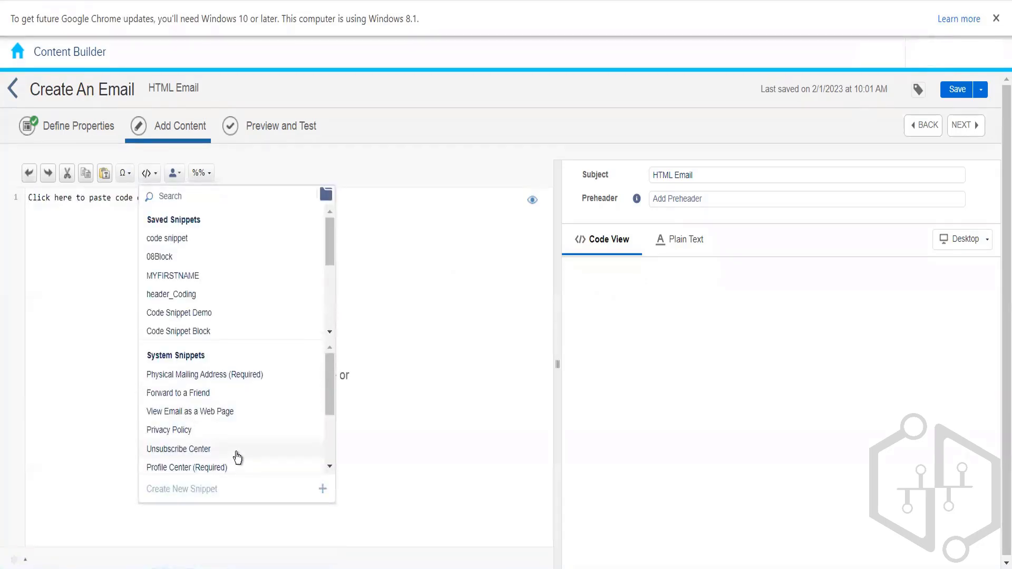
drag(331, 389, 331, 419)
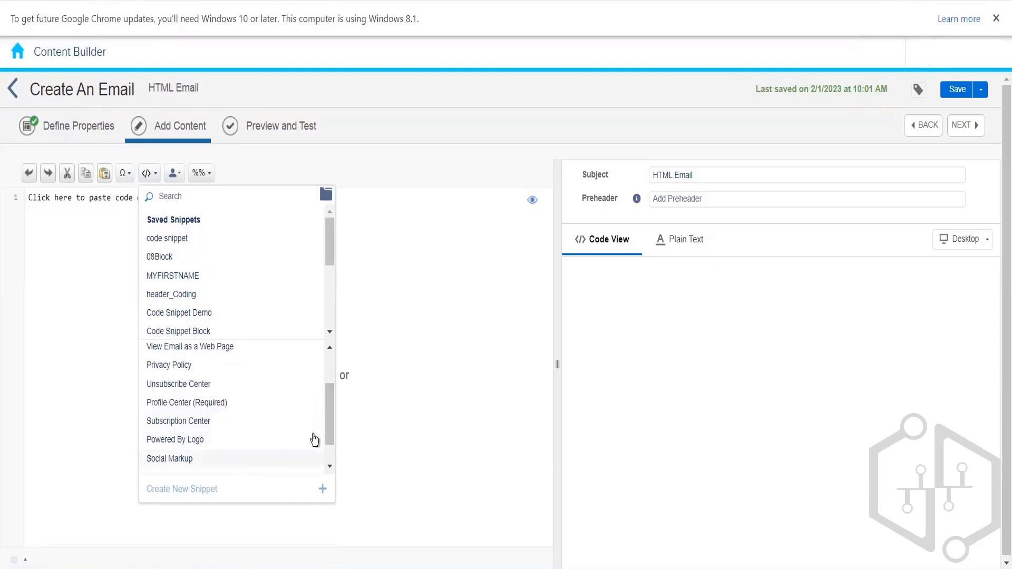
drag(333, 422, 333, 453)
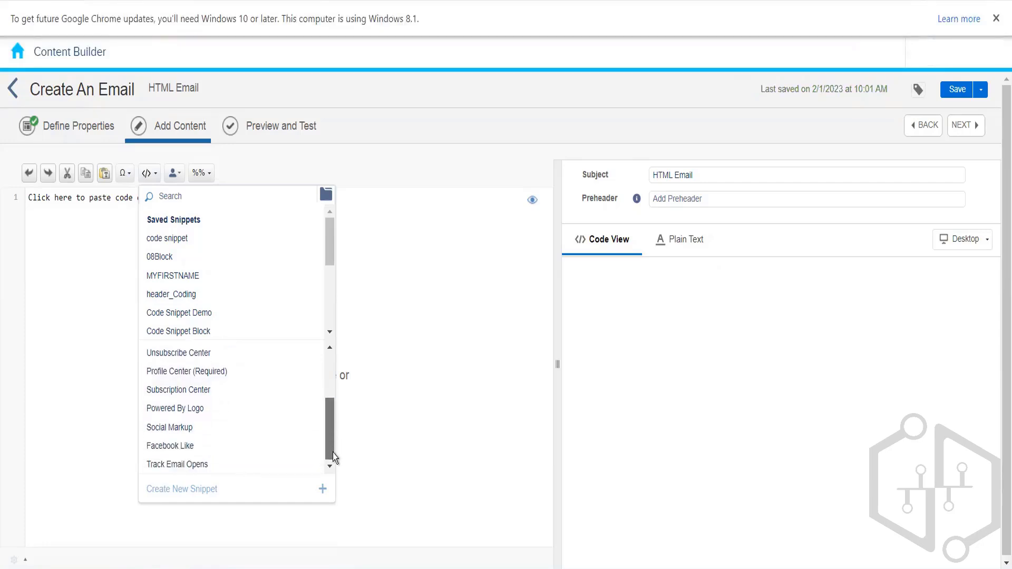
click(202, 466)
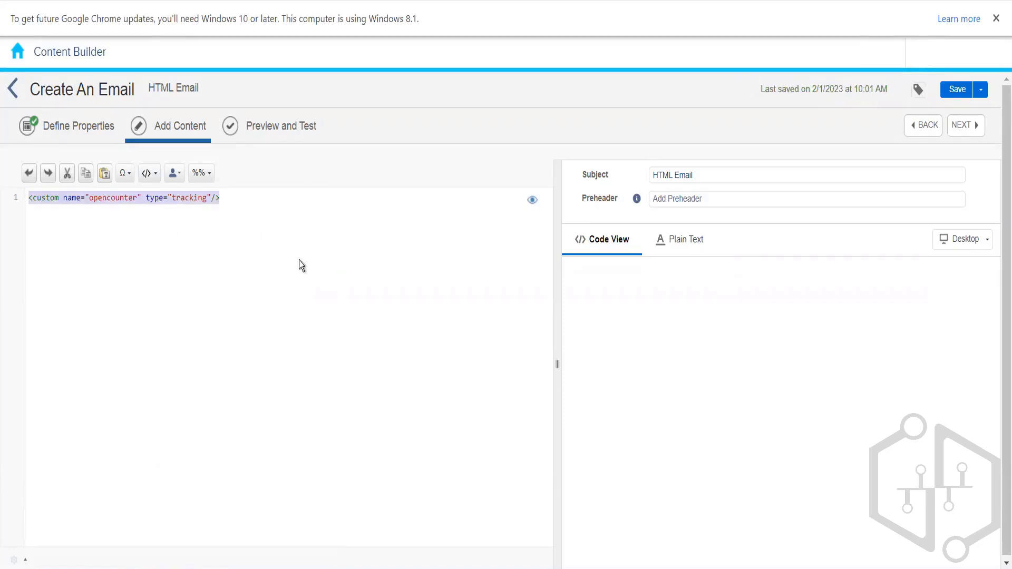
click(382, 258)
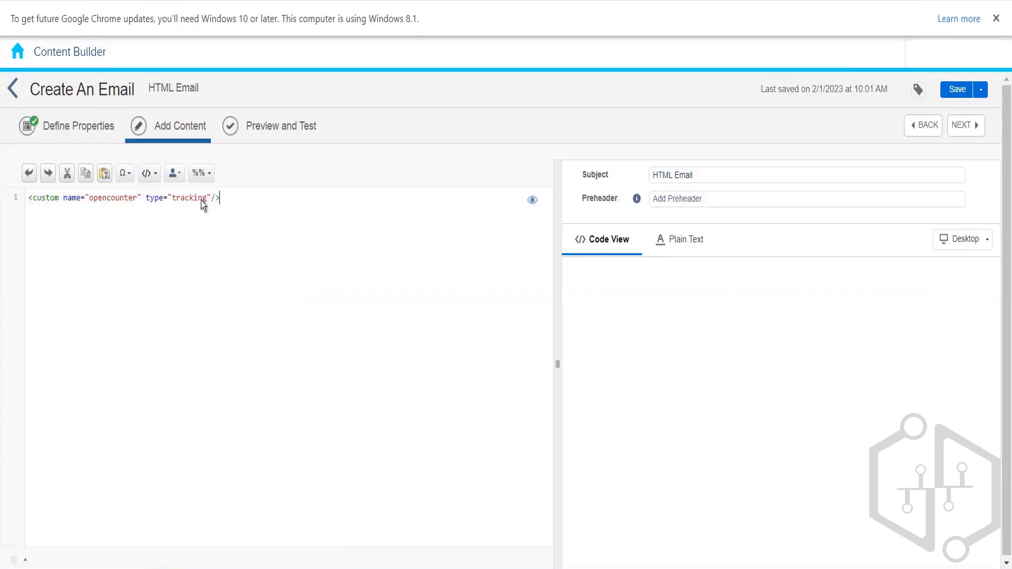
click(958, 89)
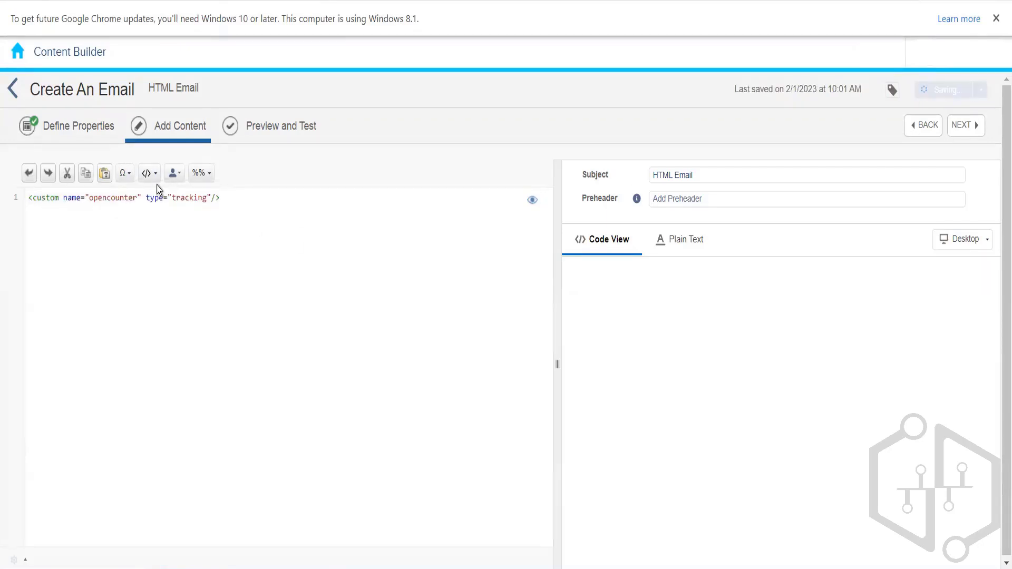
Step: Leave the HTML email, create a new Text Only email message named Text Email, and proceed to its content
click(15, 91)
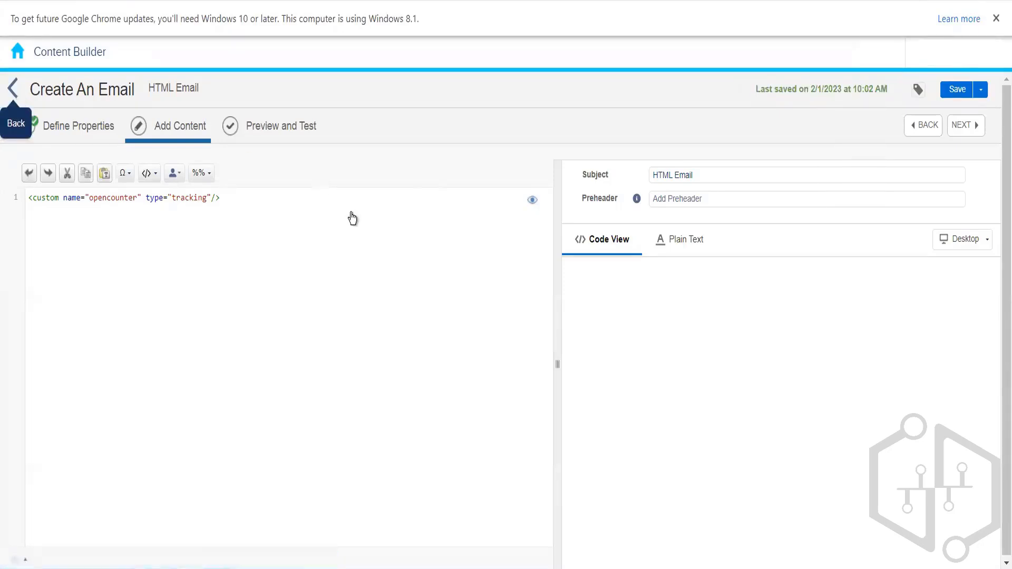
click(972, 100)
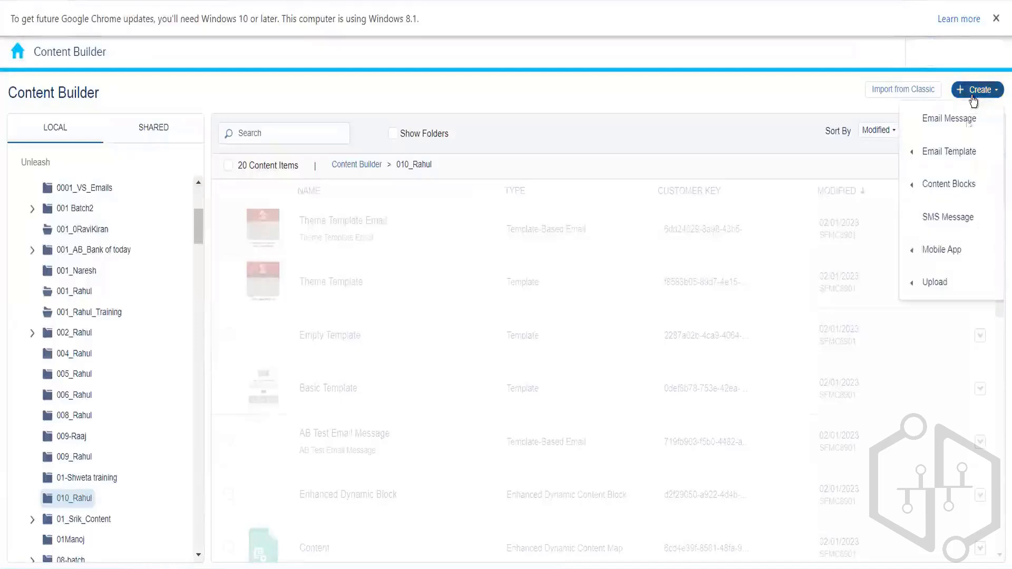
click(955, 129)
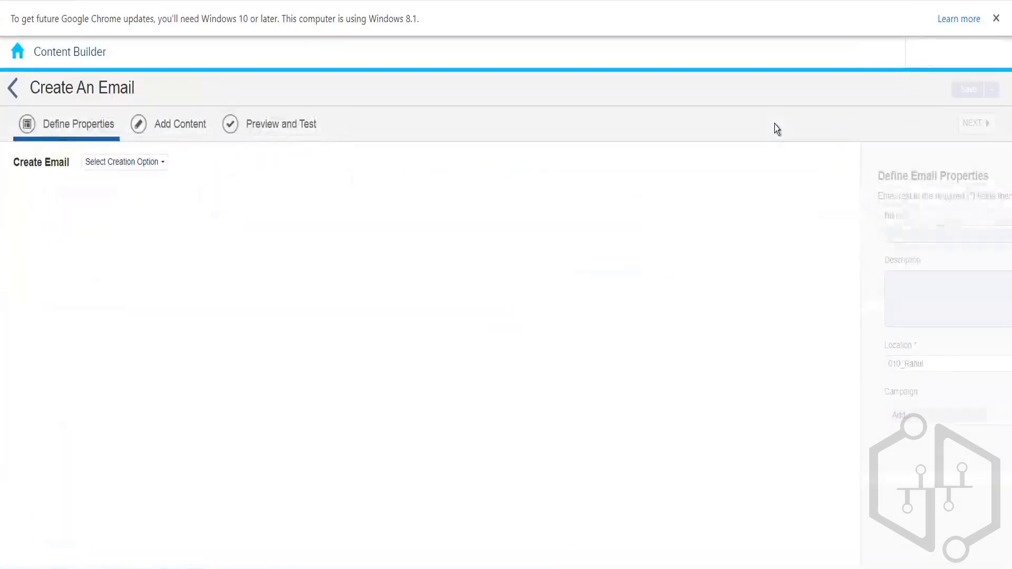
click(146, 168)
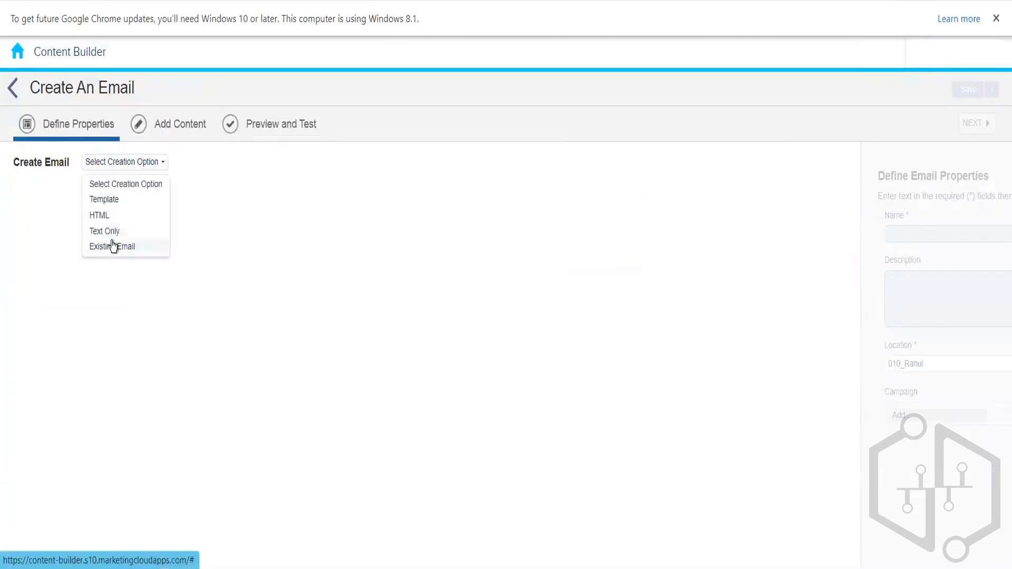
click(112, 232)
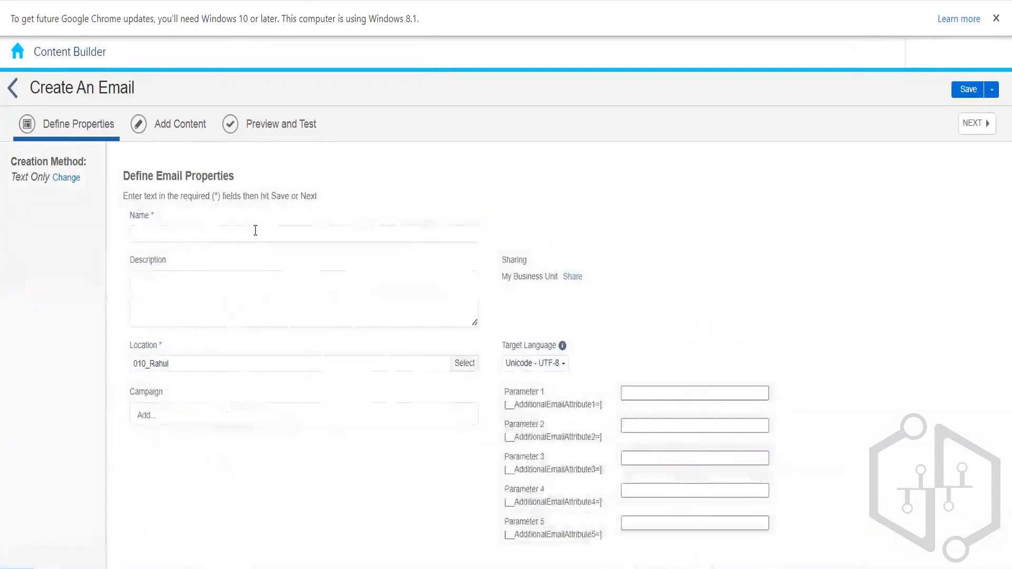
click(225, 234)
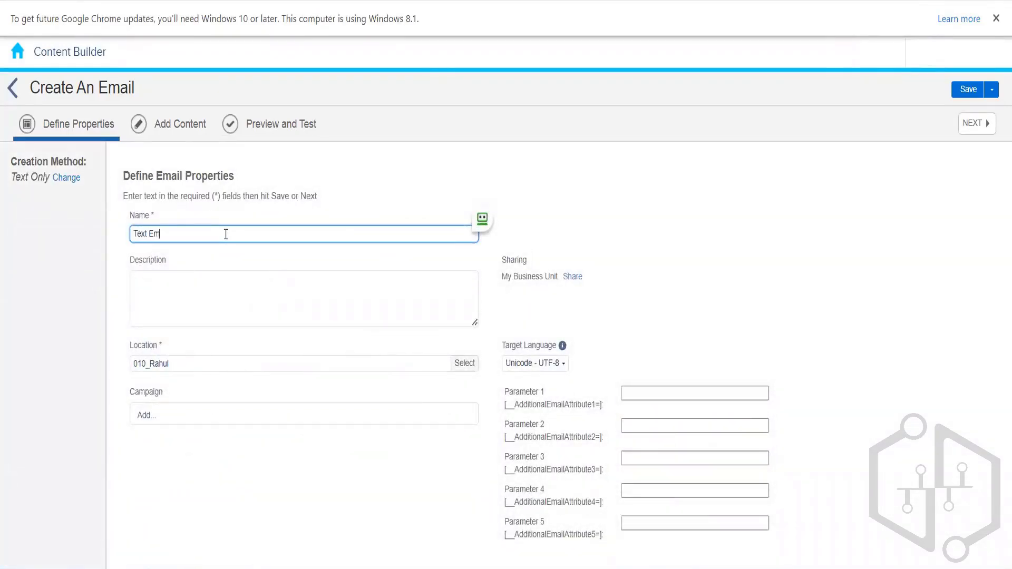
click(164, 140)
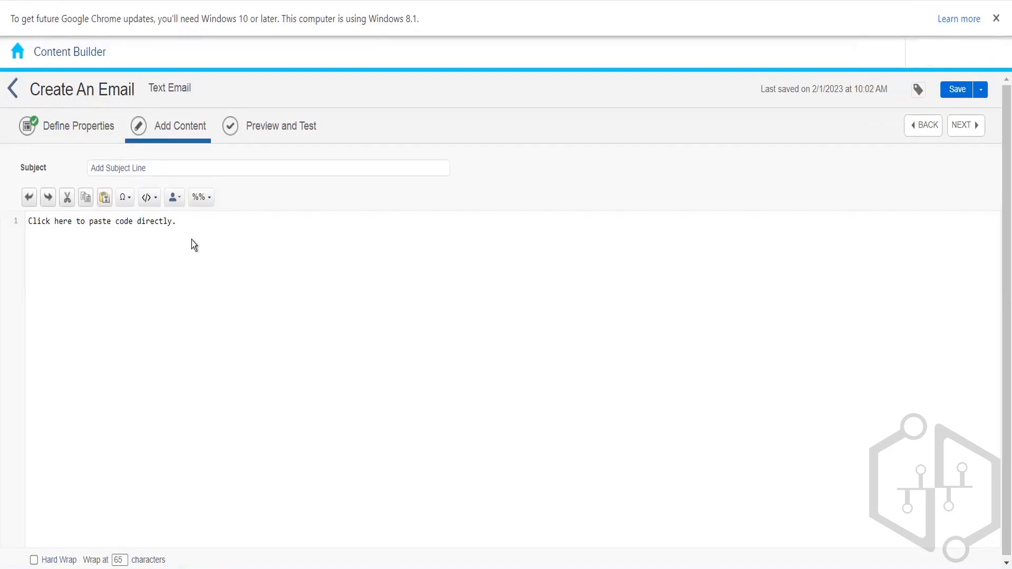
Step: Write "This is text based email." as the body of the text email
text(Th)
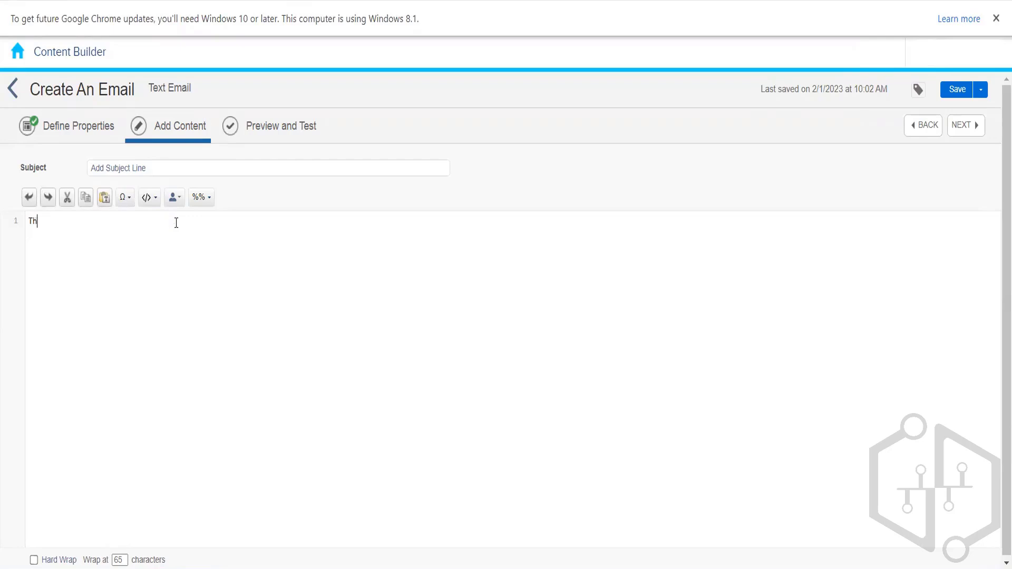
text(is is text )
text(baseed)
text(d)
text( email.)
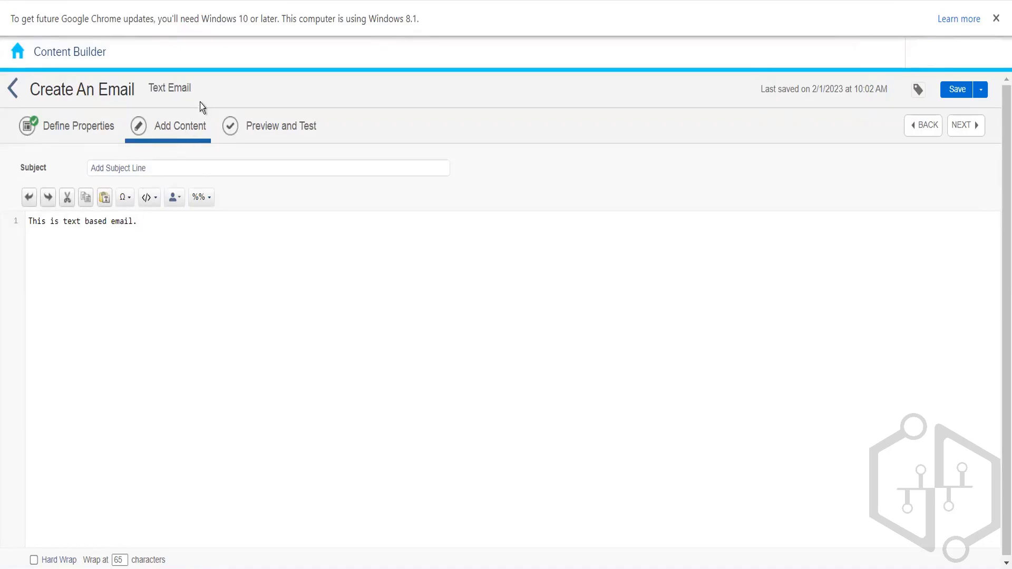
Step: Copy the email's name, Text Email, from the page header
click(149, 89)
key(ctrl+c)
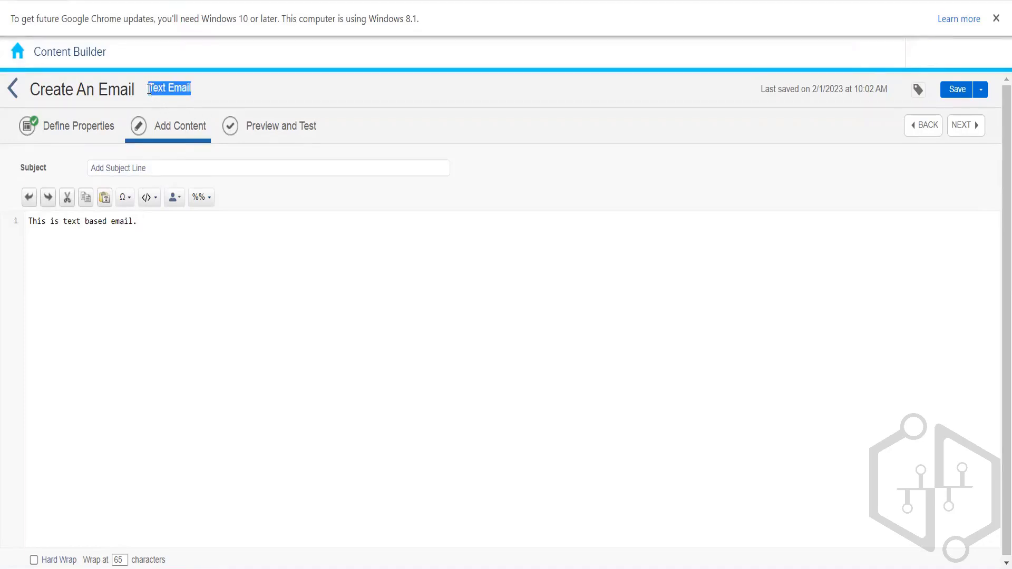
Step: Set the email's subject line to "Text Email" and save the email
click(178, 166)
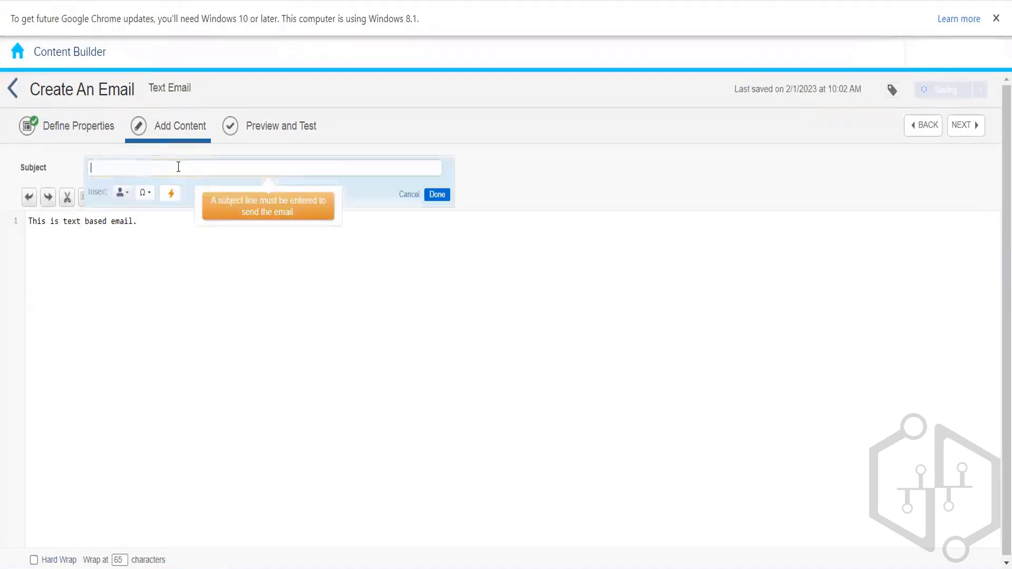
key(ctrl+v)
click(199, 310)
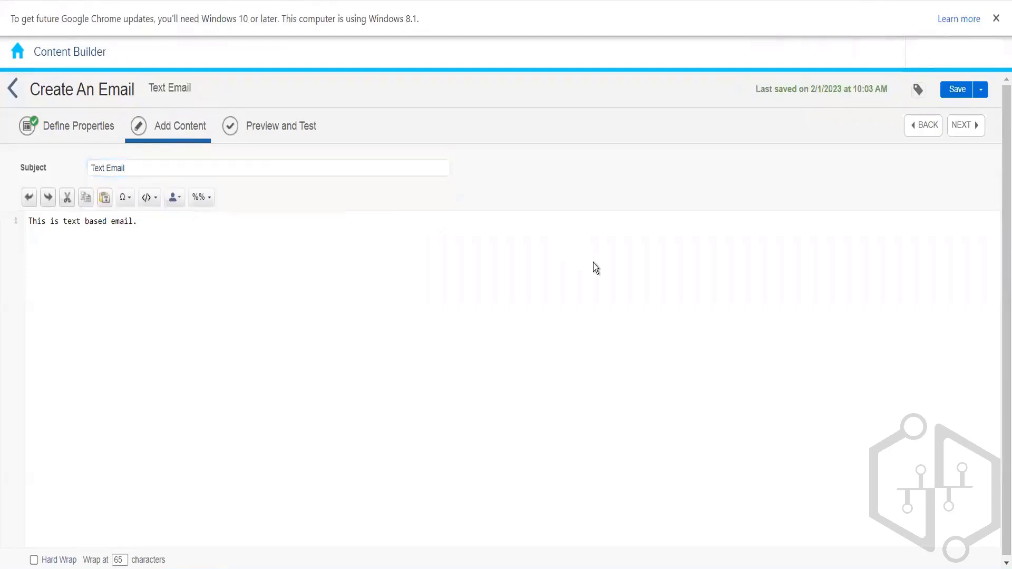
click(958, 89)
click(222, 169)
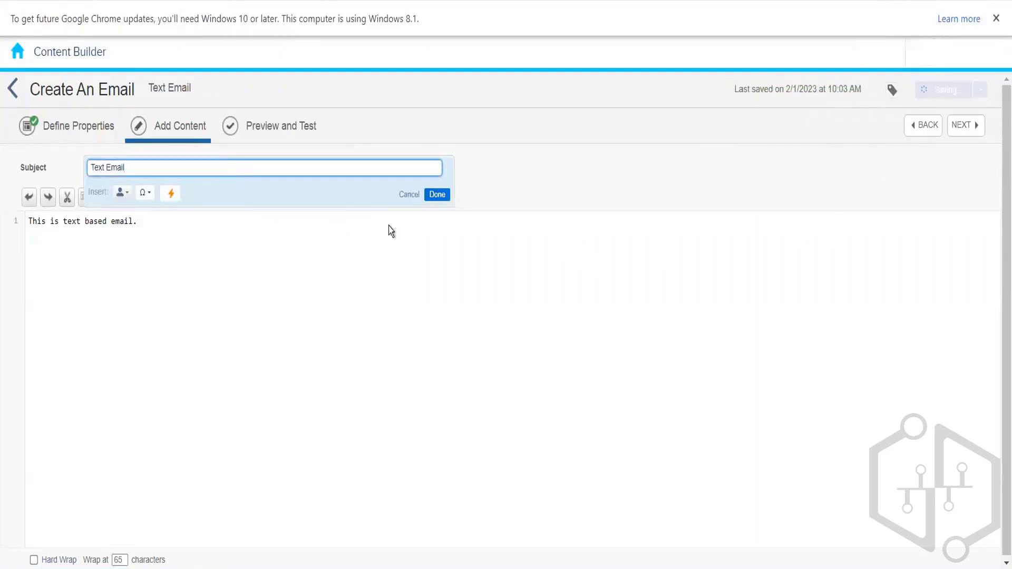
click(437, 194)
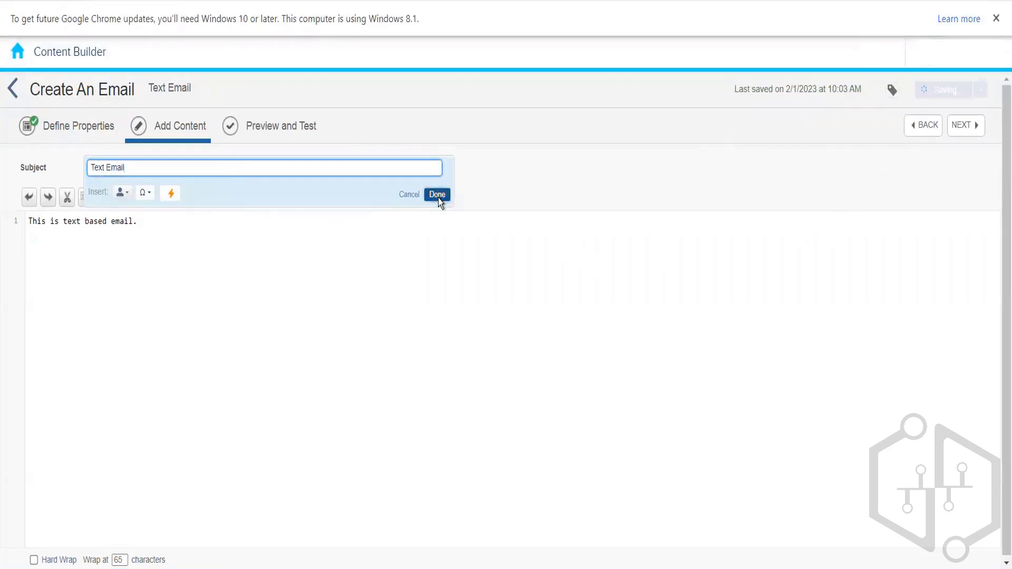
Step: Return to the content list and open the email named "HTML Email" for editing
click(14, 92)
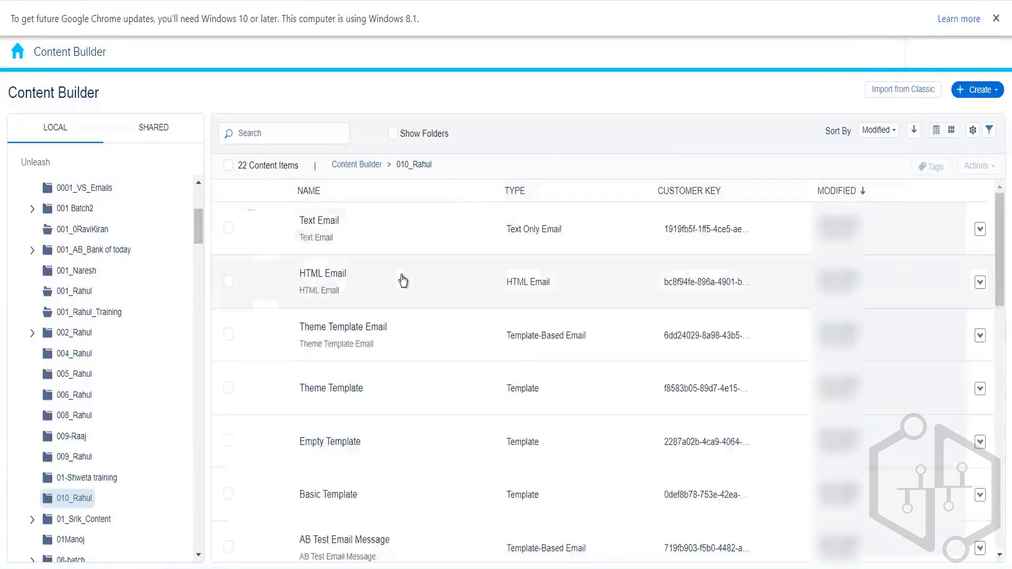
click(402, 280)
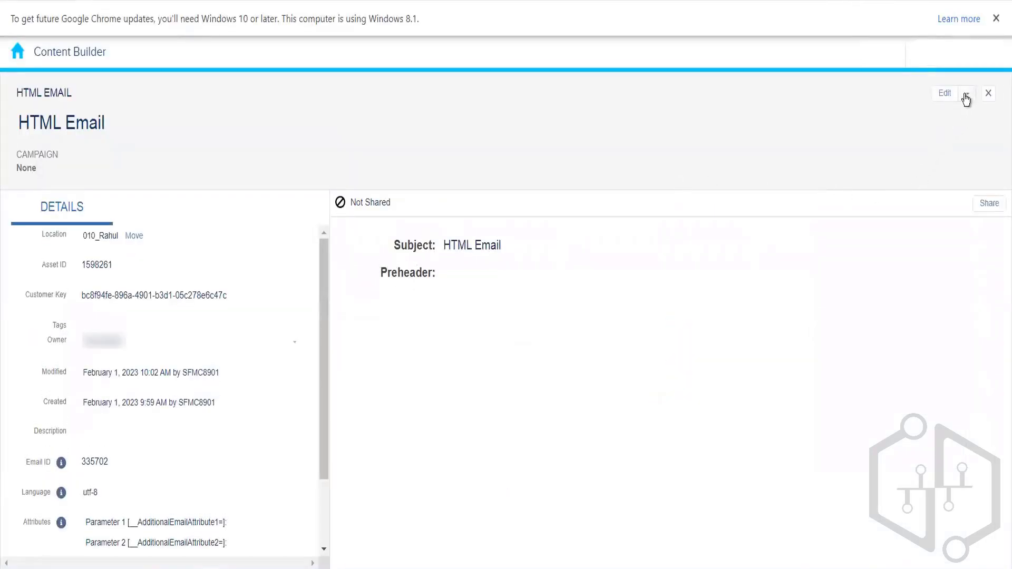
click(966, 97)
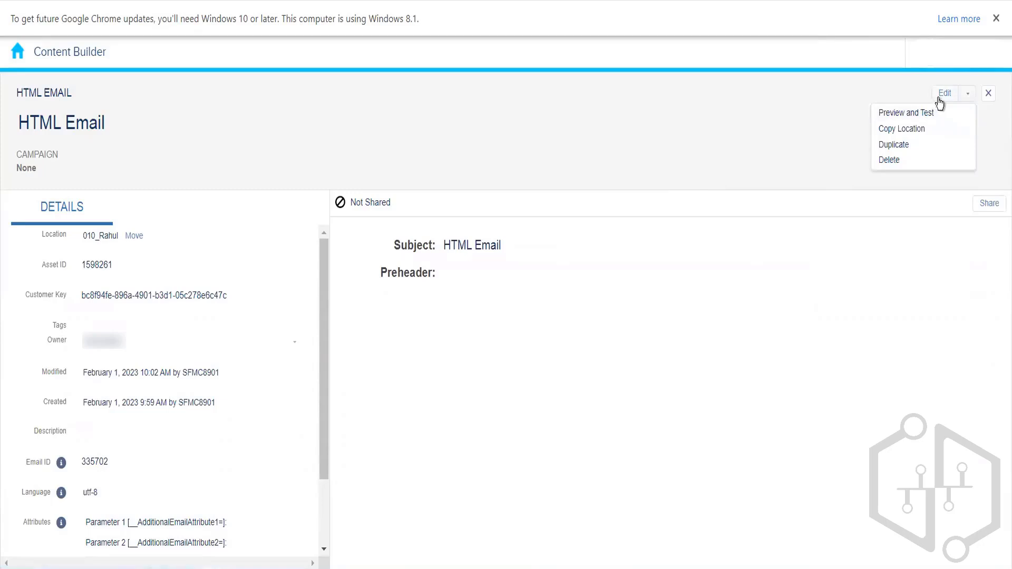
click(941, 98)
click(895, 128)
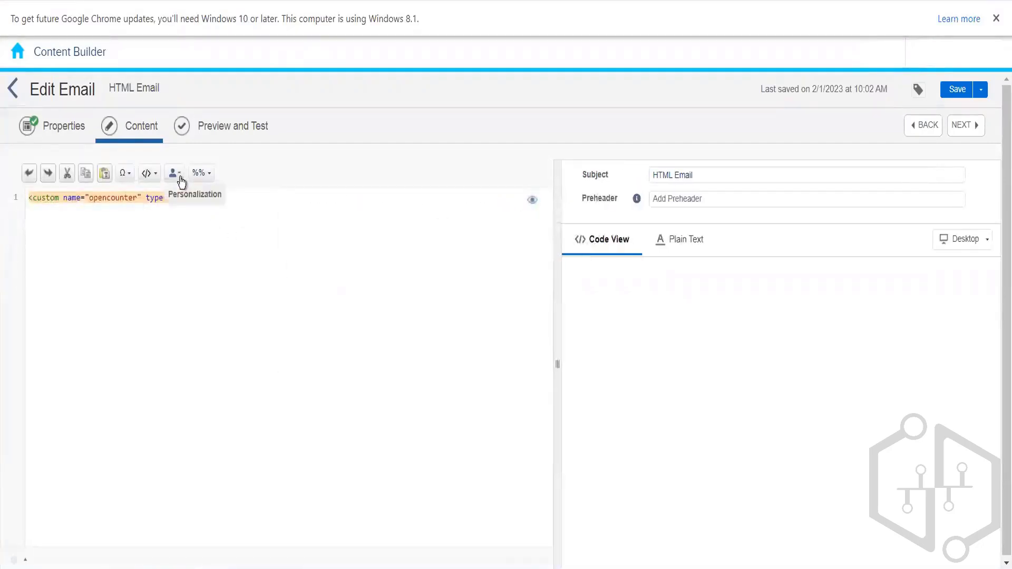
Step: Look through the personalization attributes and the %% functions available for the email code
click(178, 176)
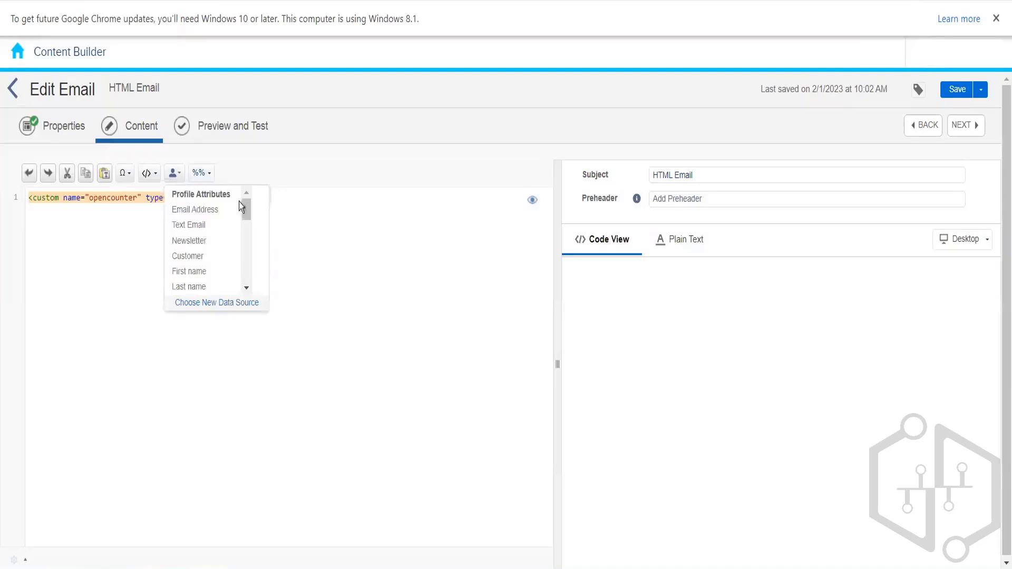
click(205, 177)
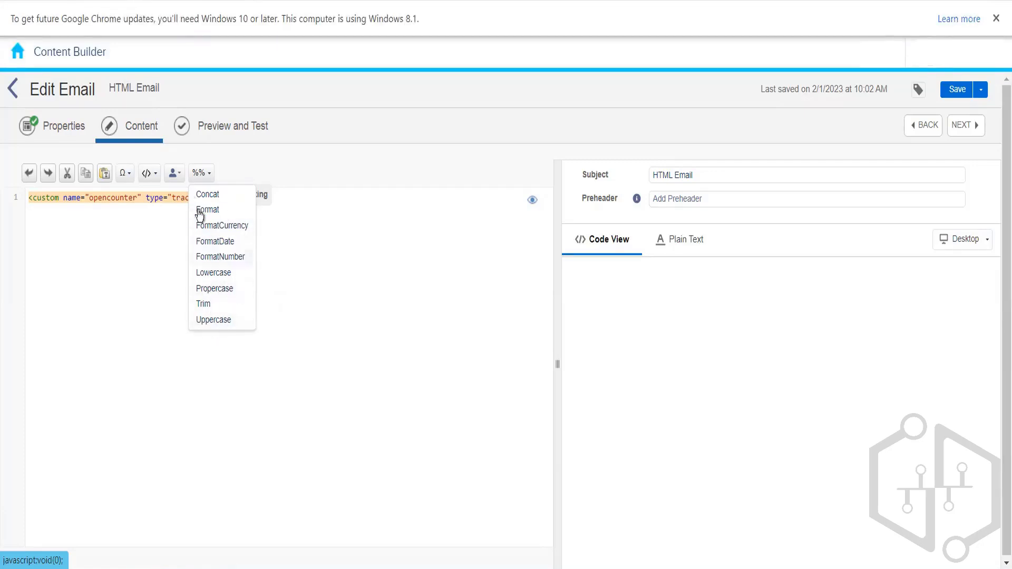
click(162, 269)
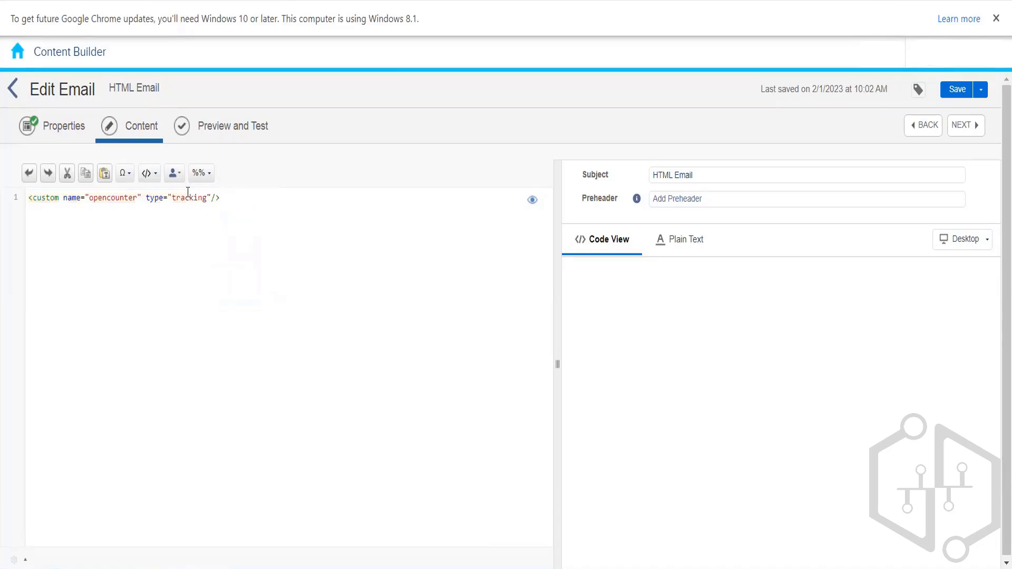
click(178, 180)
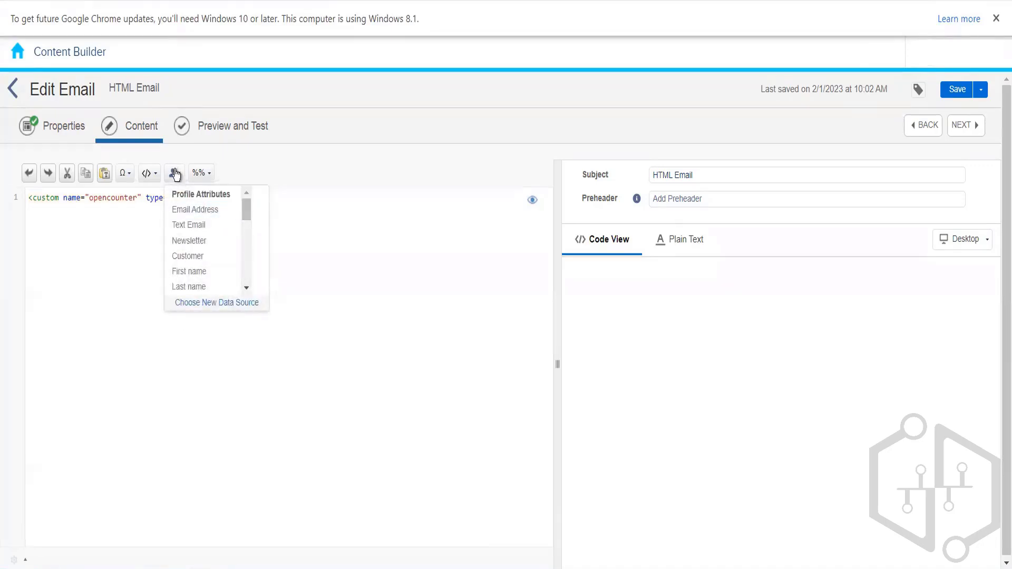
click(207, 233)
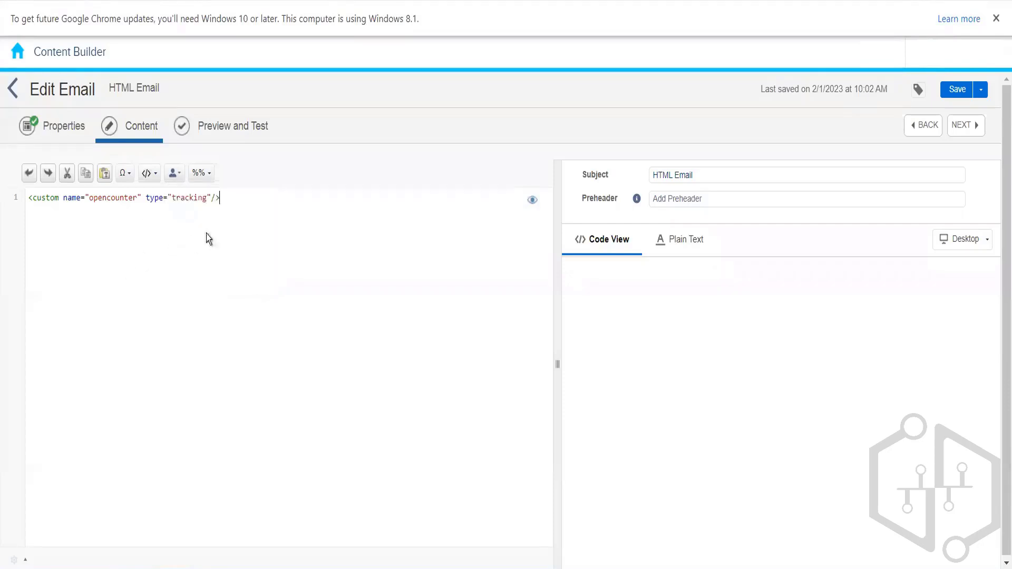
Step: Clear the opencounter tracking code from the email body and browse the personalization attributes through to the System Attributes
click(16, 193)
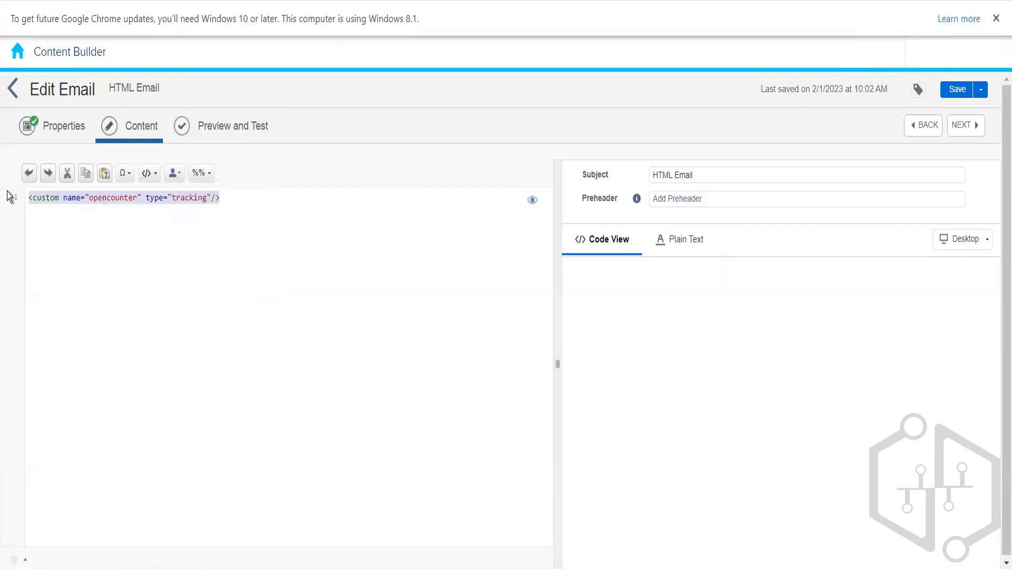
click(174, 174)
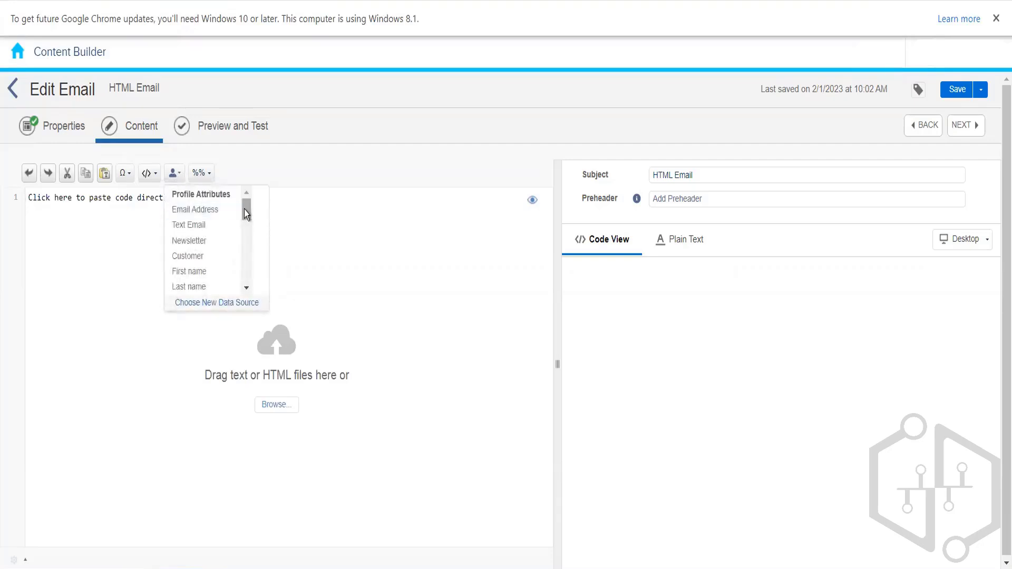
mouse_move(244, 209)
mouse_down()
mouse_move(247, 288)
mouse_move(244, 205)
mouse_up()
drag(248, 207, 248, 287)
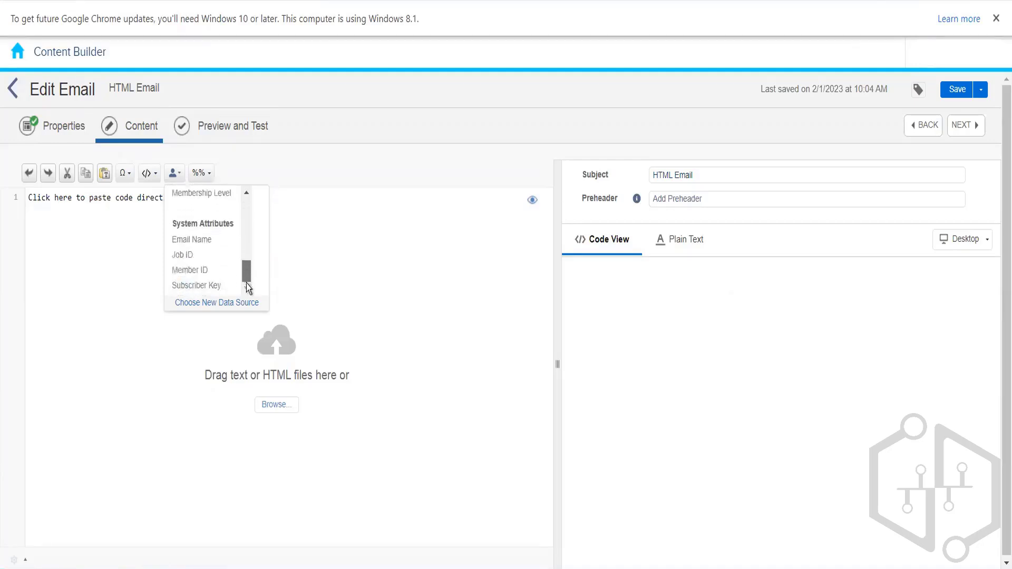
Step: Enter the personalization string %%firstname%% on line 1 of the HTML code and save the email
click(92, 242)
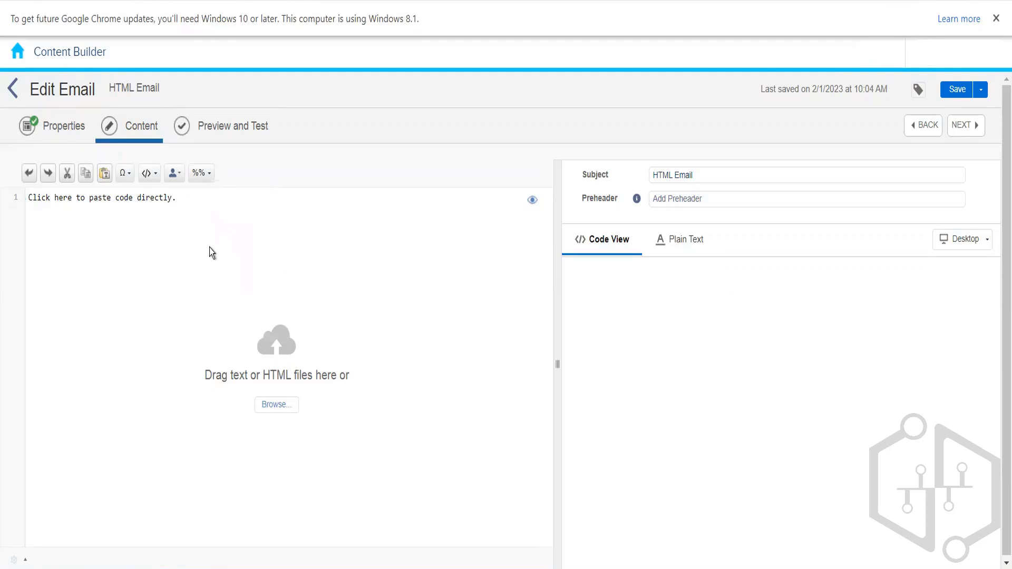
text(%%)
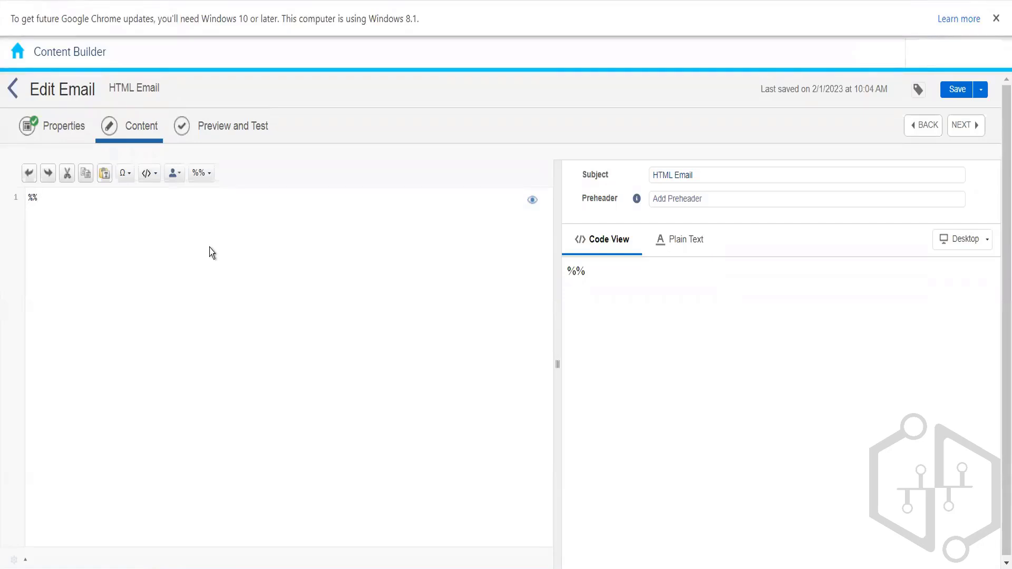
text(first)
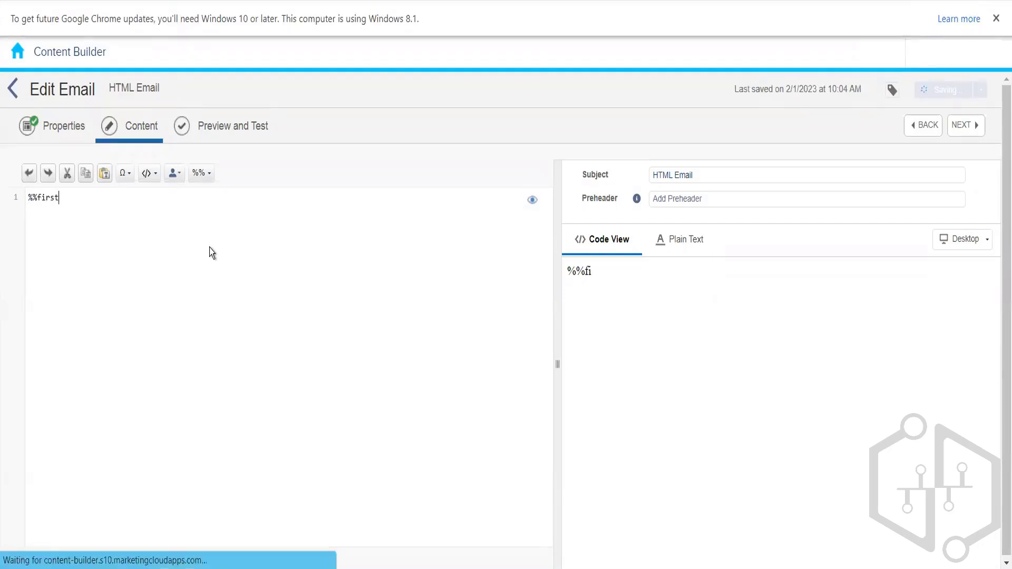
text(name)
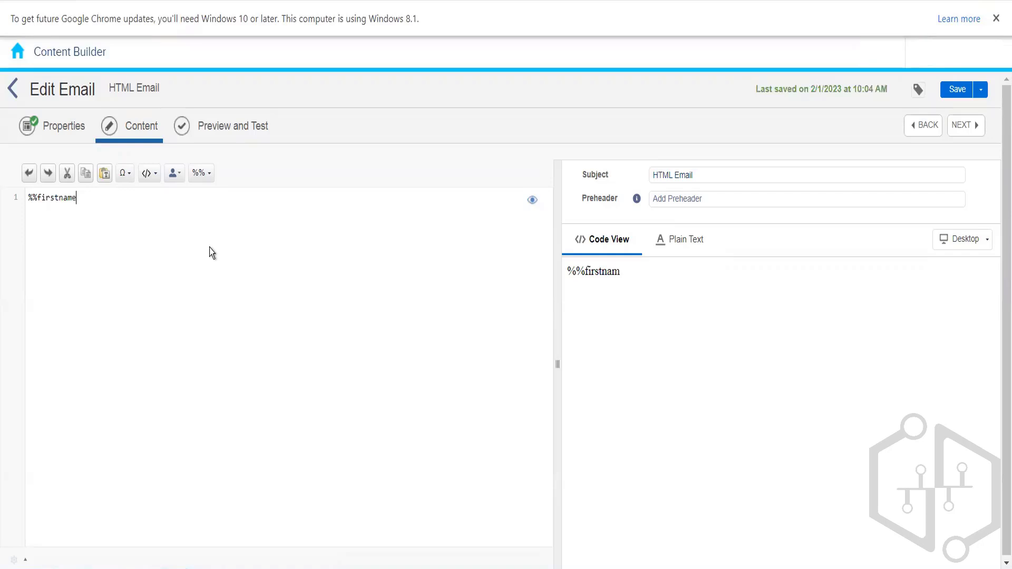
text(%%)
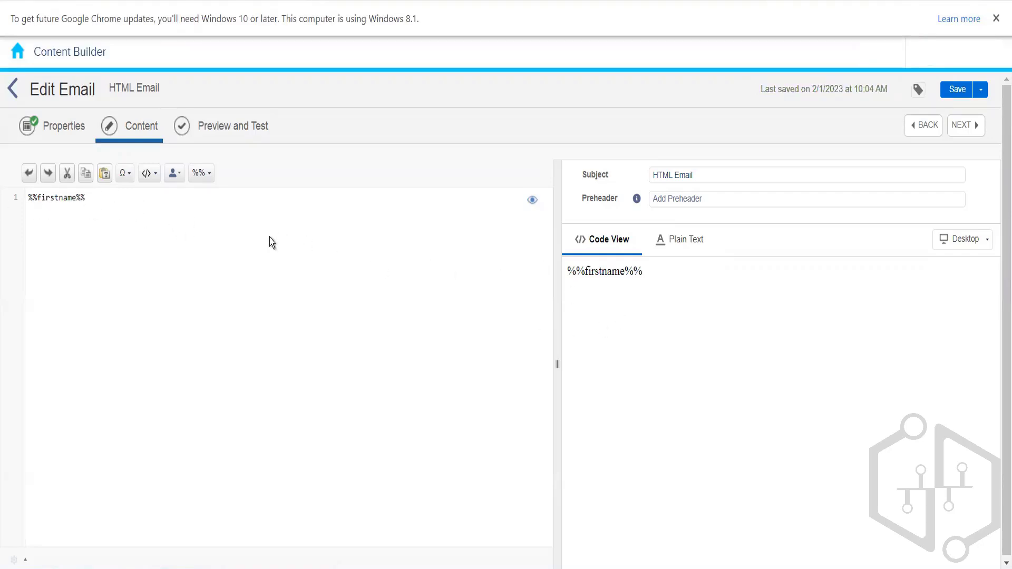
key(ctrl+s)
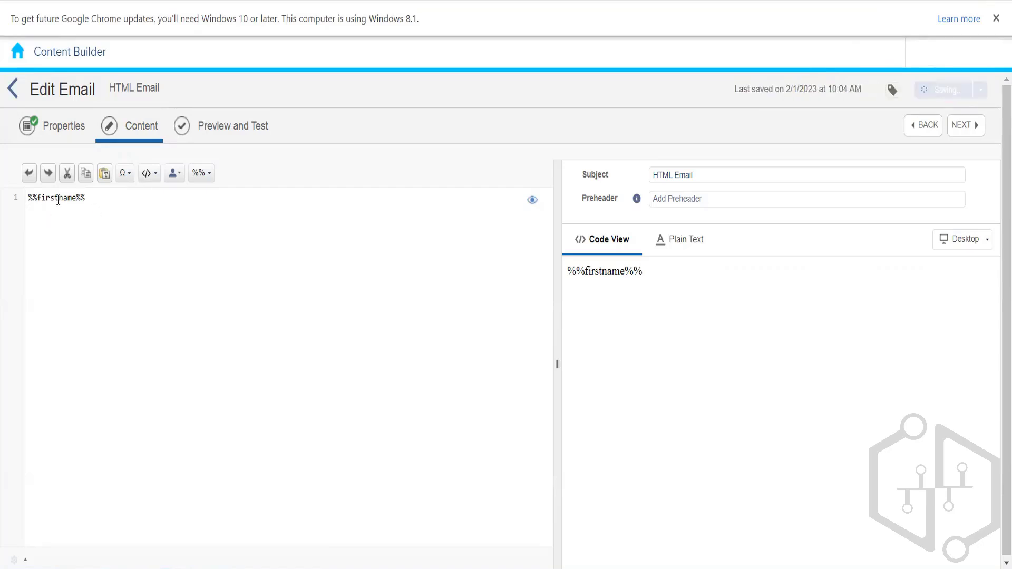
Step: Highlight firstname in the code and examine the available snippets and the profile attributes for personalization
double_click(57, 198)
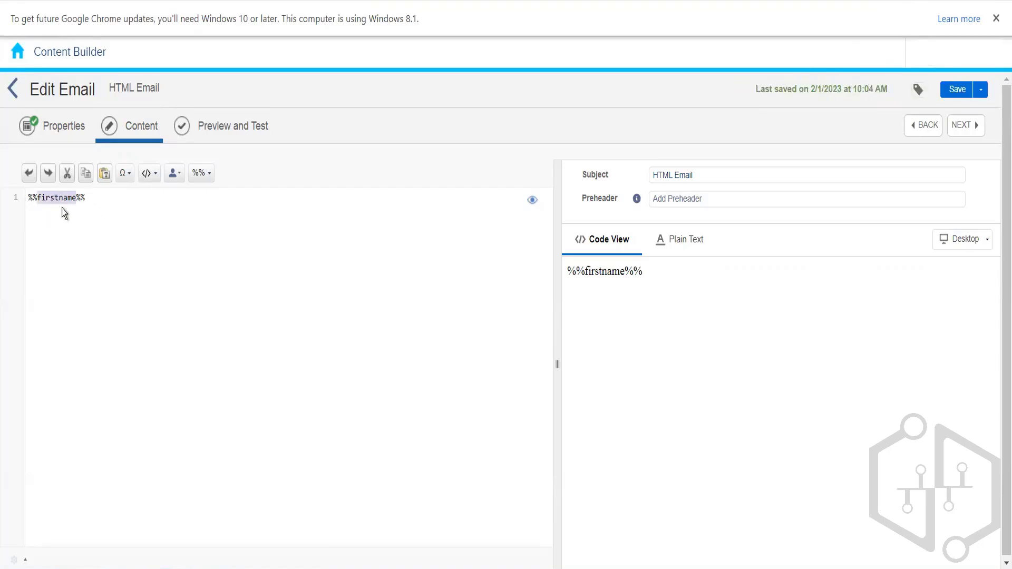
click(156, 180)
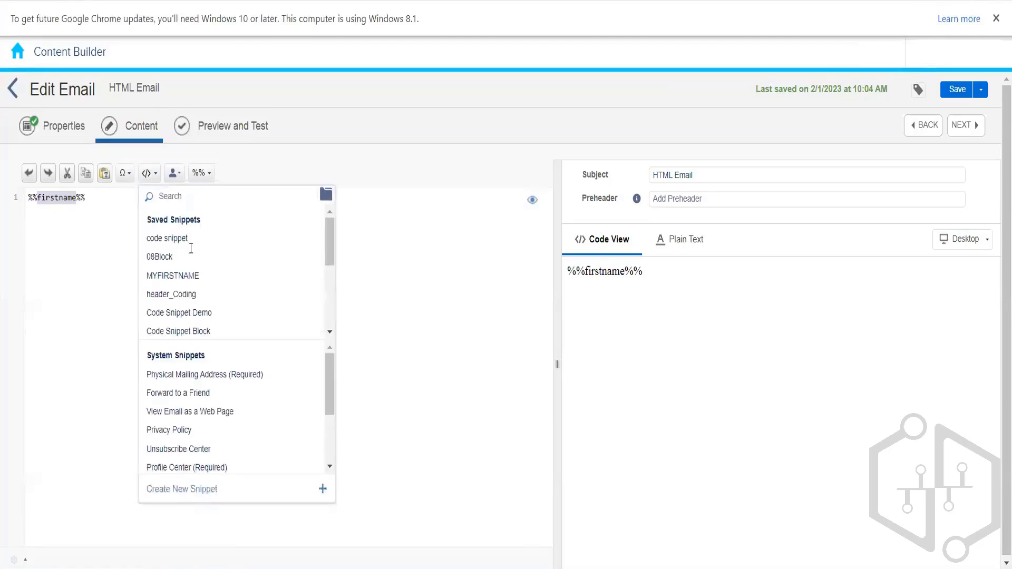
click(174, 173)
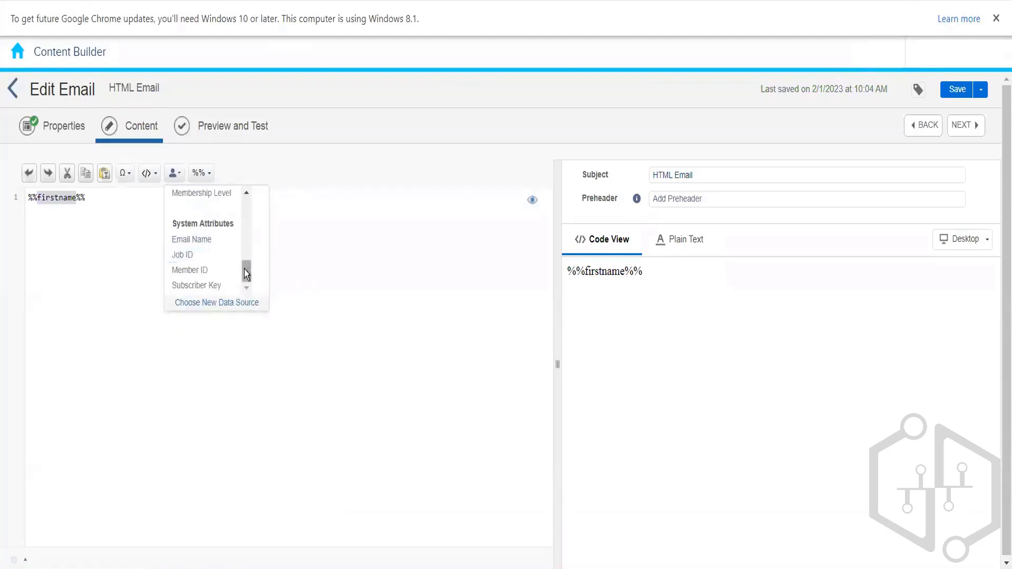
drag(246, 273, 240, 202)
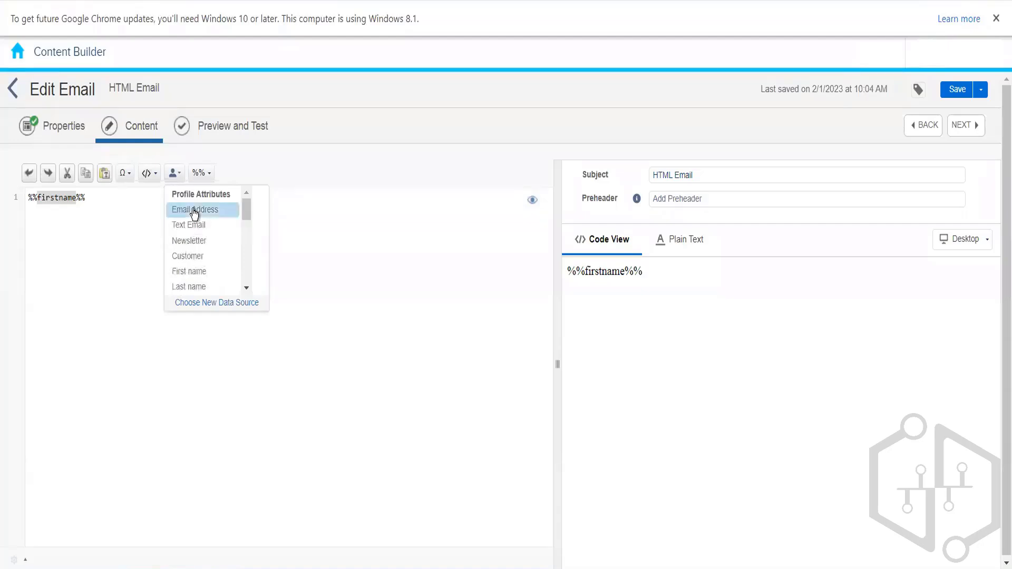
Step: Insert the First name profile attribute on a new second line of the code and save the email
click(105, 205)
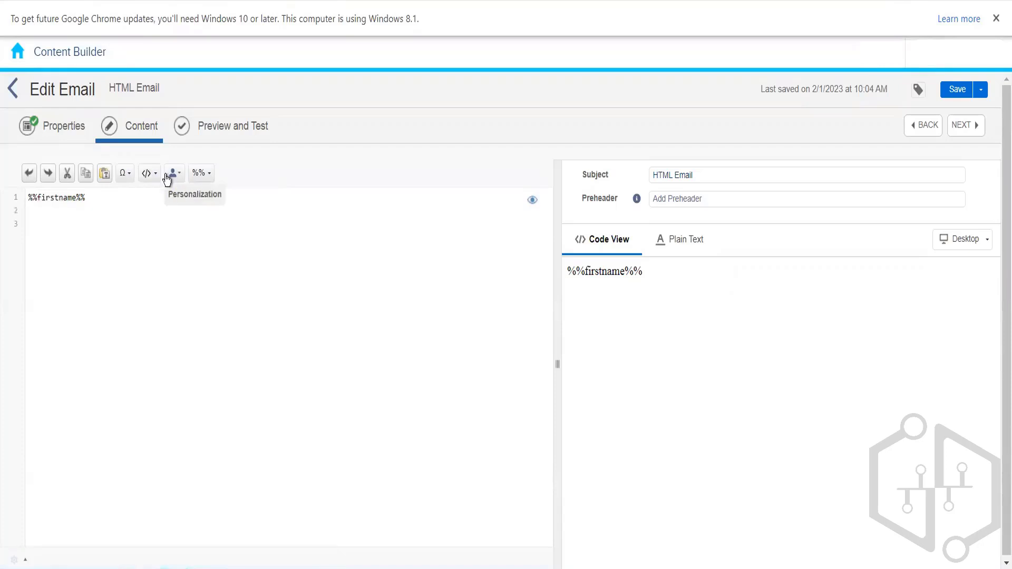
click(170, 234)
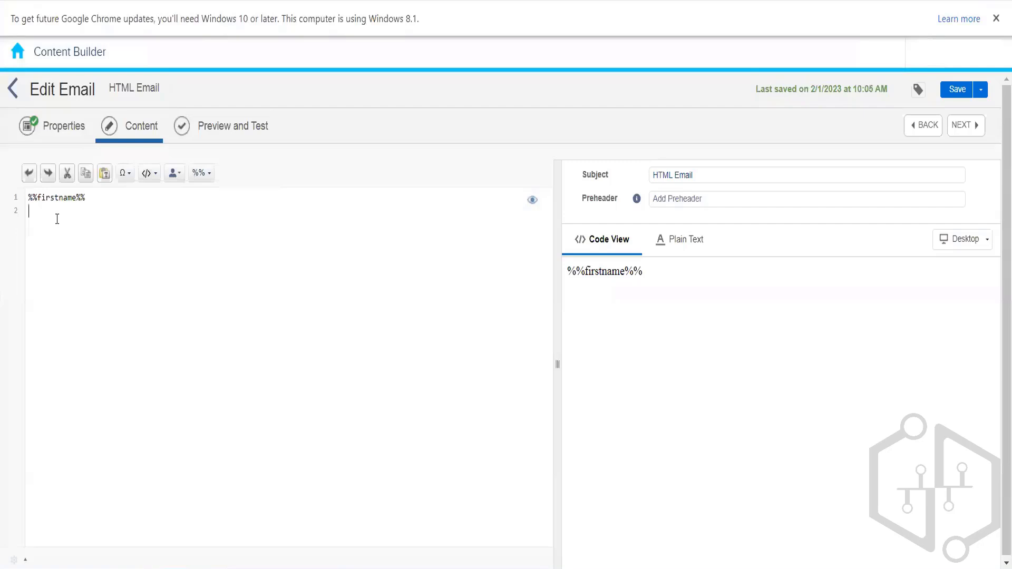
click(174, 178)
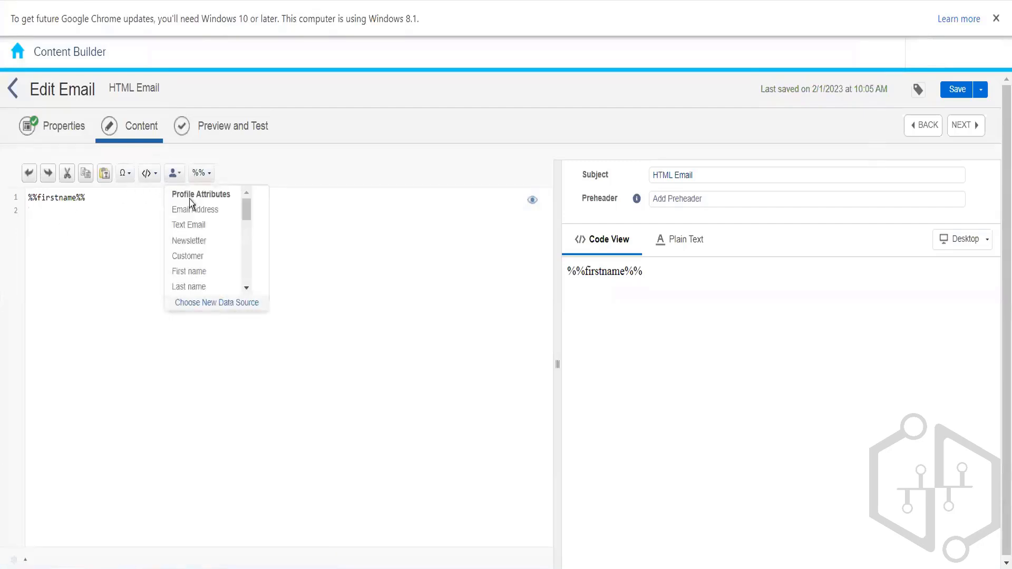
click(204, 271)
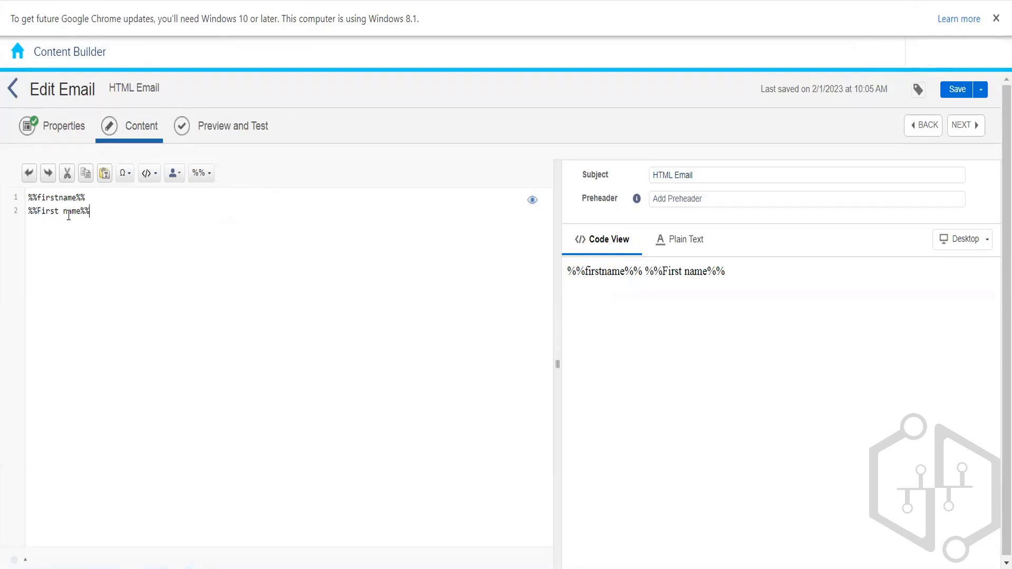
key(ctrl+s)
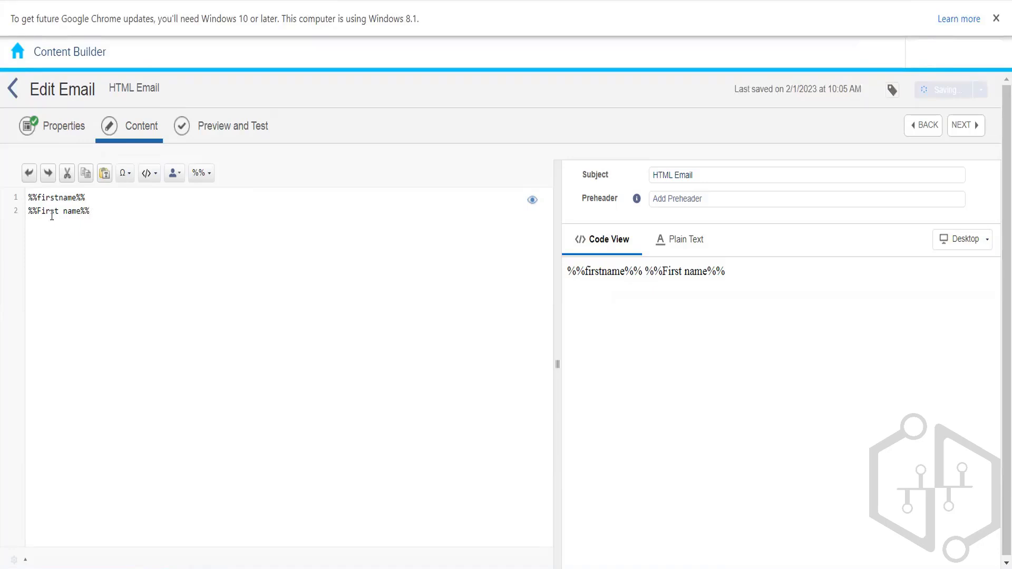
Step: Highlight the %%First name%% string on line 2 and compare it with the listed profile attributes
drag(97, 213, 29, 212)
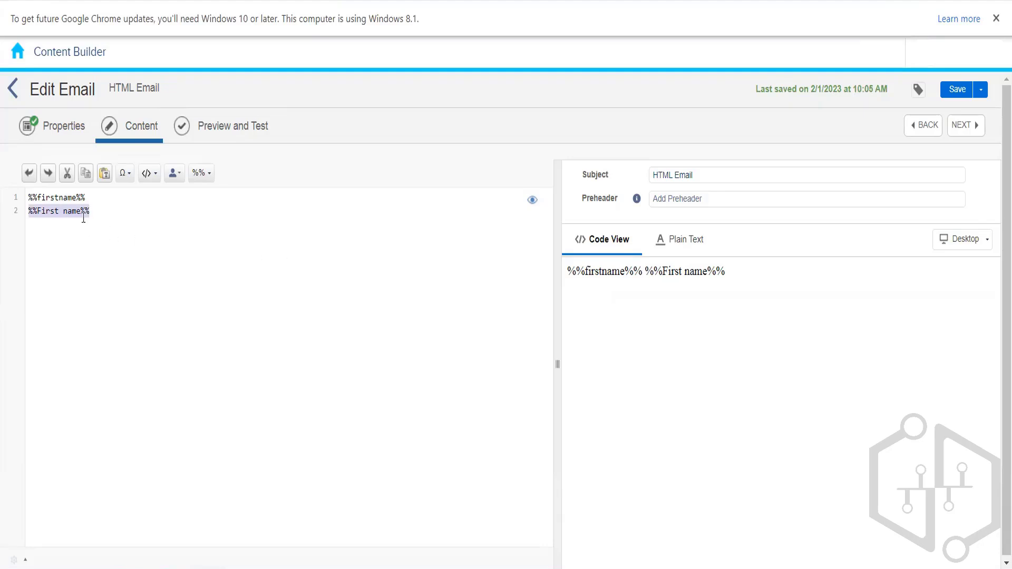
click(154, 178)
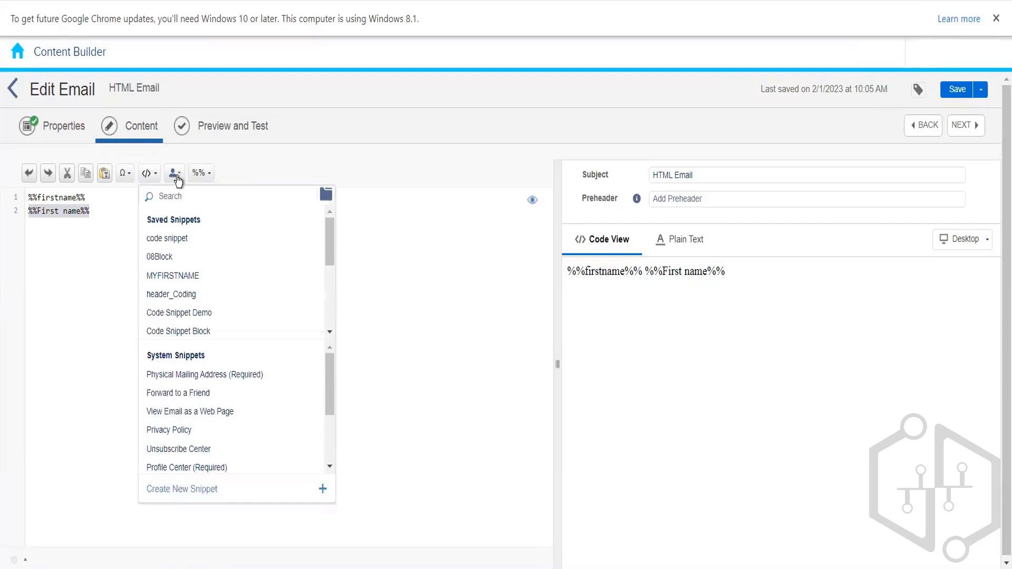
click(176, 177)
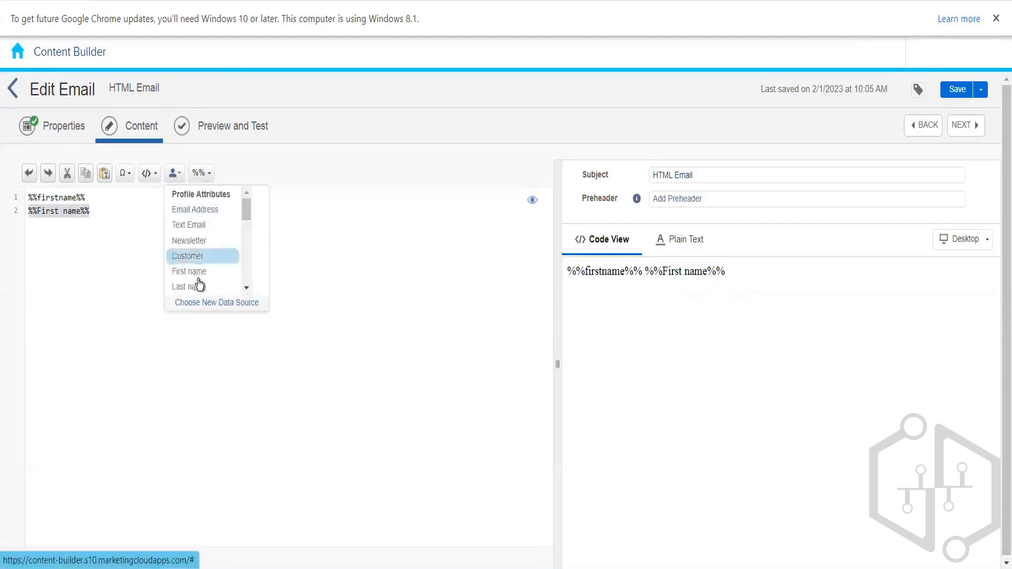
drag(245, 204, 245, 197)
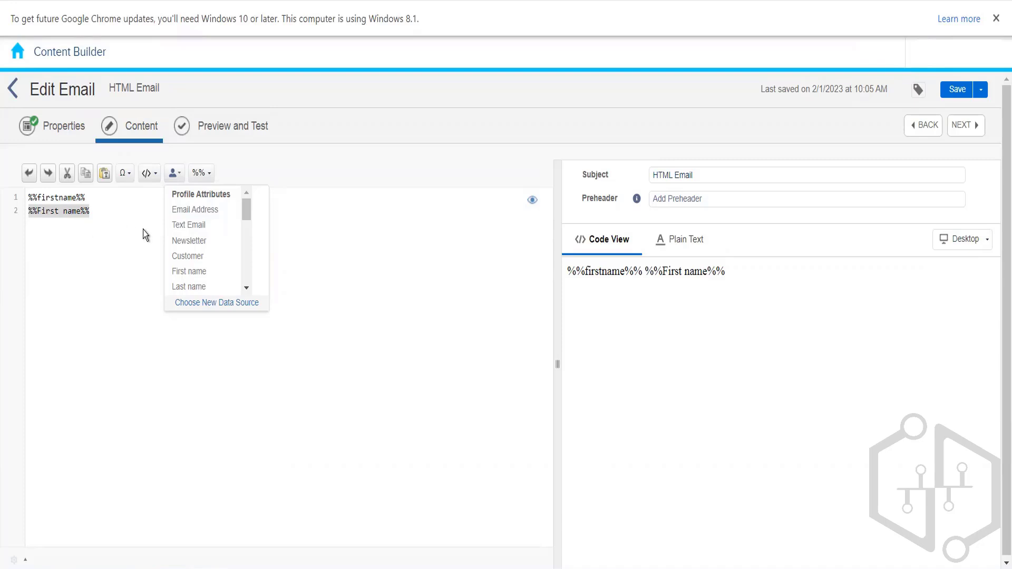
Step: Look through the profile and system attributes and insert the Subscriber Key attribute on line 4, leaving line 3 blank
drag(248, 214, 246, 258)
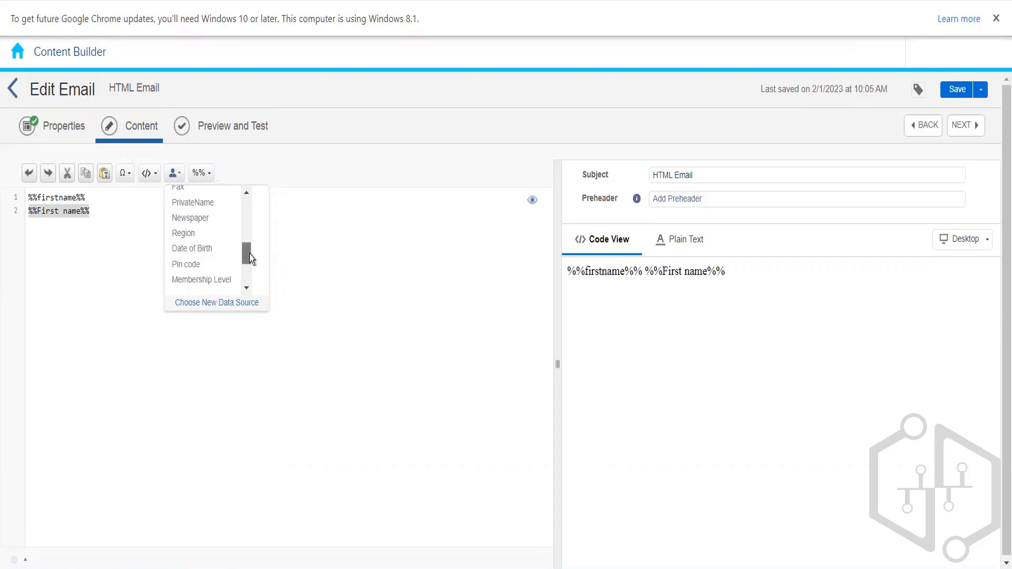
drag(248, 254, 250, 286)
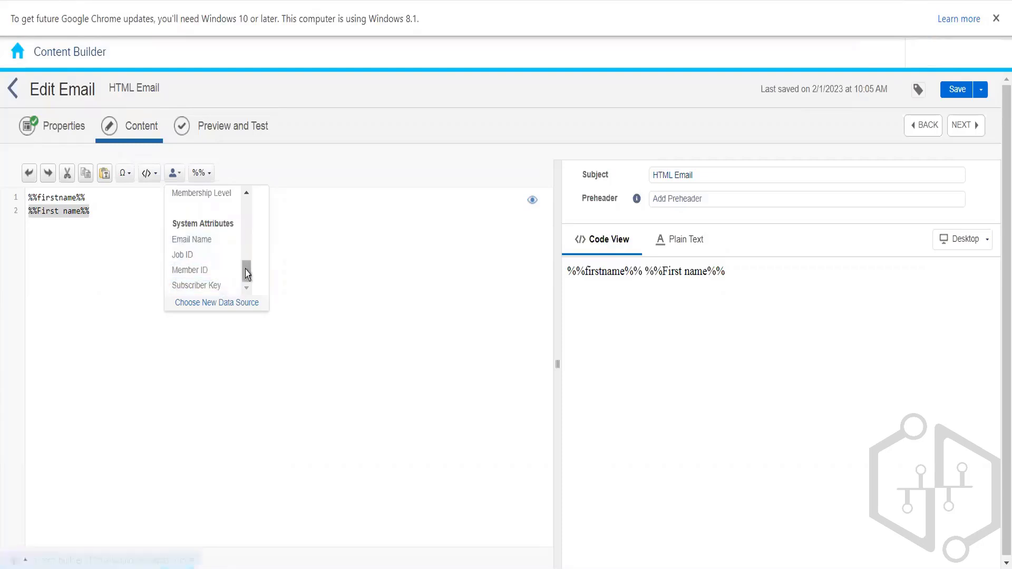
drag(245, 270, 246, 215)
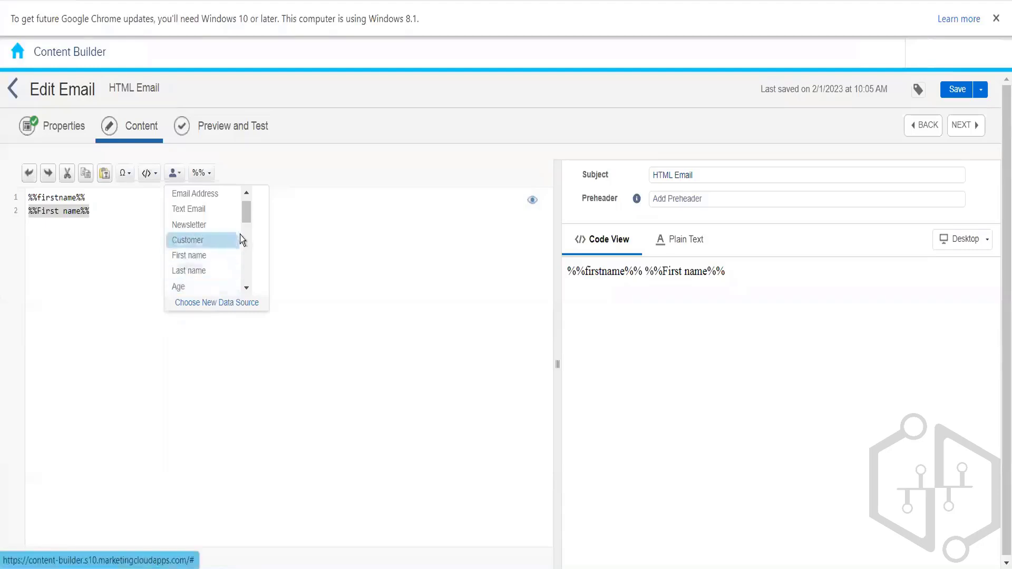
drag(248, 219, 246, 325)
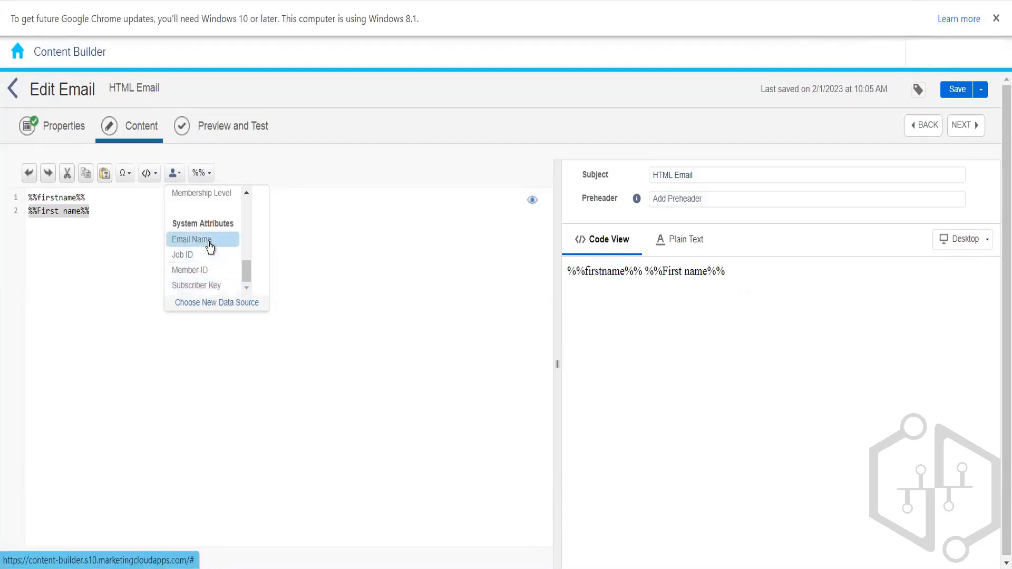
click(112, 220)
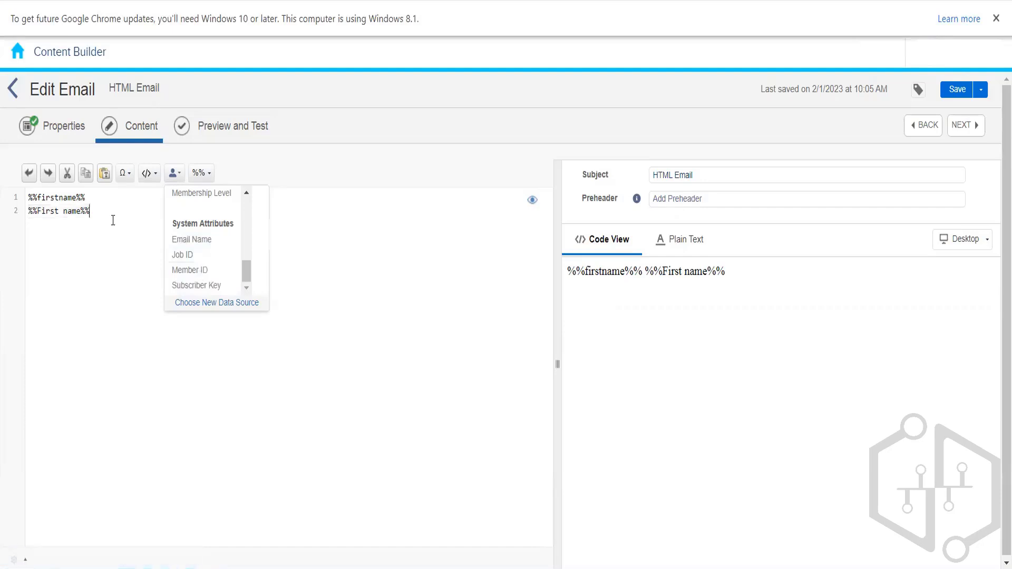
click(176, 175)
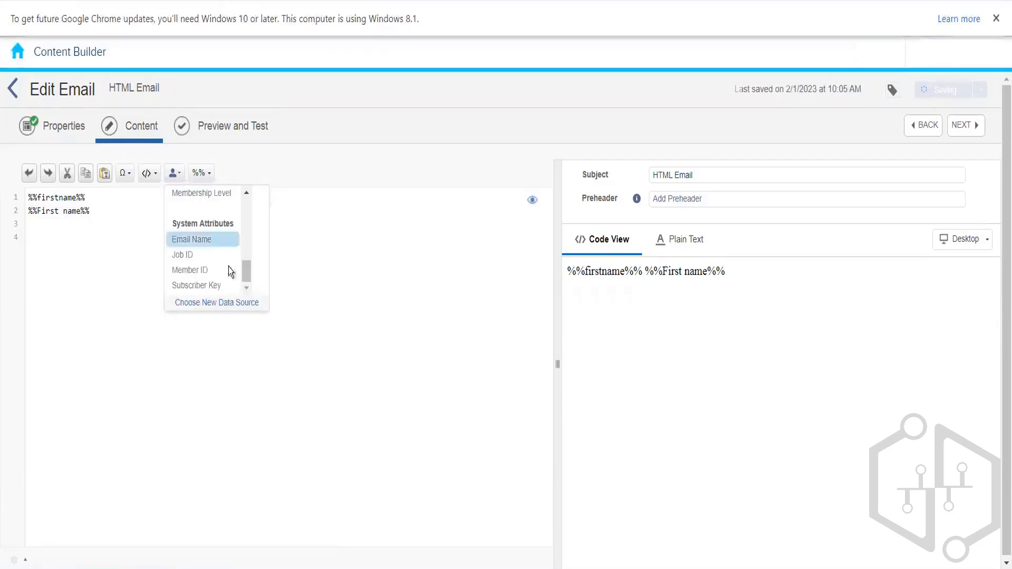
click(213, 286)
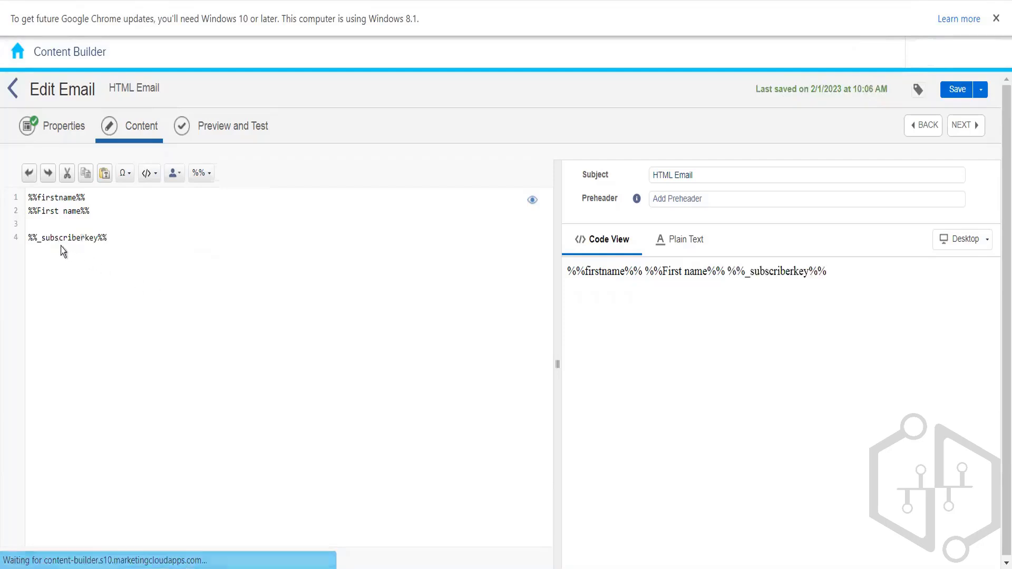
drag(108, 239, 9, 241)
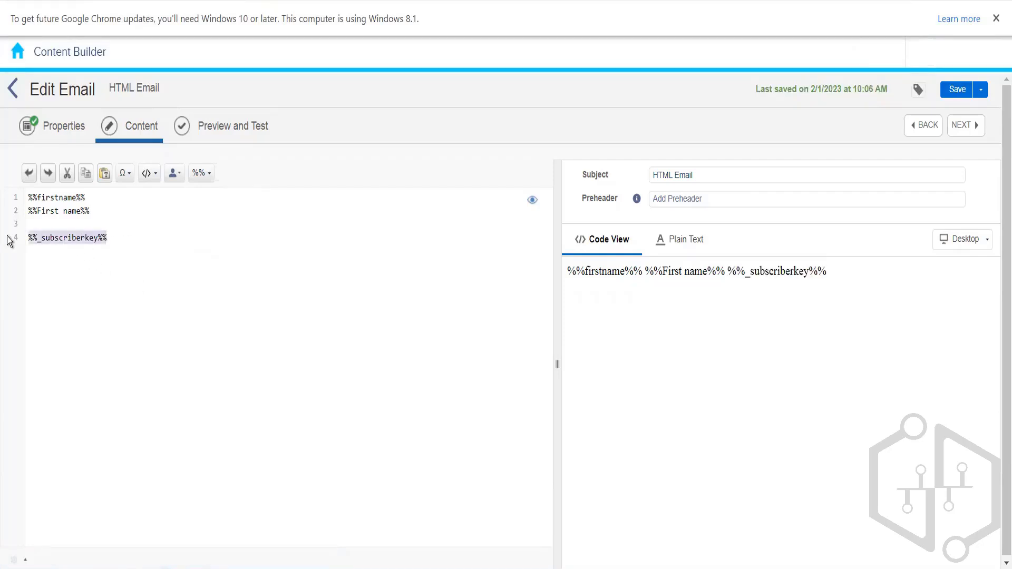
click(135, 242)
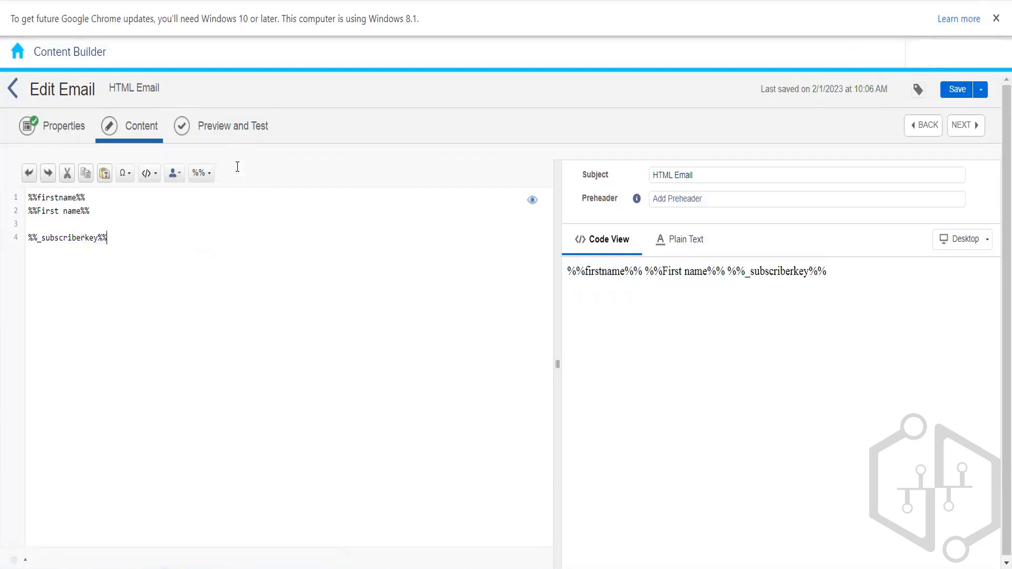
Step: Delete the %%firstname%% string from line 1 of the code and try to preview the email
click(212, 130)
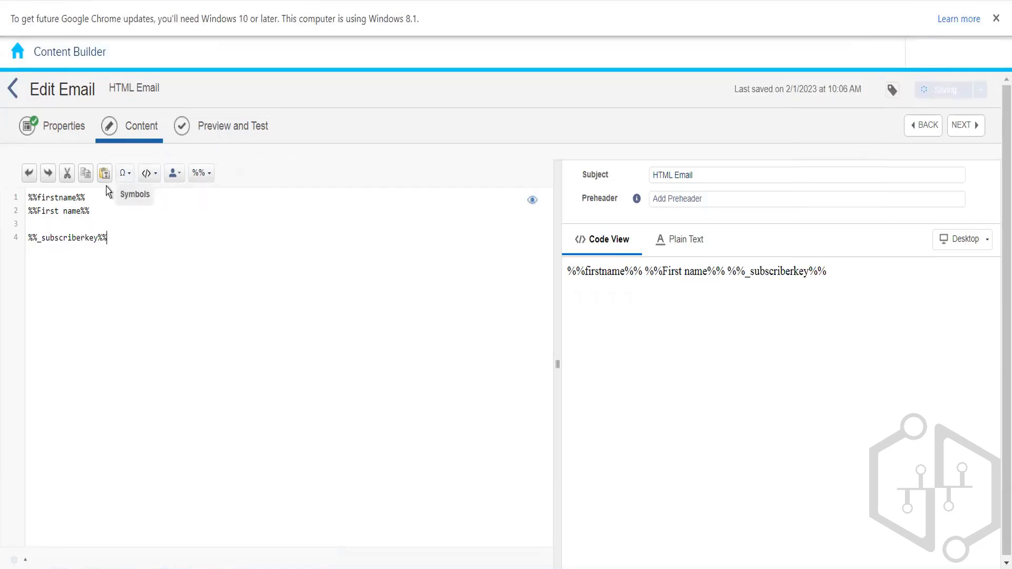
drag(104, 195, 10, 212)
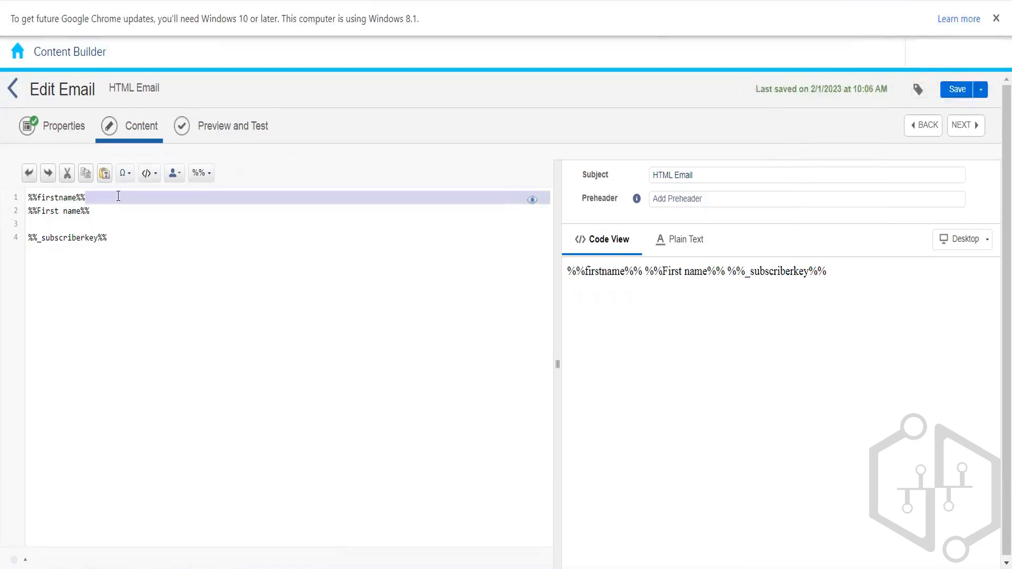
drag(118, 196, 20, 199)
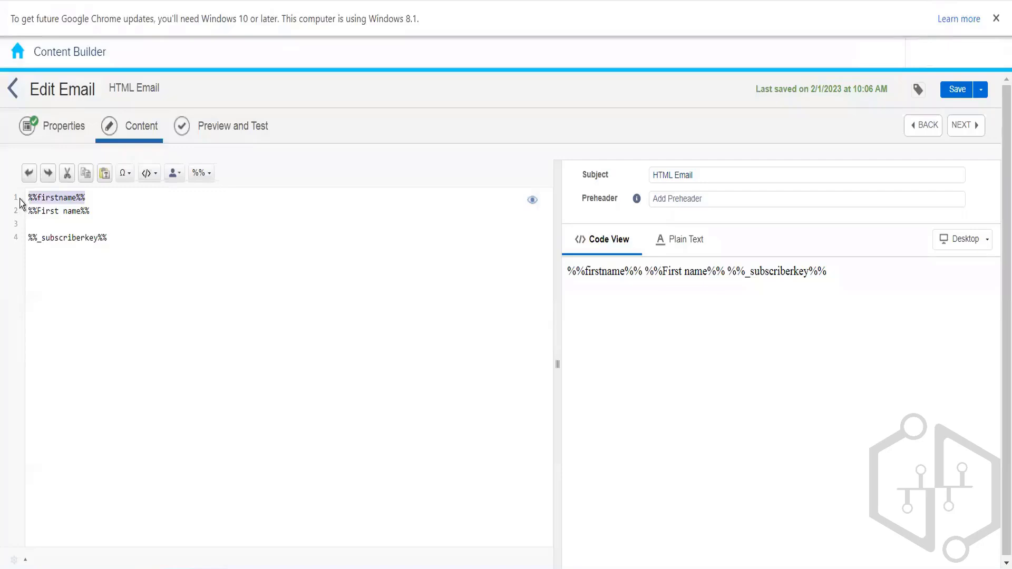
key(BackSpace)
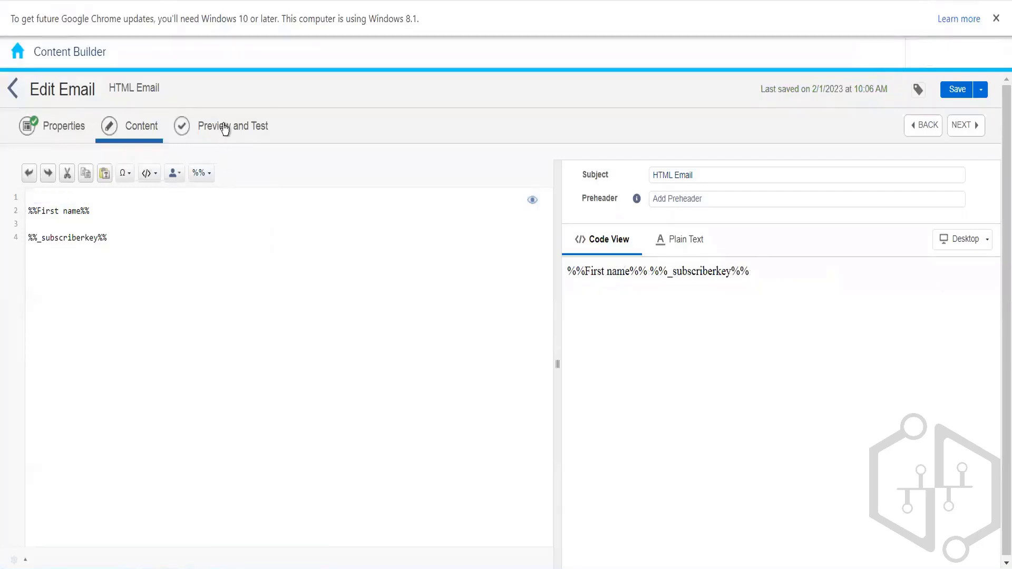
click(225, 128)
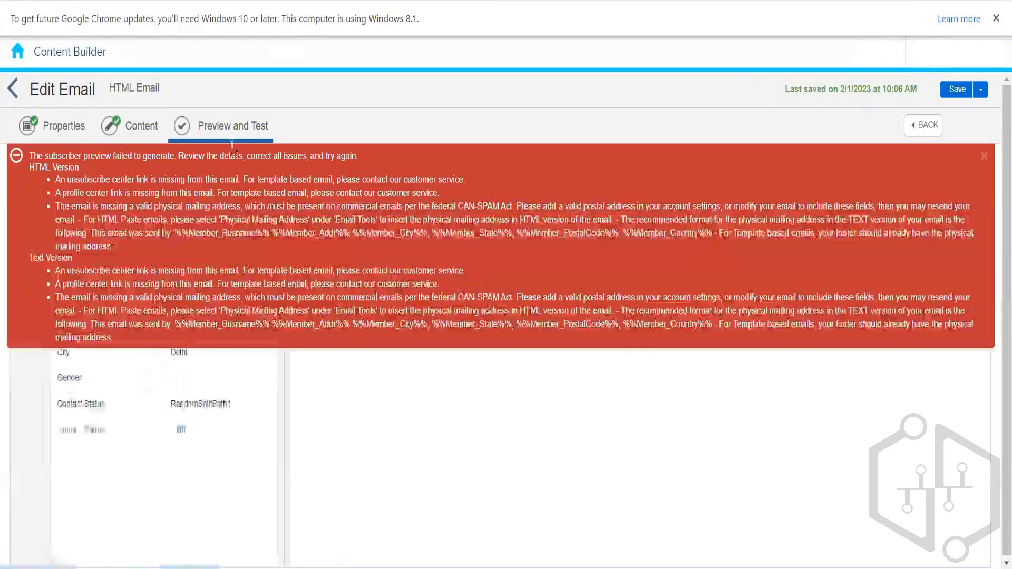
Step: Return to the email code, add two blank lines above %%First name%%, and insert the Physical Mailing Address (Required) snippet on line 1
click(141, 136)
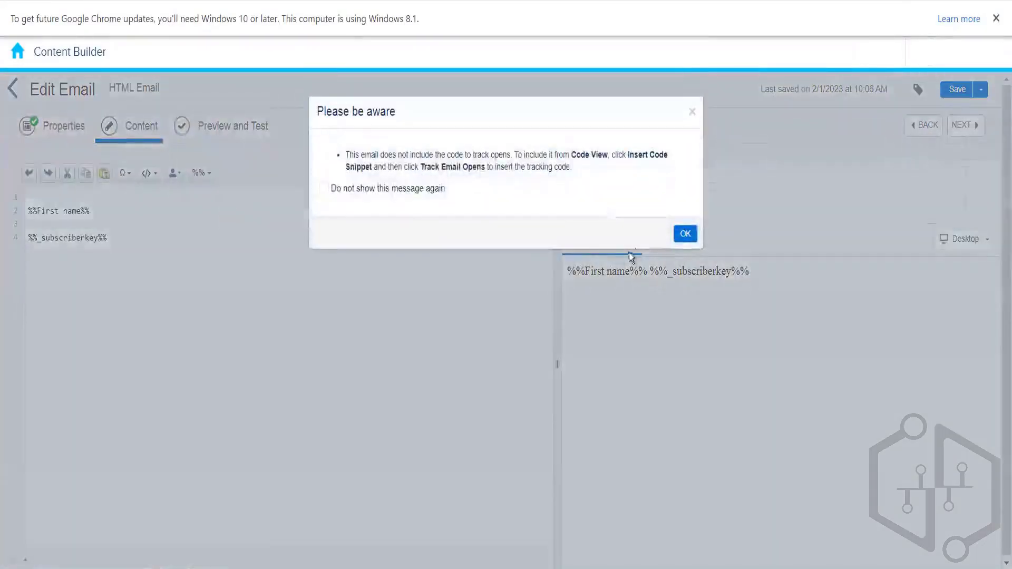
click(685, 233)
click(72, 202)
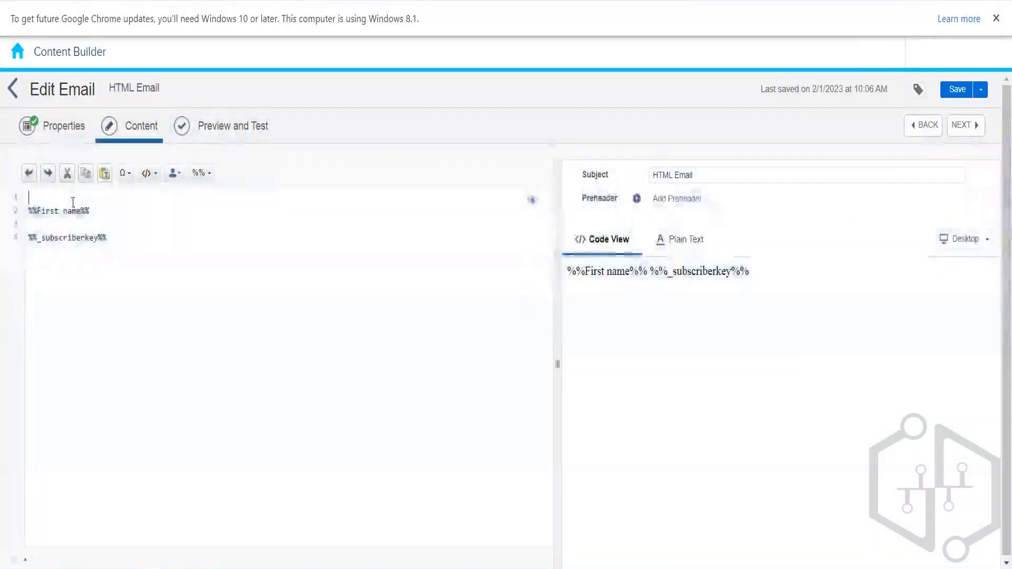
key(Return)
key(Return)
click(73, 202)
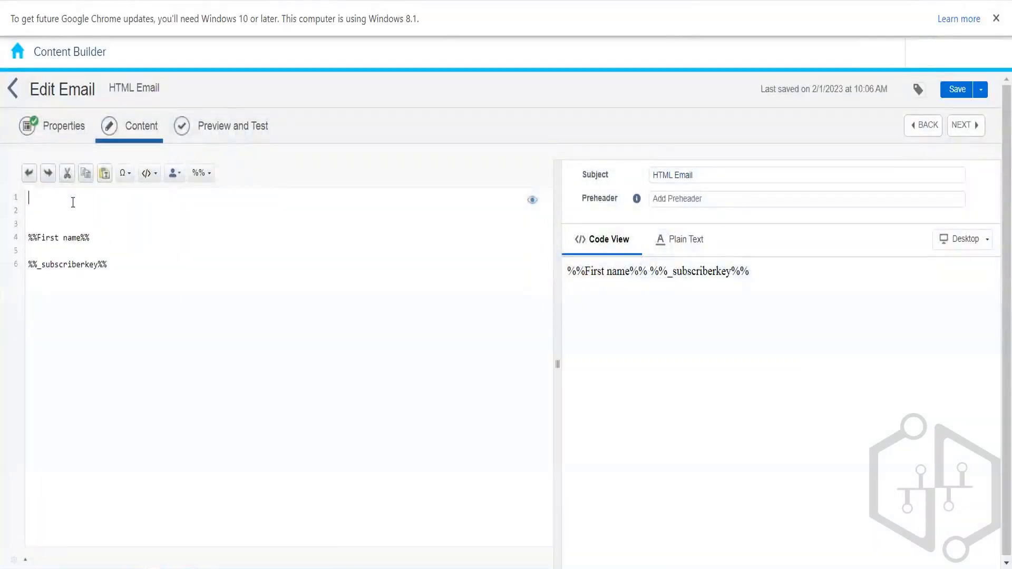
click(148, 174)
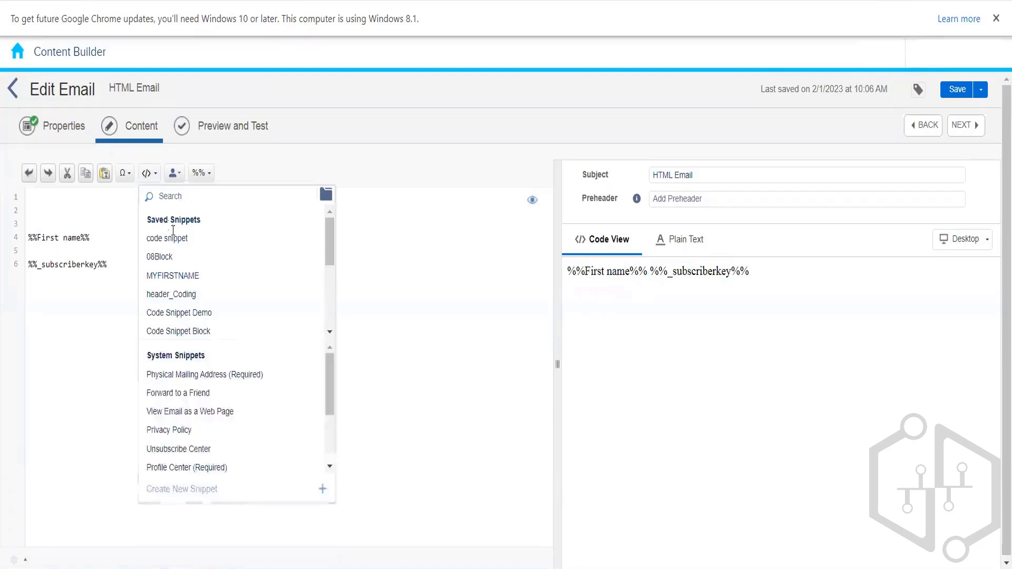
click(214, 375)
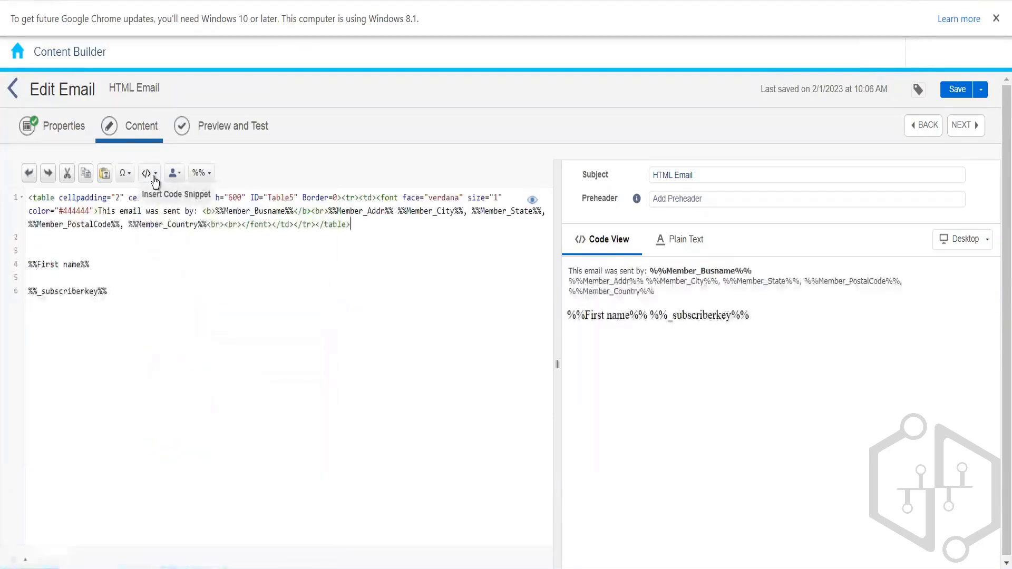
Step: Insert the Unsubscribe Center and Profile Center (Required) system snippets directly after the mailing address table
click(154, 179)
click(198, 448)
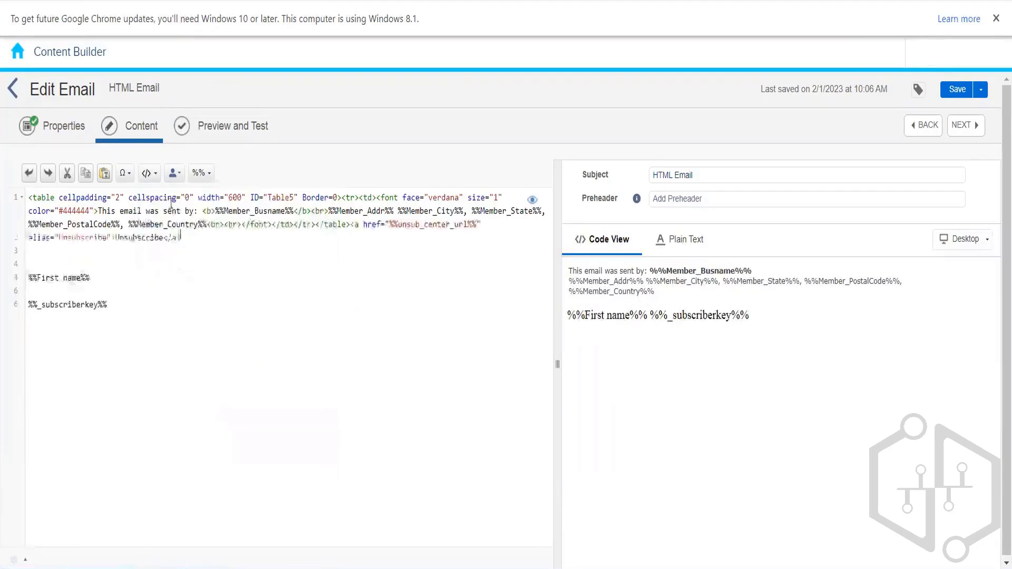
click(153, 179)
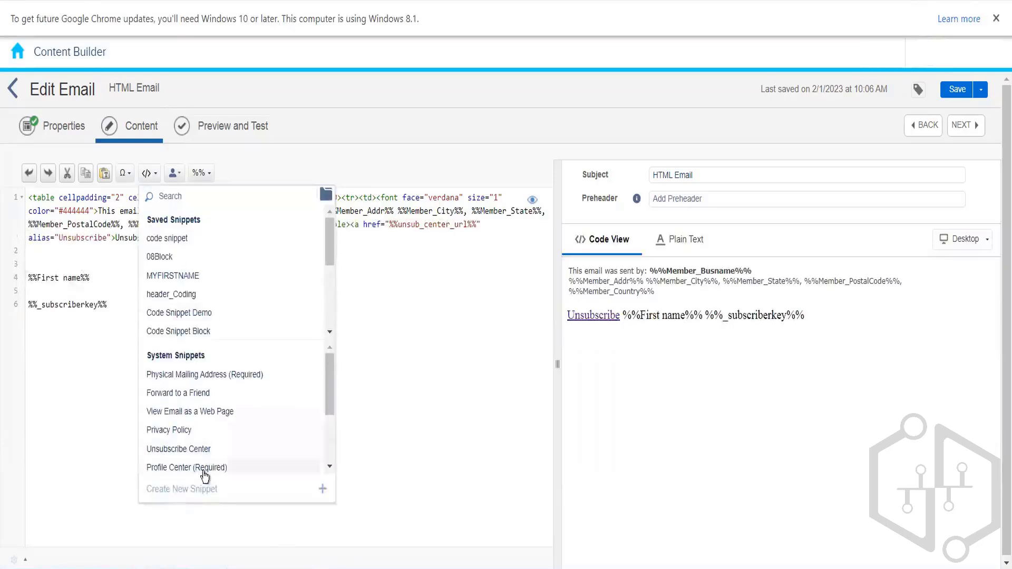
click(204, 469)
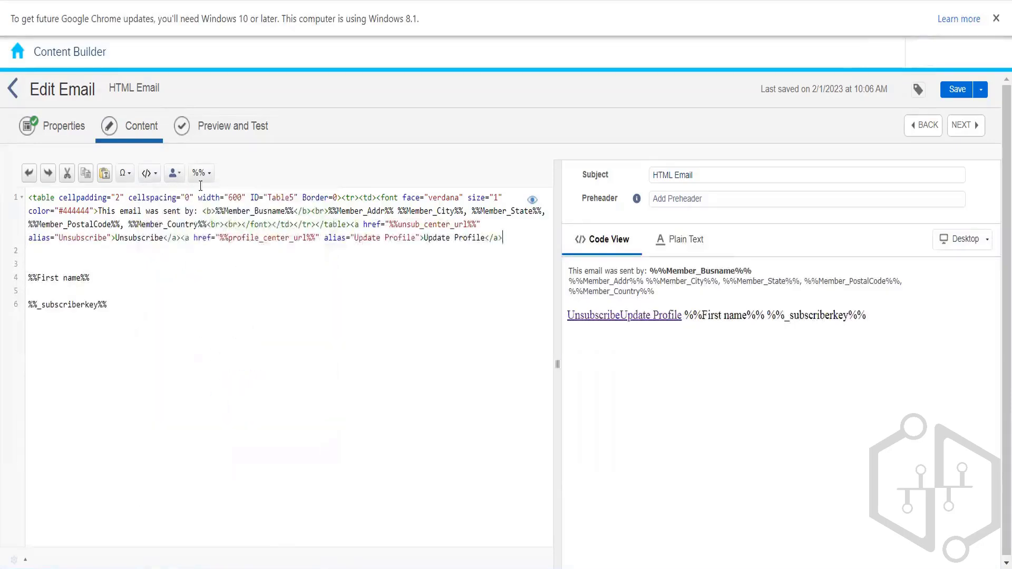
Step: Preview the email for the loaded subscriber and examine both its layout and plain text versions
click(216, 138)
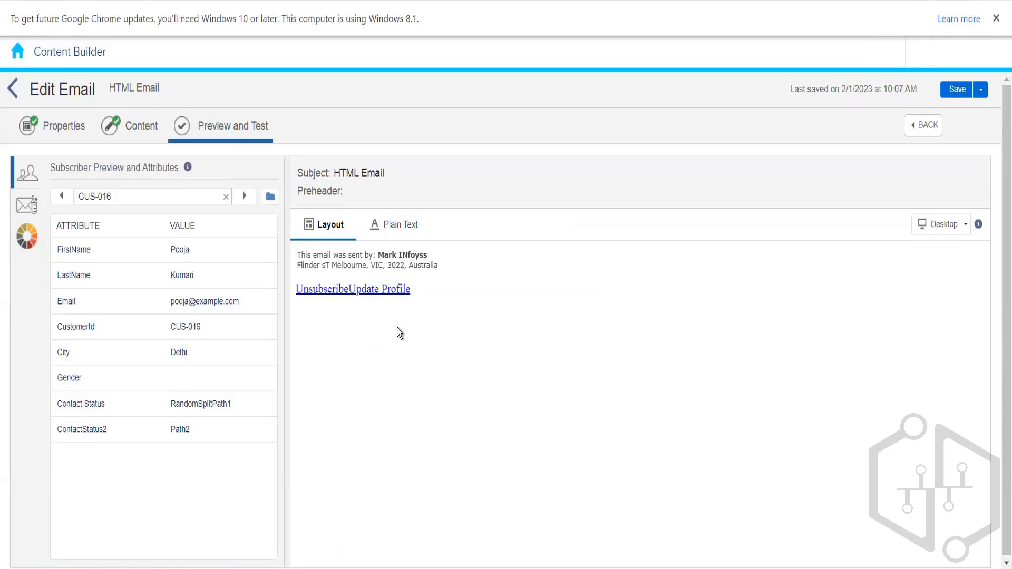
drag(412, 291, 305, 279)
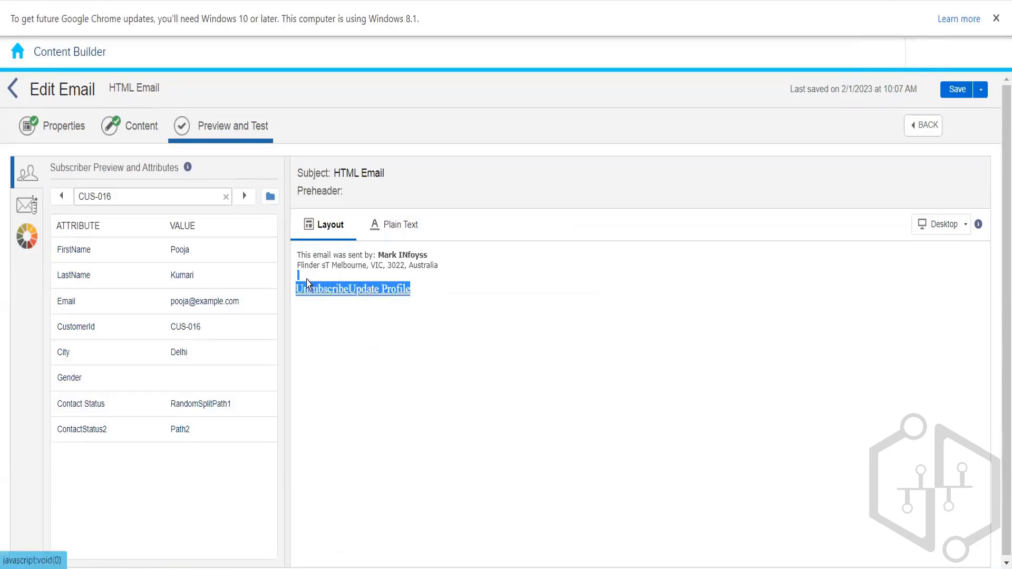
click(411, 228)
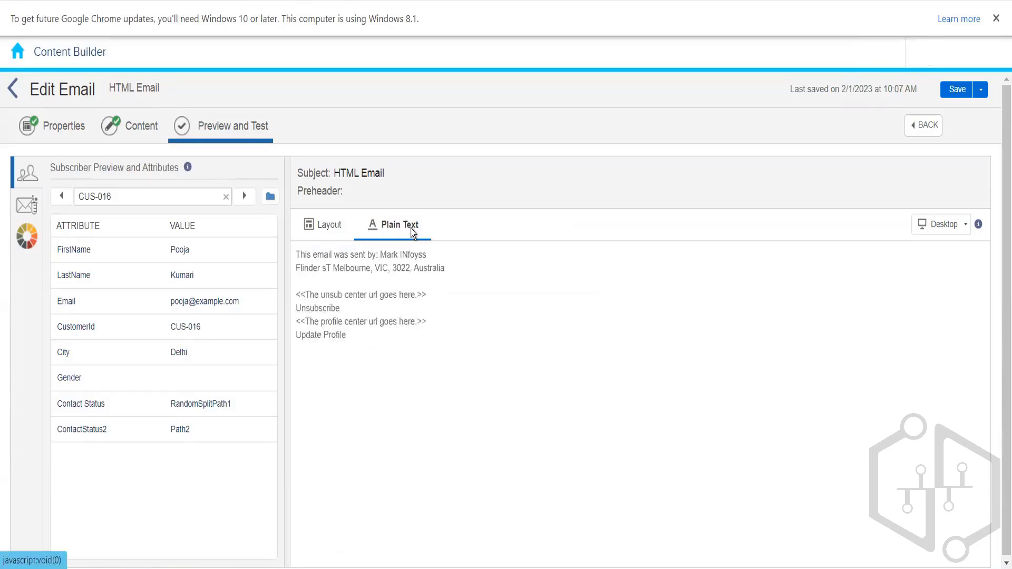
click(330, 225)
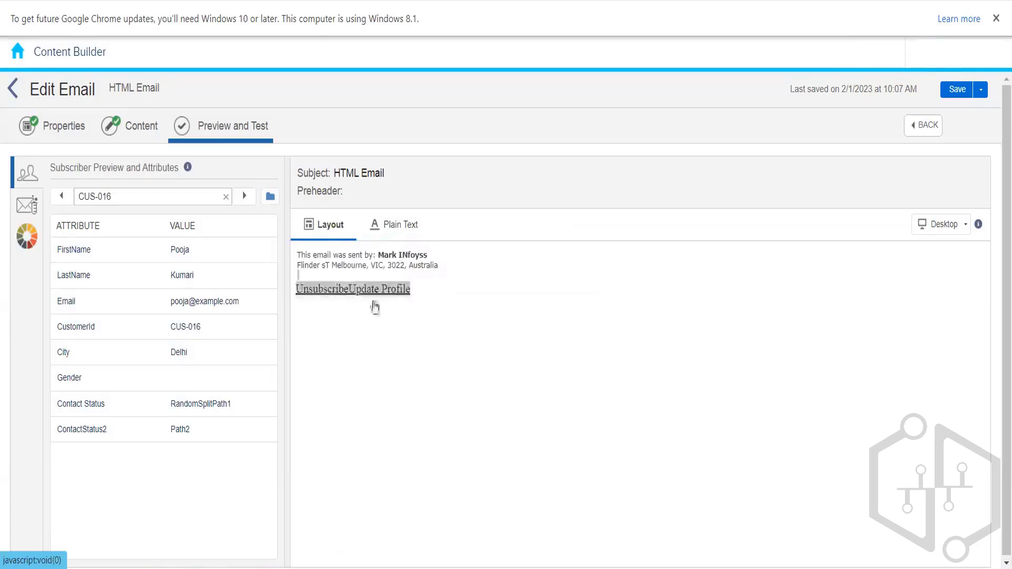
click(398, 337)
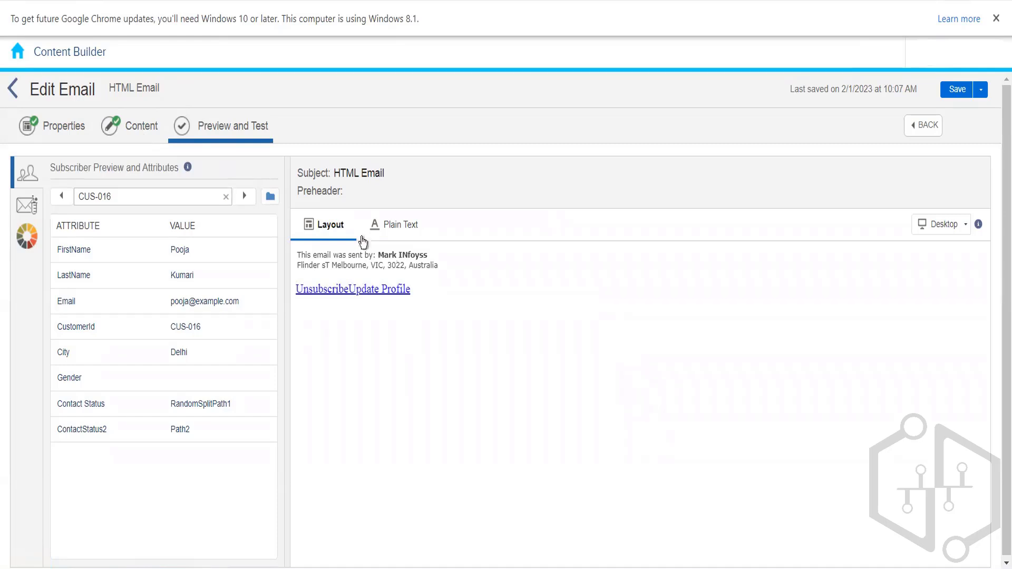
Step: Go back to the email code to check the personalization strings against the preview, and reopen the subscriber preview
click(138, 133)
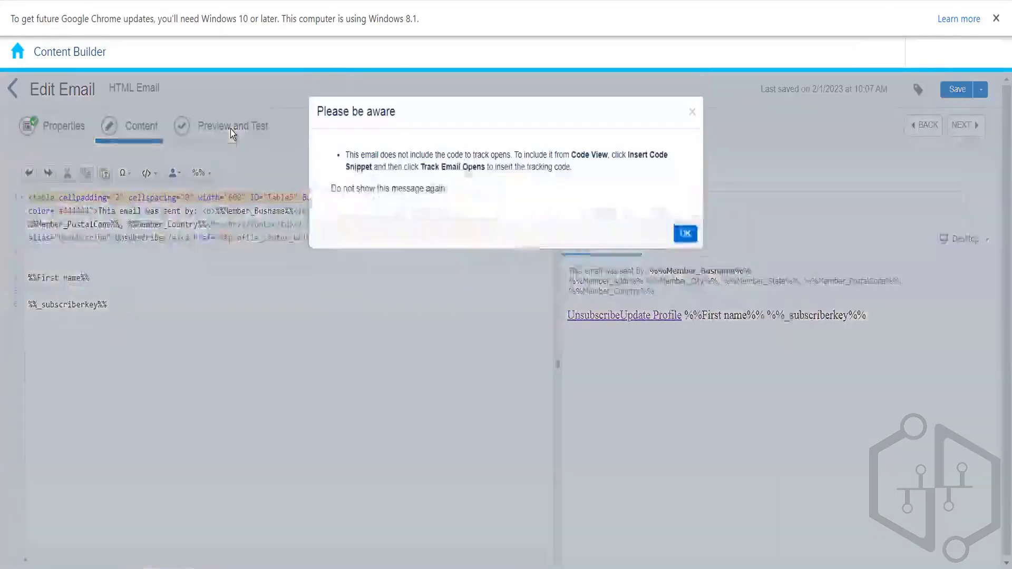
click(685, 233)
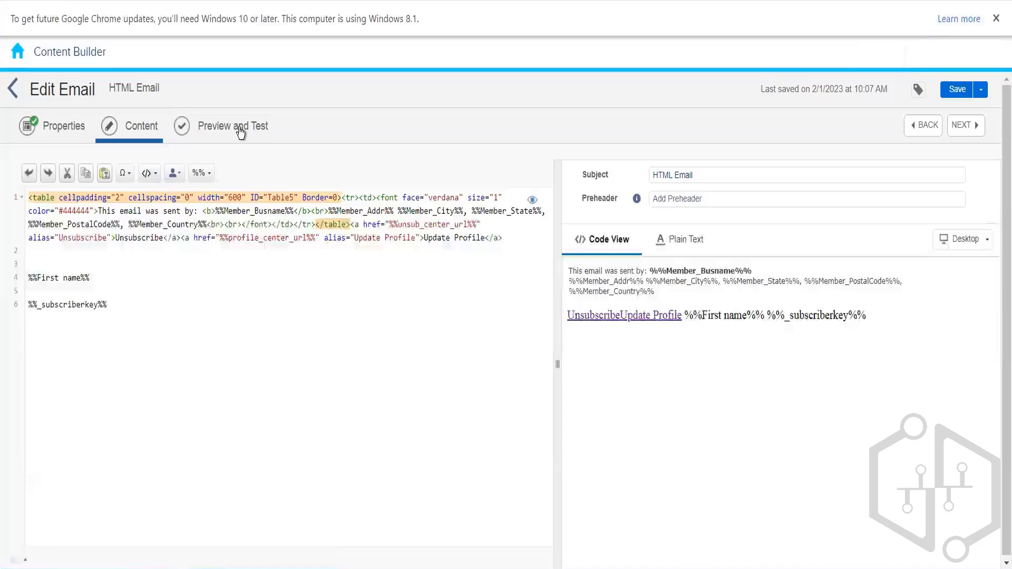
click(240, 132)
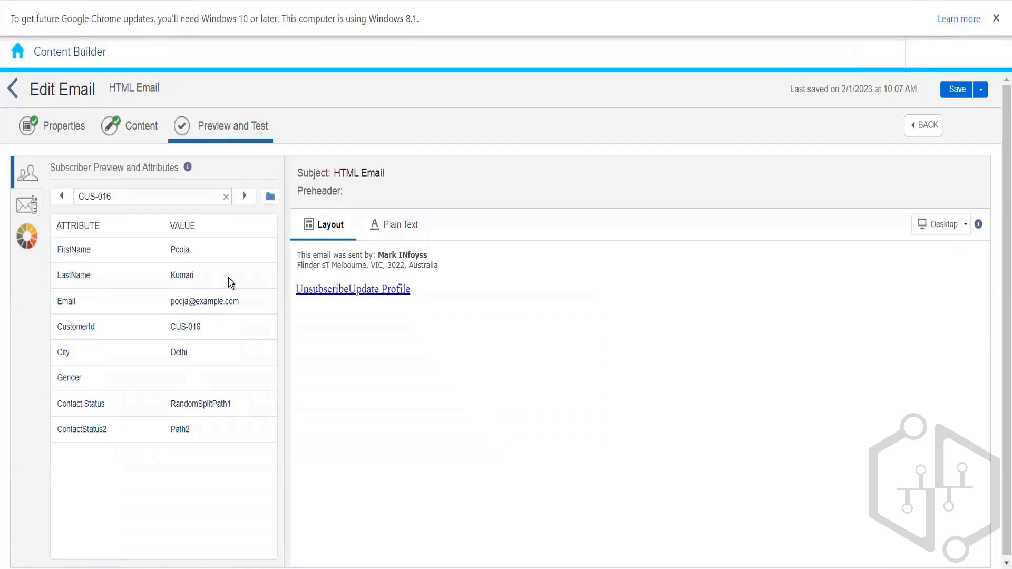
Step: Choose the first record of the Customer Information DE 010 data extension as the preview recipient
click(268, 199)
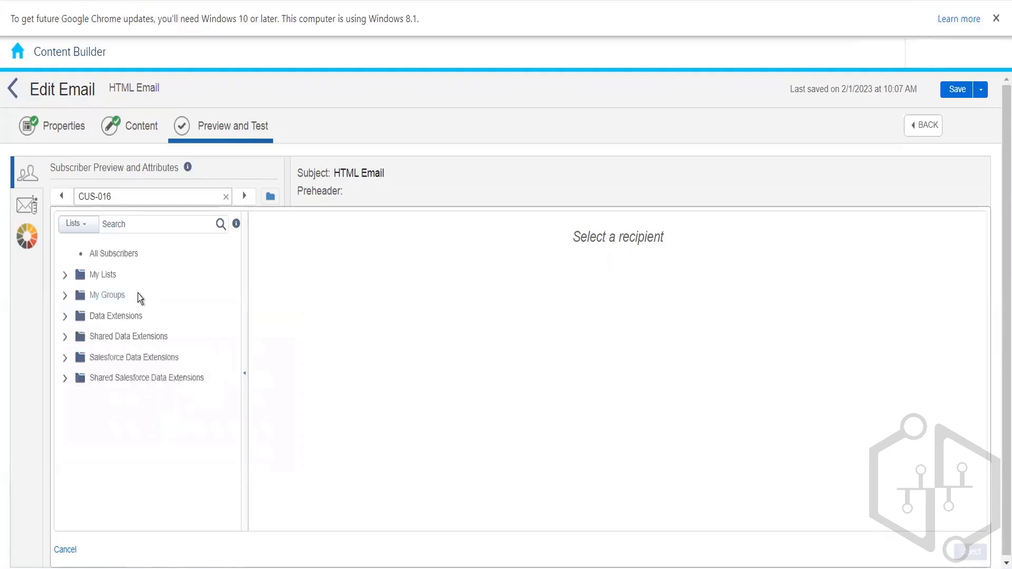
click(64, 317)
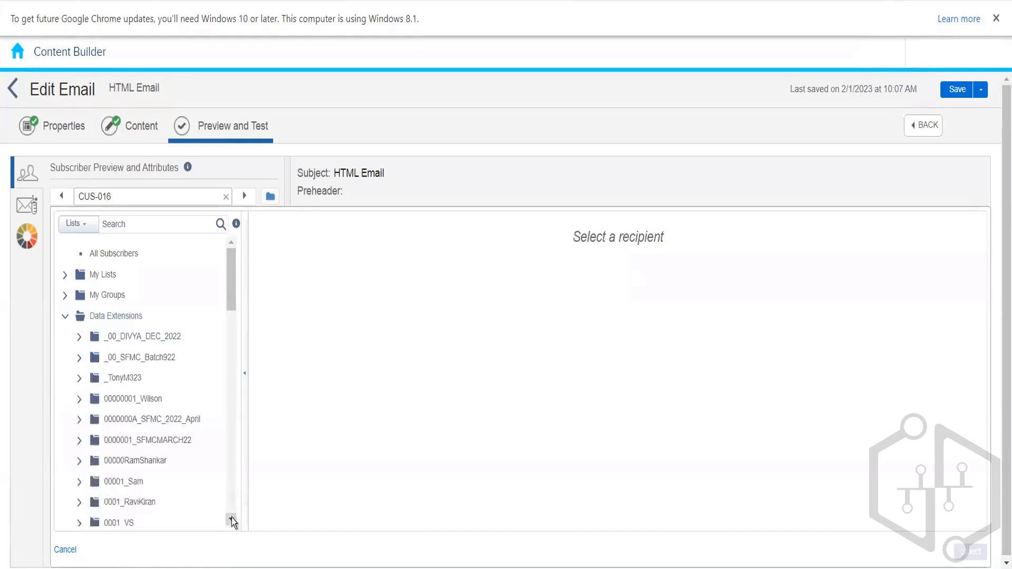
drag(232, 520, 232, 519)
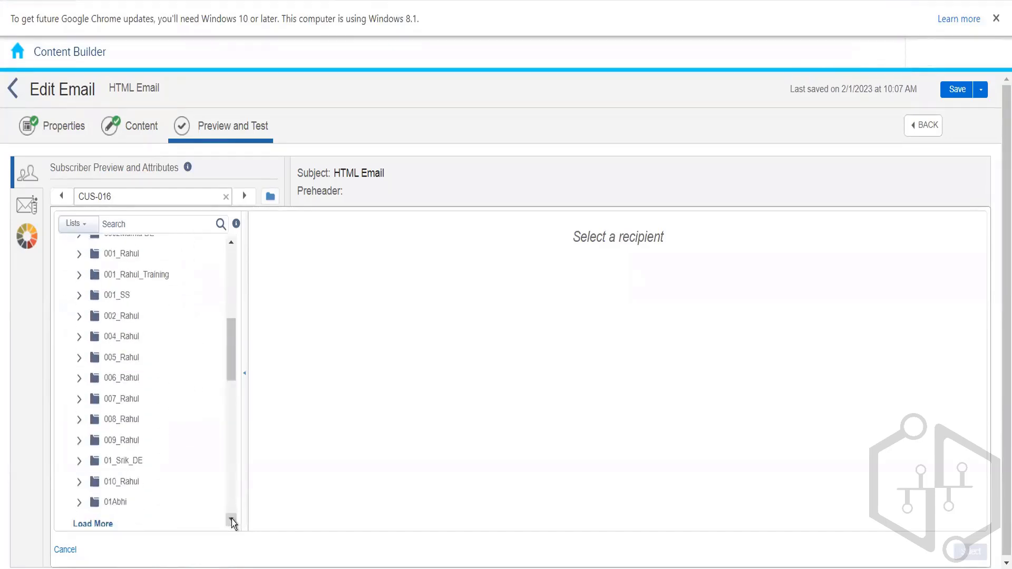
click(79, 483)
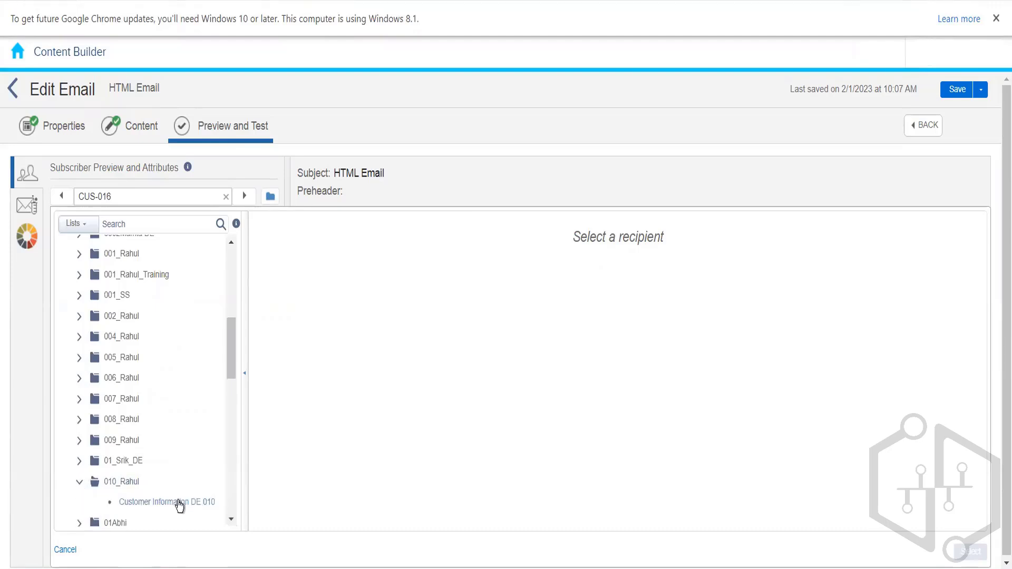
click(180, 503)
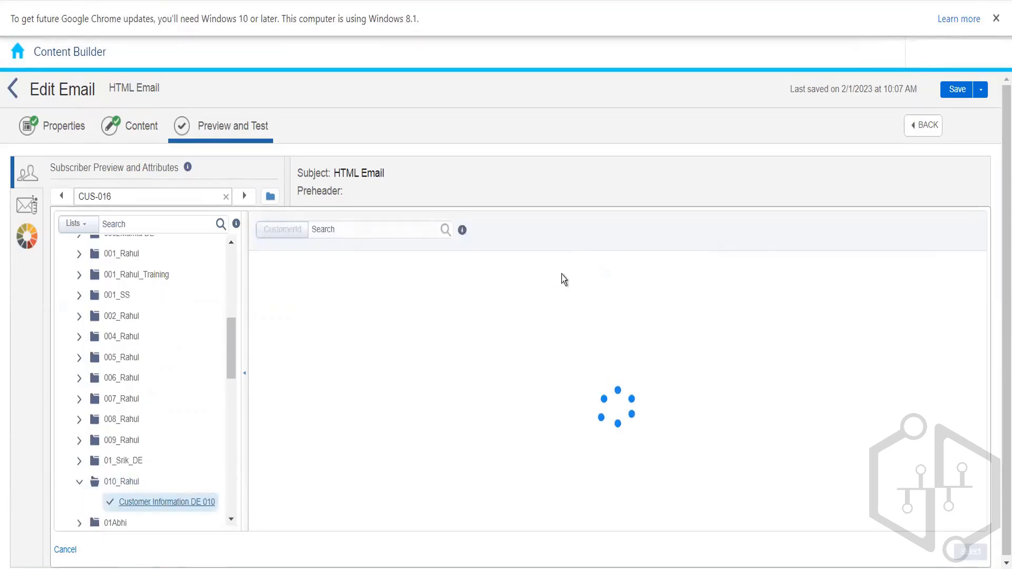
click(580, 300)
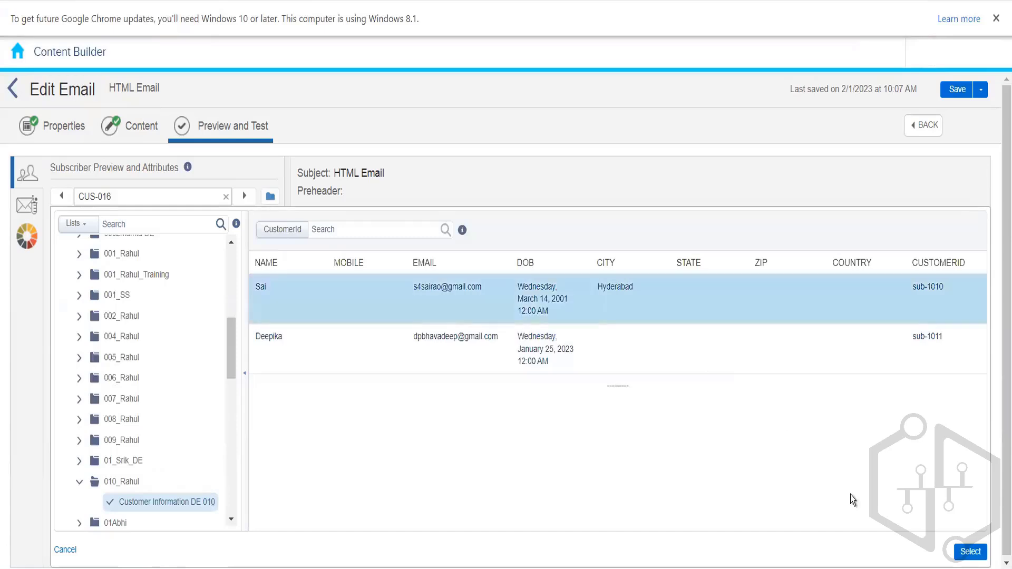
click(970, 552)
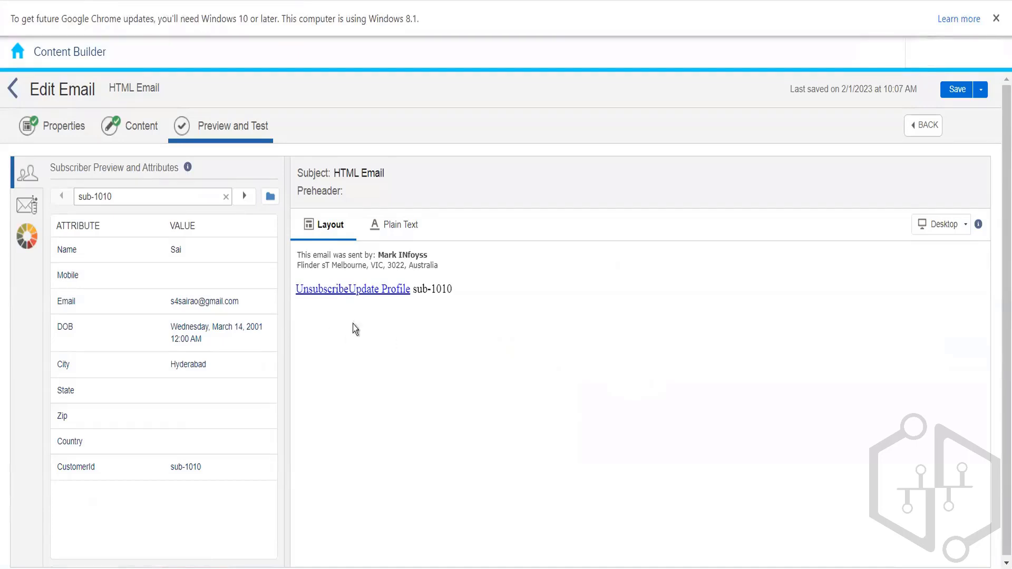
Step: Compare the rendered subscriber key in the preview with the personalization strings in the email code, and reopen the preview
drag(451, 291, 414, 291)
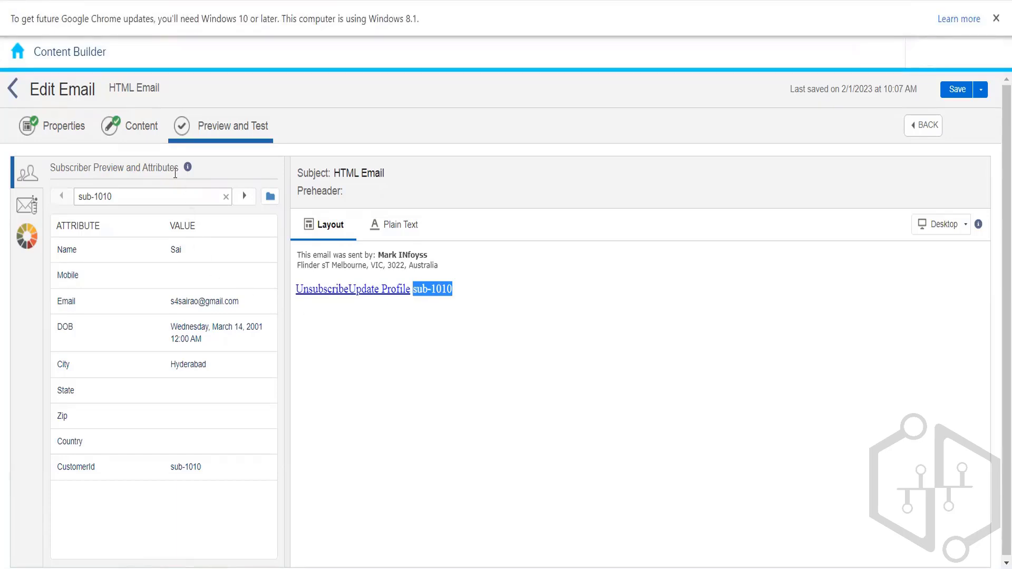
click(142, 126)
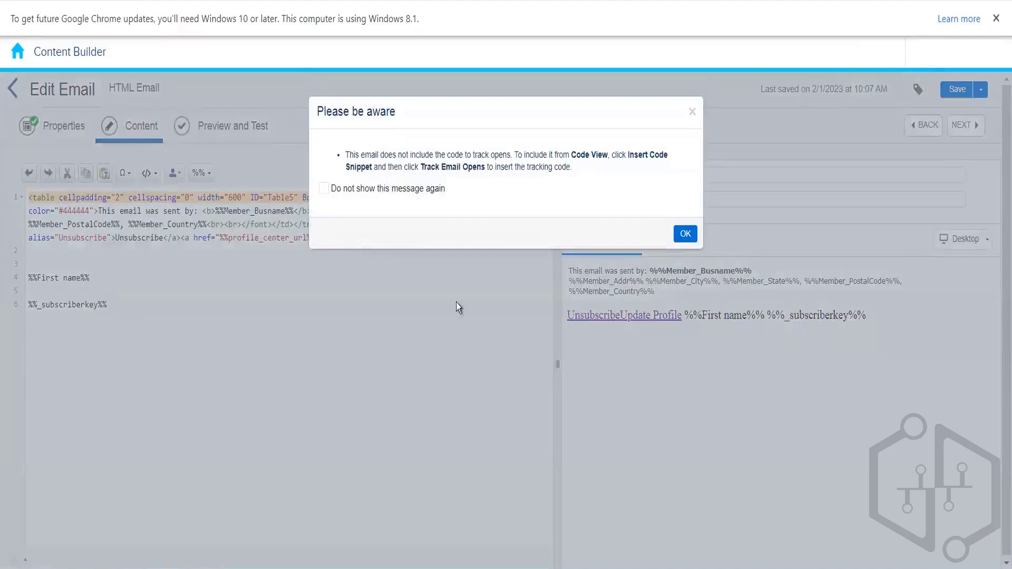
click(685, 234)
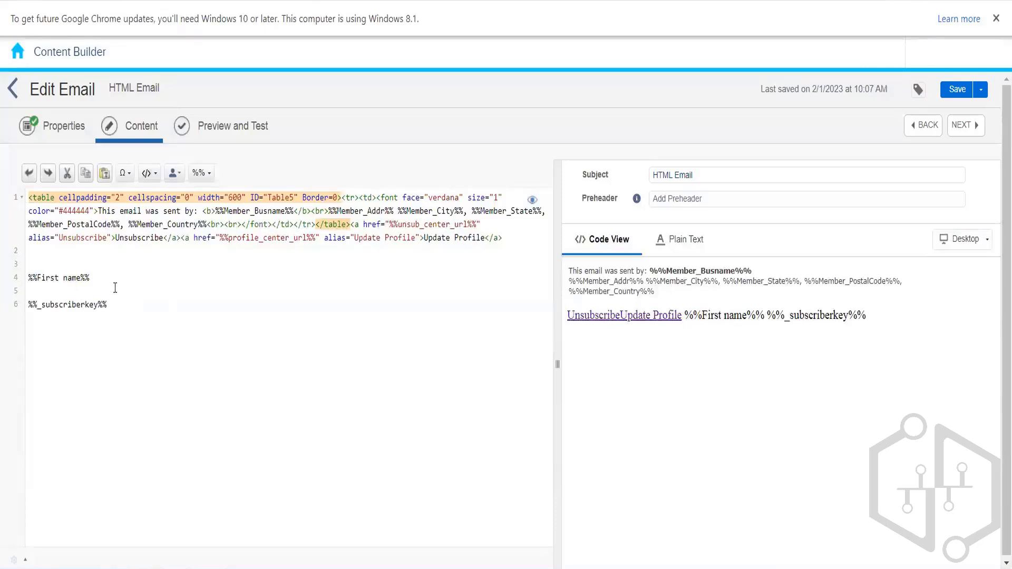
click(227, 132)
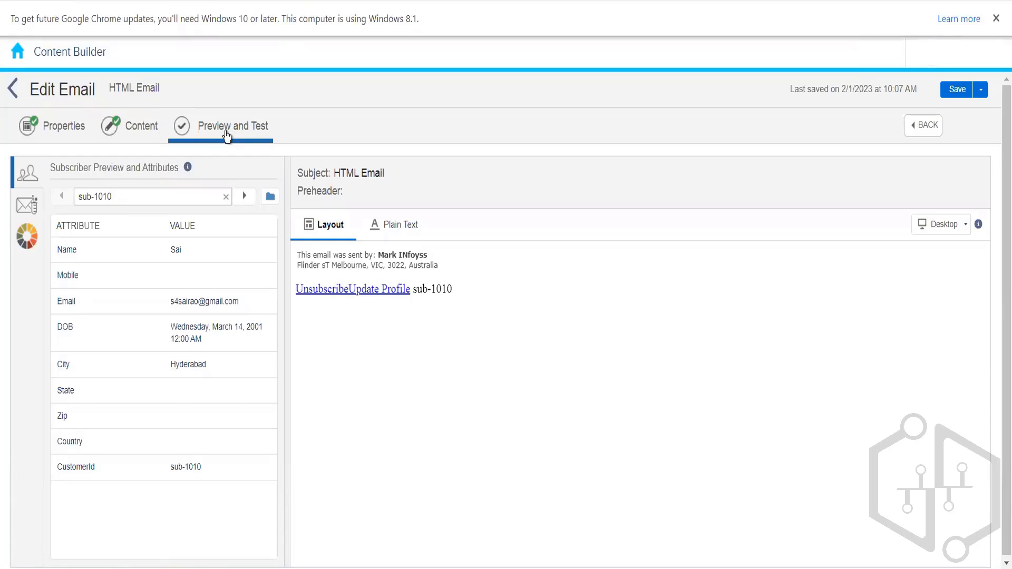
Step: Return to the email code and set the open-tracking notice not to show again
click(140, 134)
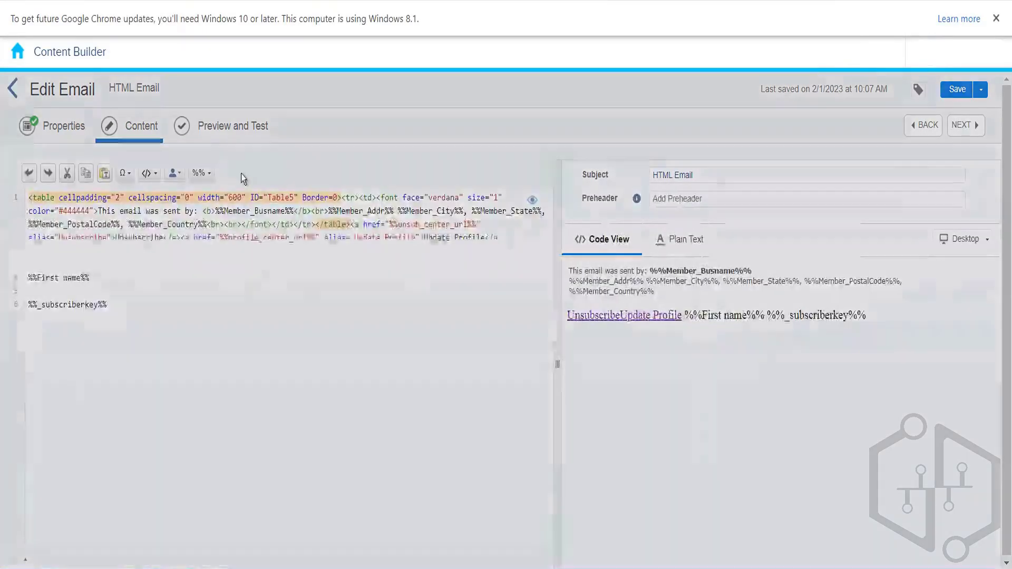
click(334, 191)
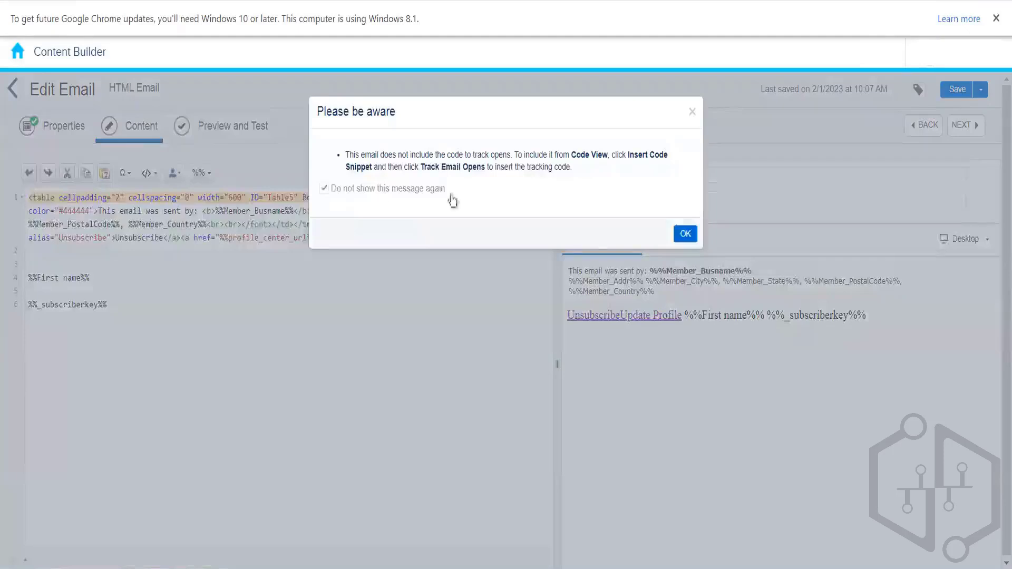
click(685, 234)
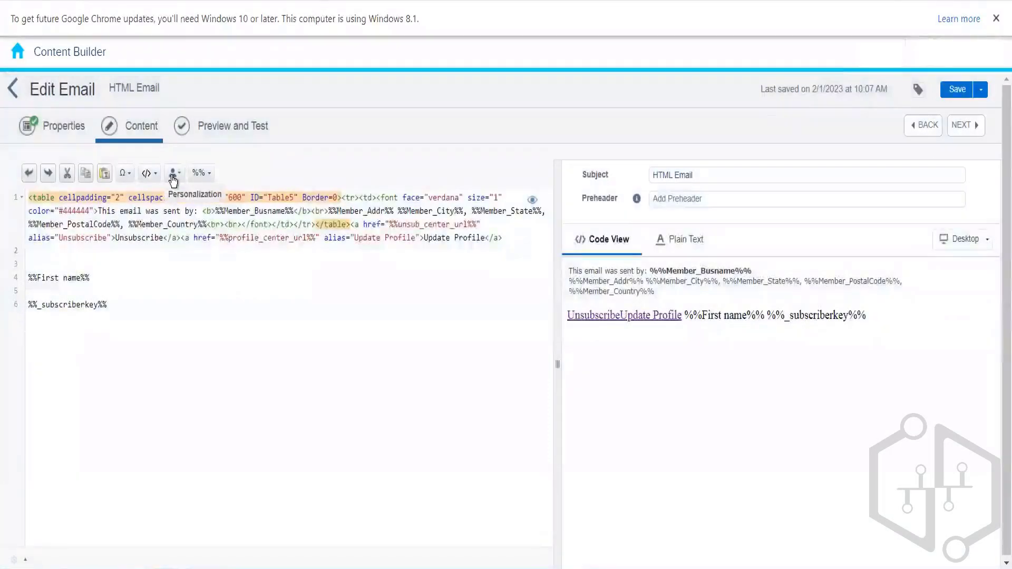
Step: Insert the First name profile attribute and move it to its own line above the existing %%First name%% string
click(173, 176)
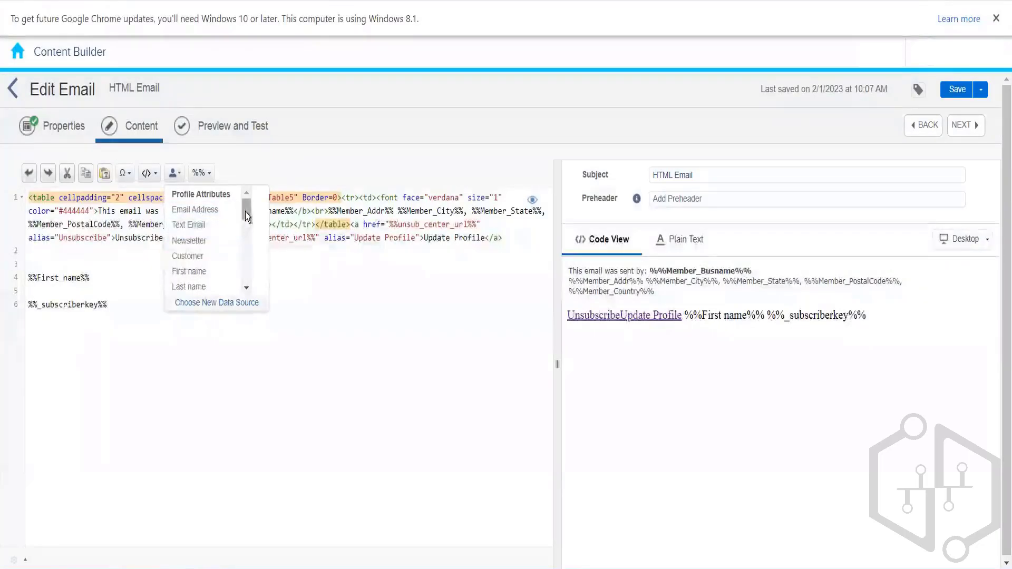
click(202, 272)
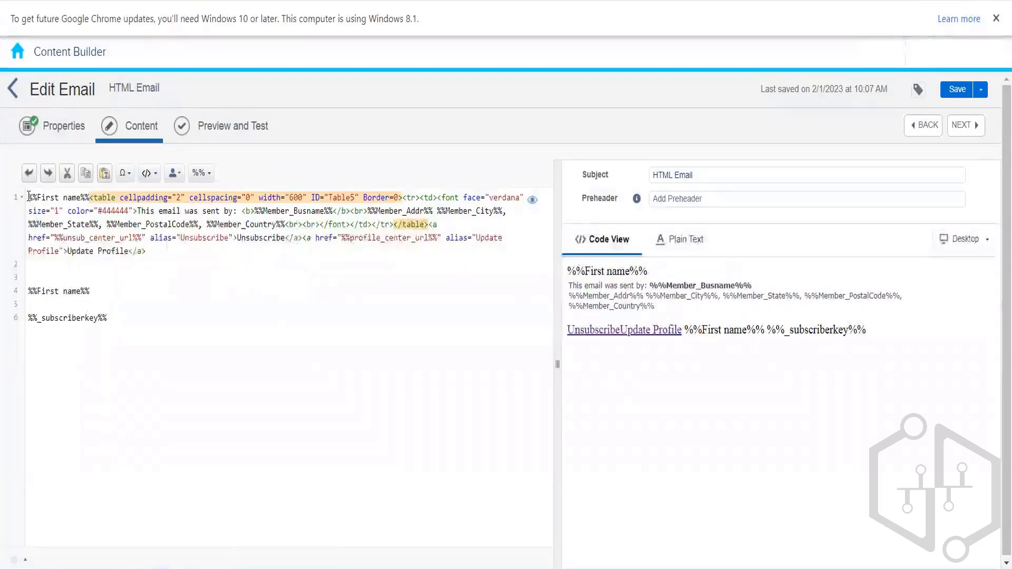
drag(28, 196, 90, 197)
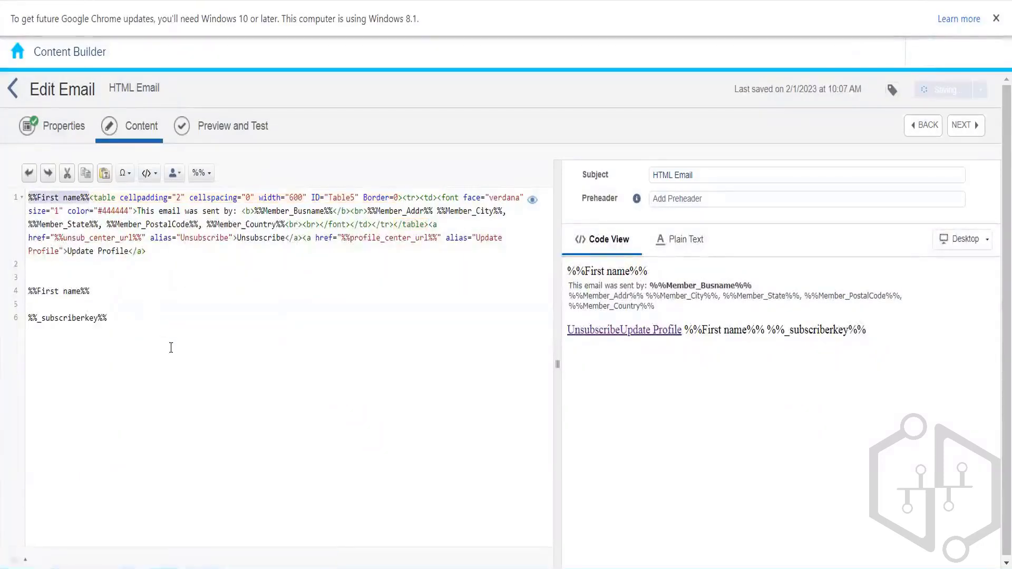
key(ctrl+x)
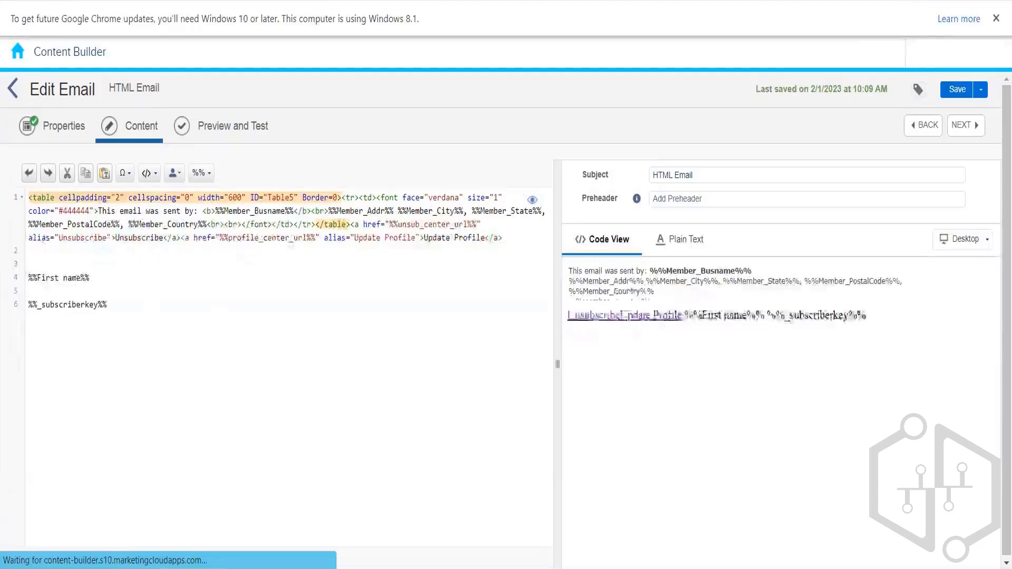
click(59, 256)
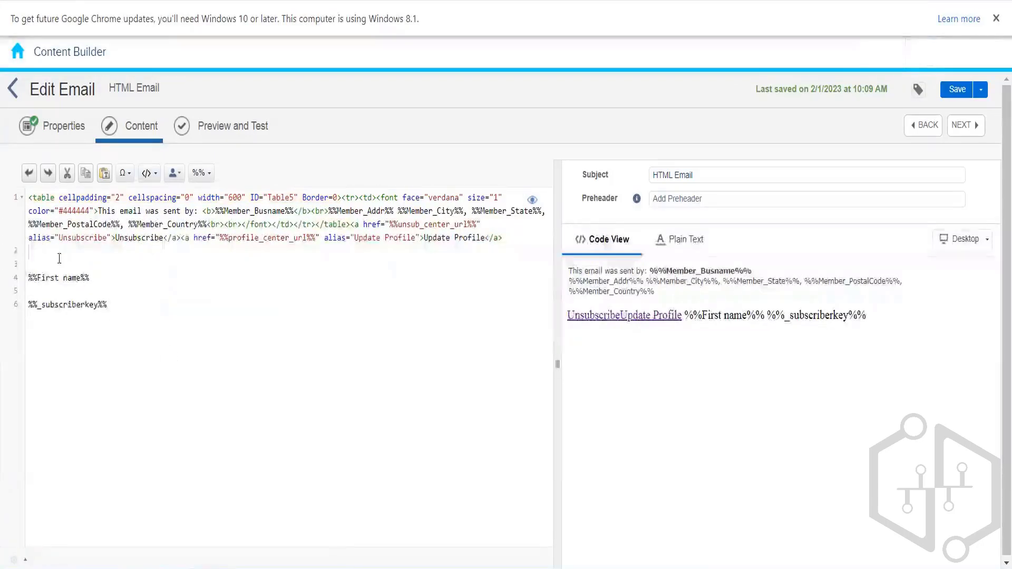
key(Return)
key(ctrl+v)
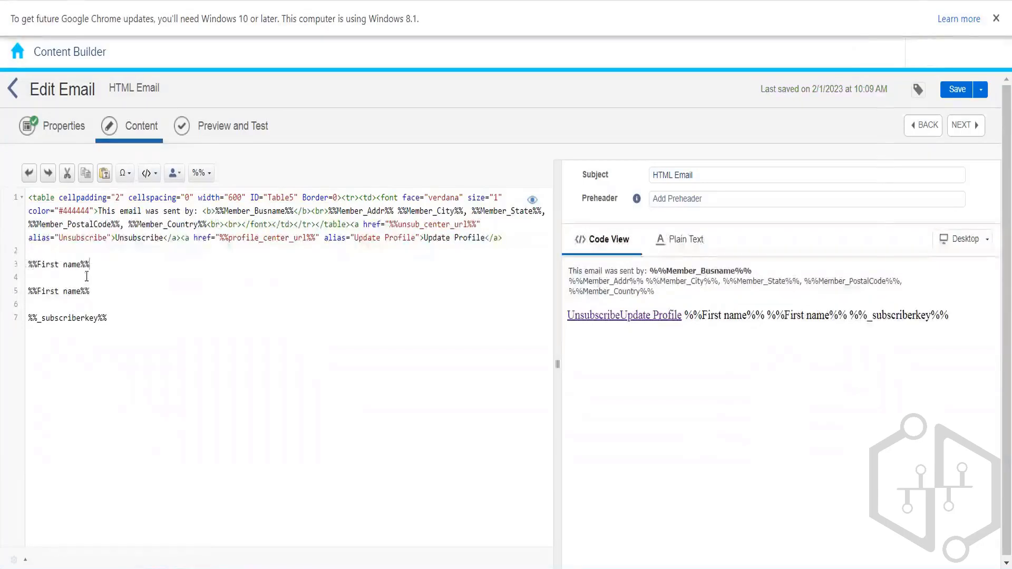
drag(82, 264, 37, 264)
key(ctrl+s)
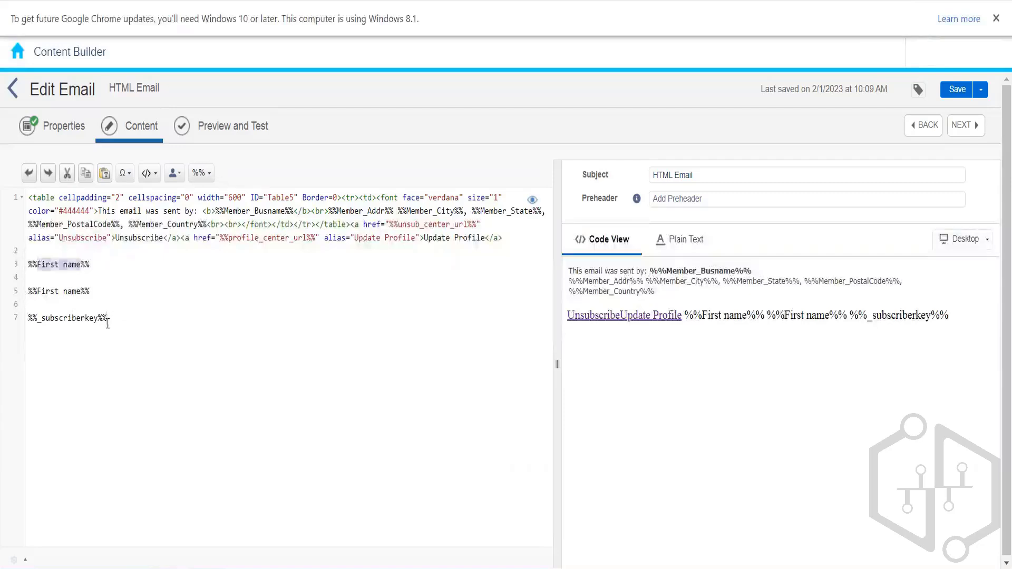
Step: Check the recipient's attribute names in the preview and add %%Name%% on line 9 of the code, below %%_subscriberkey%%
click(248, 346)
key(Return)
key(Return)
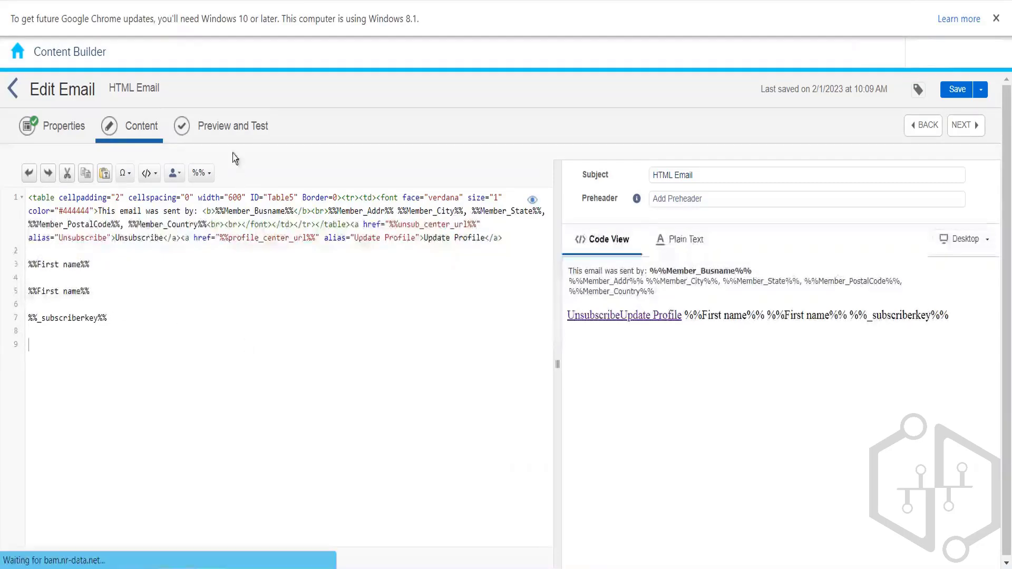
click(225, 135)
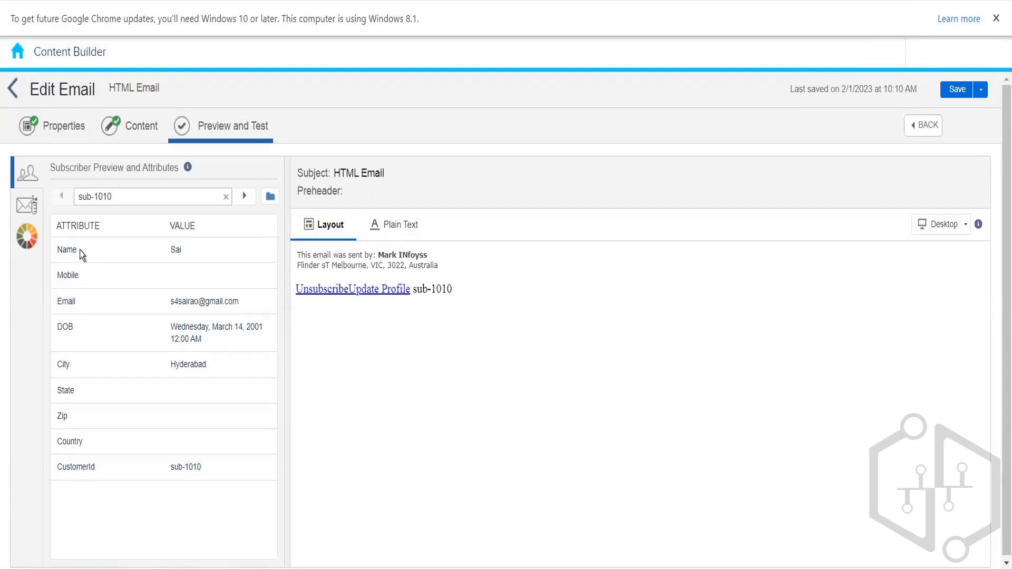
click(135, 138)
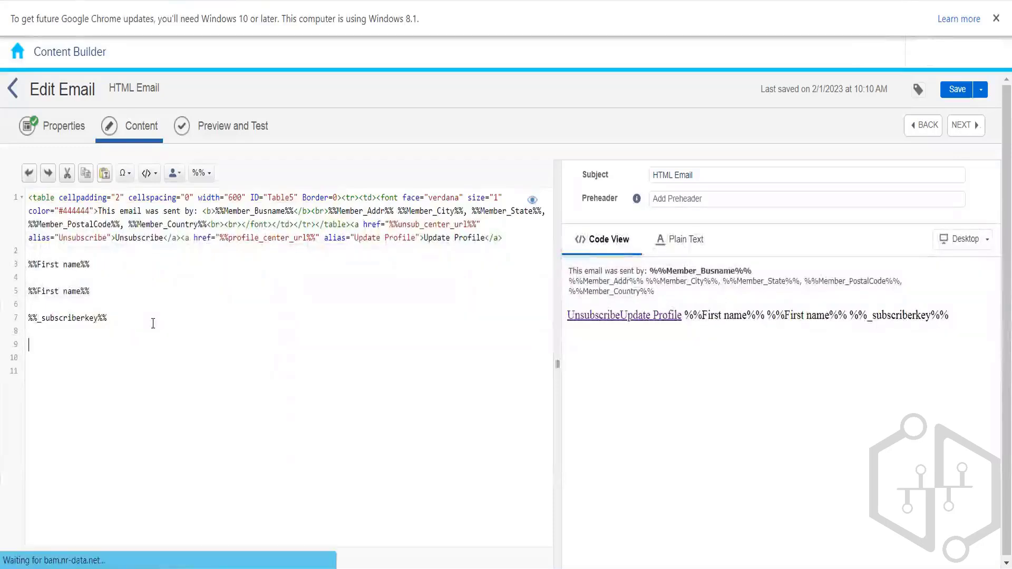
text(%%)
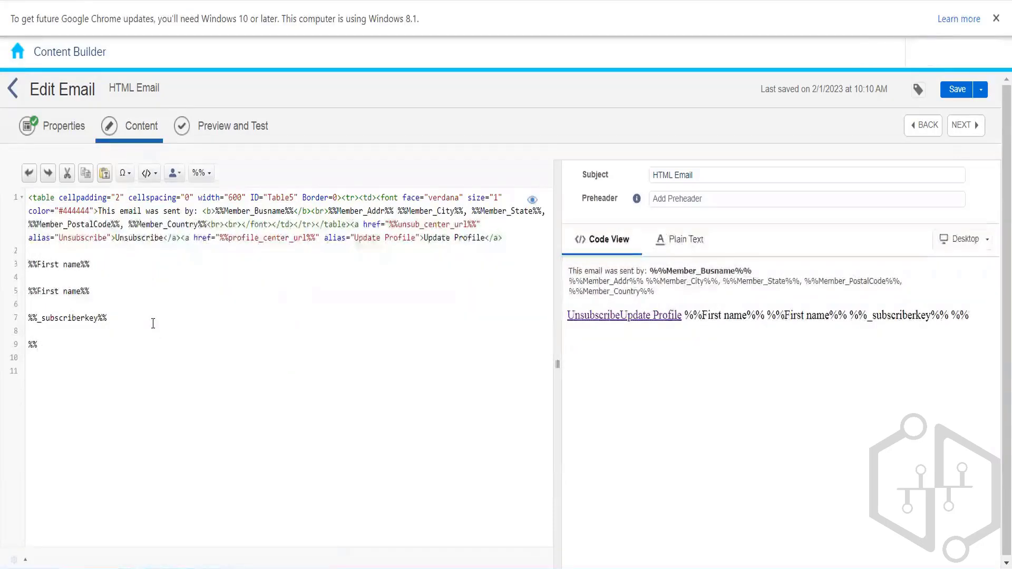
text(Name%%)
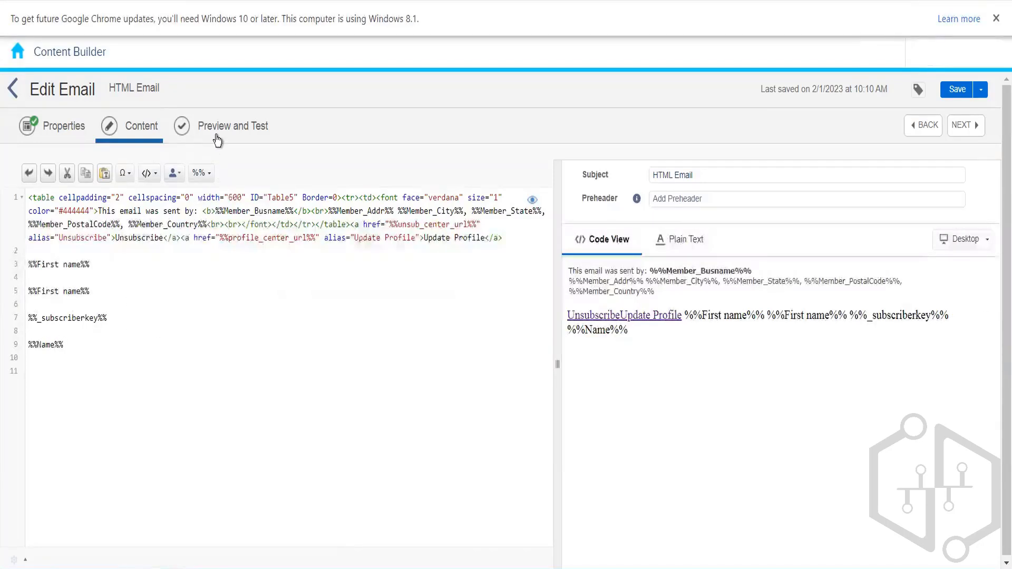
Step: Preview the email and compare the rendered name and subscriber key with the recipient's attributes
click(216, 136)
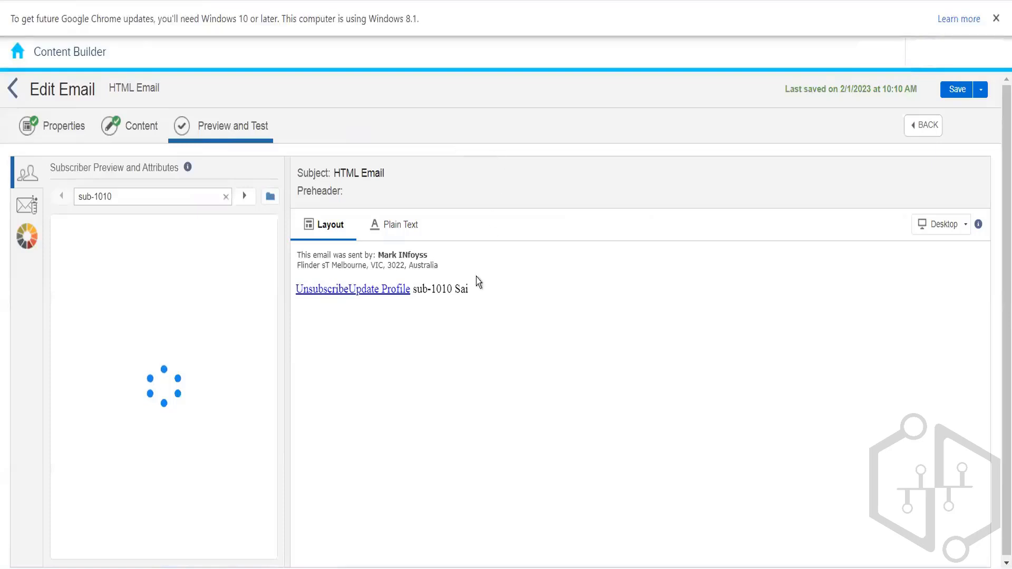
drag(455, 288, 469, 290)
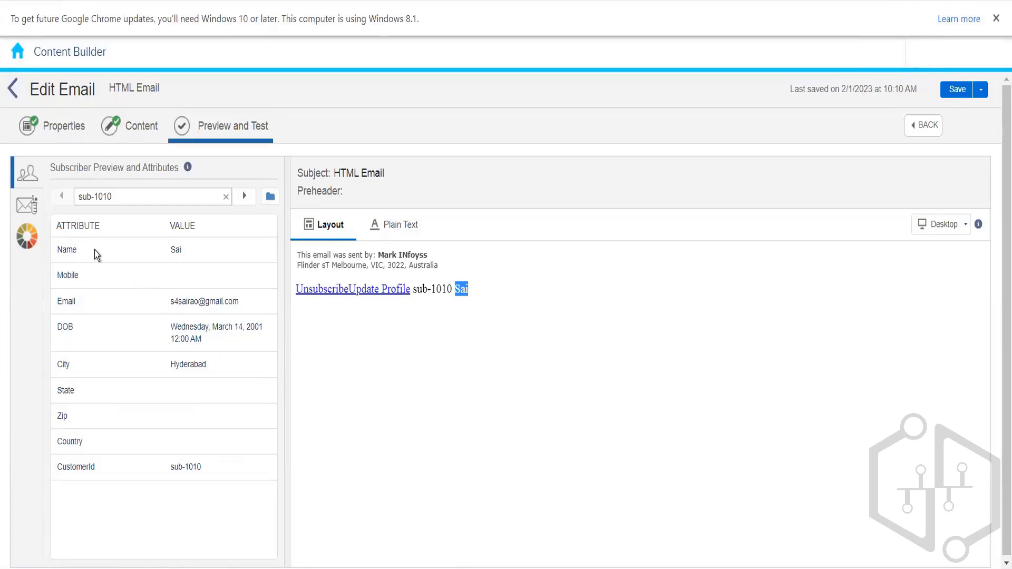
double_click(439, 288)
drag(415, 289, 452, 289)
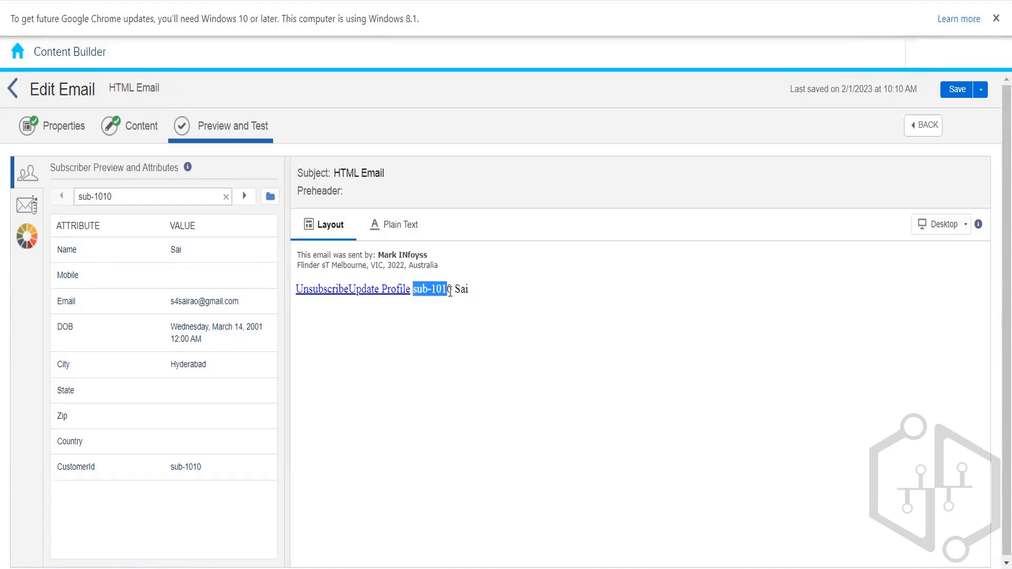
Step: Return to the email code and delete both %%First name%% strings from lines 3 to 5
click(138, 129)
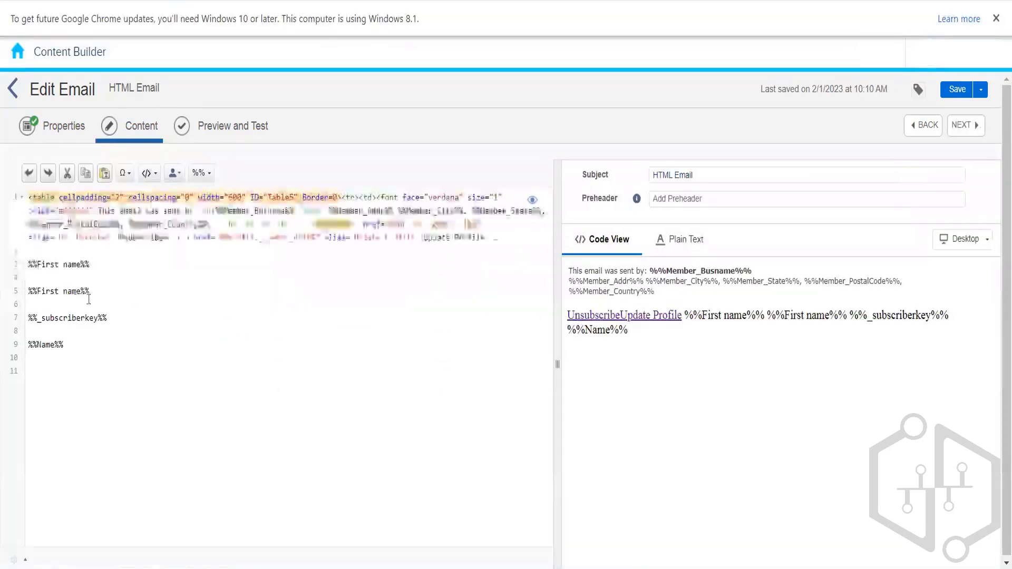
drag(97, 292, 28, 263)
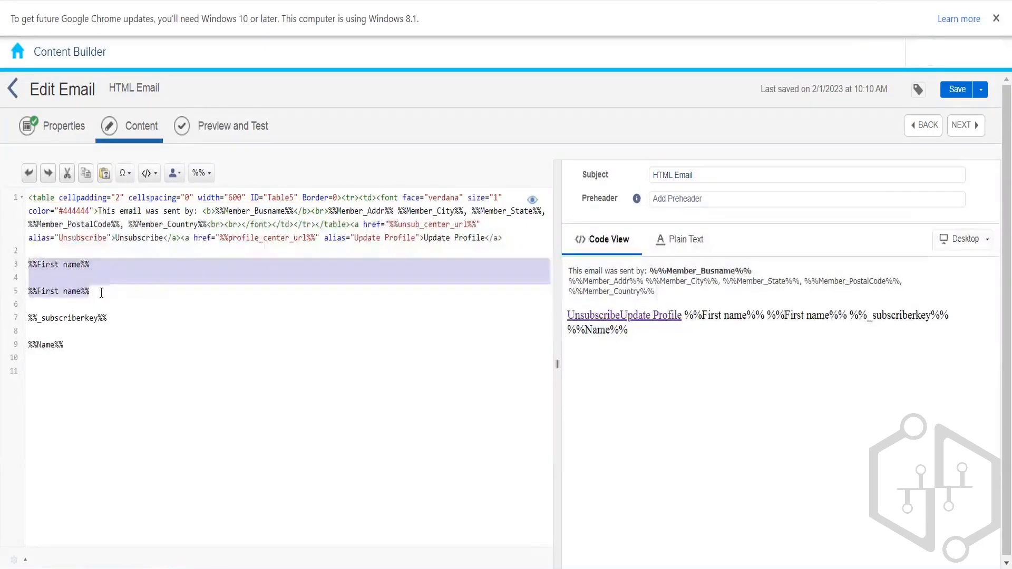
drag(101, 292, 8, 261)
key(Delete)
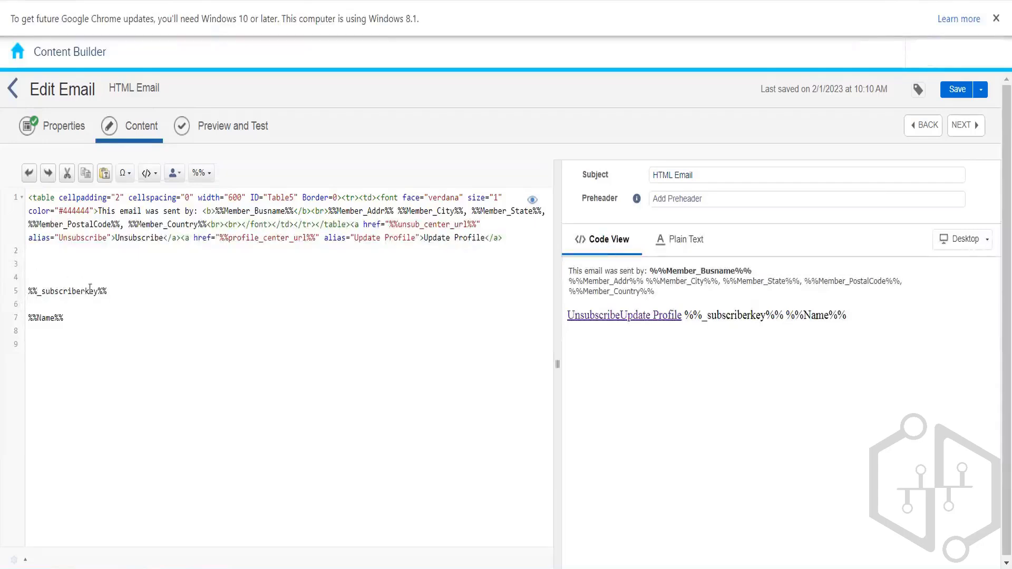
Step: Delete the %%_subscriberkey%% string together with its line
double_click(72, 291)
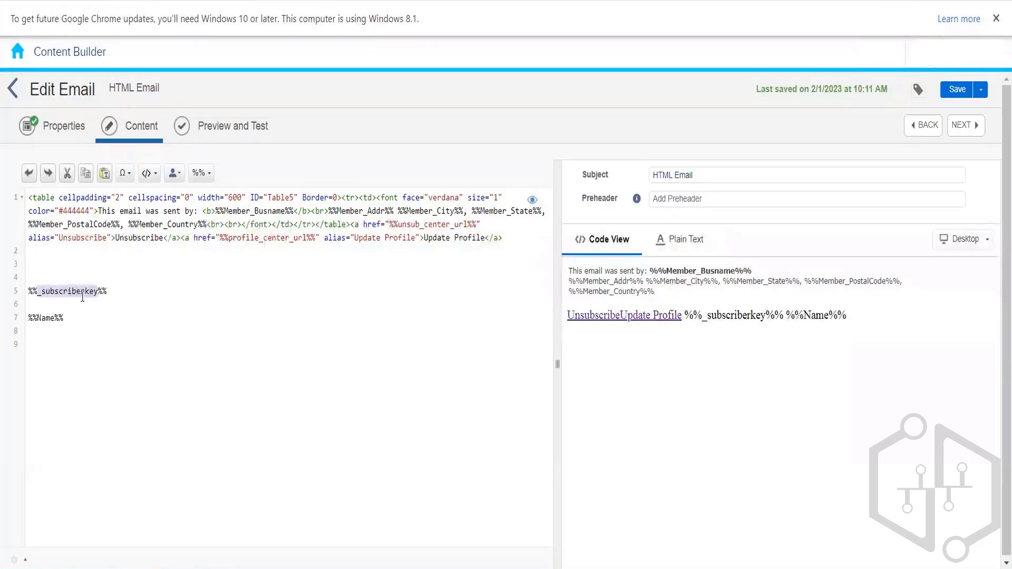
drag(109, 292, 18, 283)
key(BackSpace)
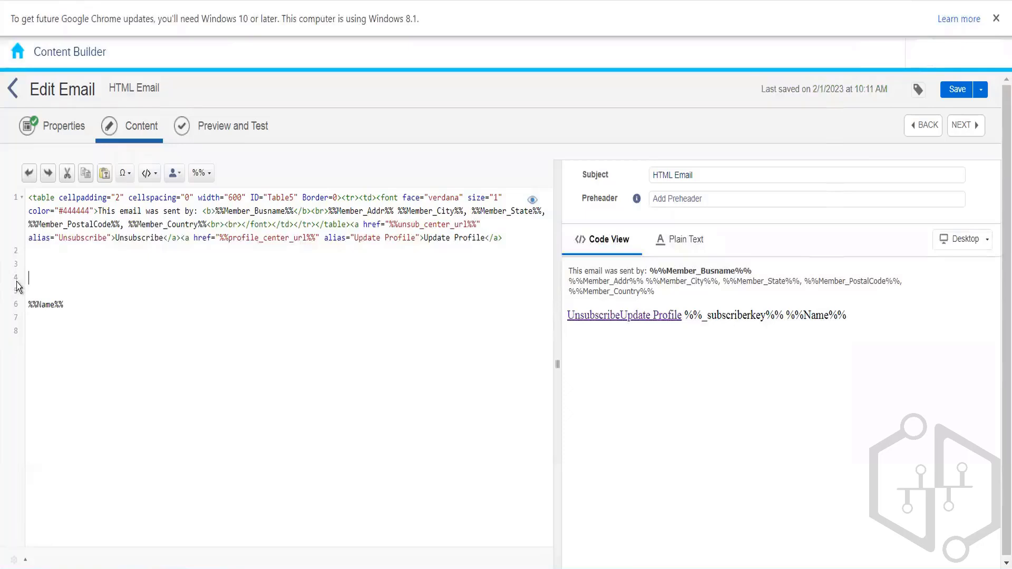
Step: Save the HTML email with %%Name%% left in its code and return to the 010_Rahul folder listing
double_click(46, 305)
drag(69, 305, 17, 278)
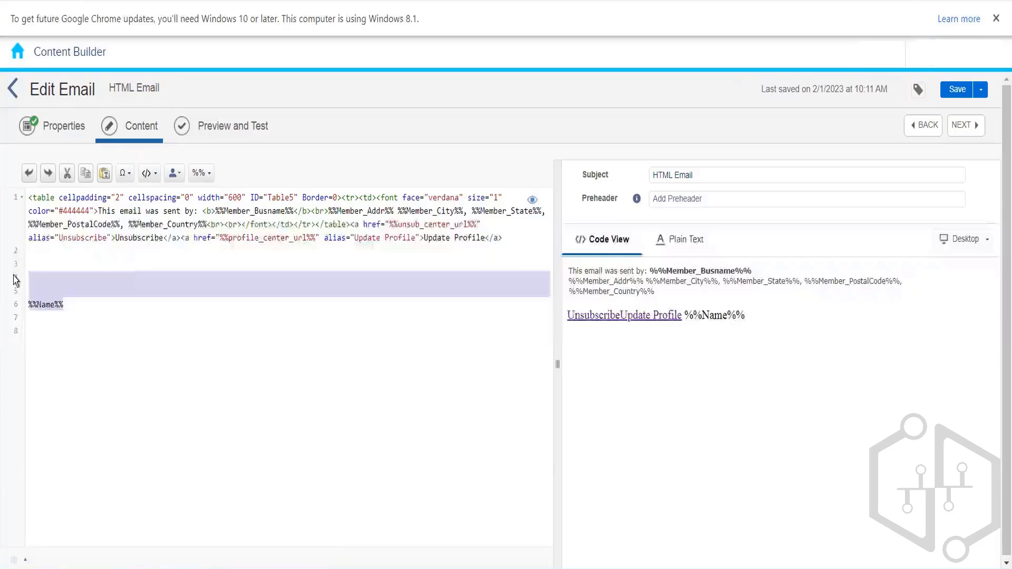
click(154, 315)
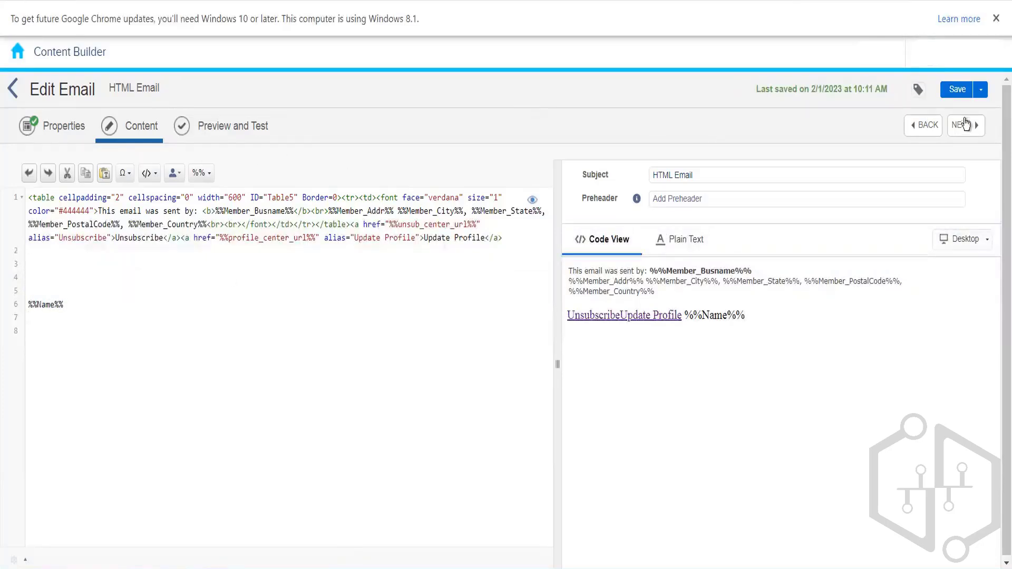
click(954, 90)
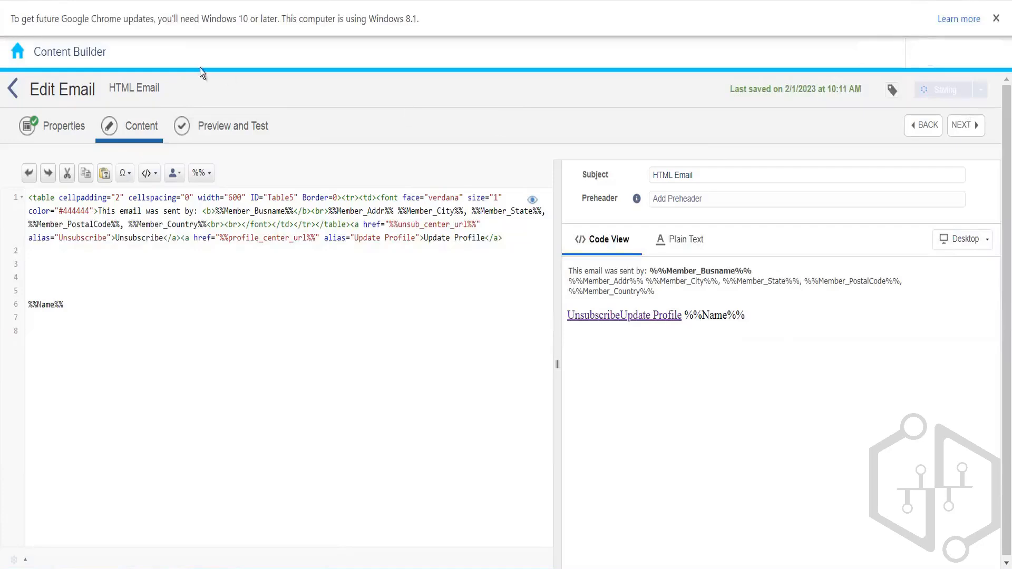
click(13, 99)
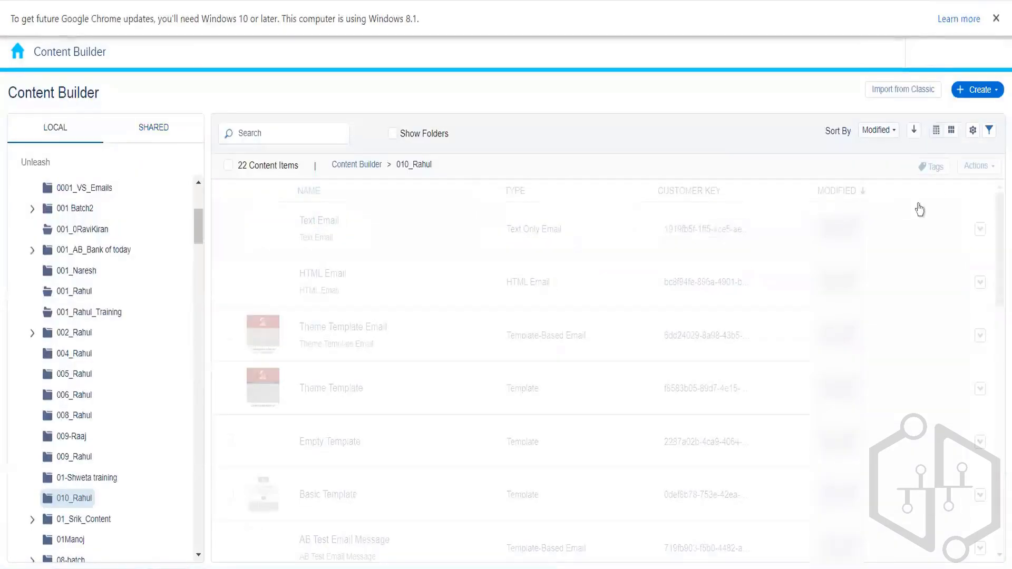
Step: Create a new SMS message in the 010_Rahul folder and look over its content settings
click(981, 94)
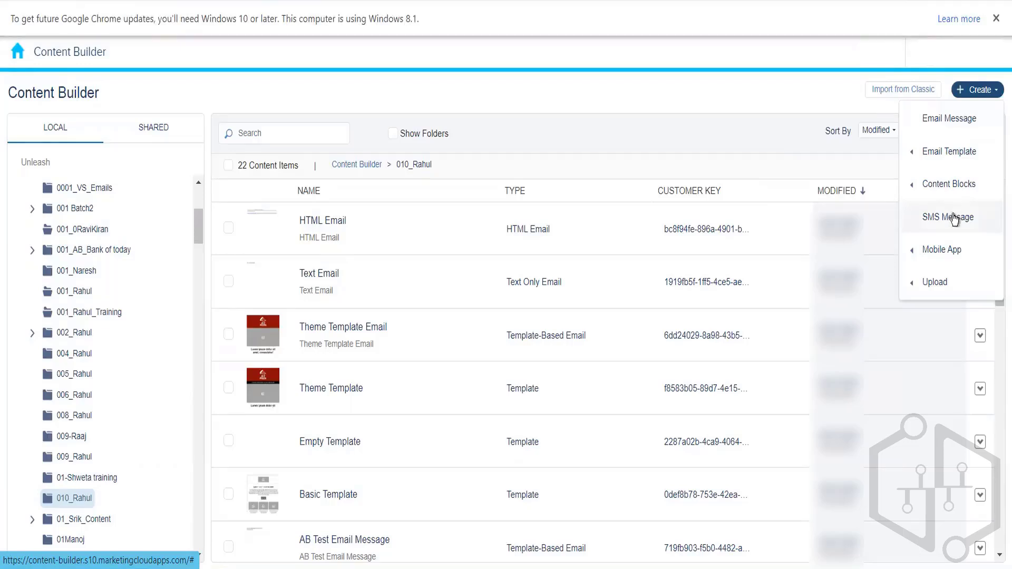
mouse_move(955, 251)
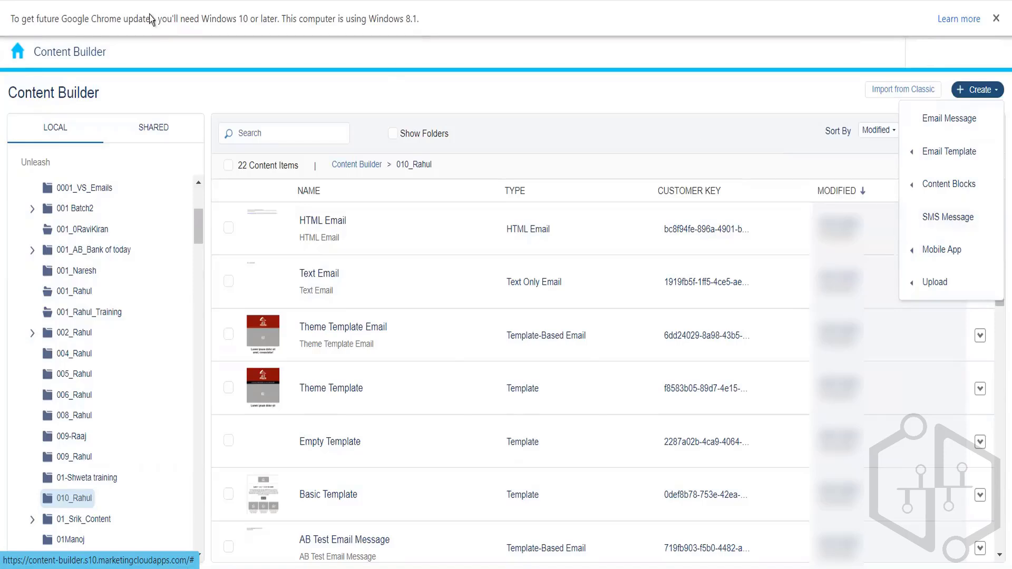
click(964, 225)
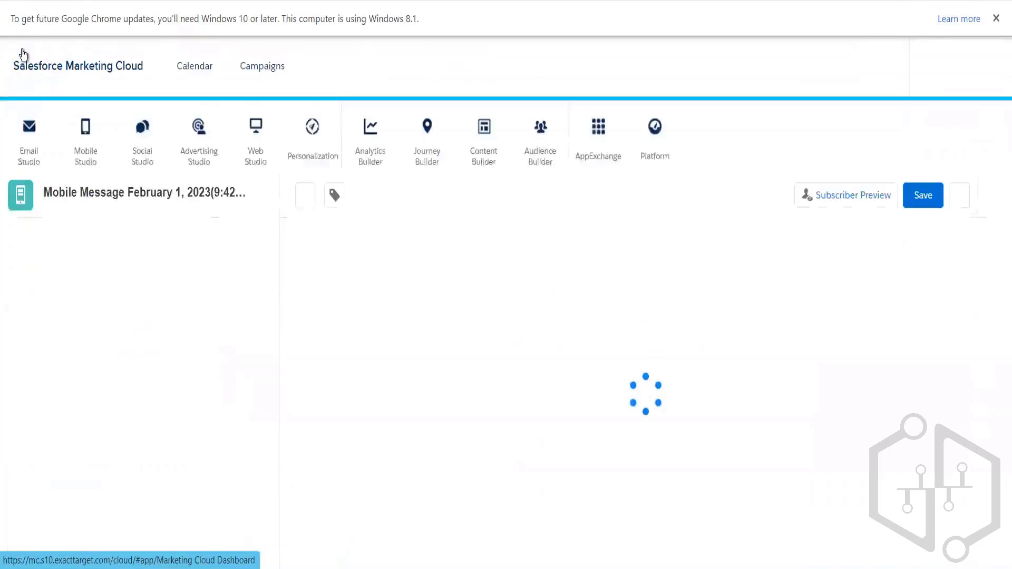
mouse_move(87, 173)
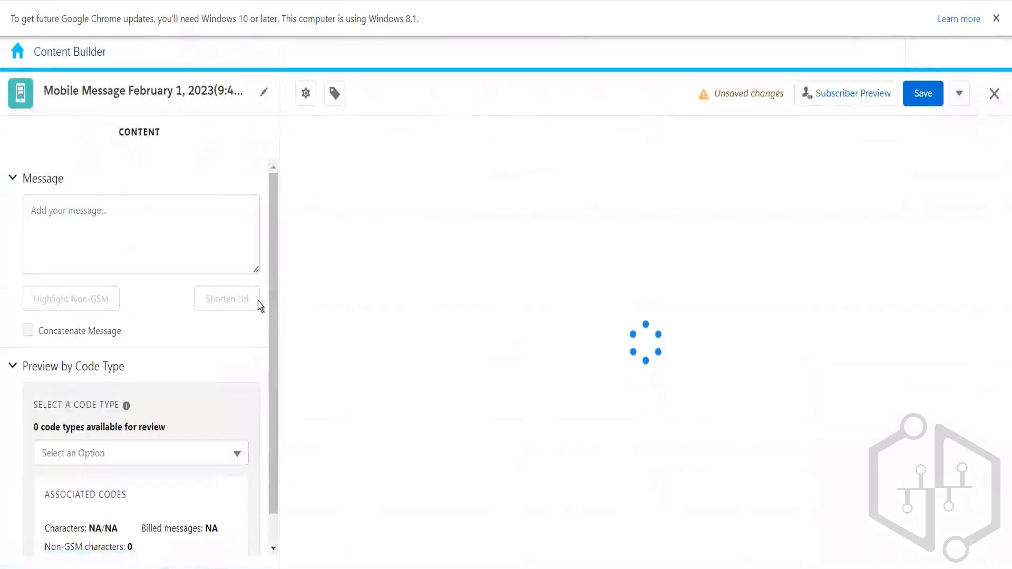
scroll(275, 332, down, 1)
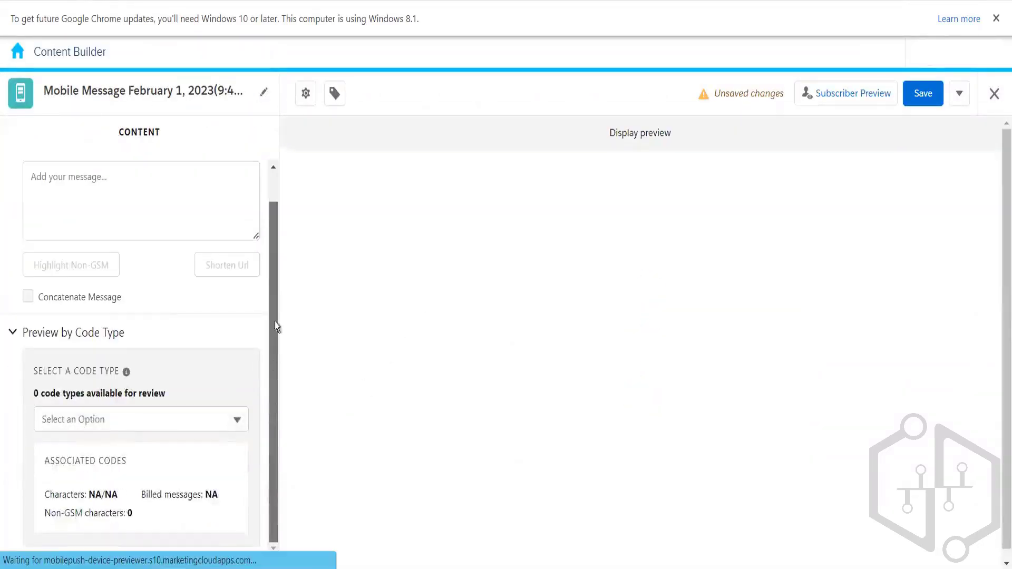
scroll(275, 326, up, 1)
Step: Write the SMS text "HDFC Bank: Rs 40.00 debited from a/c", a masked account number, and "on 2/1/2023"
click(113, 227)
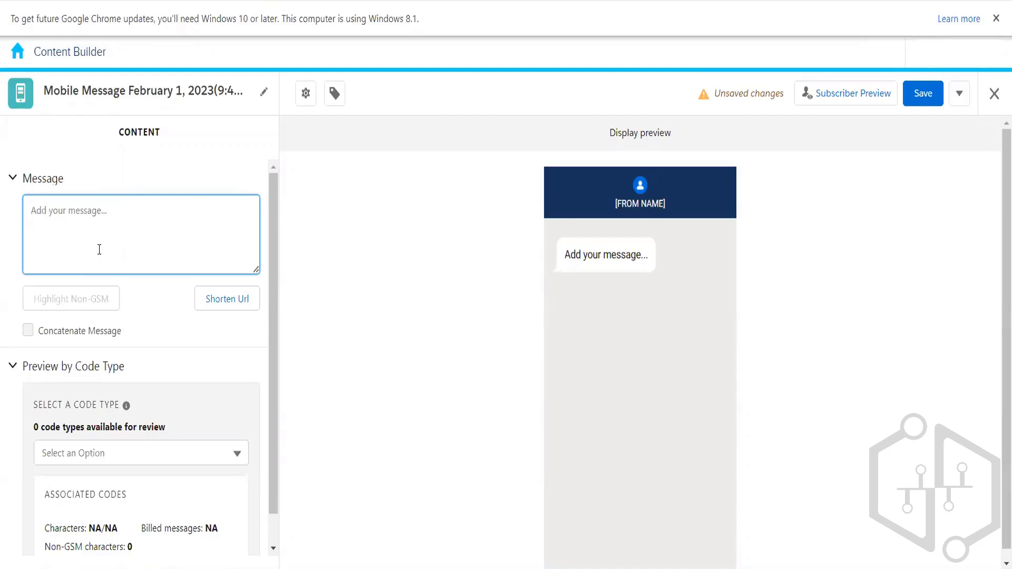
text(HDFC)
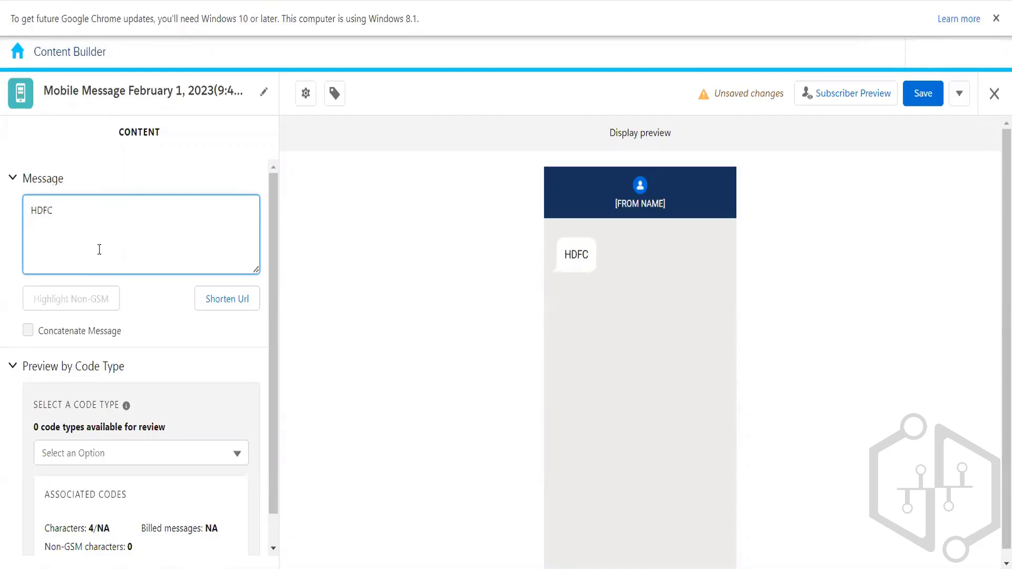
text( Bank)
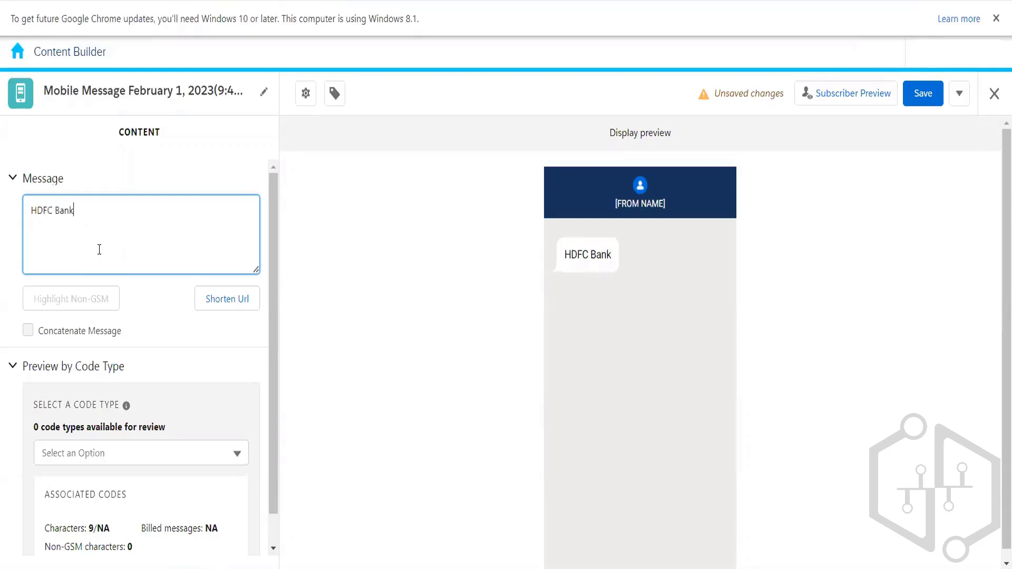
text(: Rs)
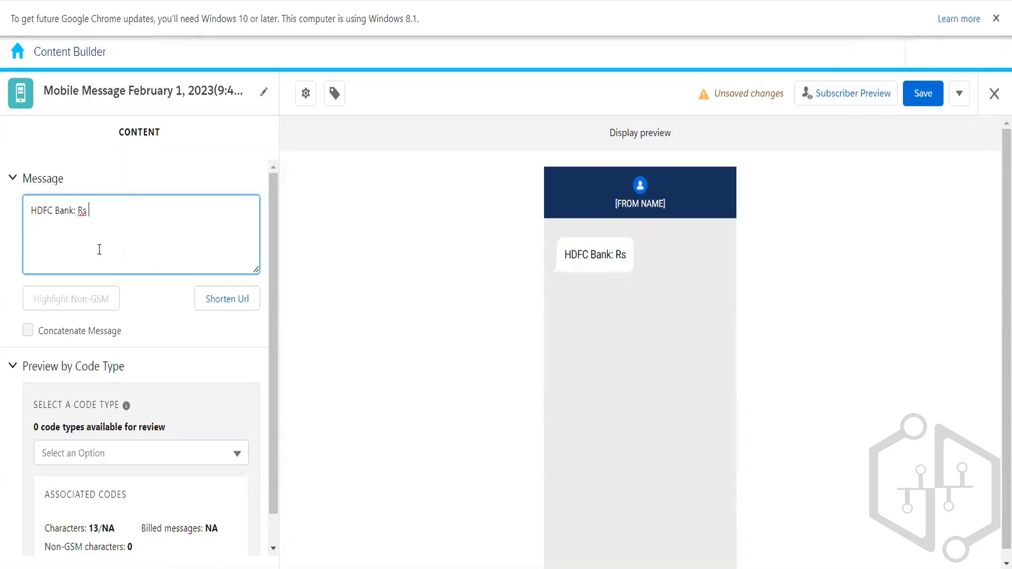
text( 40.0)
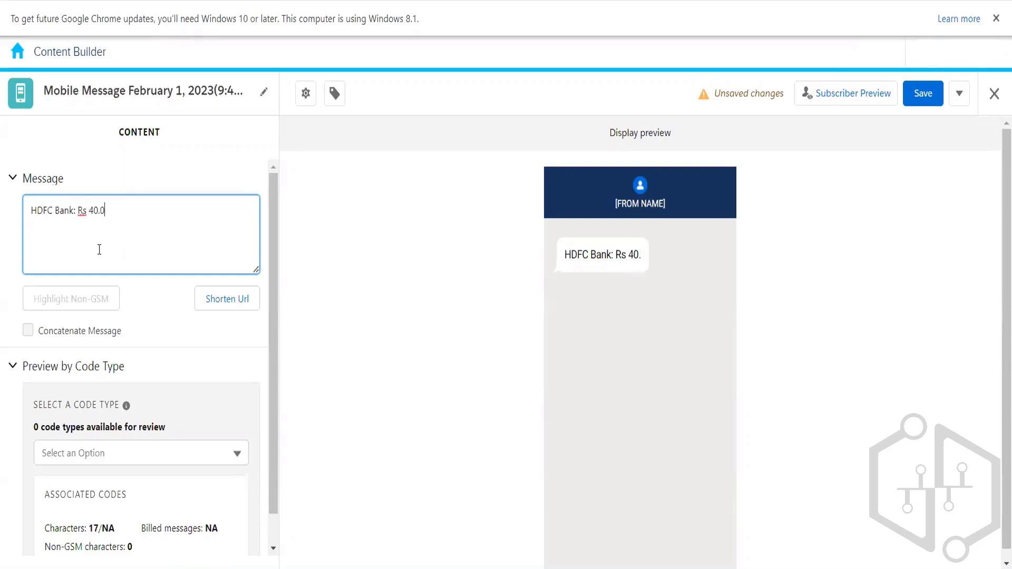
text(0 de)
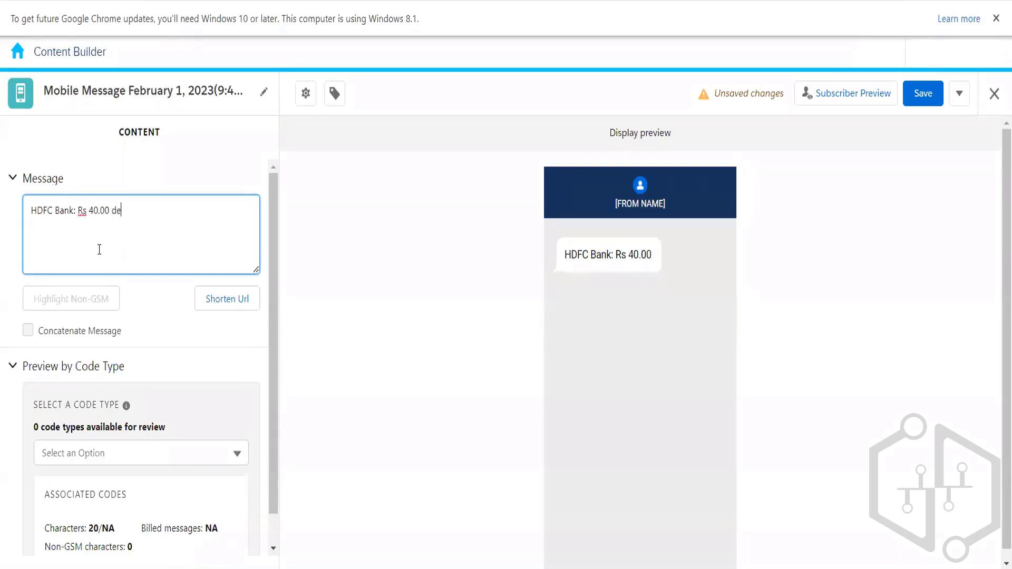
text(bited fro)
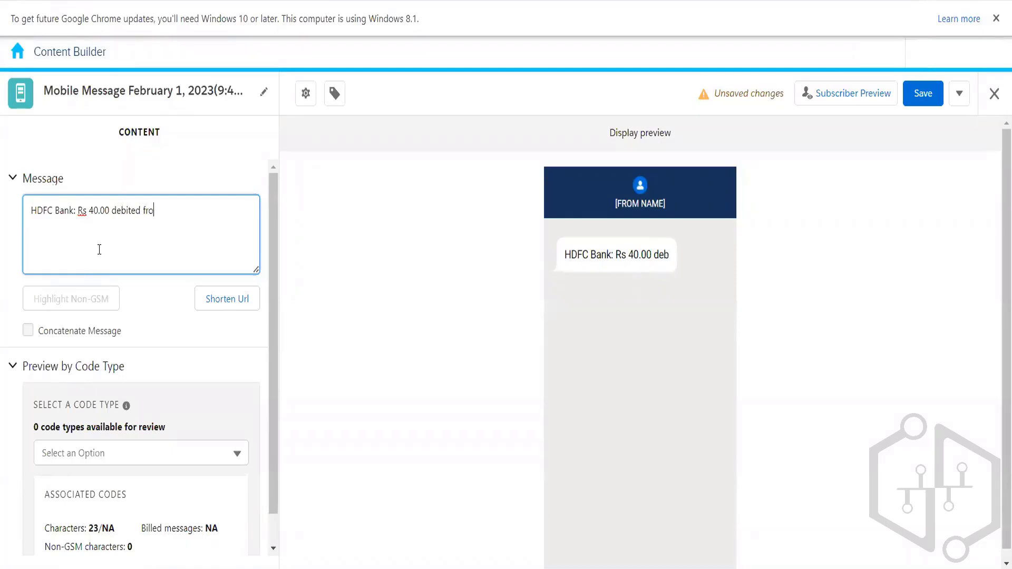
text(m a/c )
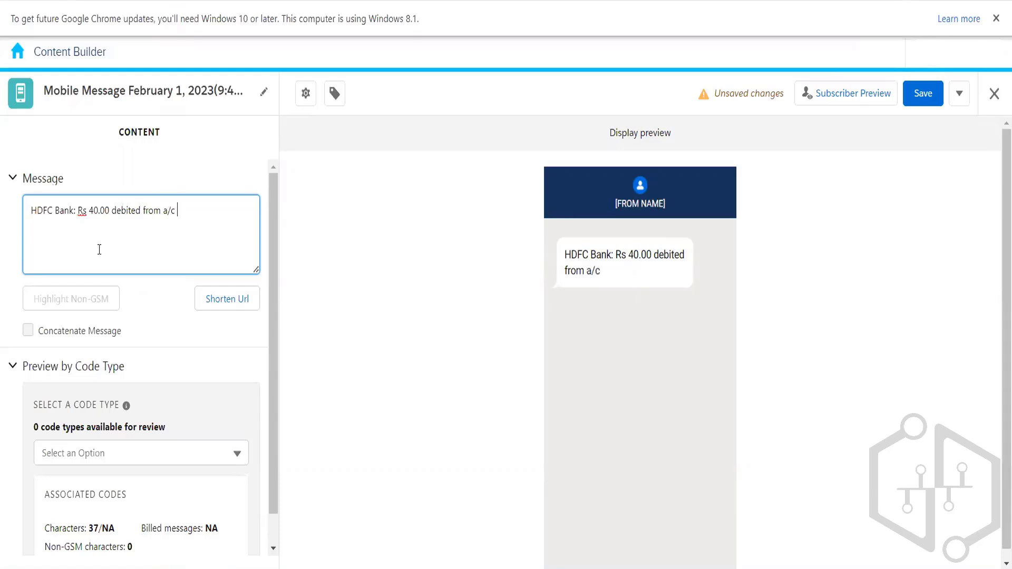
text(**123** on )
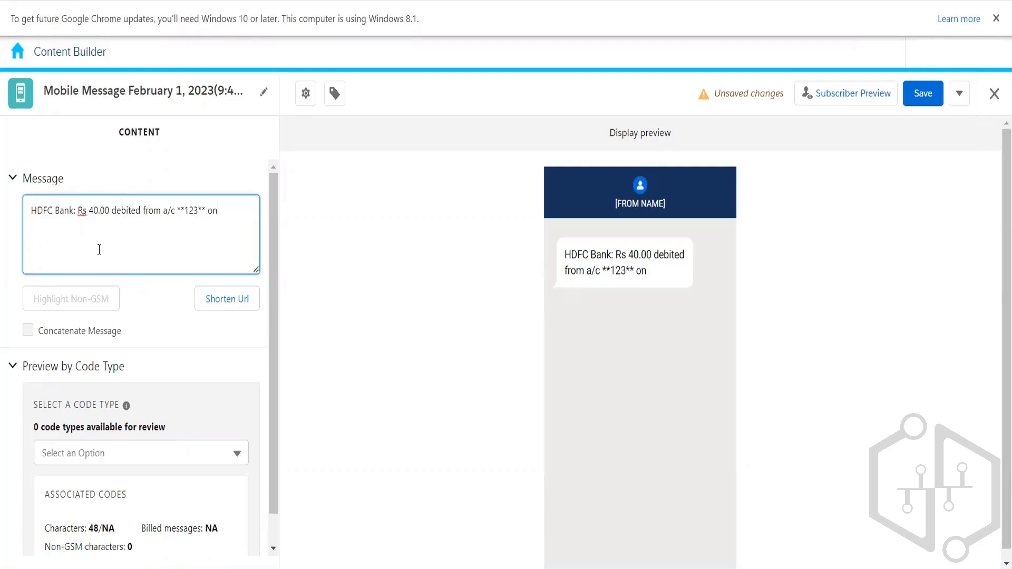
text(2/1/2023)
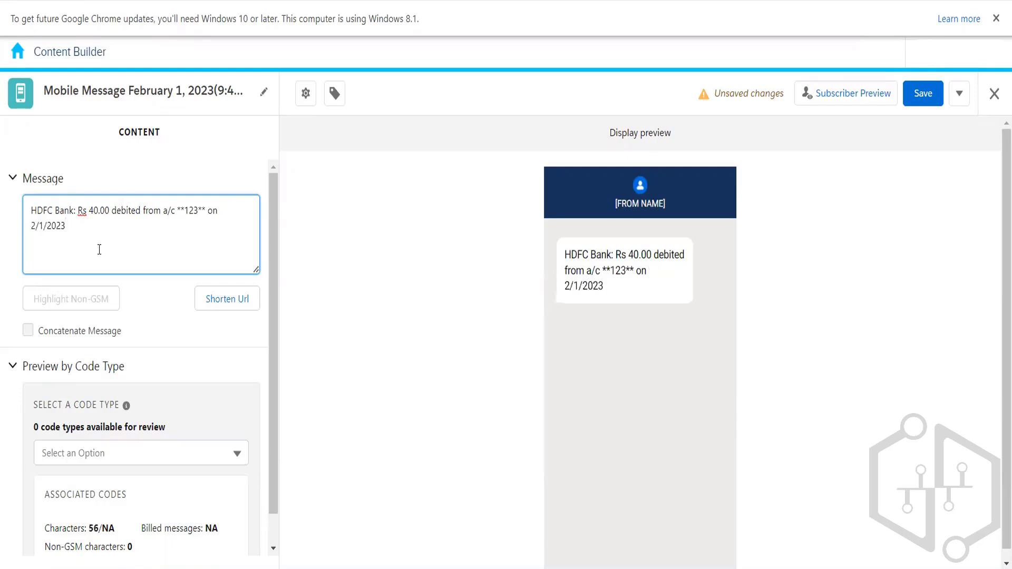
drag(71, 225, 19, 228)
click(86, 225)
Step: Insert the greeting "Hi %%firstname%%," on its own line before the bank text of the message
click(35, 211)
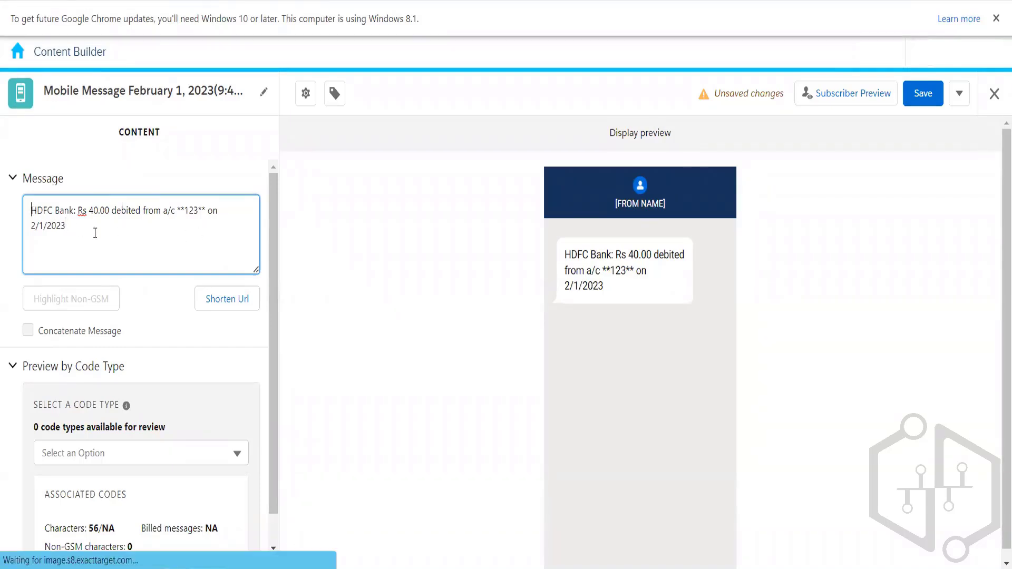
text(Hi )
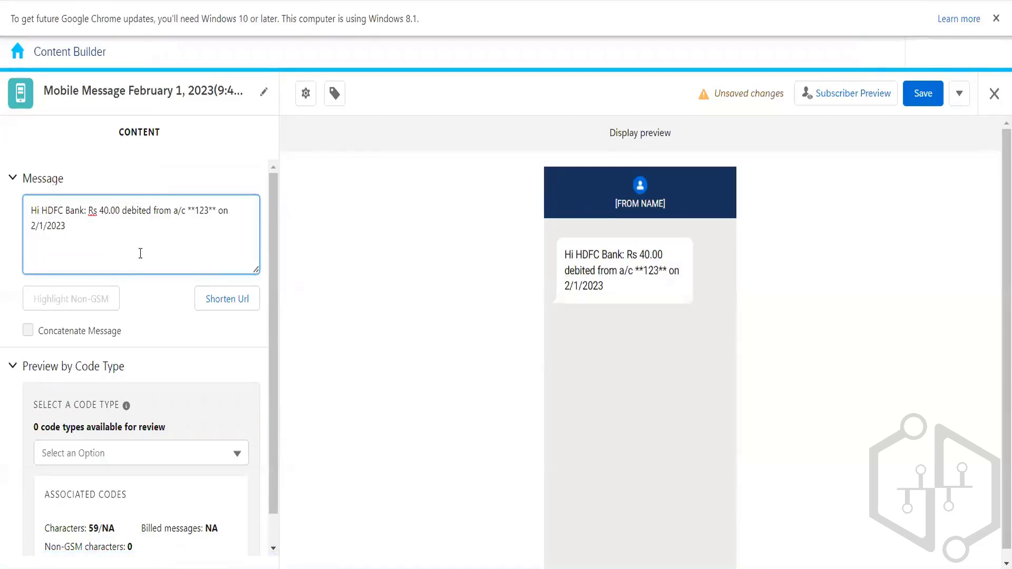
text(%%fi)
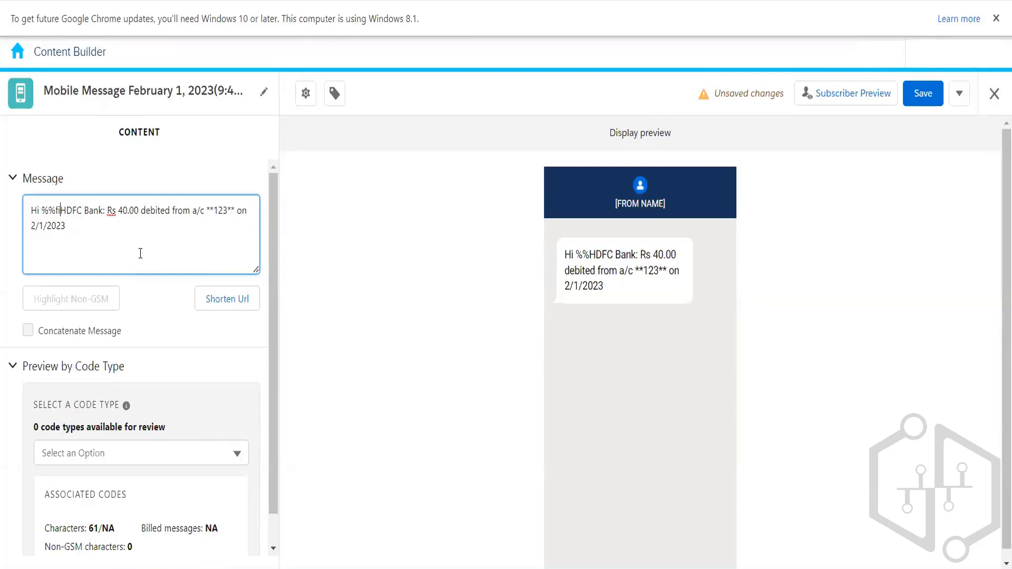
text(rstname)
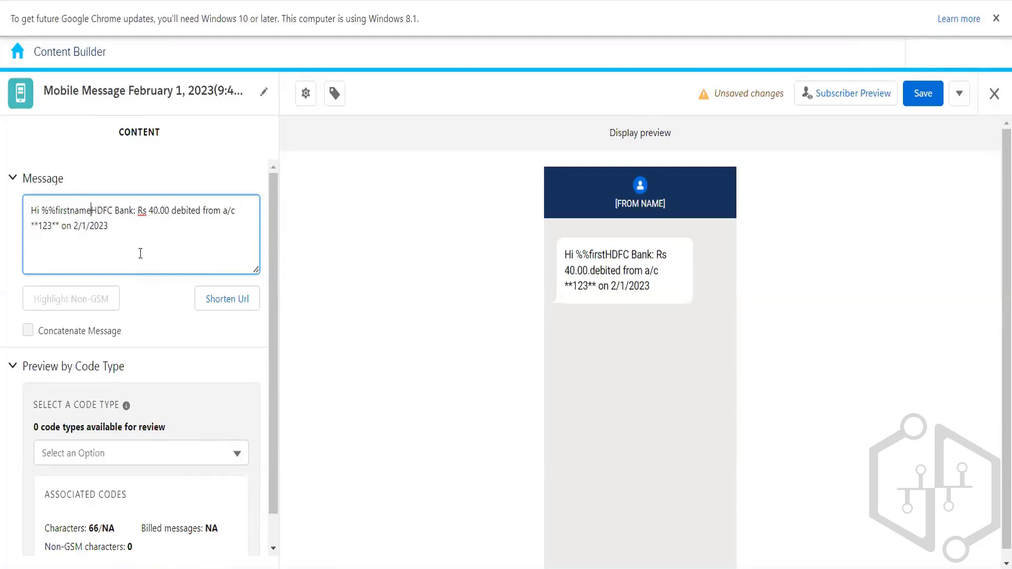
text(%%,)
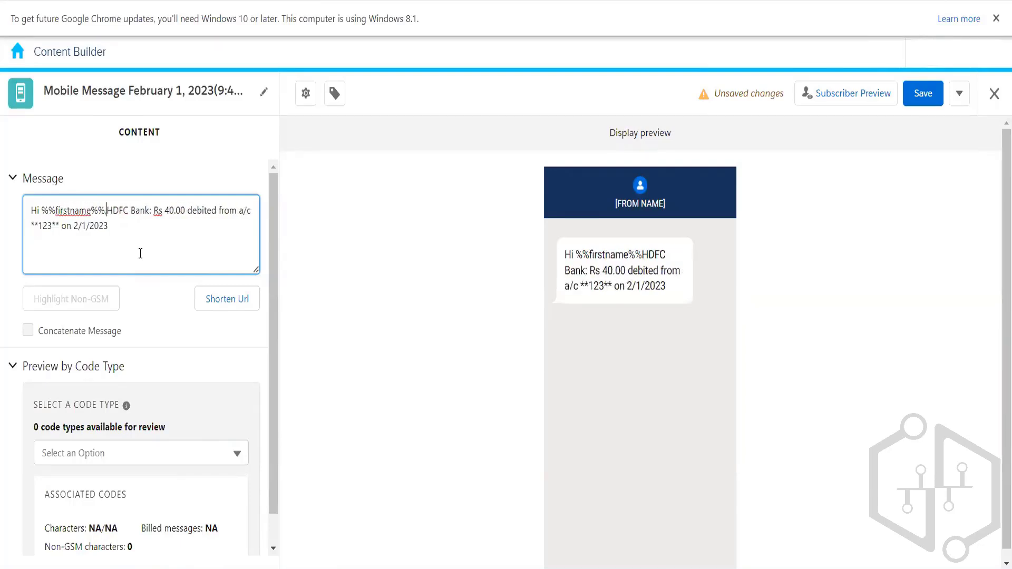
key(Return)
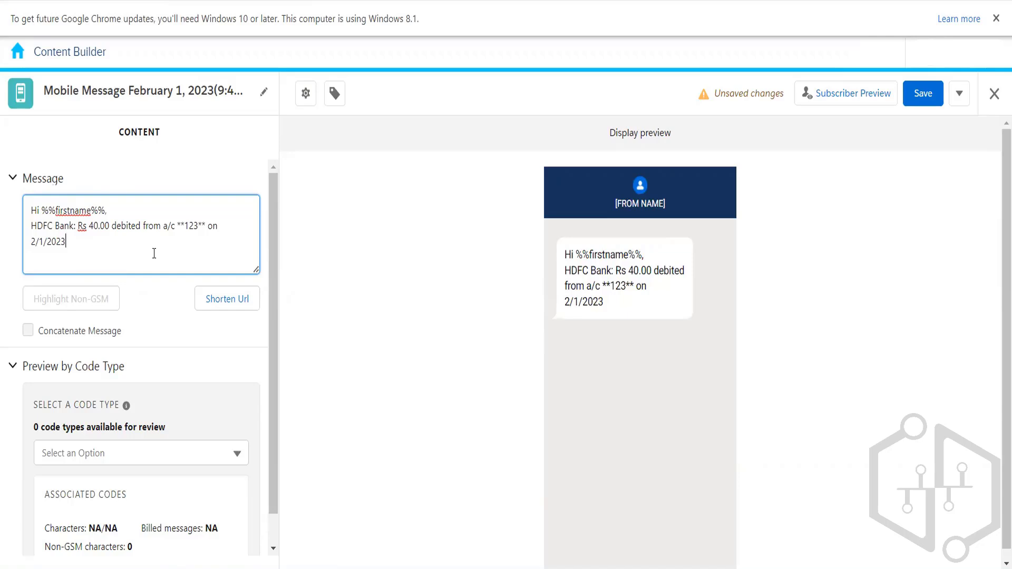
Step: Append ". click here to raise dispute" after the date in the message
text(. ck)
key(BackSpace)
text(lick here to rais)
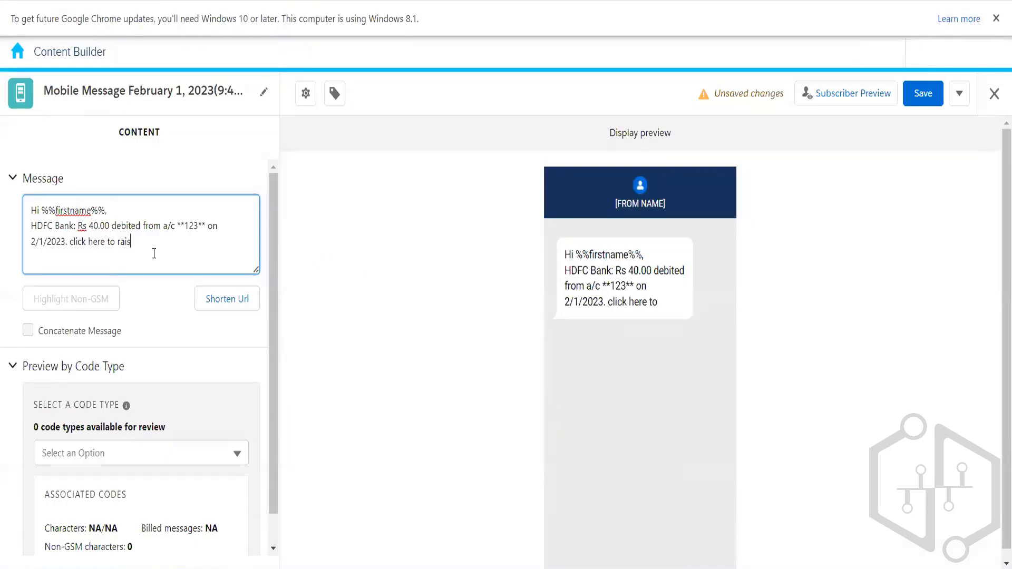
text(e dispute)
double_click(97, 241)
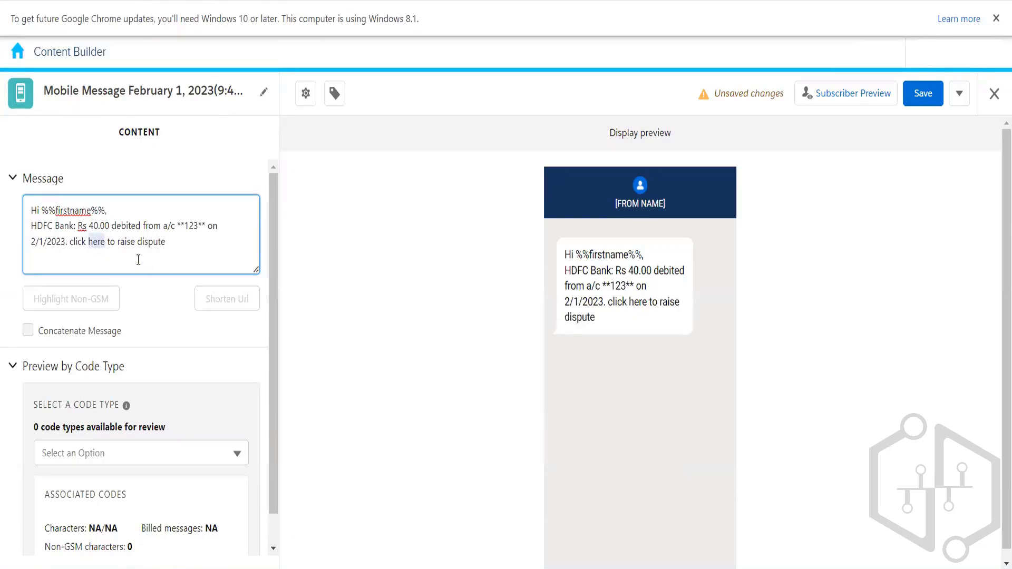
click(170, 242)
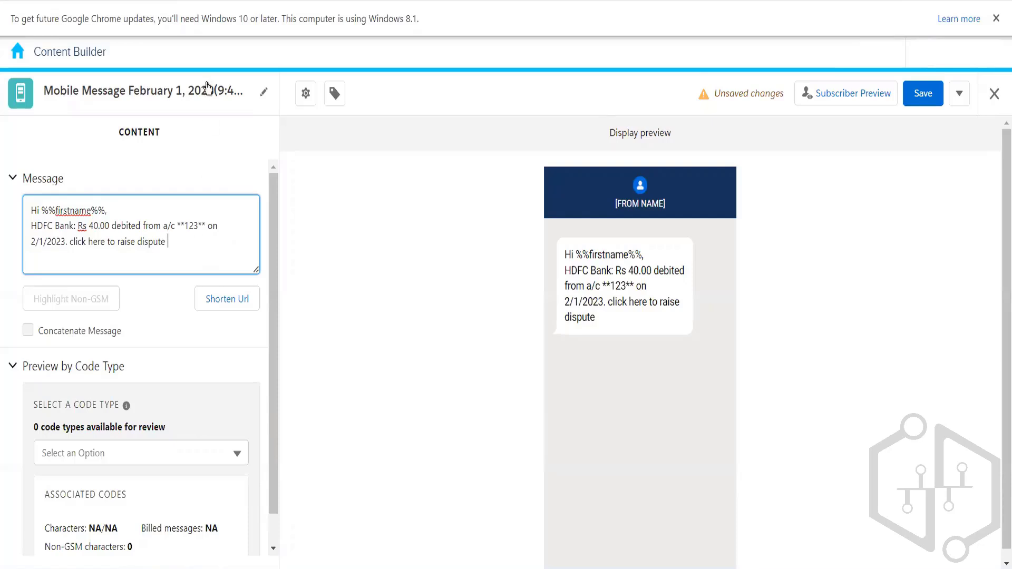
click(317, 2)
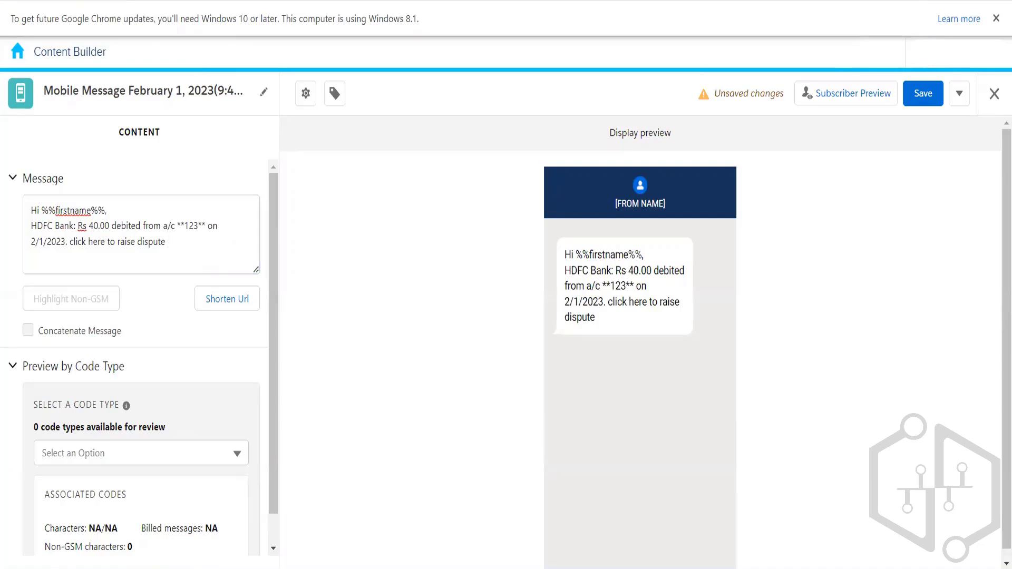
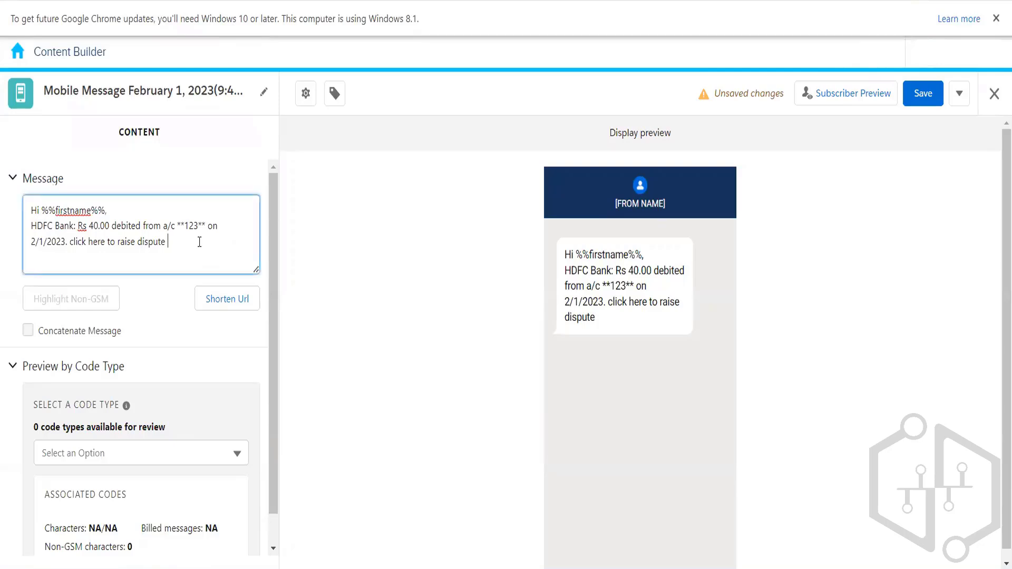
text(https://mc.s10.exacttarget.com/cloud/#app/Content%20Builder/)
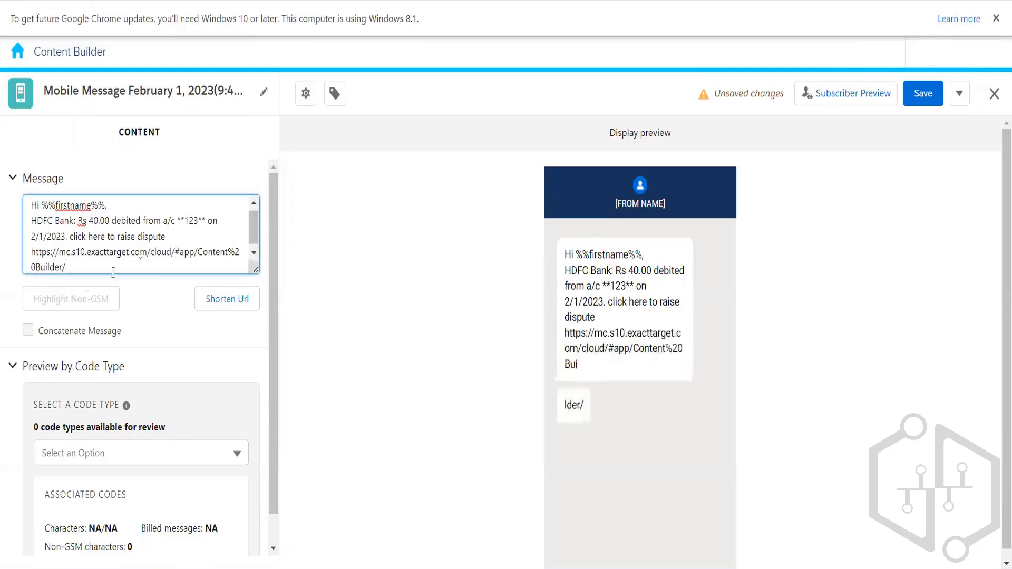
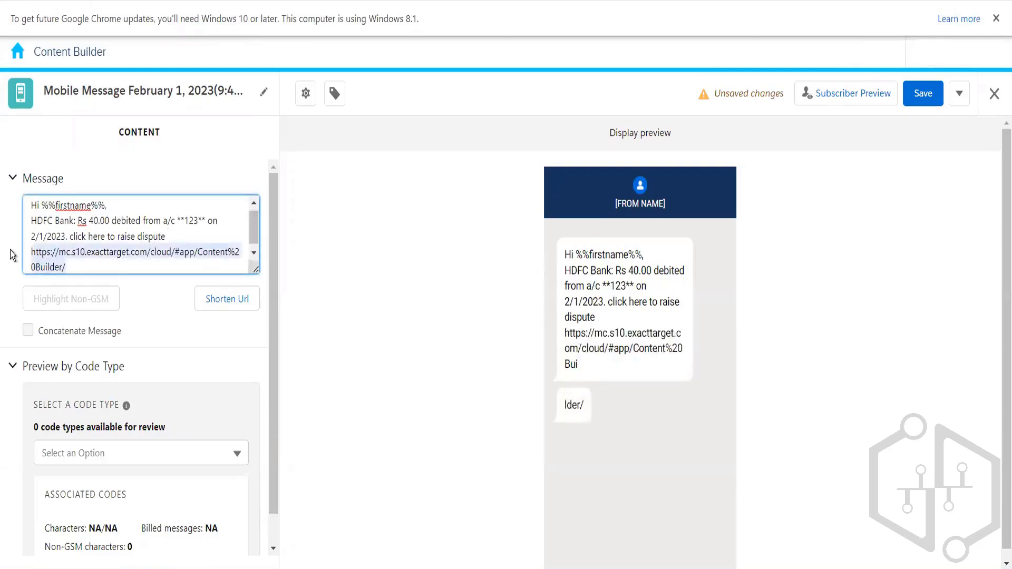
click(228, 299)
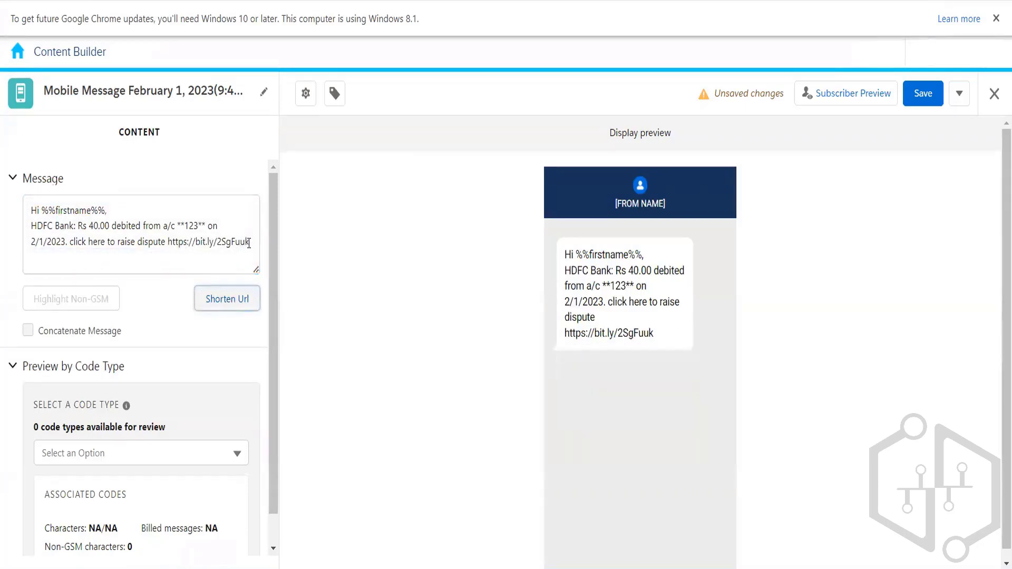
drag(249, 243, 169, 241)
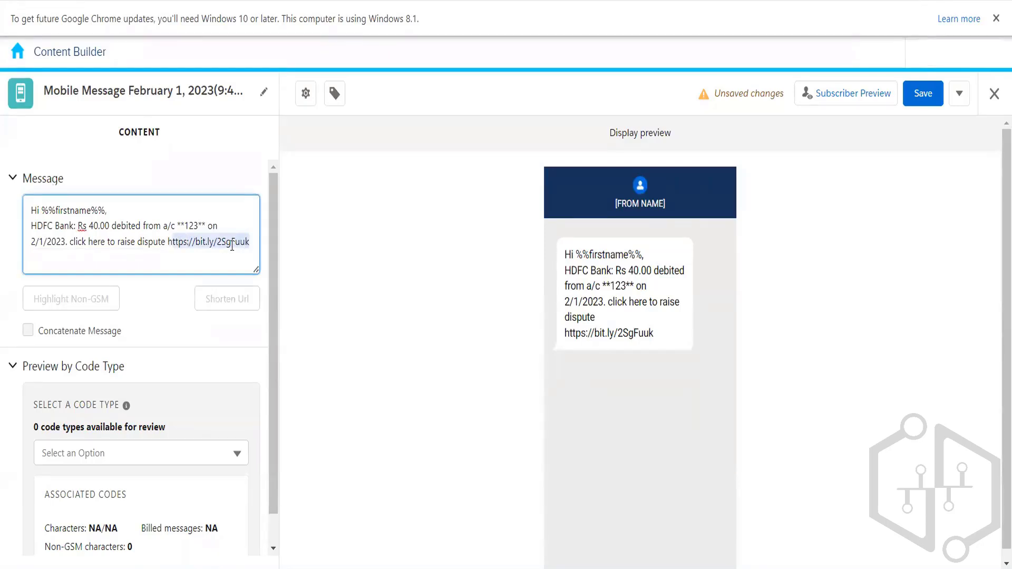
click(154, 257)
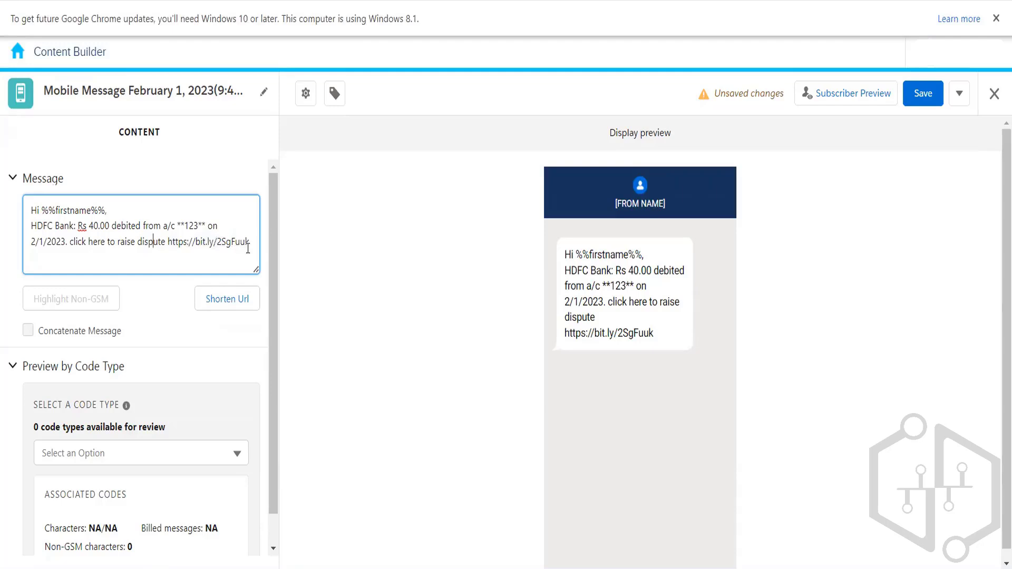
click(168, 336)
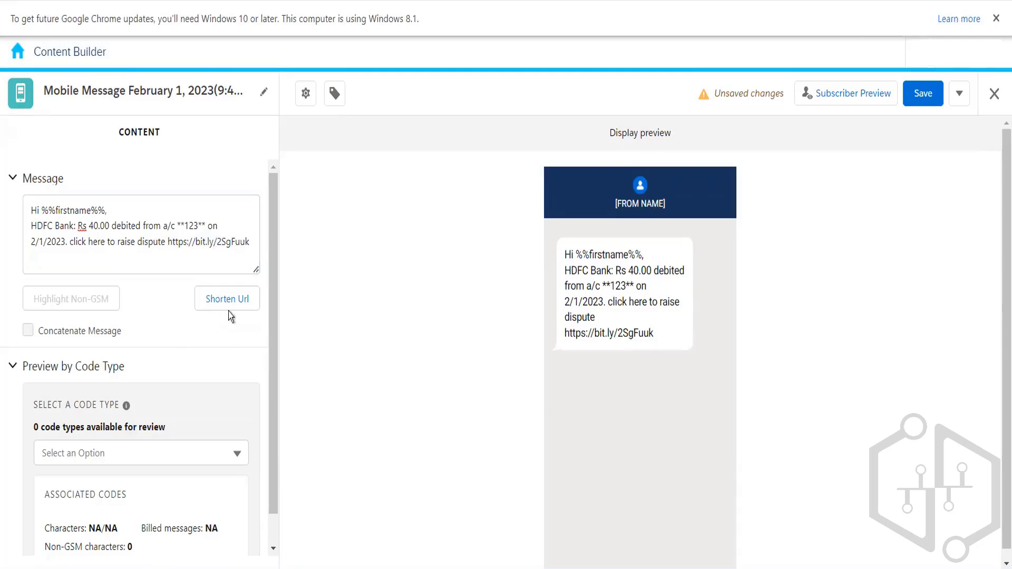
scroll(269, 355, down, 1)
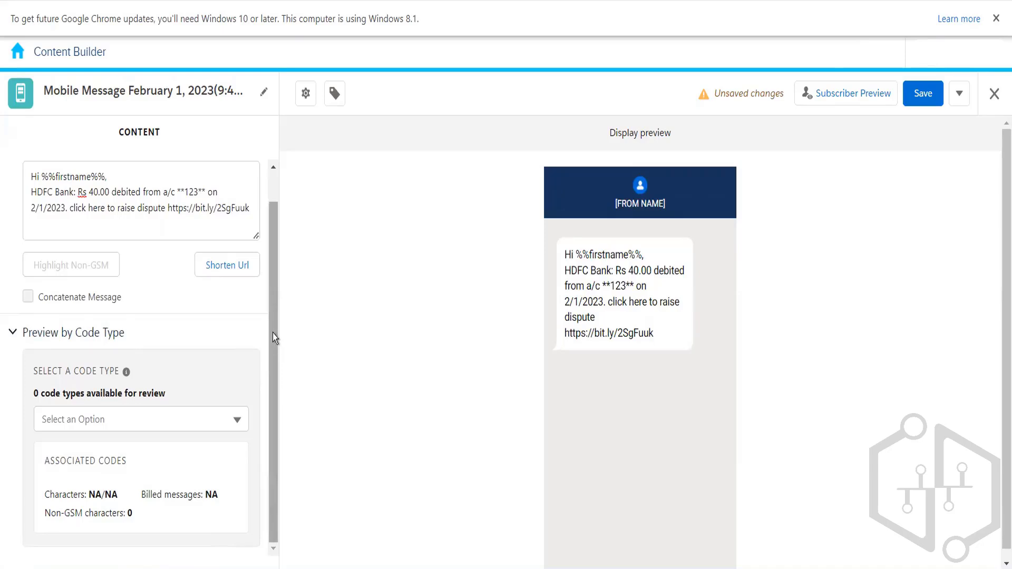
scroll(273, 333, up, 1)
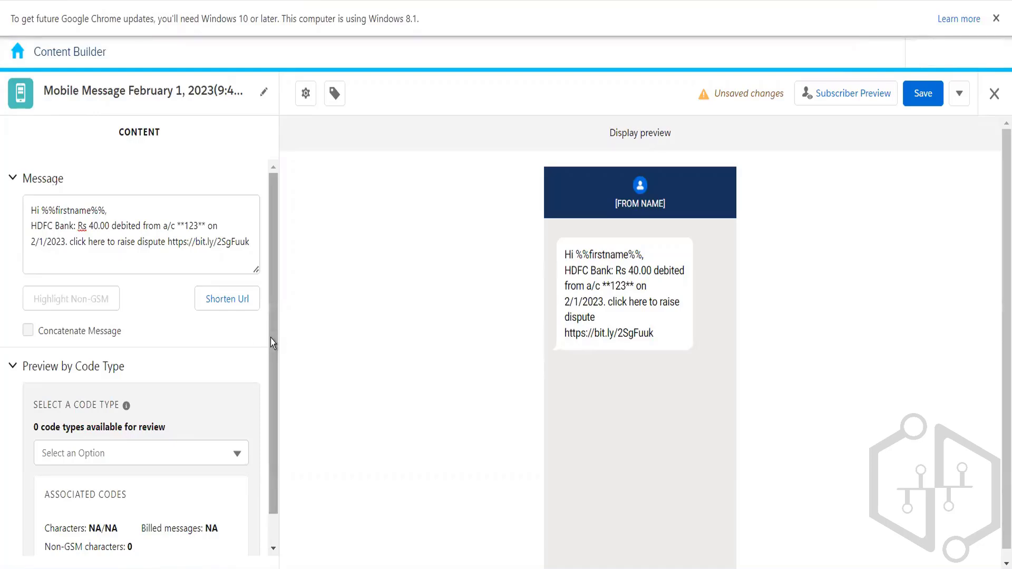
drag(270, 337, 271, 373)
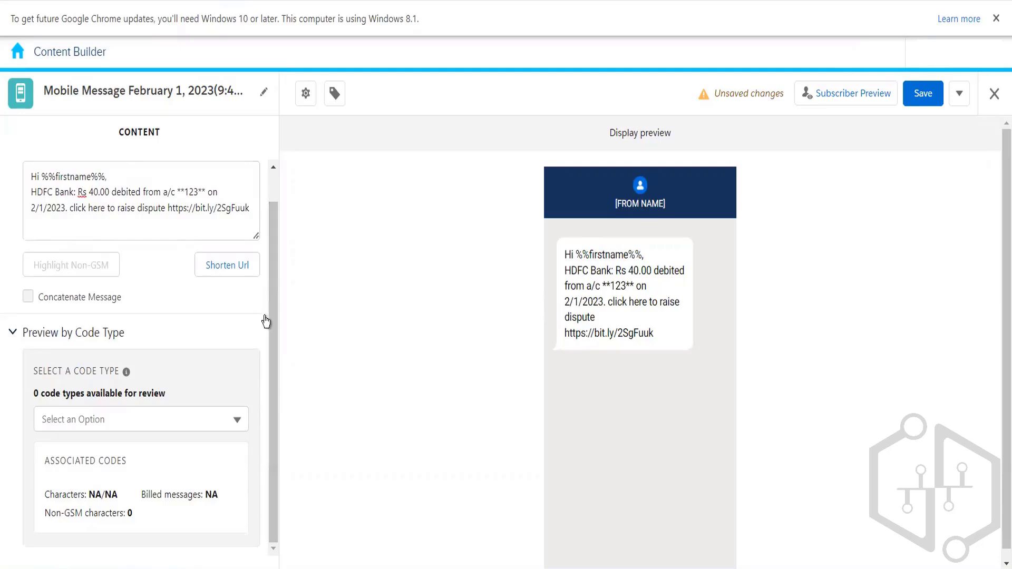
drag(271, 313, 271, 271)
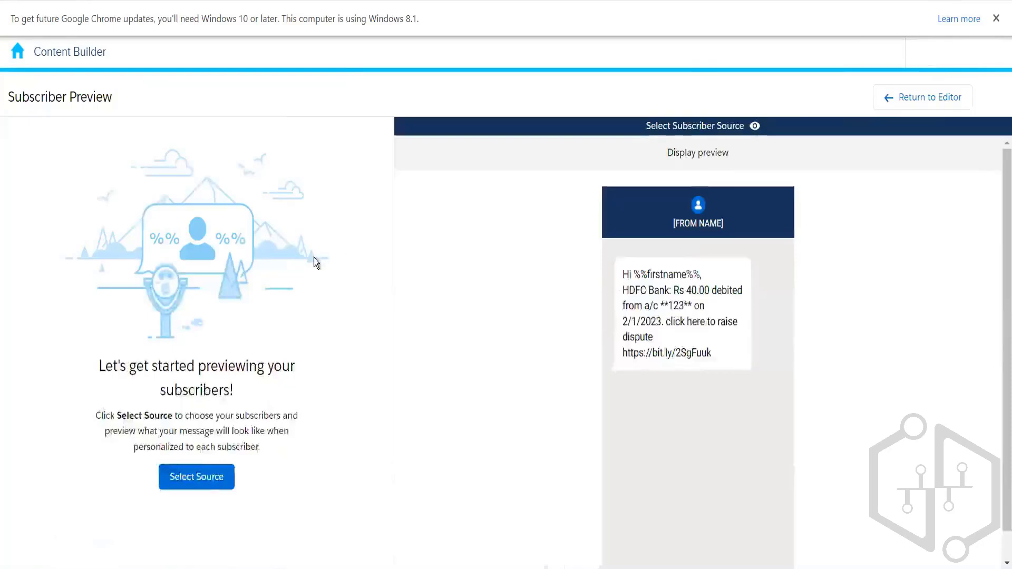
Step: Start choosing a subscriber source for the message preview and expand the Data Extensions folder
click(189, 480)
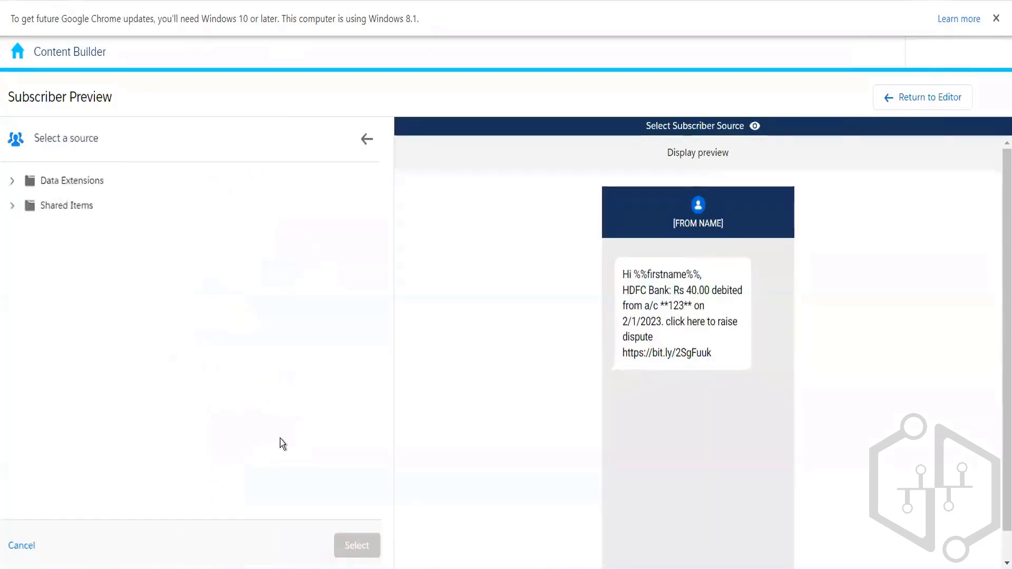
click(16, 183)
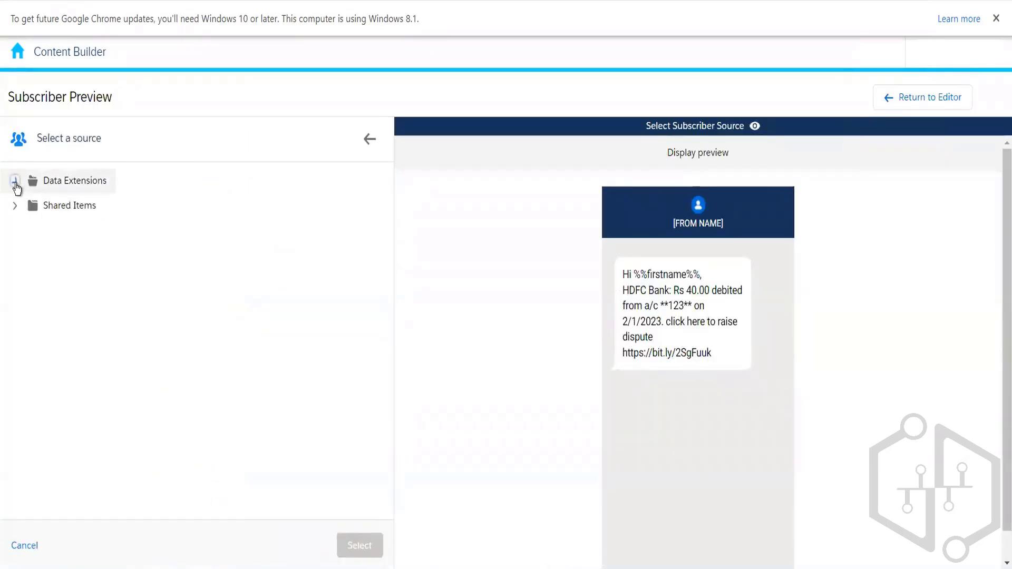
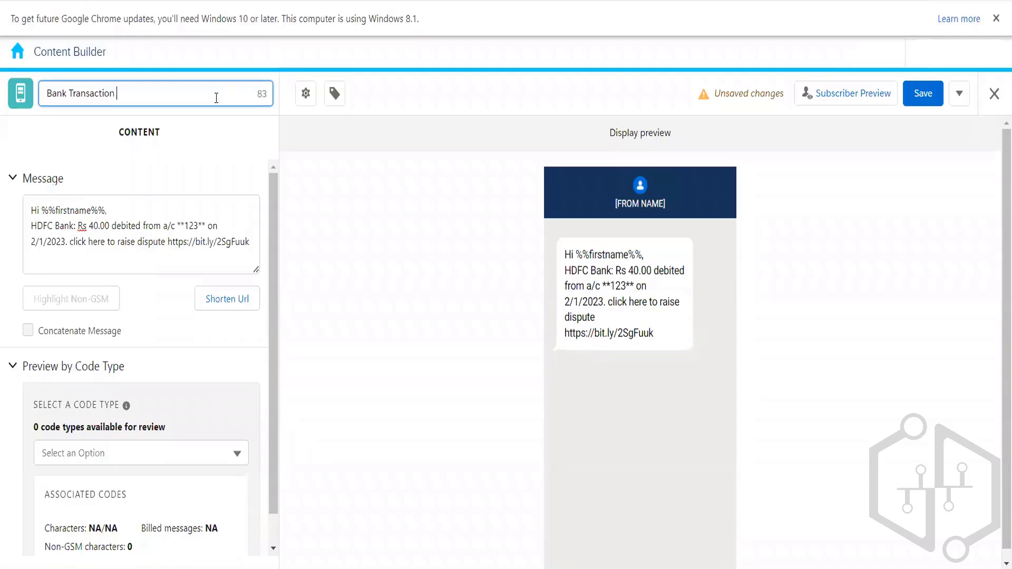
Step: Rename the message as "Bank Transaction SMS" and save it, closing the editor
click(372, 286)
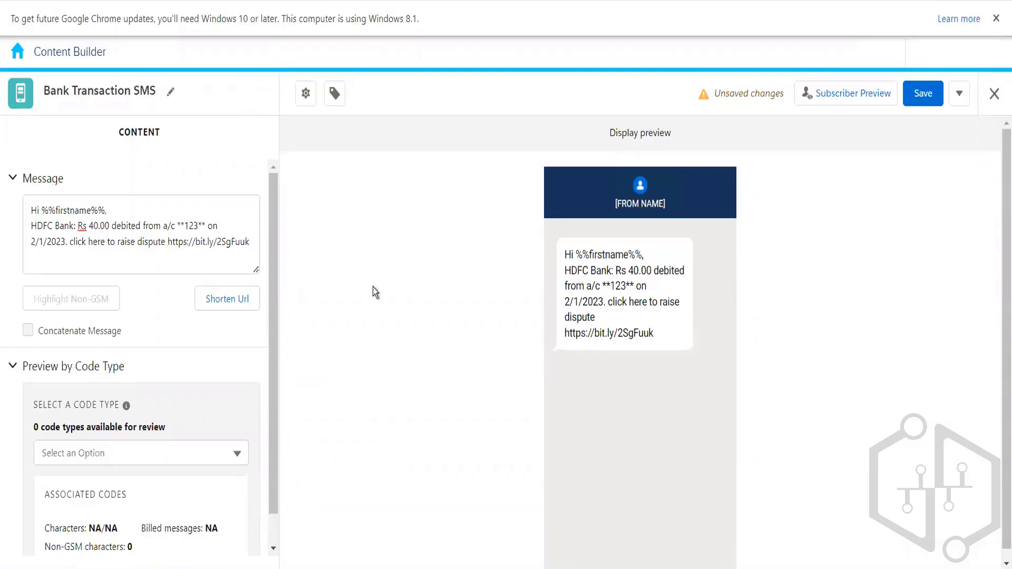
click(920, 94)
click(994, 95)
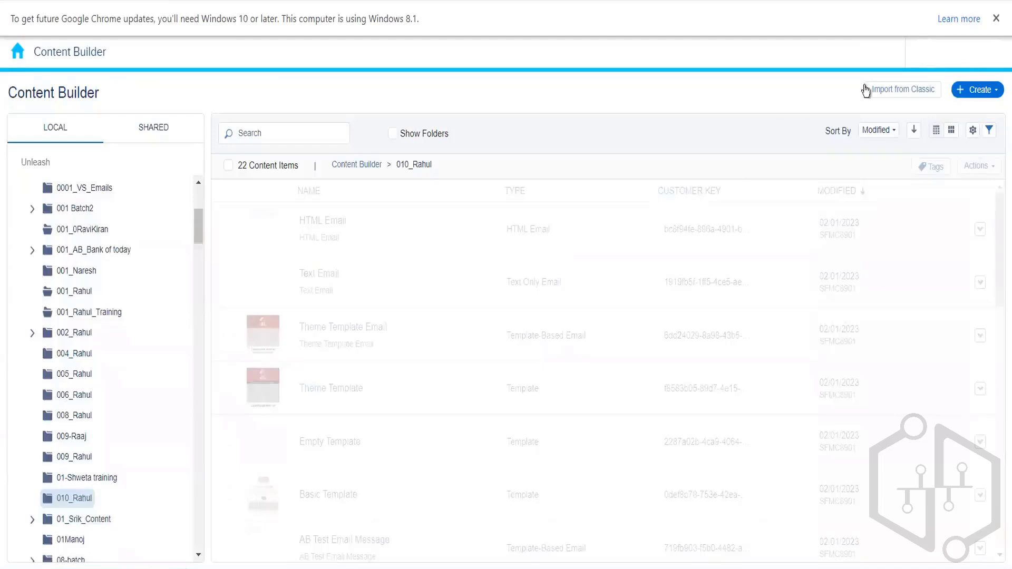
Step: Create a mobile in-app message, compare the Banner layout and continue with the Modal layout
click(979, 90)
mouse_move(940, 255)
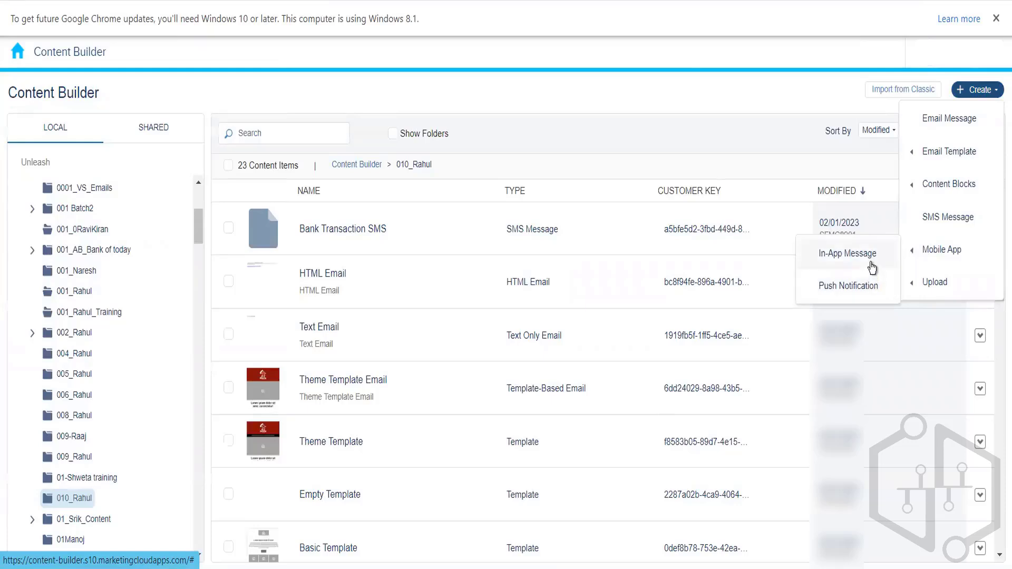
click(872, 268)
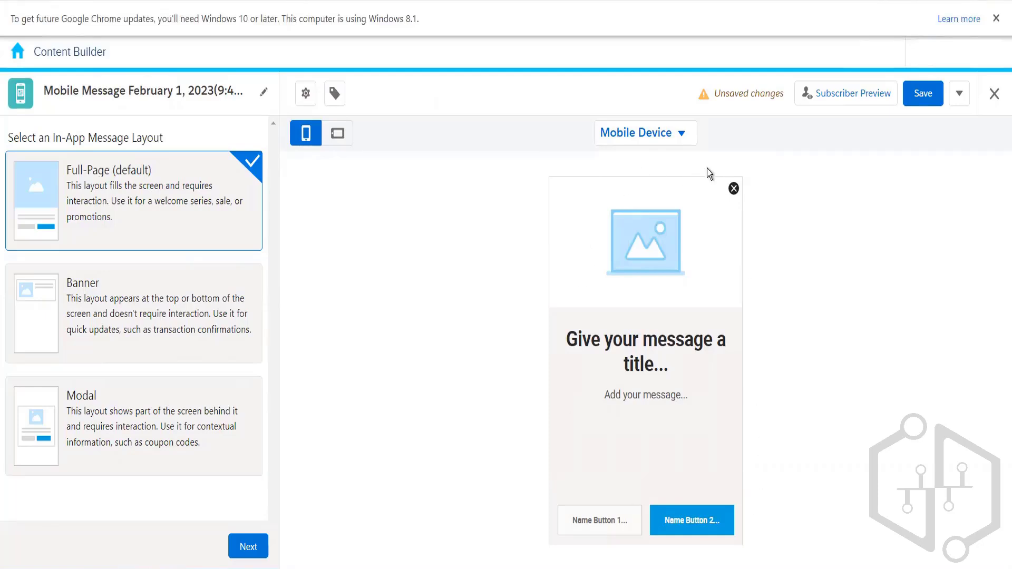
click(182, 332)
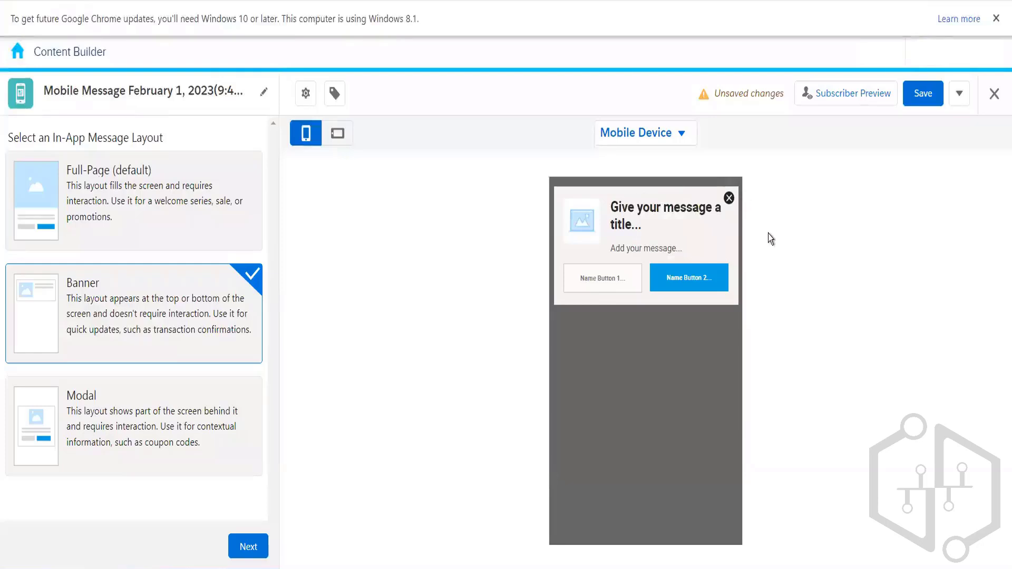
click(167, 414)
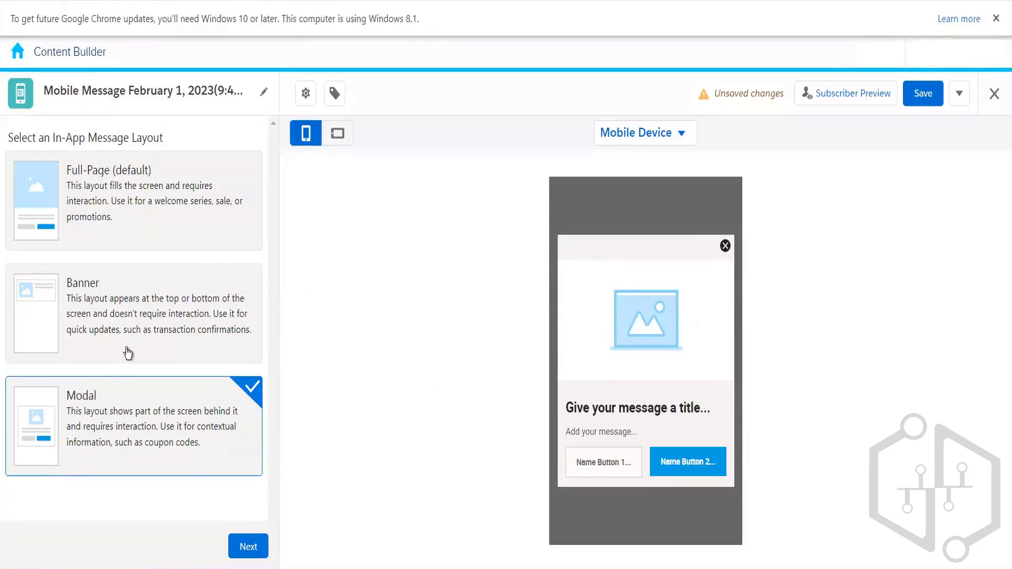
click(248, 547)
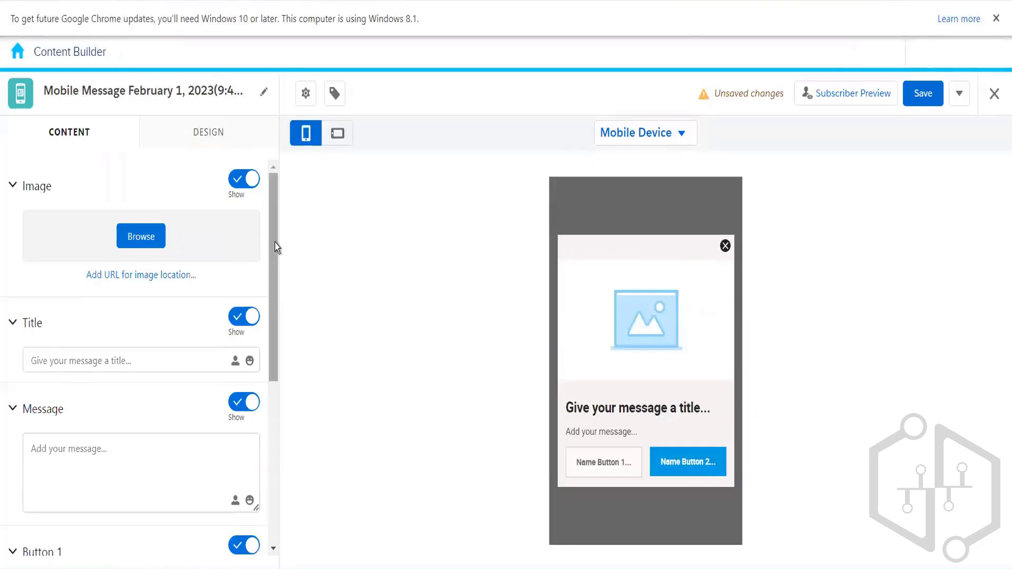
Step: Try hiding the image and the title of the in-app message in turn, showing each one again
drag(274, 243, 270, 194)
click(243, 182)
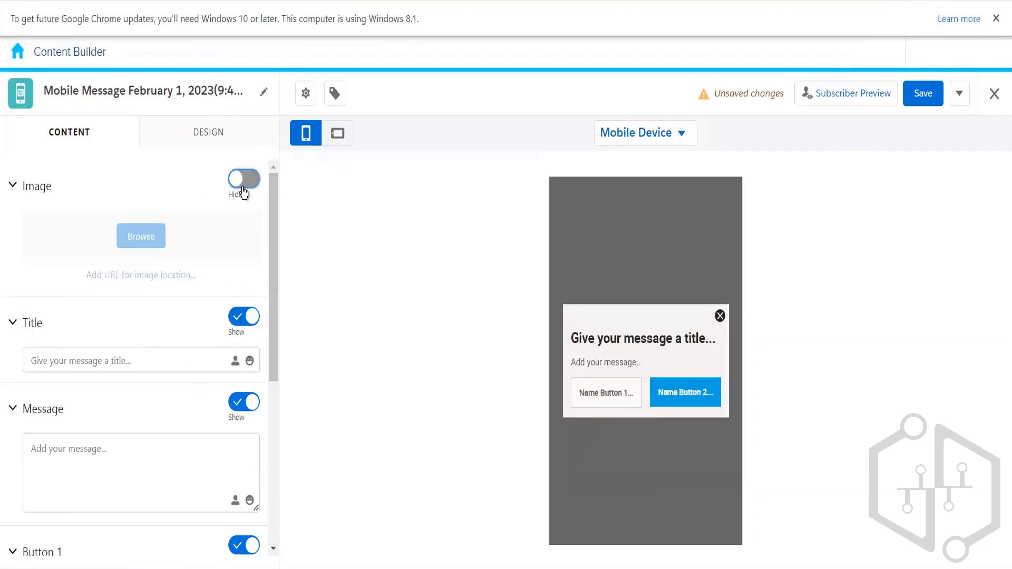
click(242, 182)
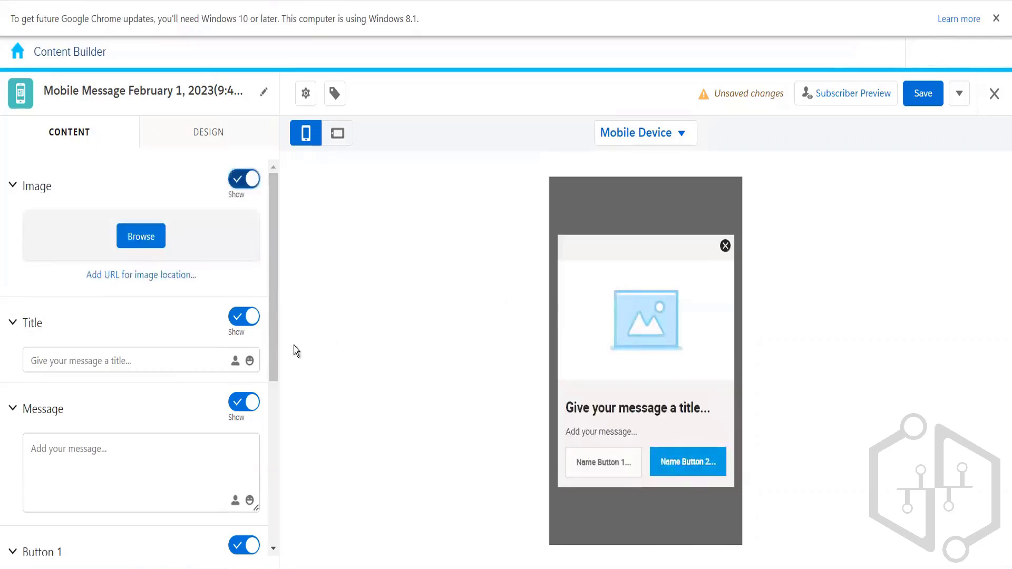
click(245, 318)
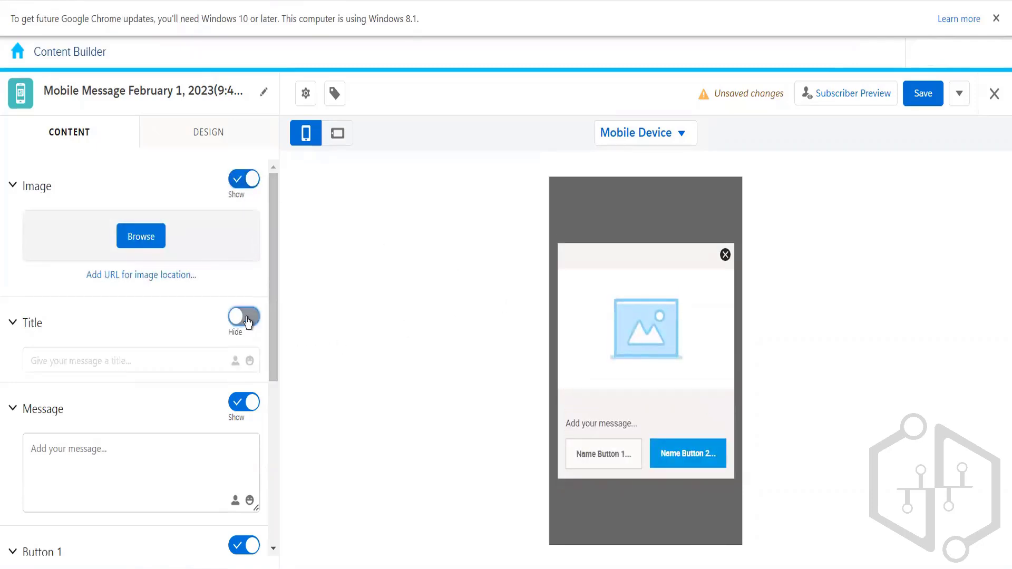
click(245, 318)
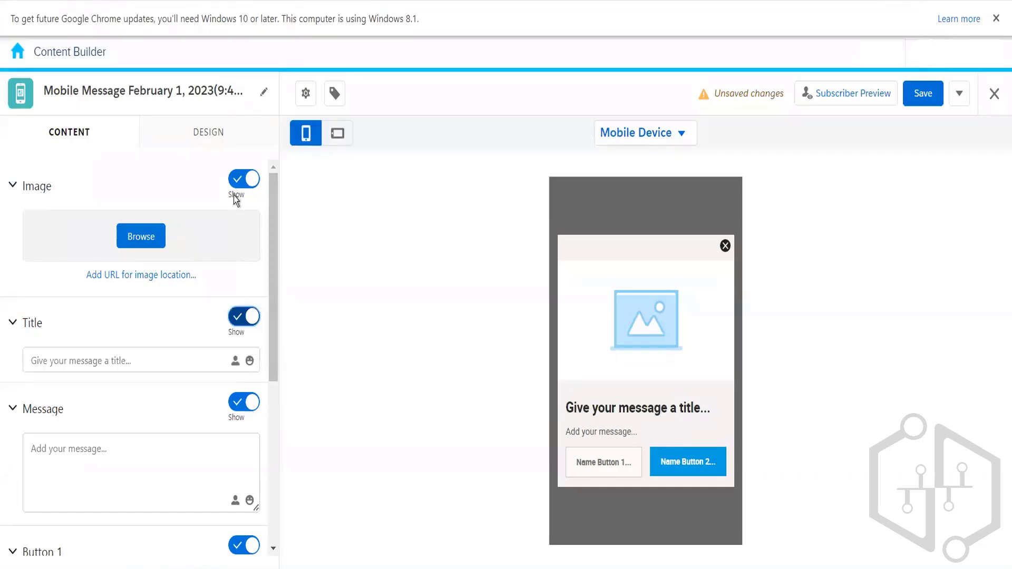
Step: Add the image New Year.jpg from the content library to the in-app message
click(150, 237)
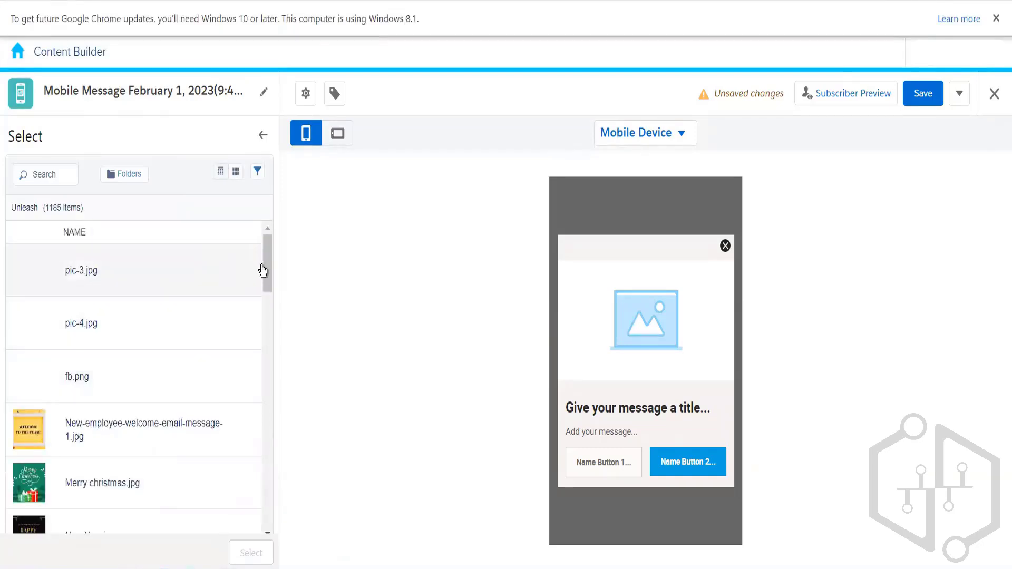
drag(268, 263, 268, 287)
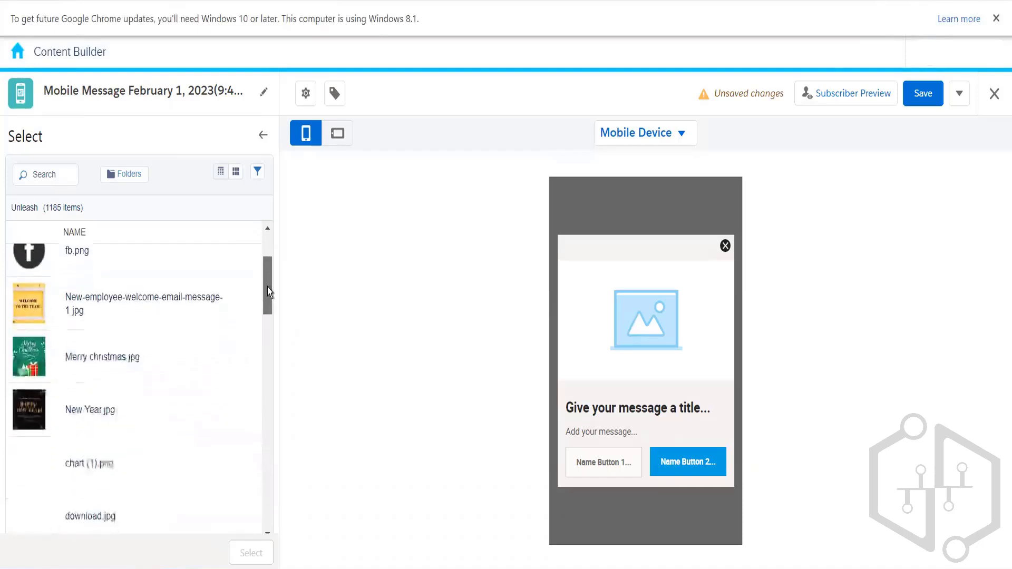
click(123, 410)
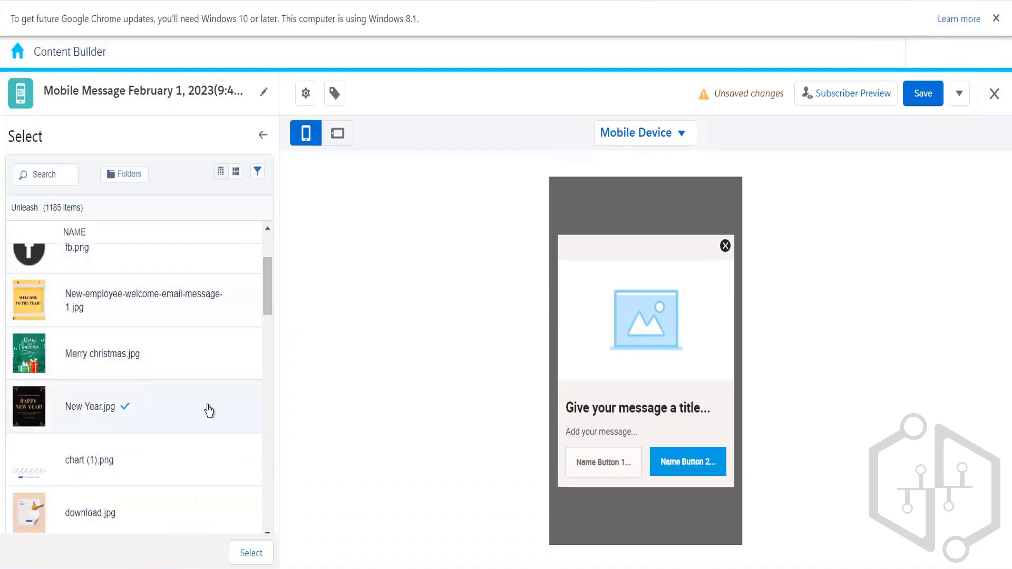
click(245, 558)
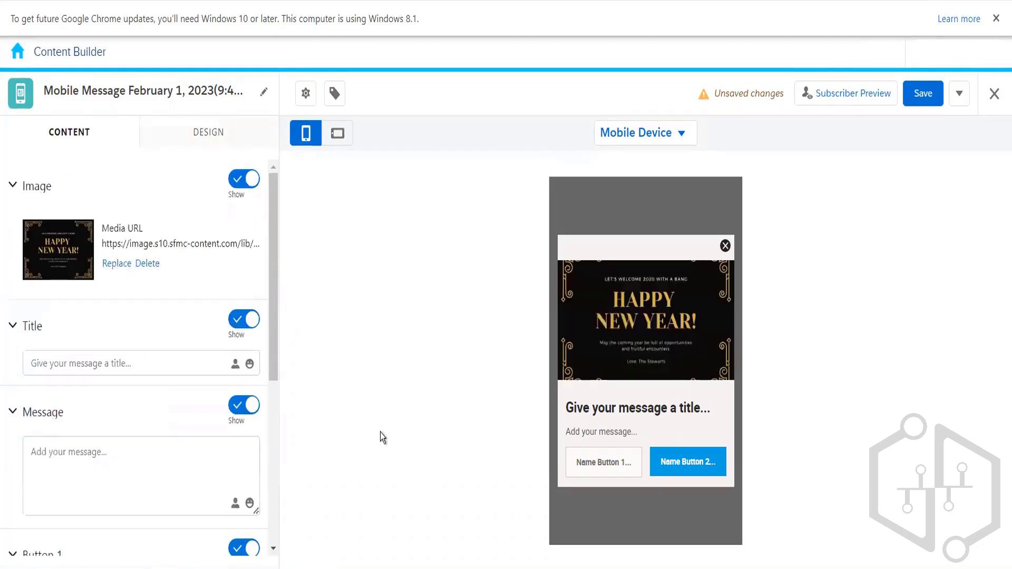
Step: Give the in-app message the title "Exciting Home Loan Offer for You"
click(132, 361)
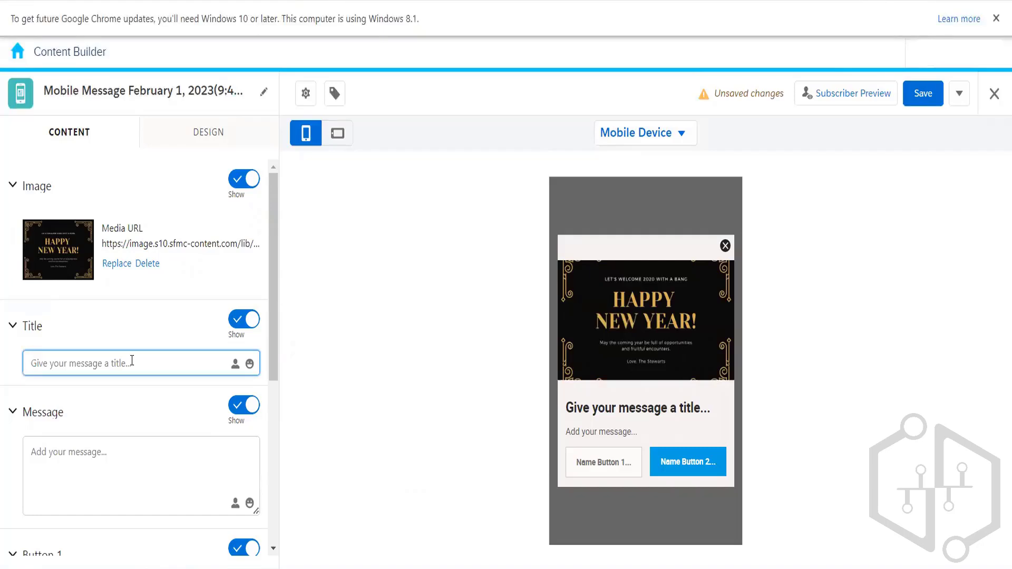
text(Exciting )
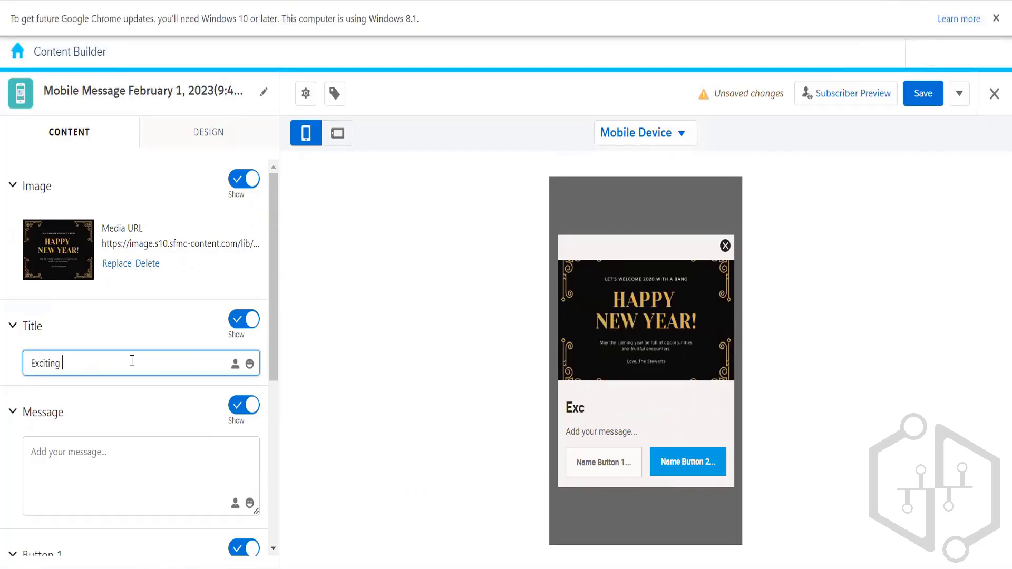
text(Home Loan Offer )
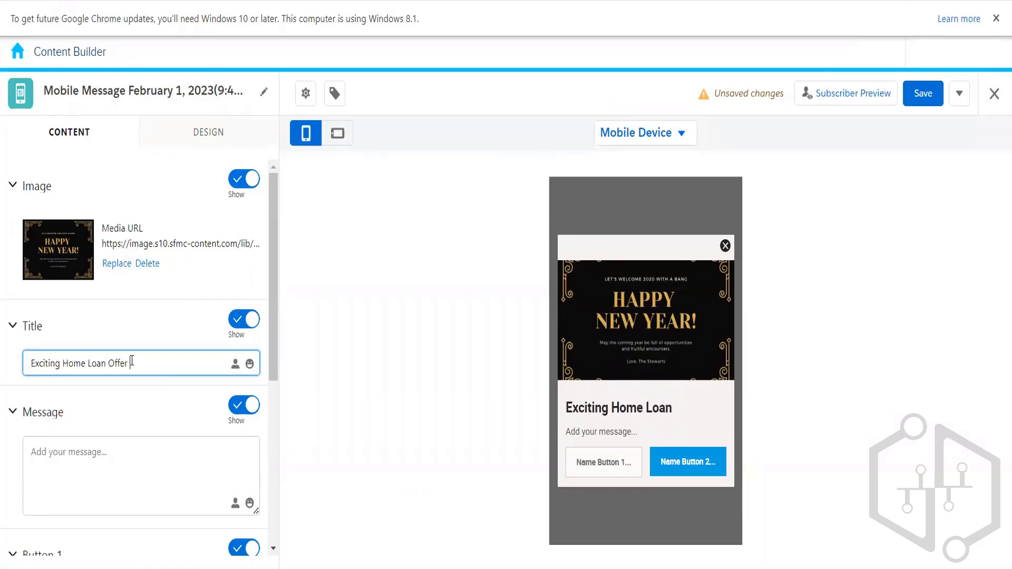
text(for You)
Step: Write the in-app message text "Get the home loan now at very affordable interest rates"
click(114, 469)
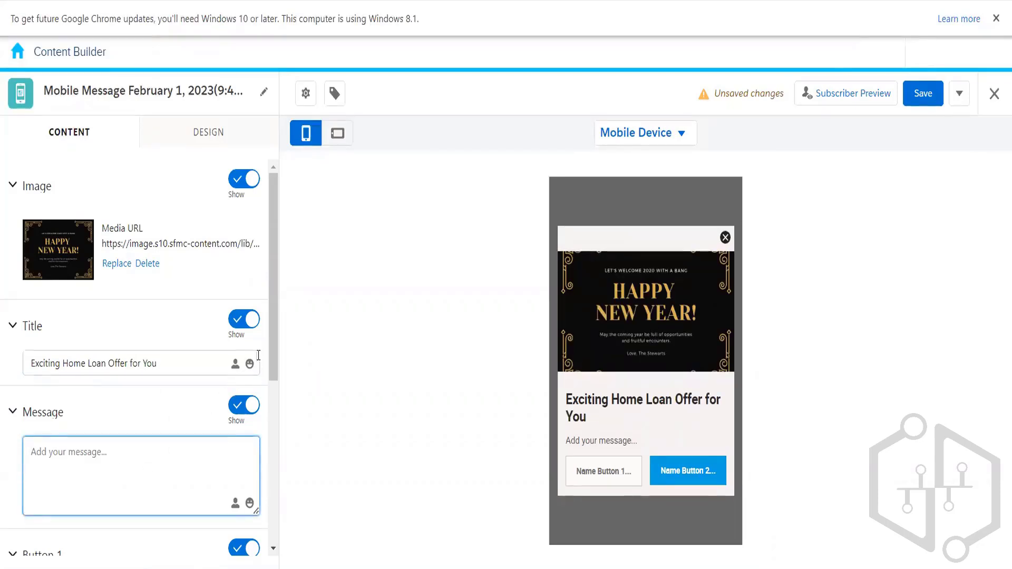
drag(273, 359, 273, 397)
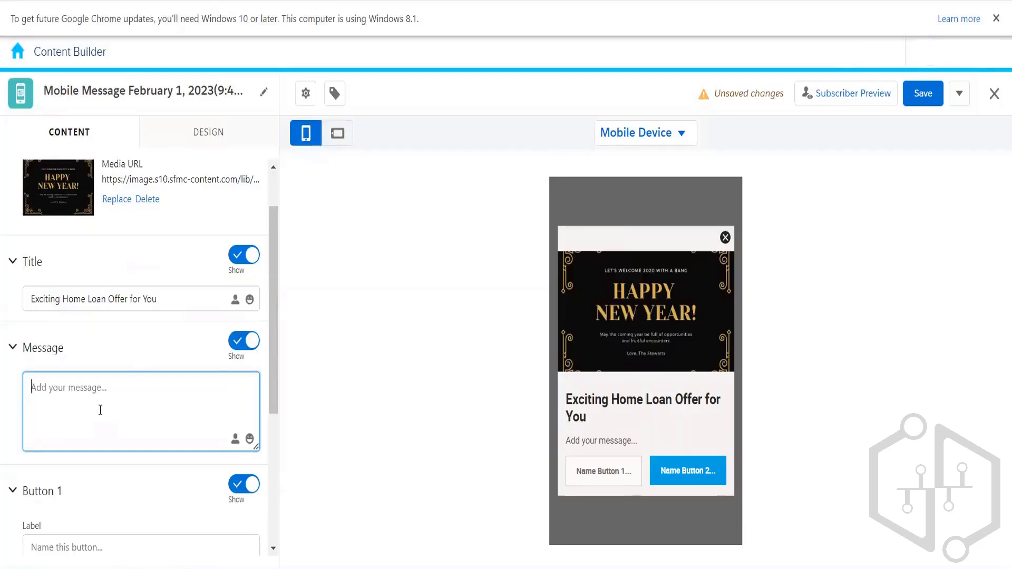
text(G)
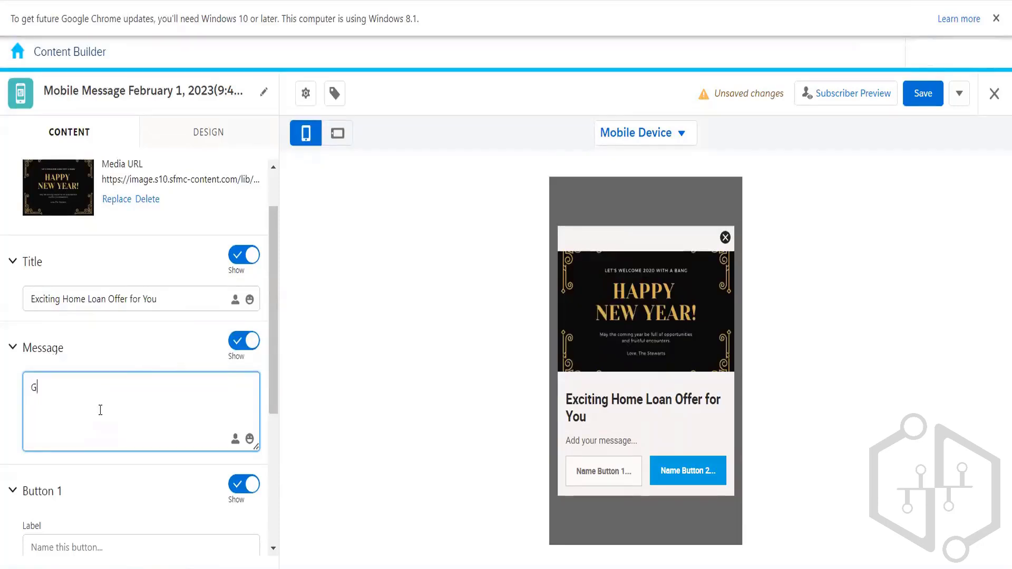
text(et the home)
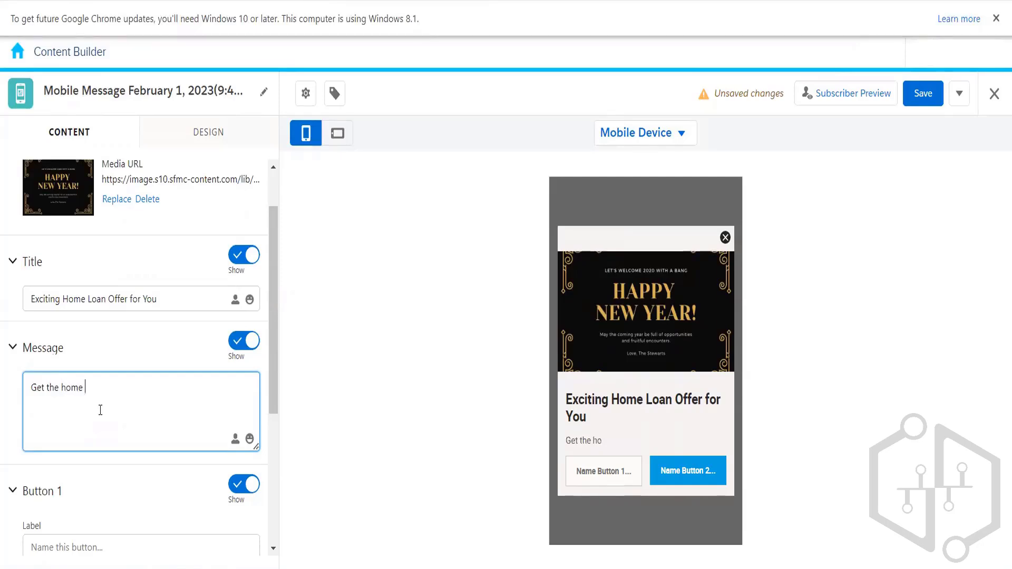
text( loan now at )
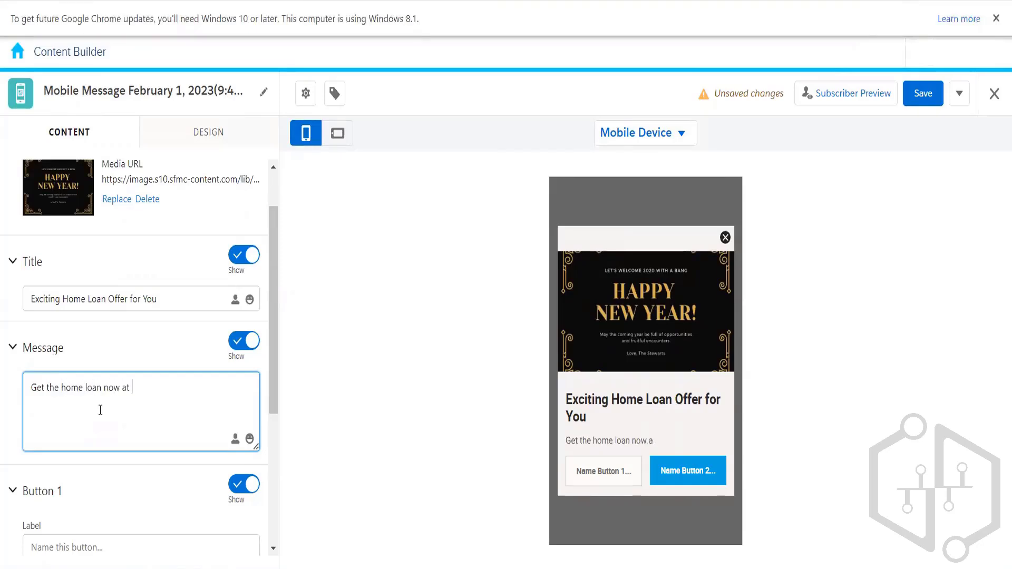
text(very ex)
key(BackSpace)
key(BackSpace)
text(affordable )
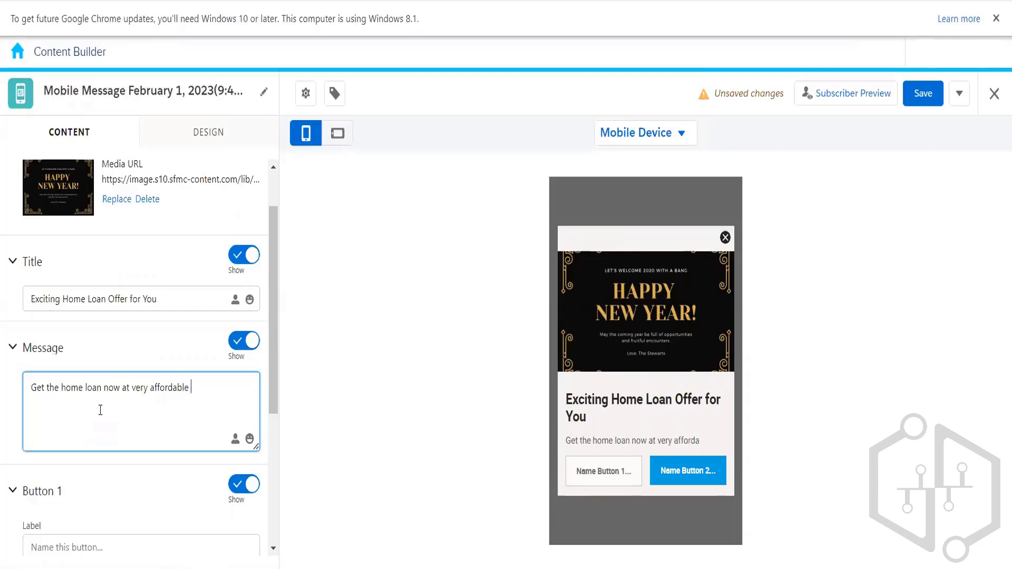
text(interest rates)
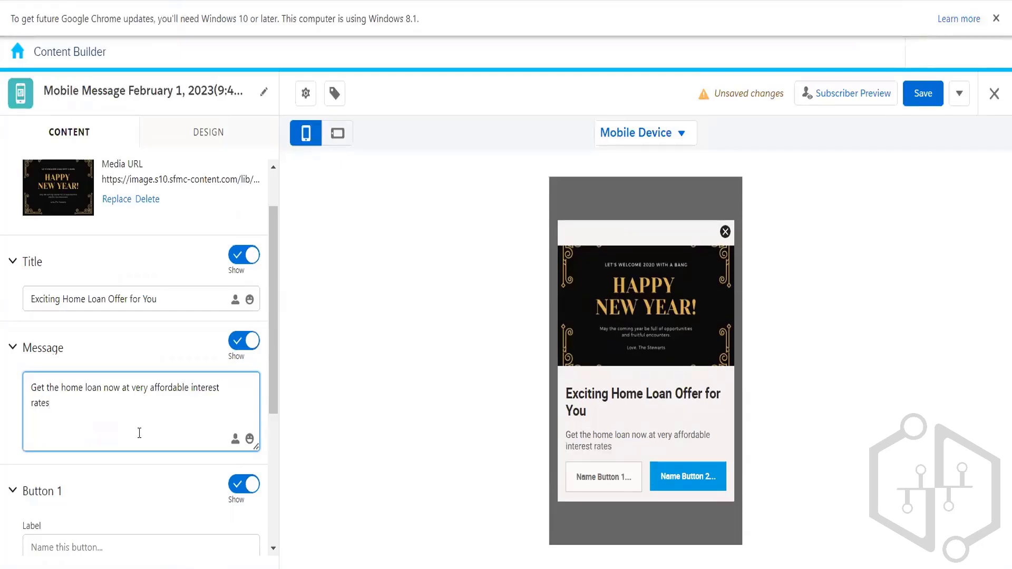
Step: Label Button 1 of the in-app message "Apply Now" and set its behavior to Go to web URL
drag(274, 388, 274, 473)
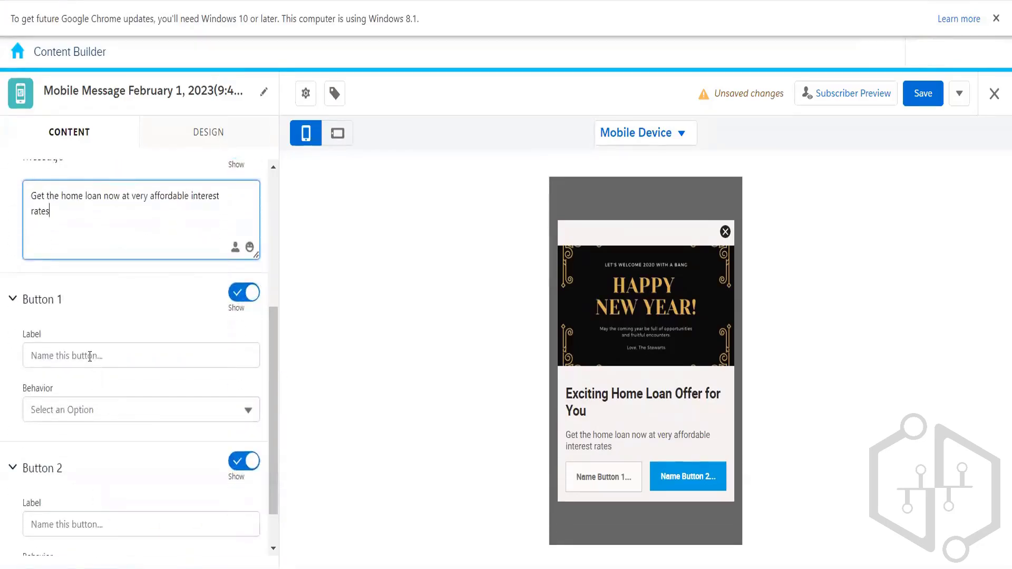
click(90, 357)
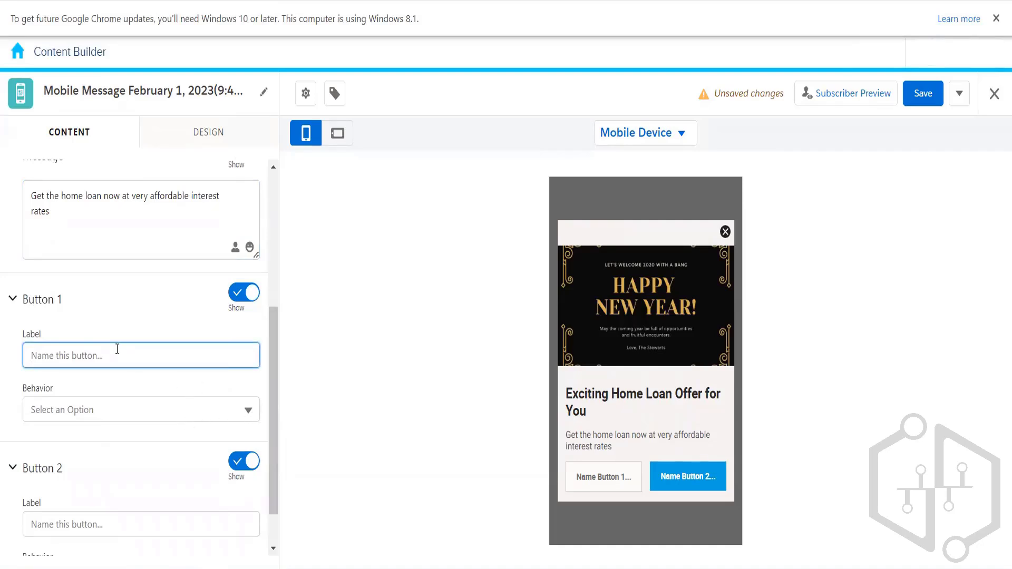
text(Apply)
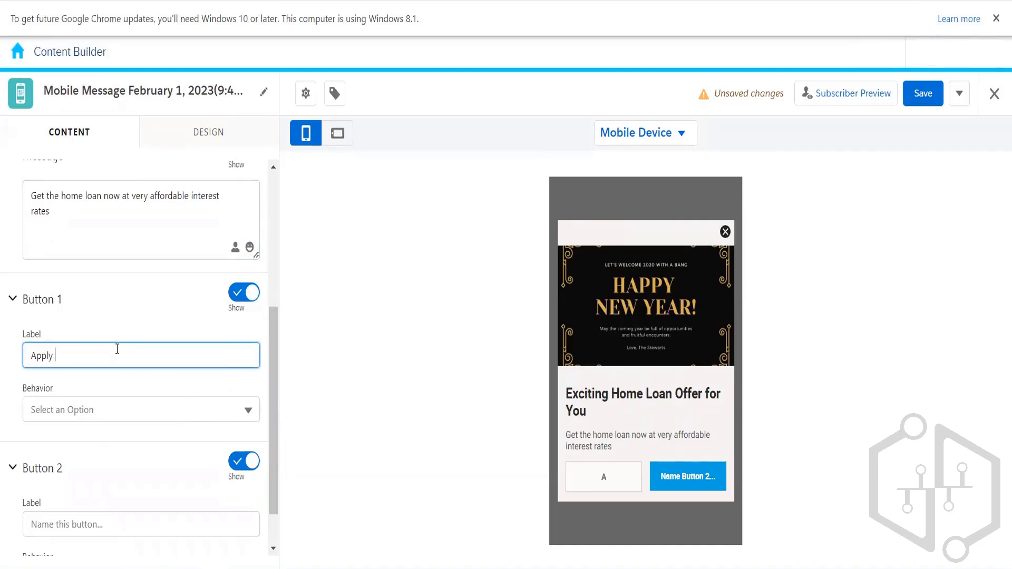
text( Now)
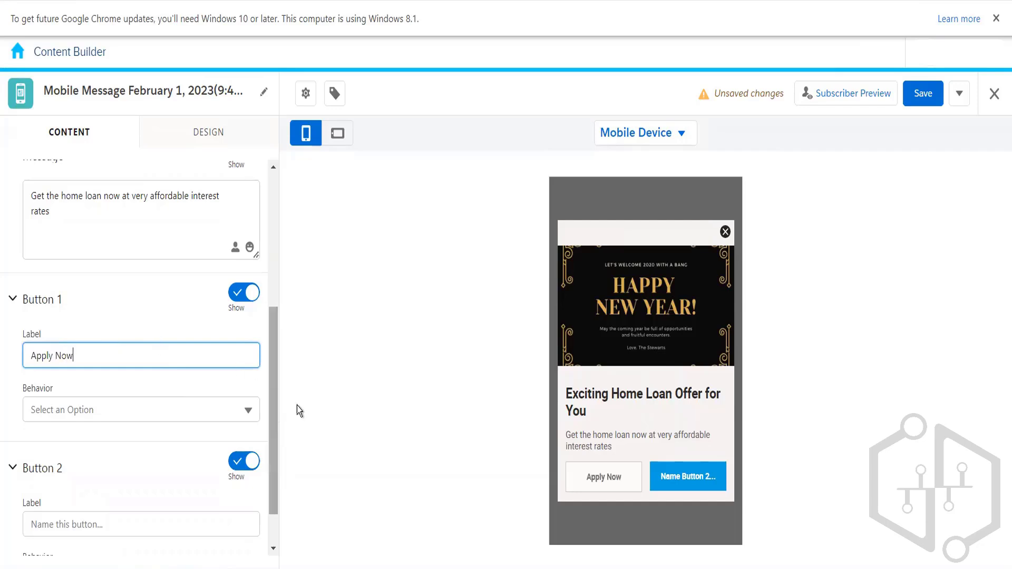
scroll(270, 445, down, 1)
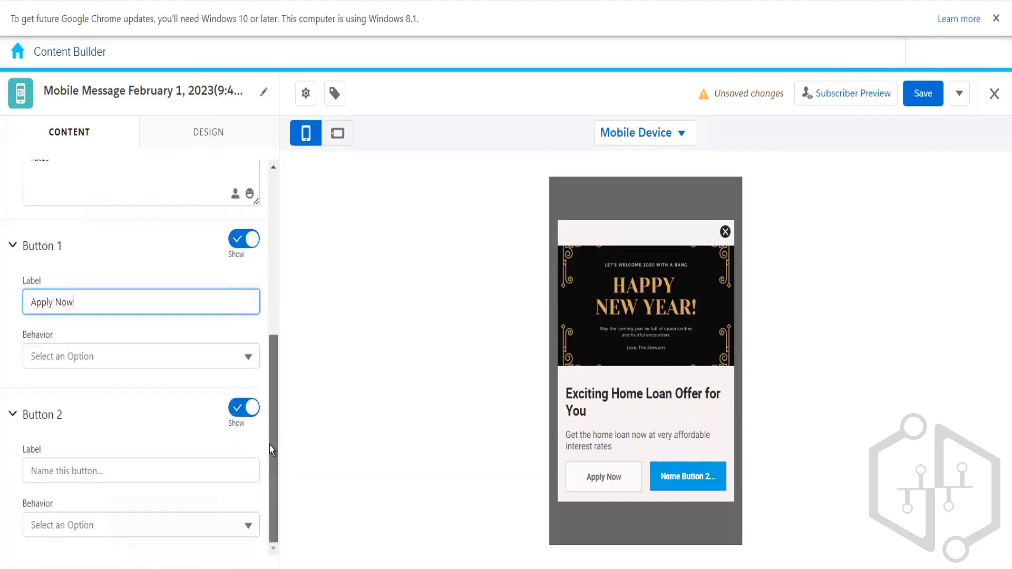
click(141, 358)
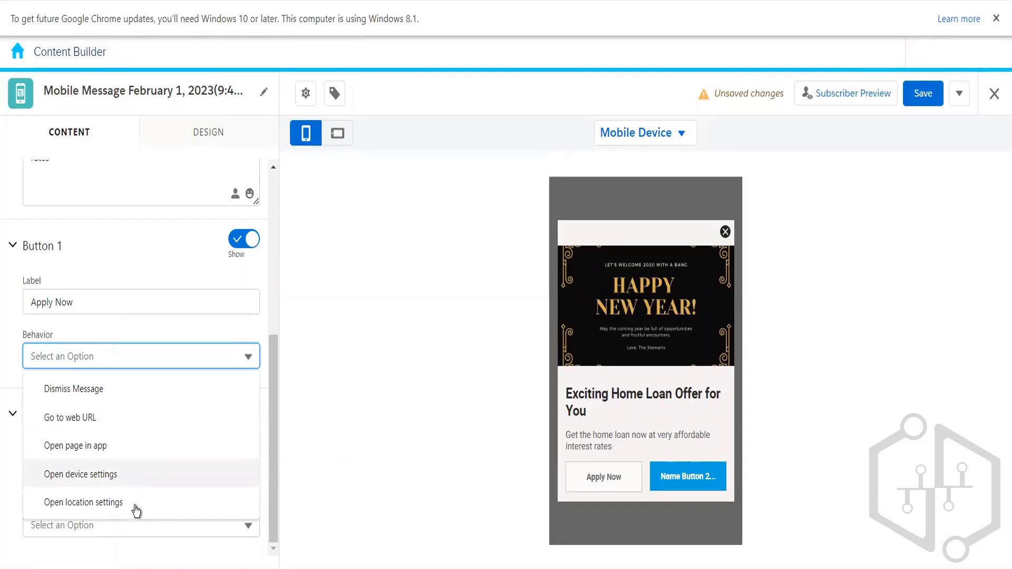
click(221, 330)
click(110, 364)
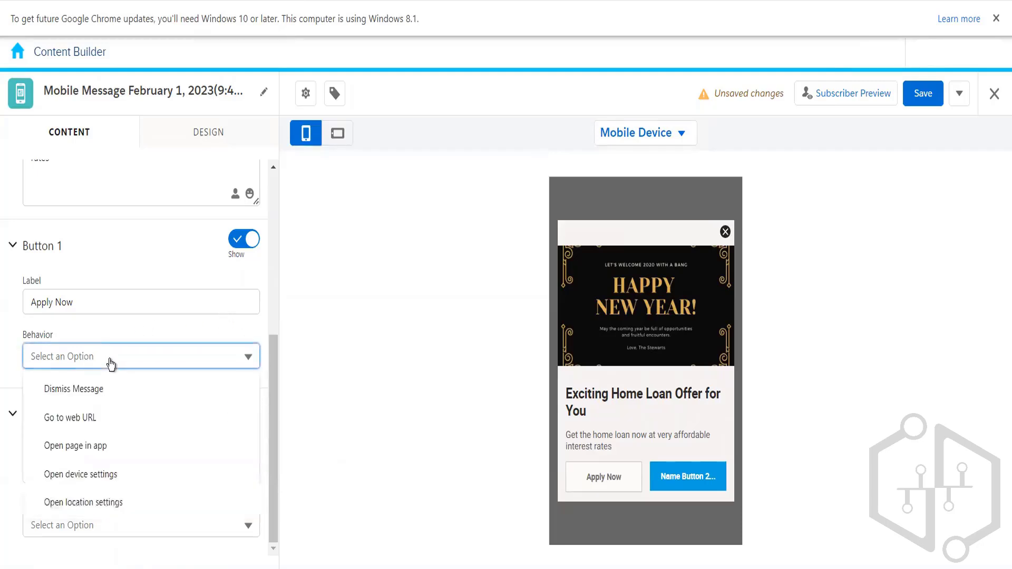
click(100, 419)
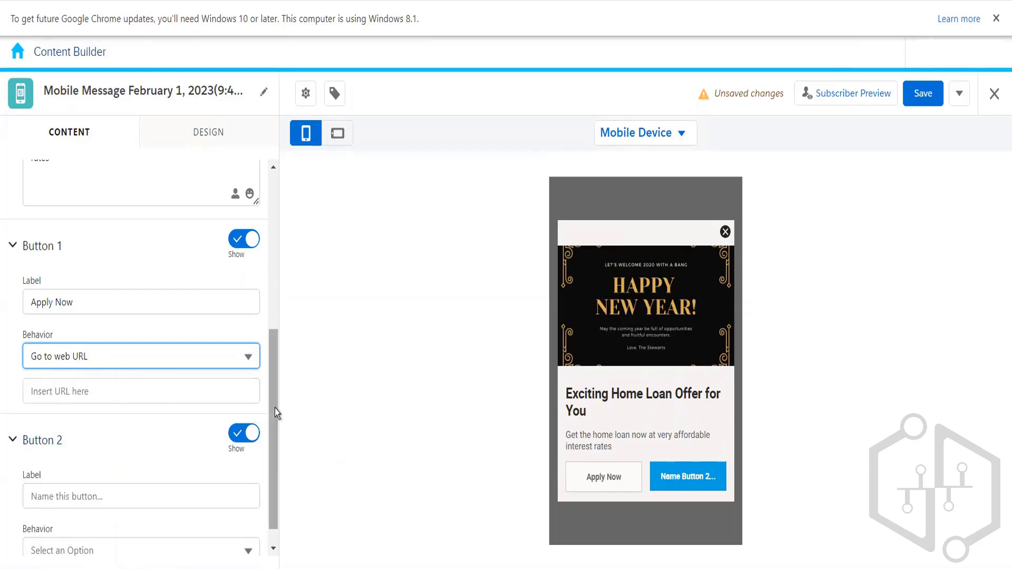
Step: Label Button 2 of the in-app message "Learn More" and set its behavior to Open page in app
scroll(271, 463, down, 1)
click(102, 476)
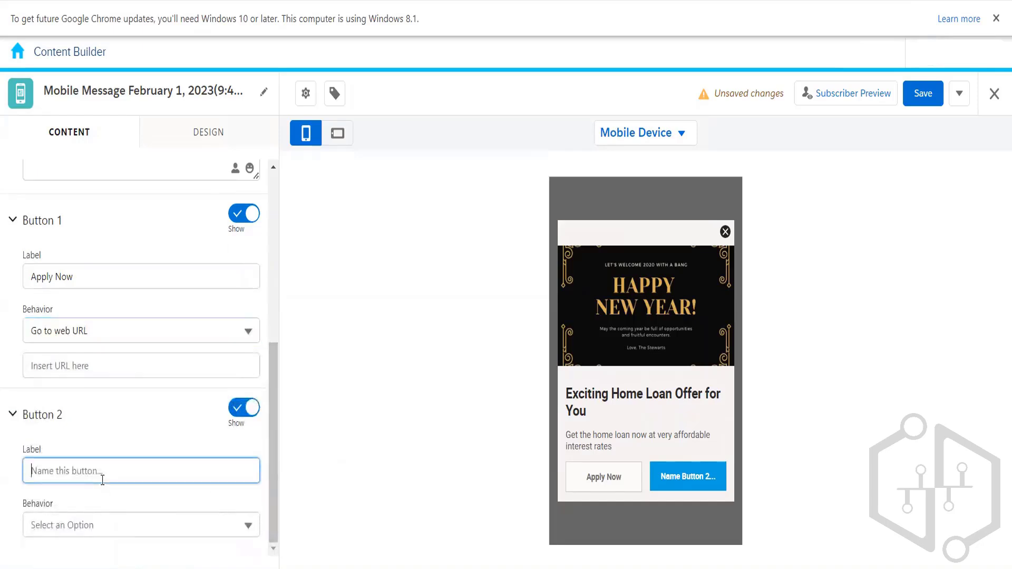
text(Lear)
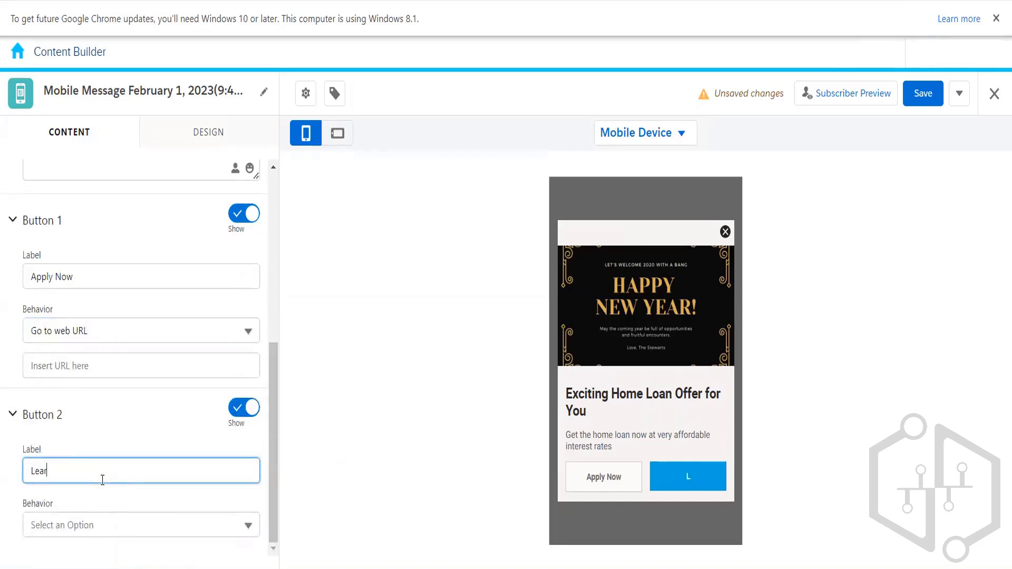
text(n More)
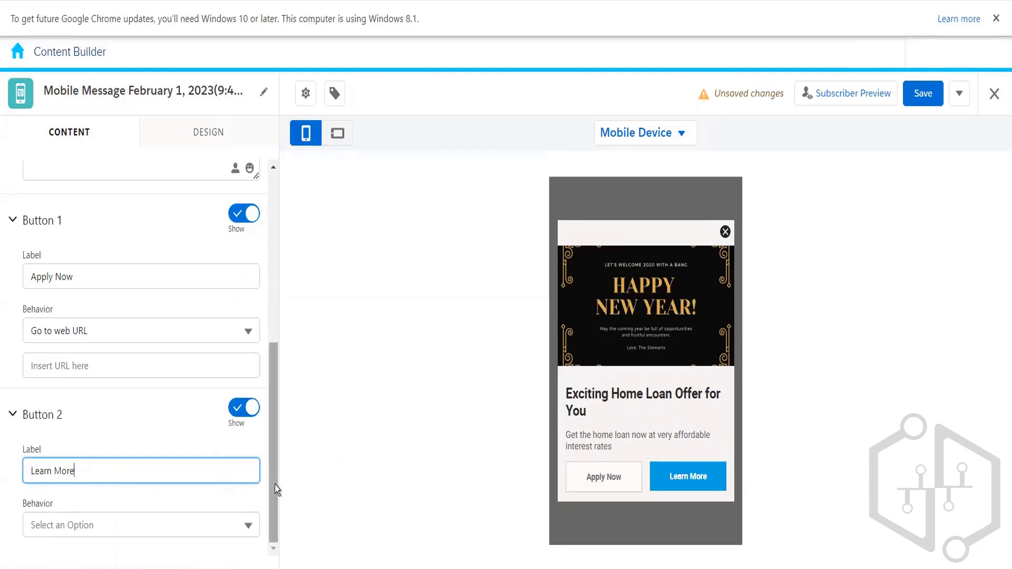
click(212, 533)
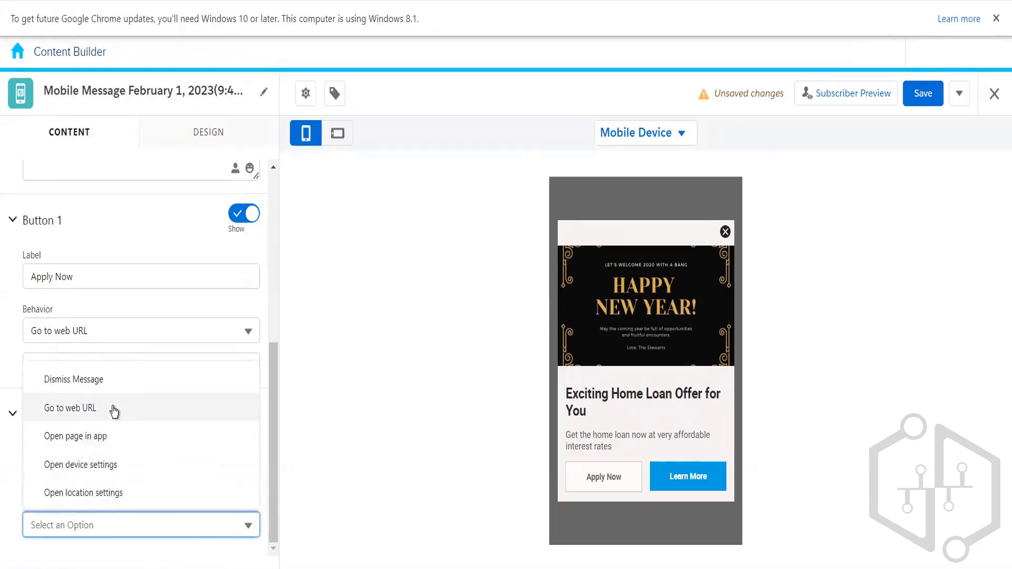
click(117, 438)
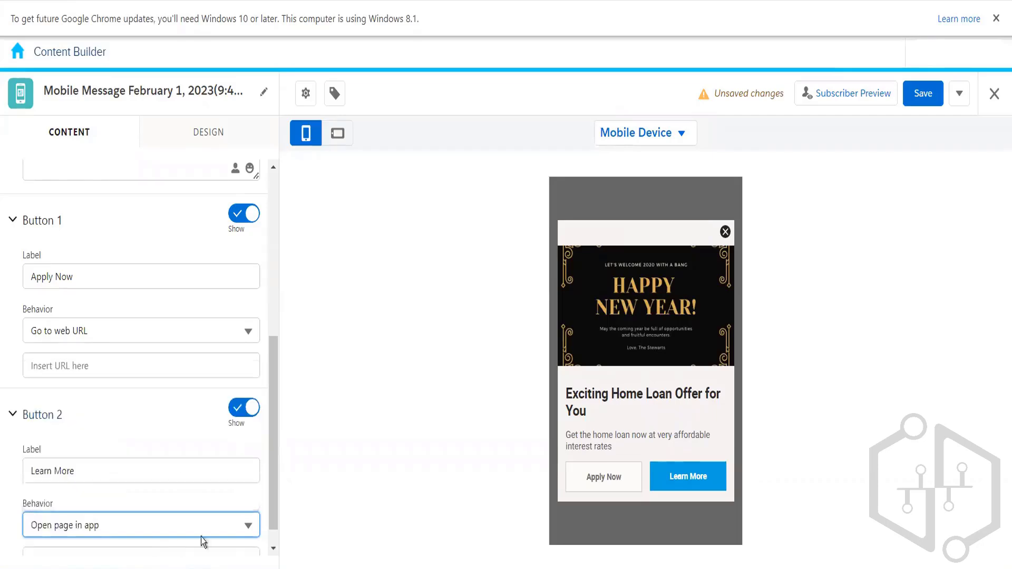
drag(276, 479, 274, 535)
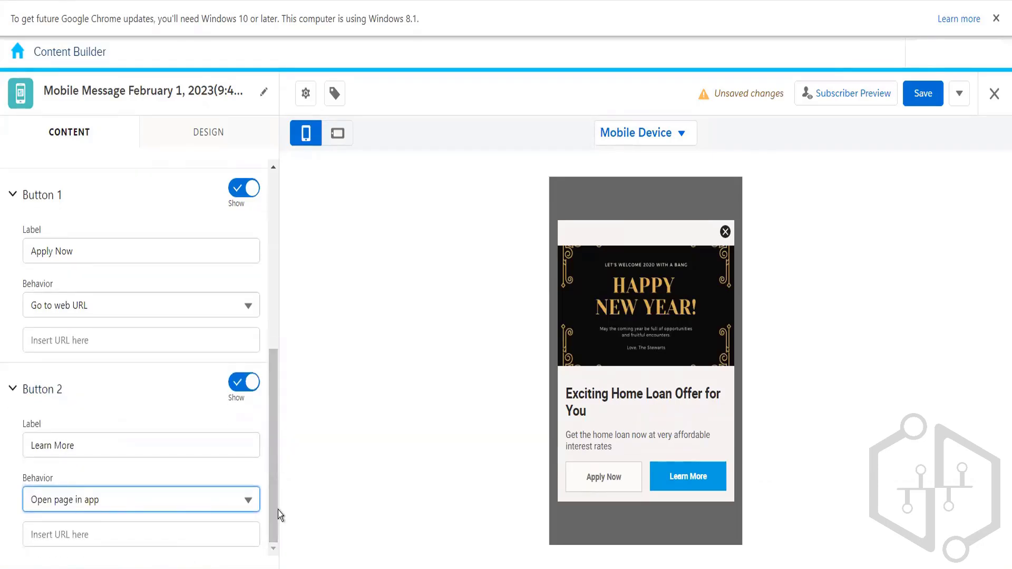
Step: Review the in-app message's design settings for layout, text and image, and return to its content settings
drag(273, 508, 264, 271)
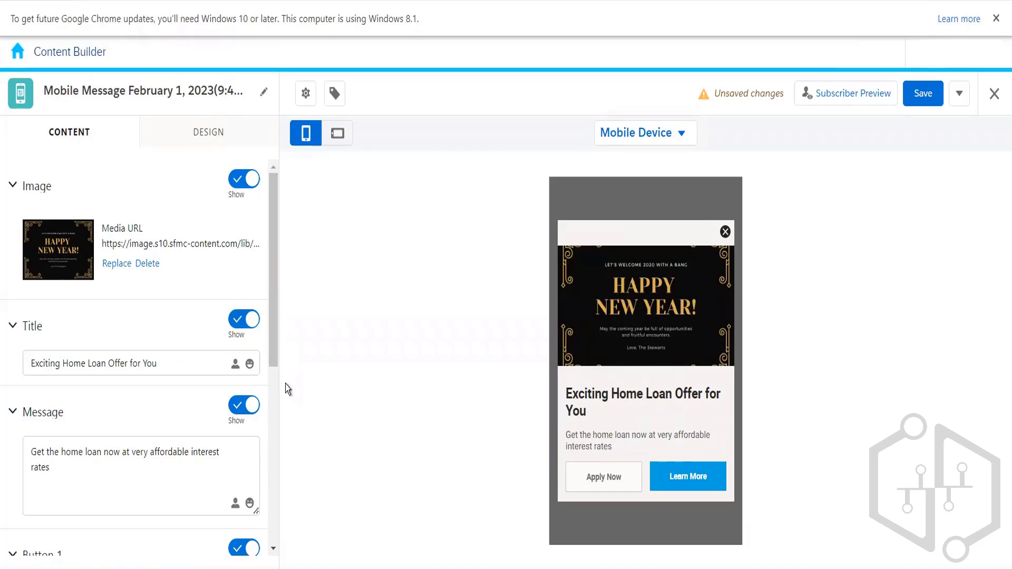
click(205, 142)
drag(272, 224, 277, 314)
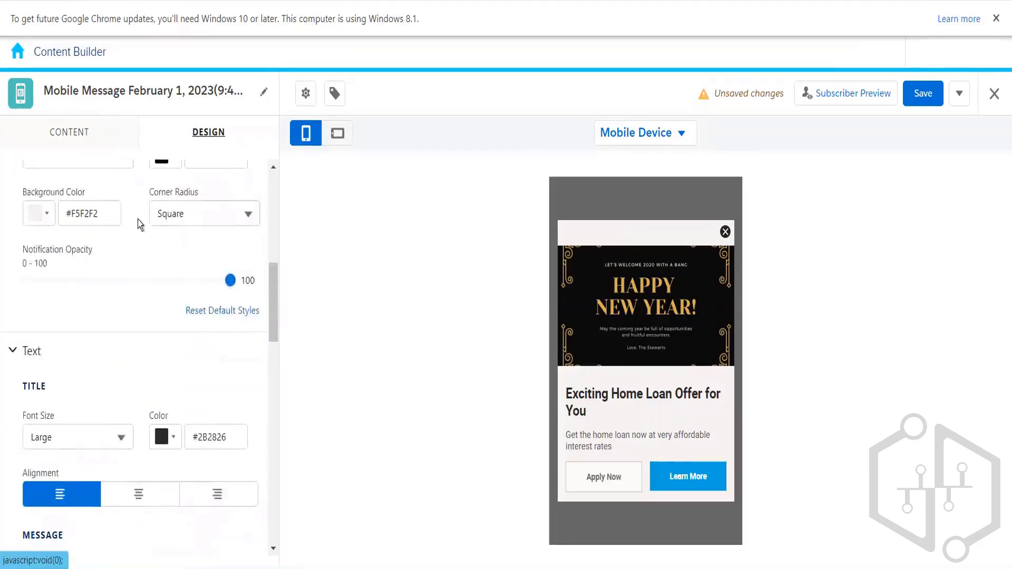
drag(274, 276, 264, 347)
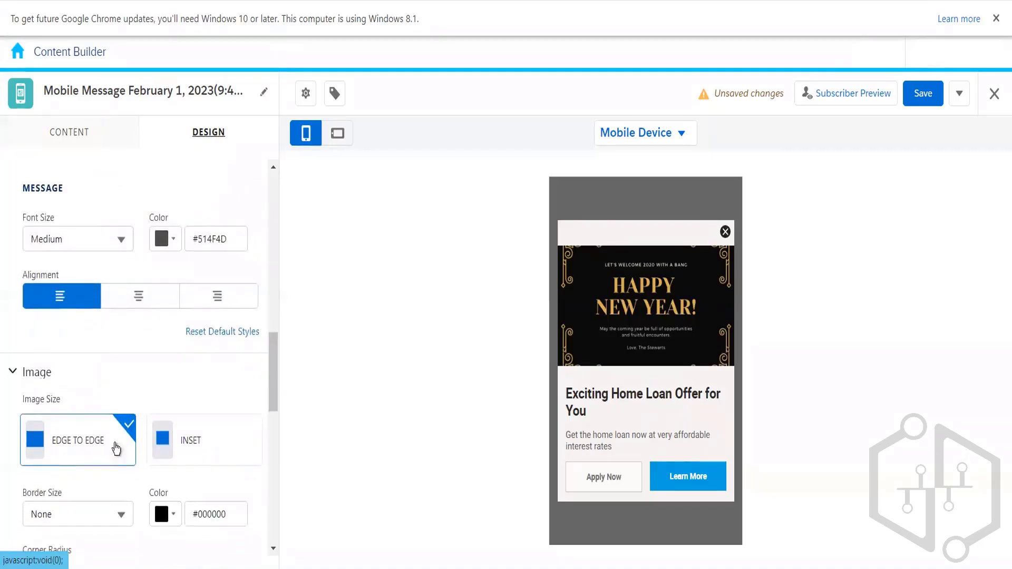
drag(270, 391, 288, 160)
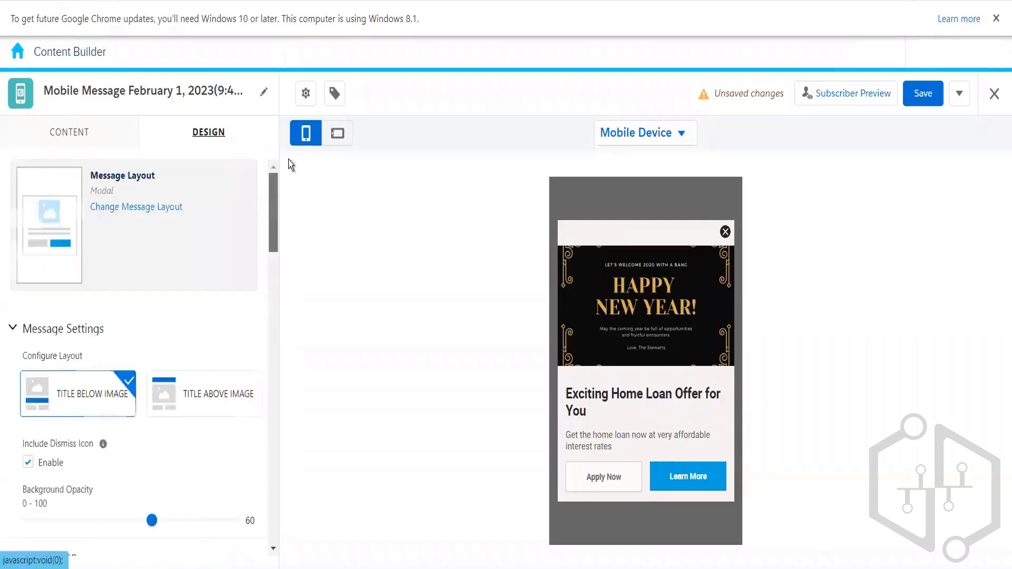
click(94, 132)
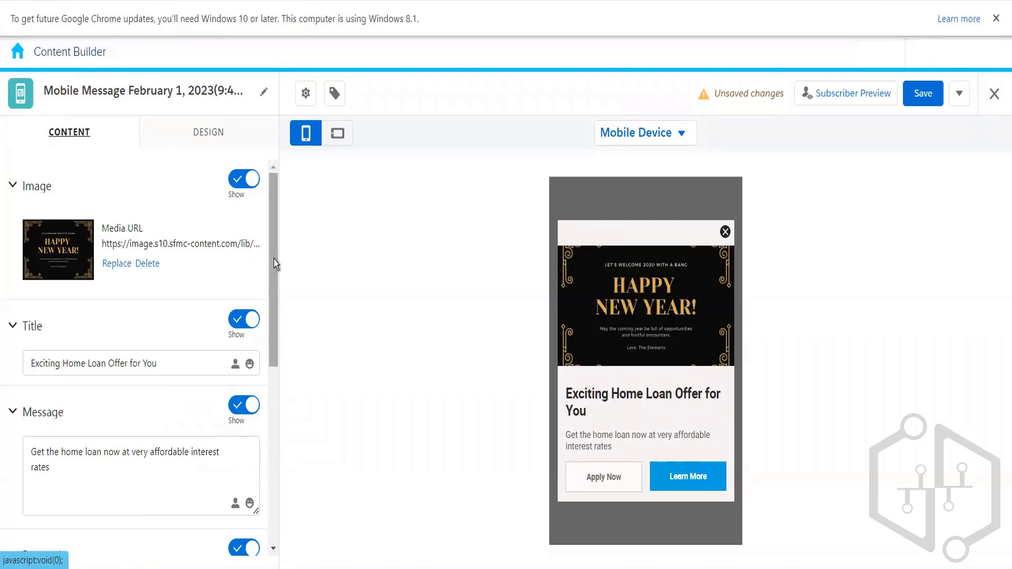
drag(273, 289, 270, 368)
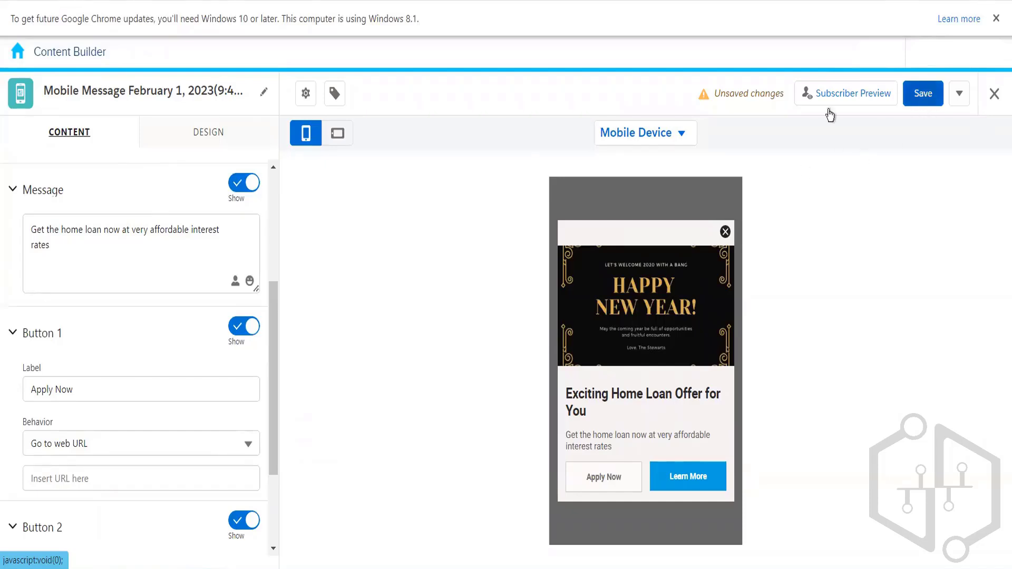
Step: Preview the in-app message as a Tablet Device and switch back to the Mobile Device preview
click(677, 135)
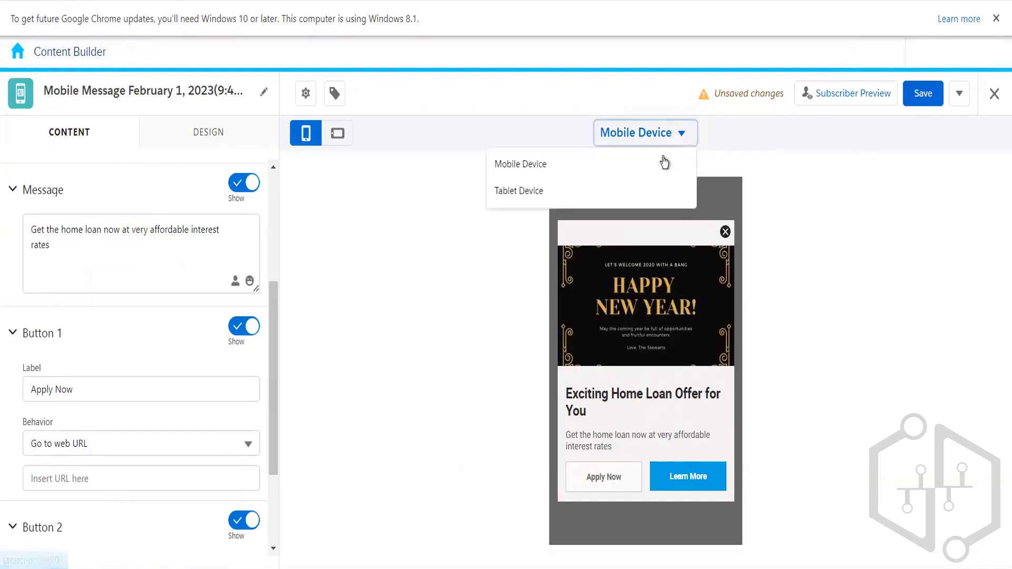
click(558, 197)
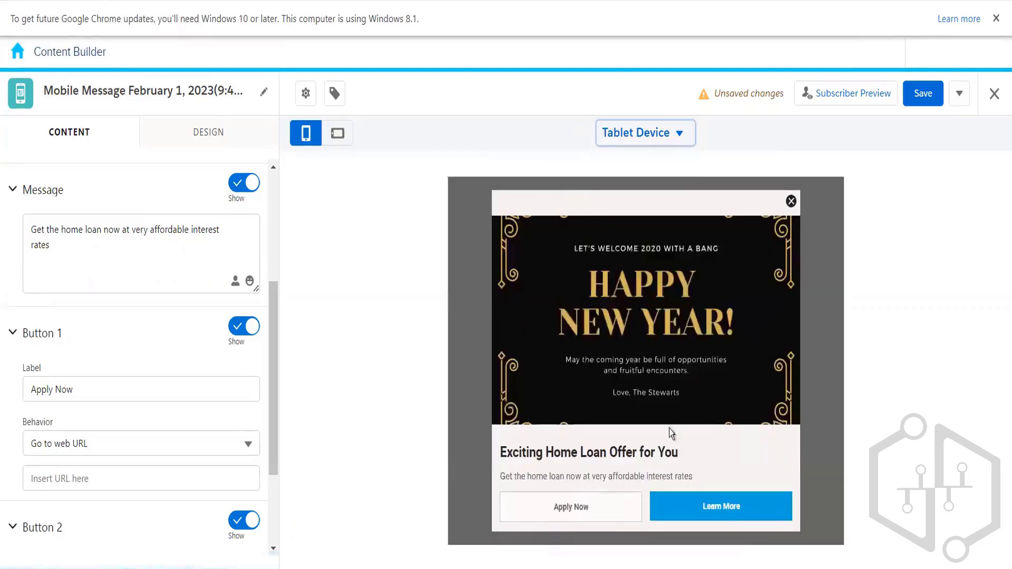
click(638, 135)
click(573, 168)
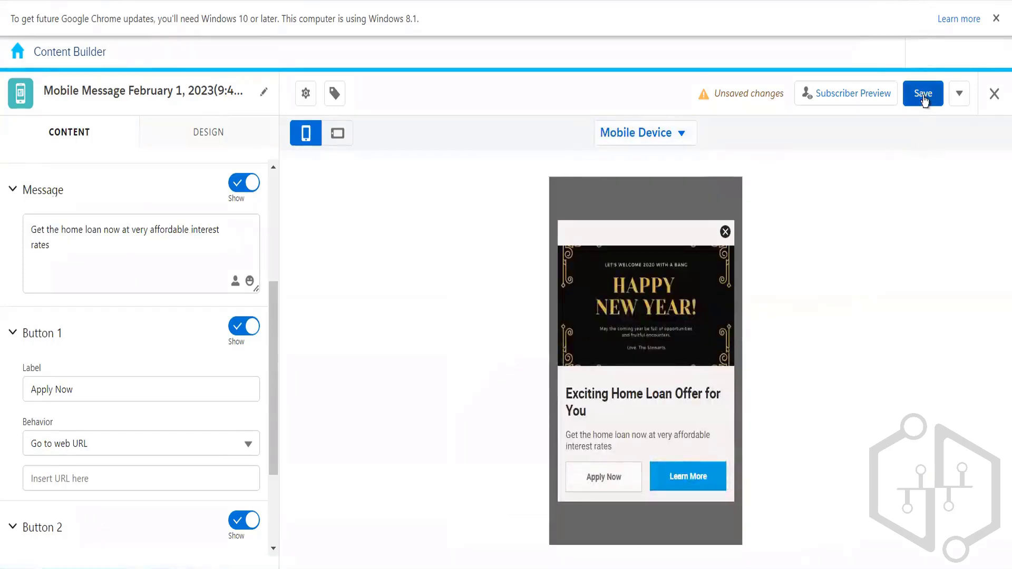
Step: Rename the in-app message as "Home Loan In App Message", then save and close it
click(223, 87)
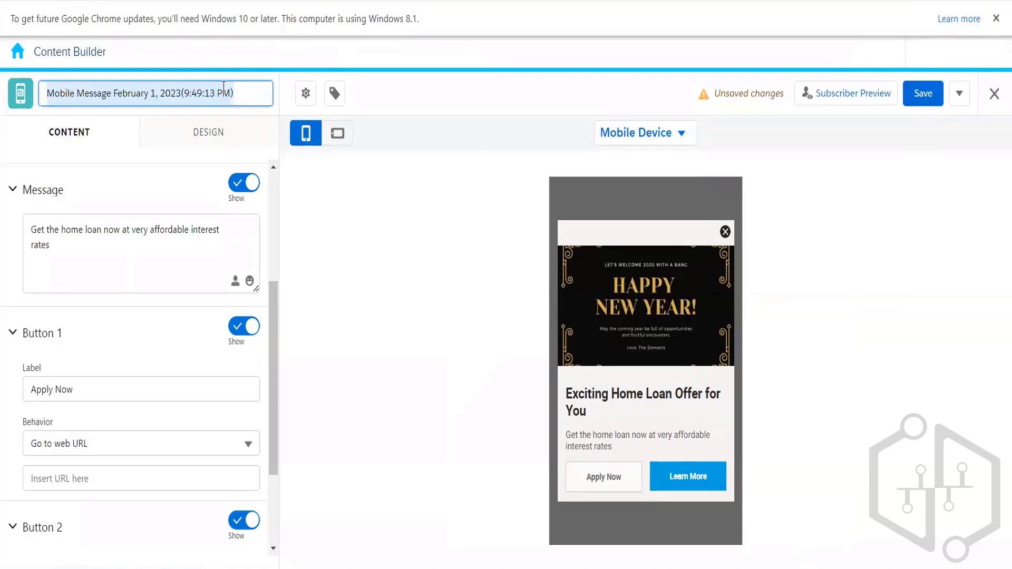
text(Home Loa)
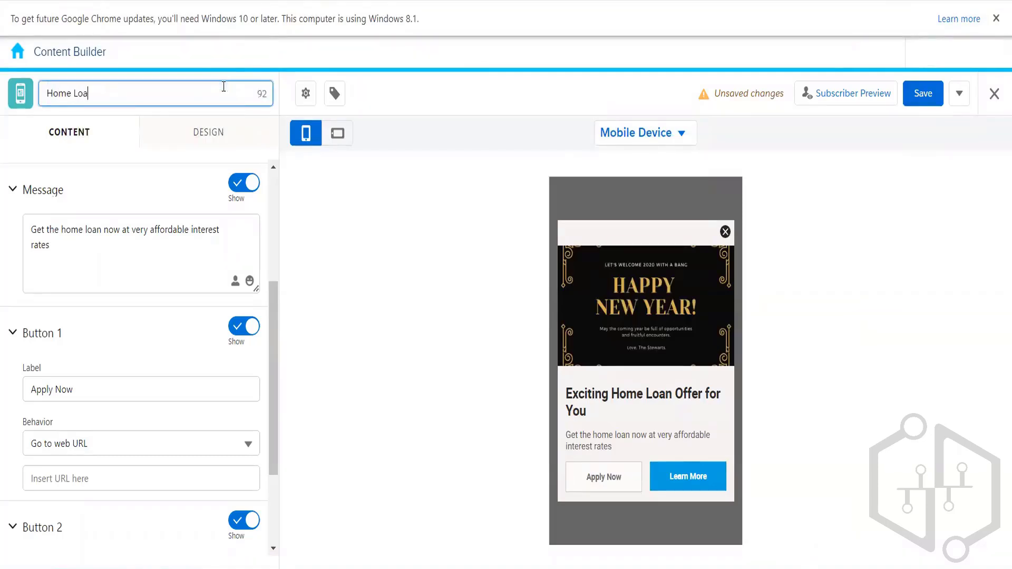
text(n In App Message)
key(Return)
click(919, 101)
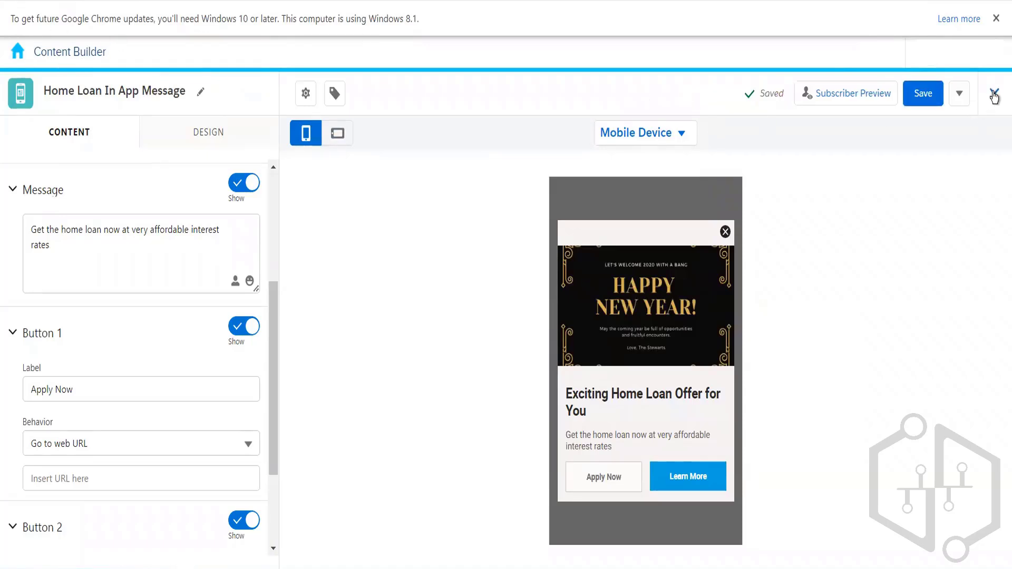
click(994, 95)
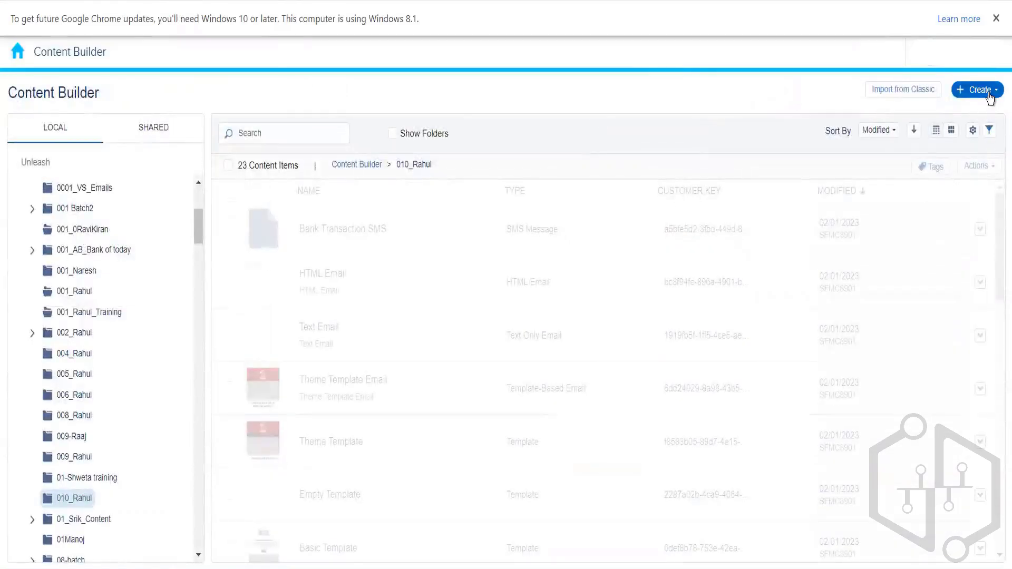
Step: Create a mobile app push notification, dismissing the rich media notice, and open its title for editing
click(989, 97)
mouse_move(937, 250)
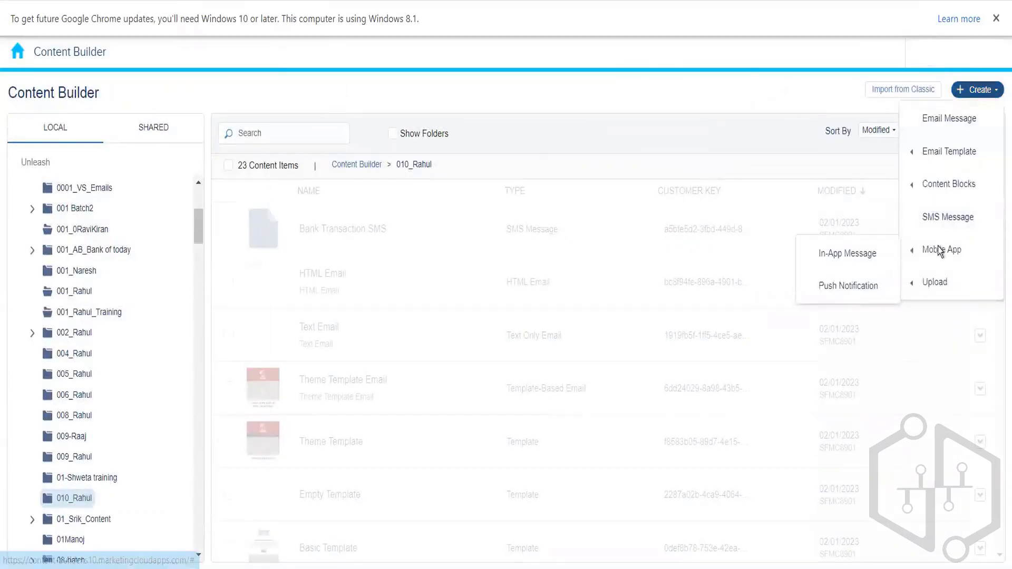
click(854, 299)
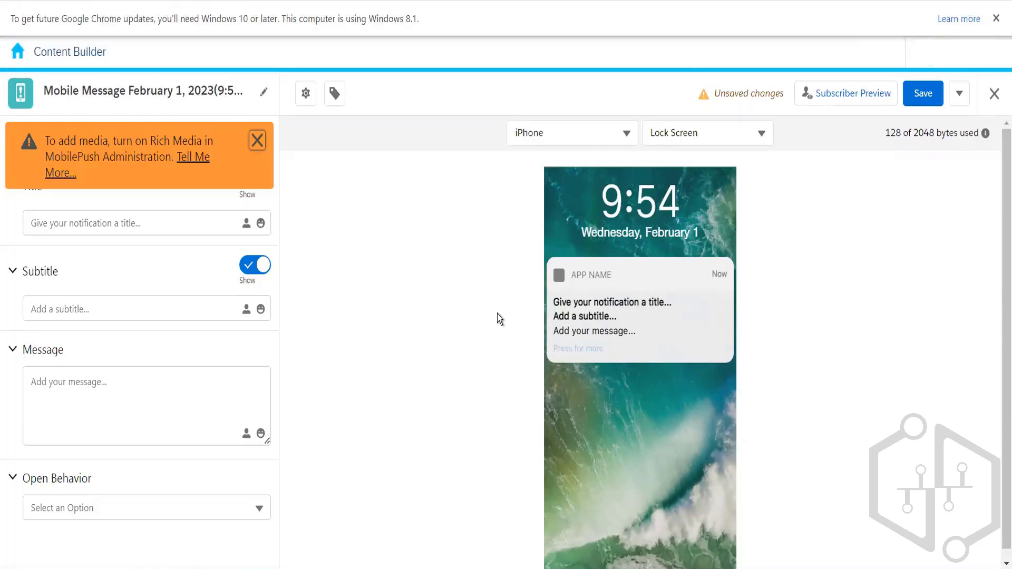
click(257, 141)
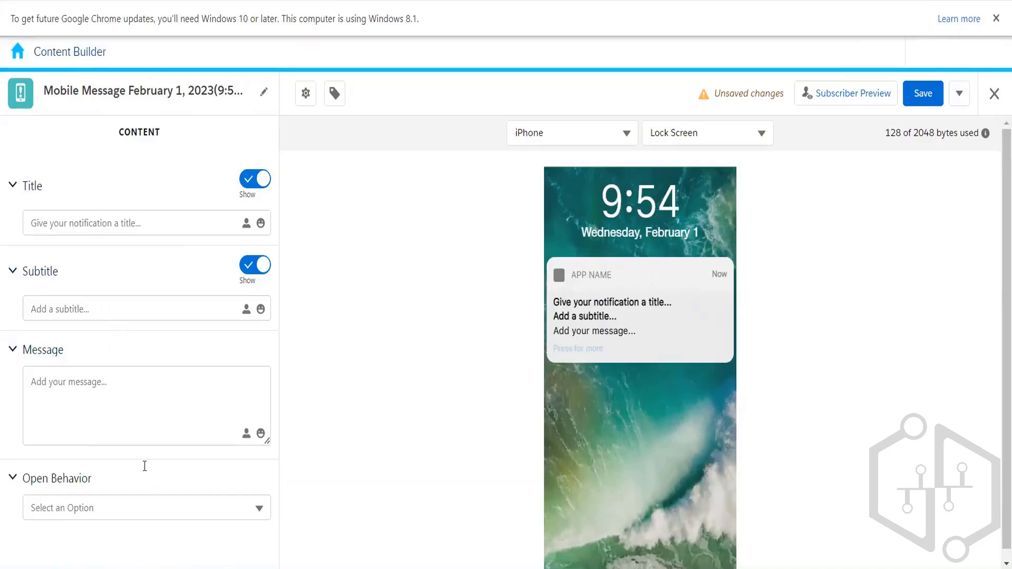
click(125, 226)
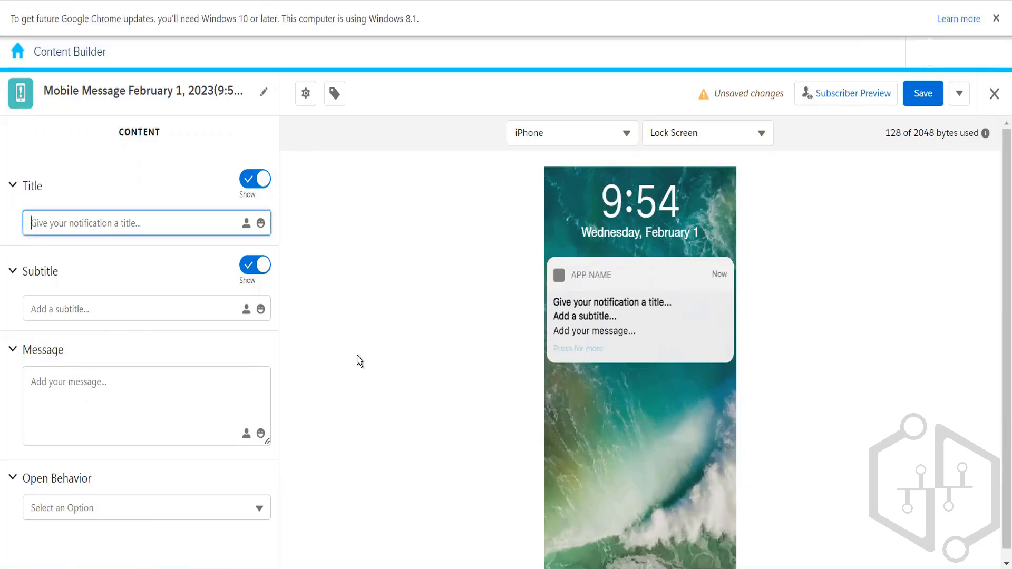
text(Uni)
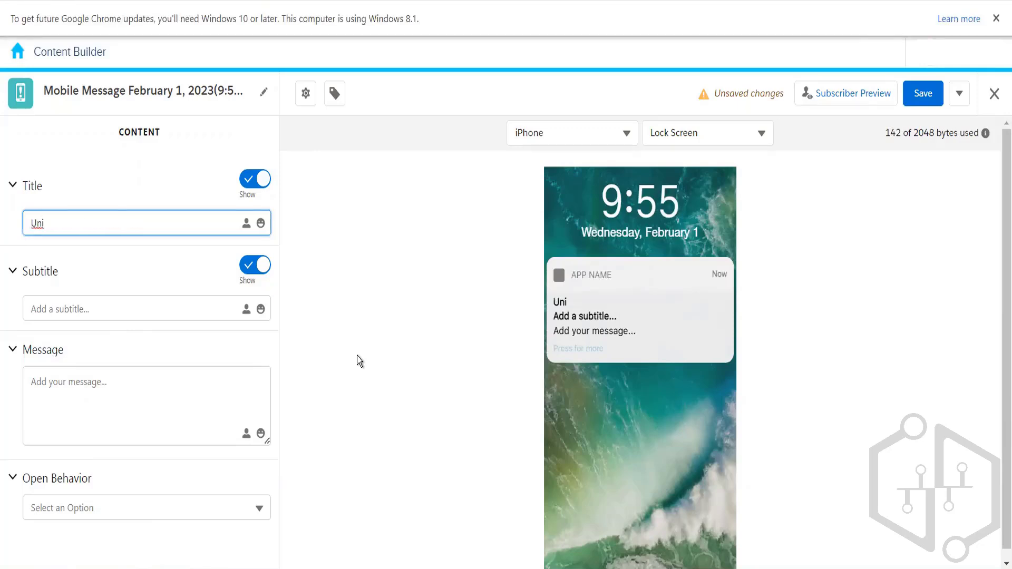
text(on)
key(BackSpace)
key(BackSpace)
key(BackSpace)
key(BackSpace)
key(BackSpace)
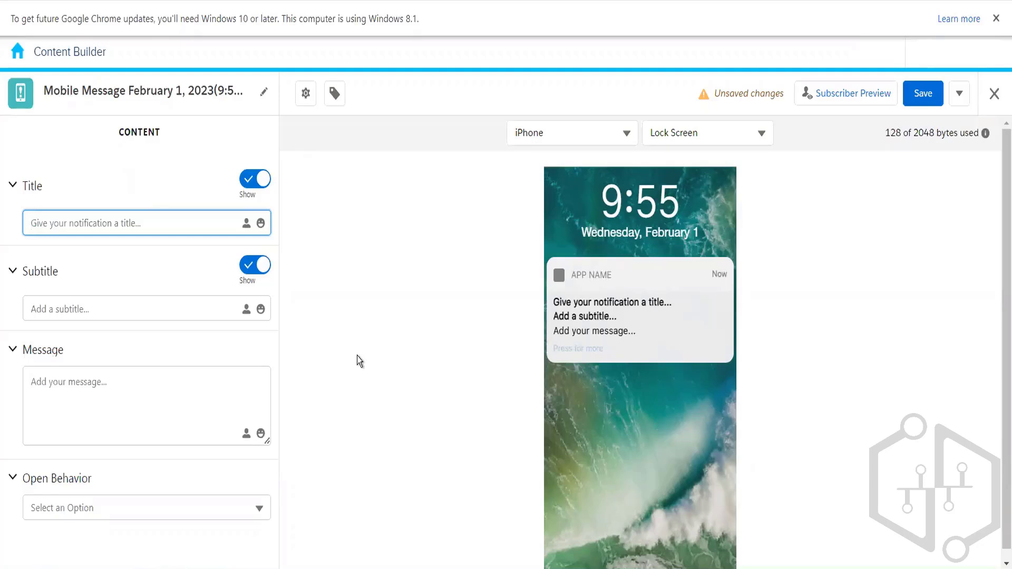
Step: Give the push notification the title "Home Loan"
text(Hom)
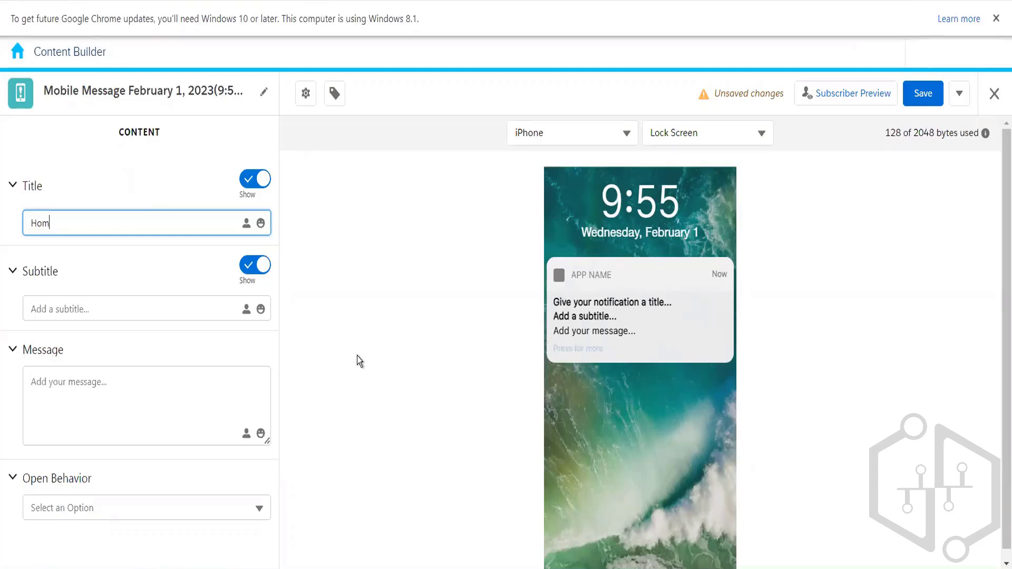
text(e Loan)
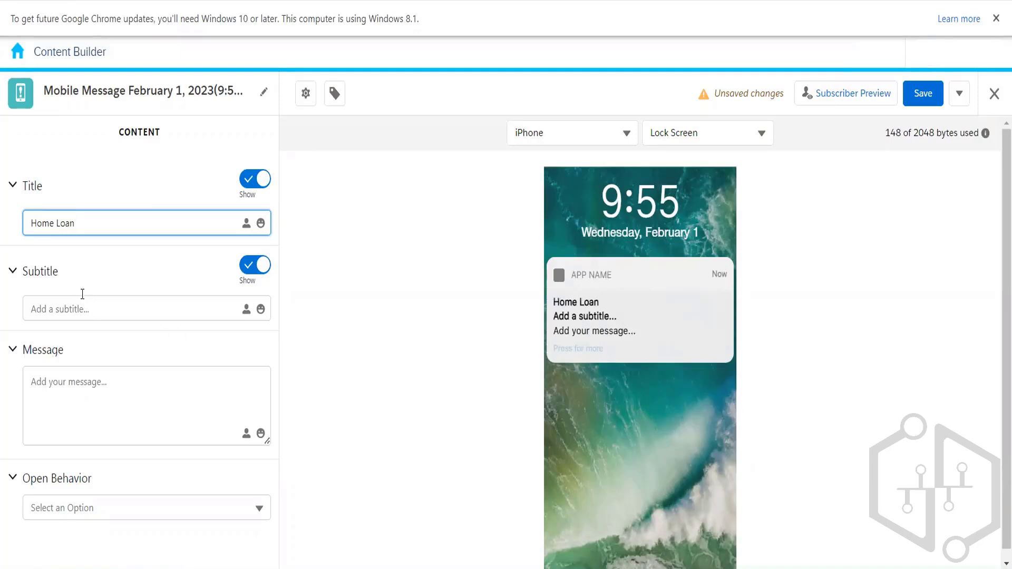
Step: Give the push notification the subtitle "Customized home loan offer you"
click(84, 308)
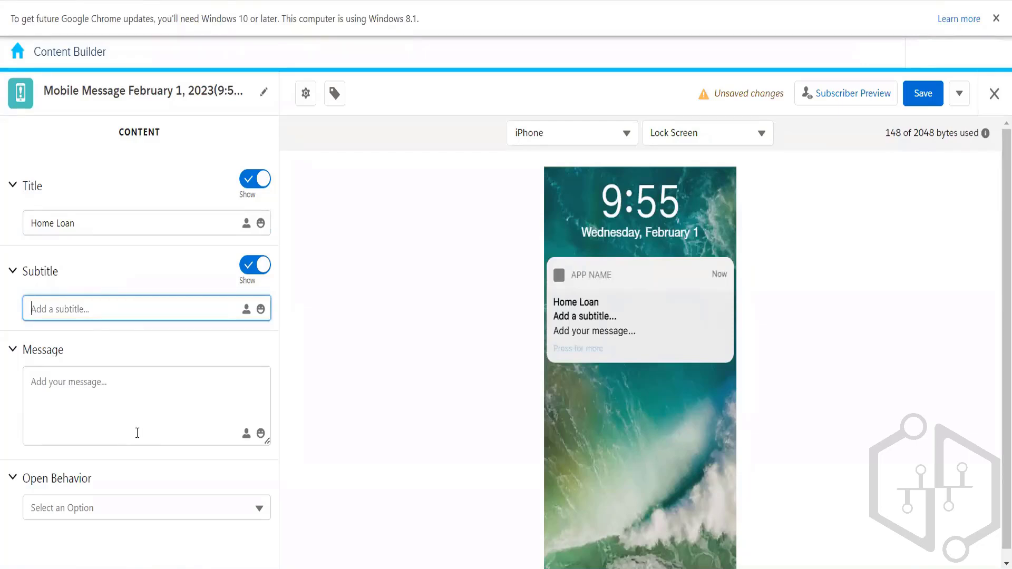
text(Custo)
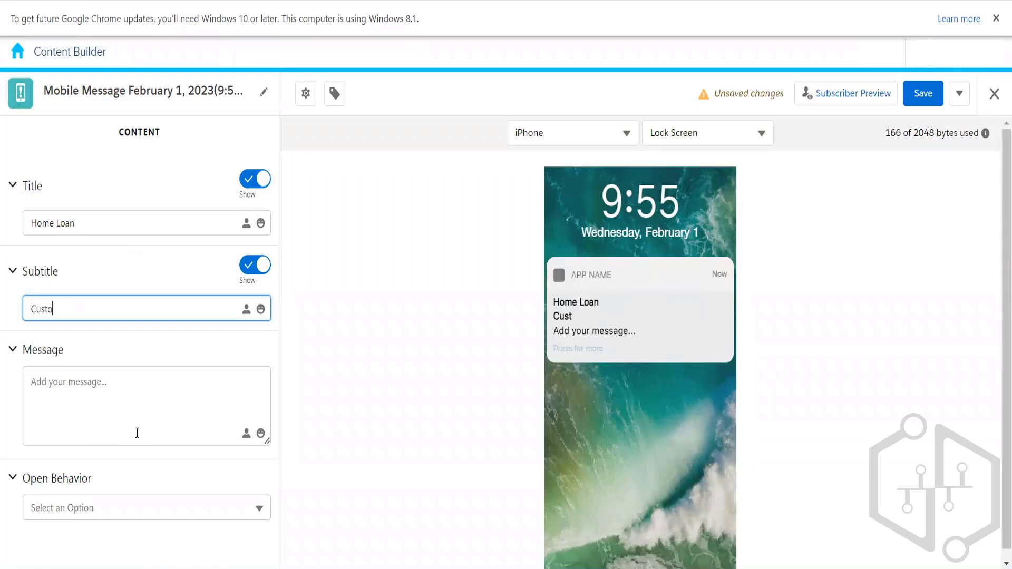
text(mized og)
key(BackSpace)
text(home loan offer )
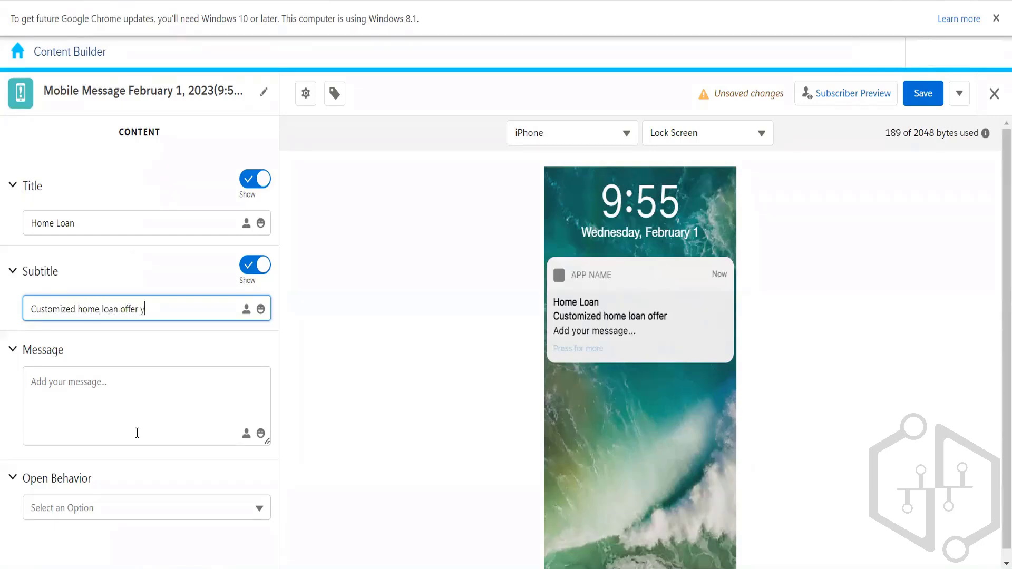
text(you)
Step: Enter "Tap here for more." as the notification message and set its open behavior to Open the App
click(70, 414)
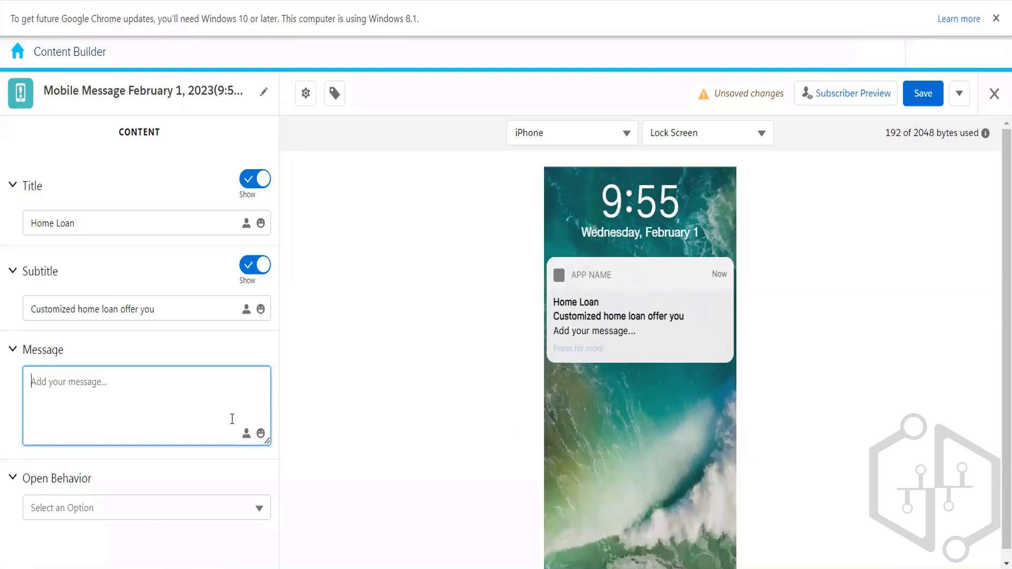
text(Tap here for more.)
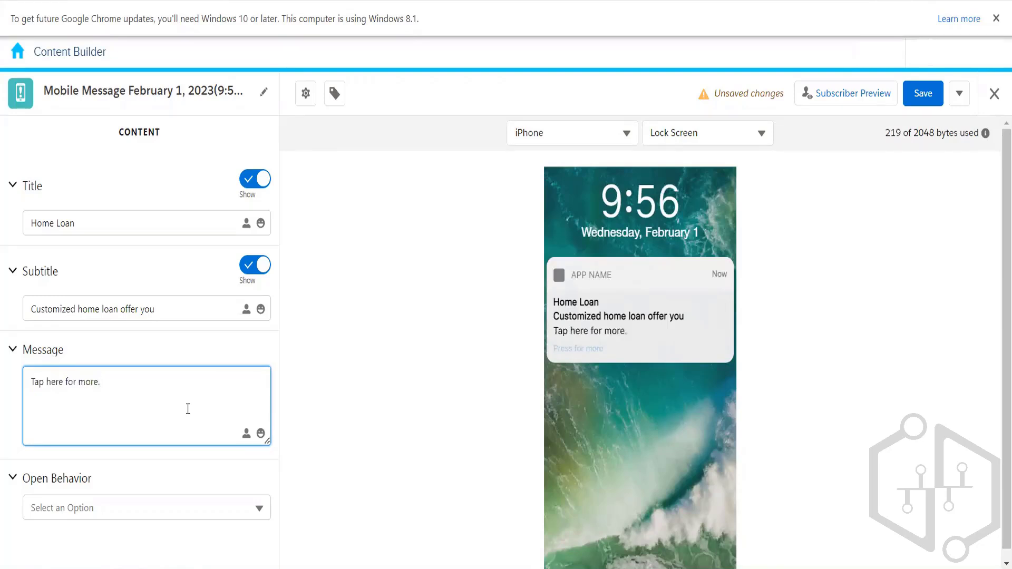
click(317, 419)
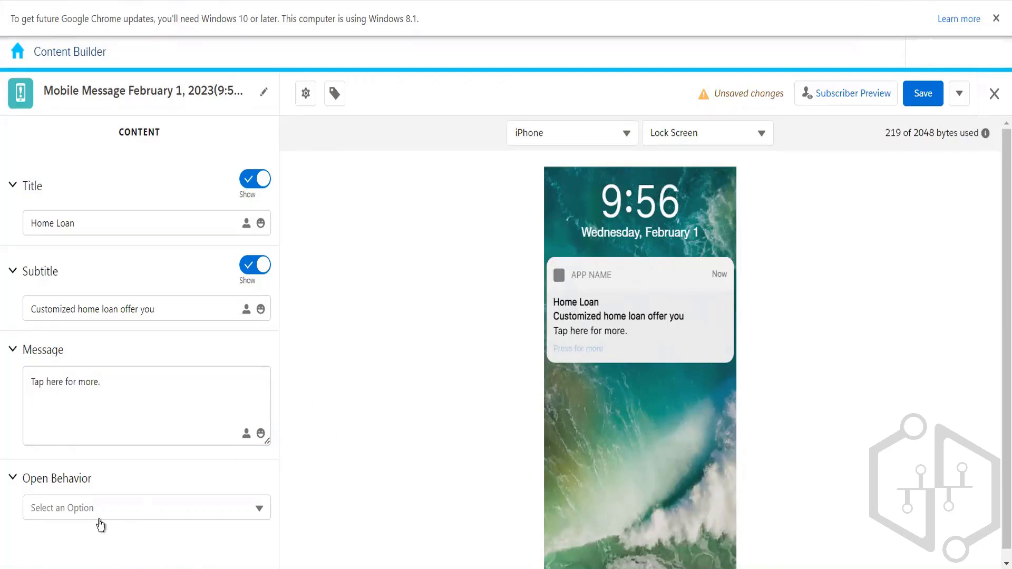
click(99, 517)
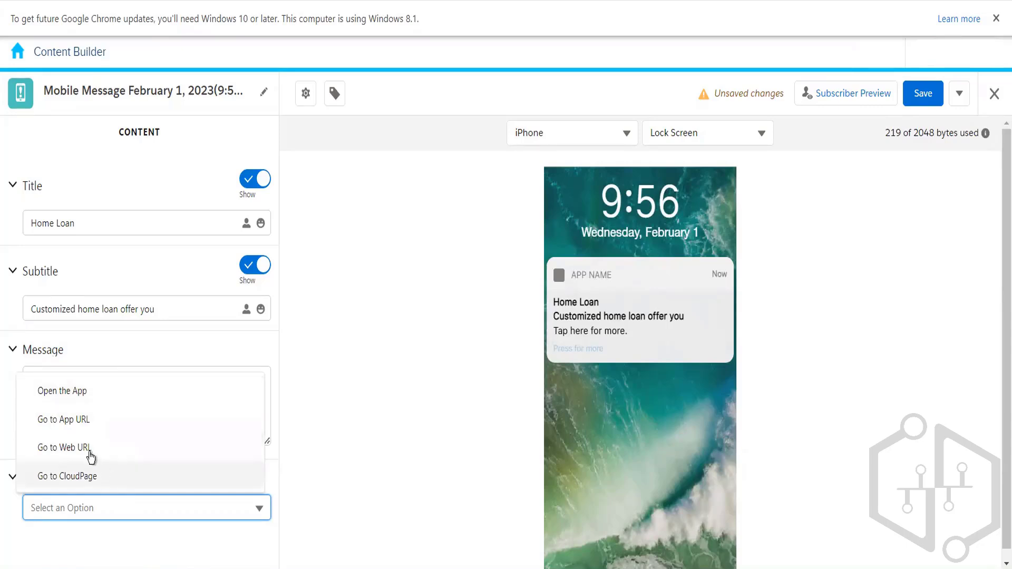
click(118, 389)
click(353, 510)
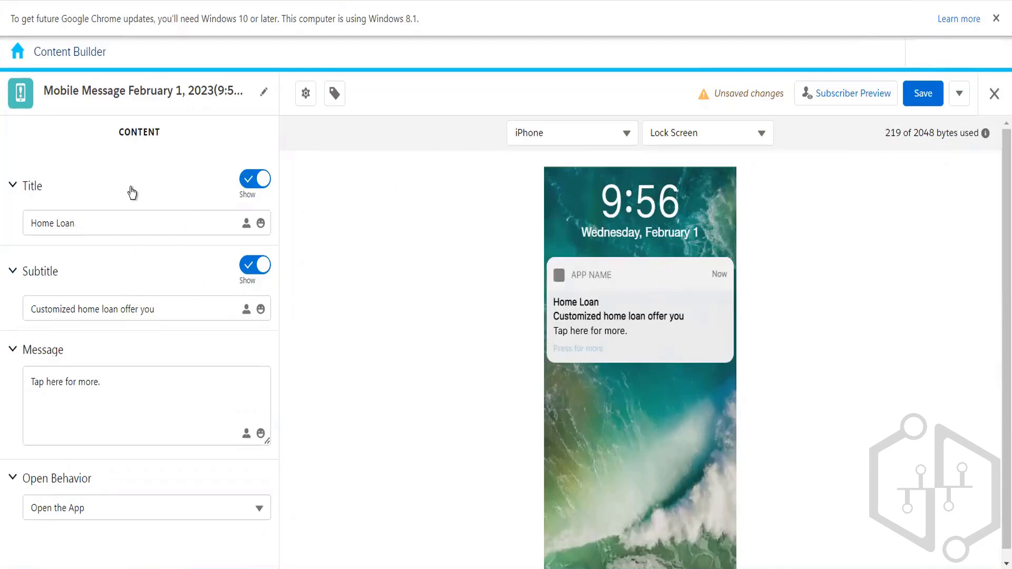
Step: Preview the push notification's lock screen on Android and switch back to the iPhone preview
click(609, 138)
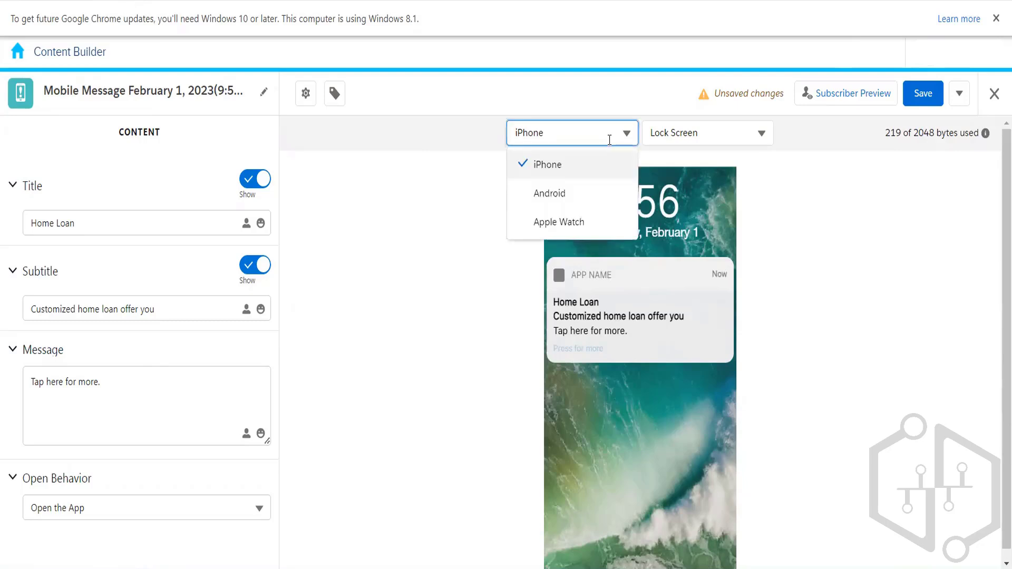
click(569, 201)
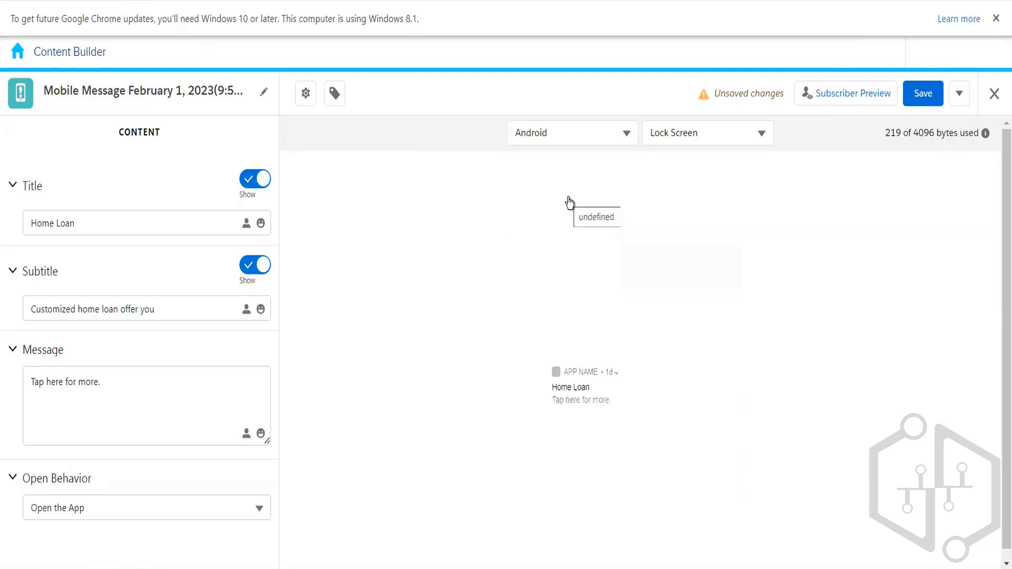
click(581, 132)
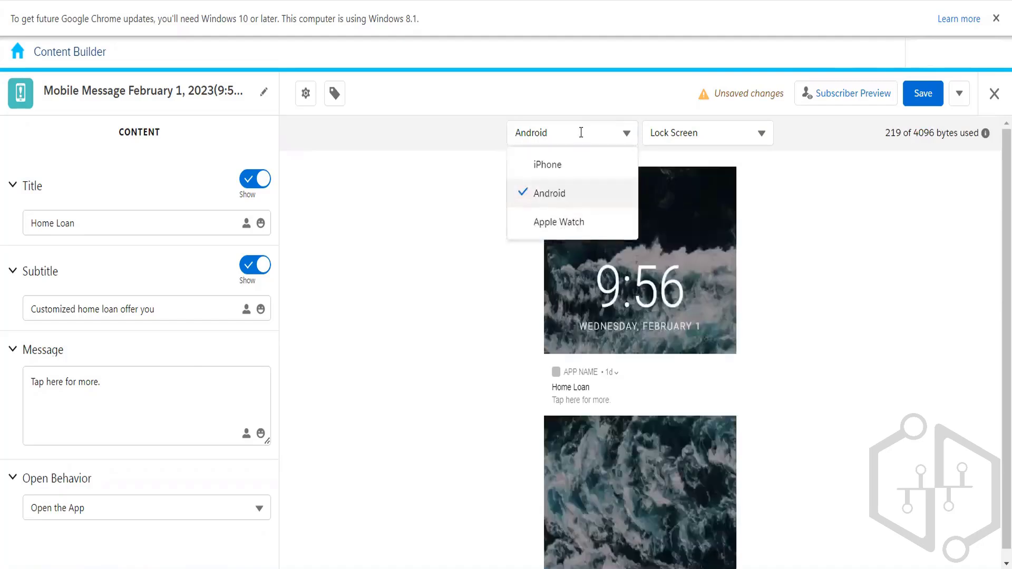
click(571, 164)
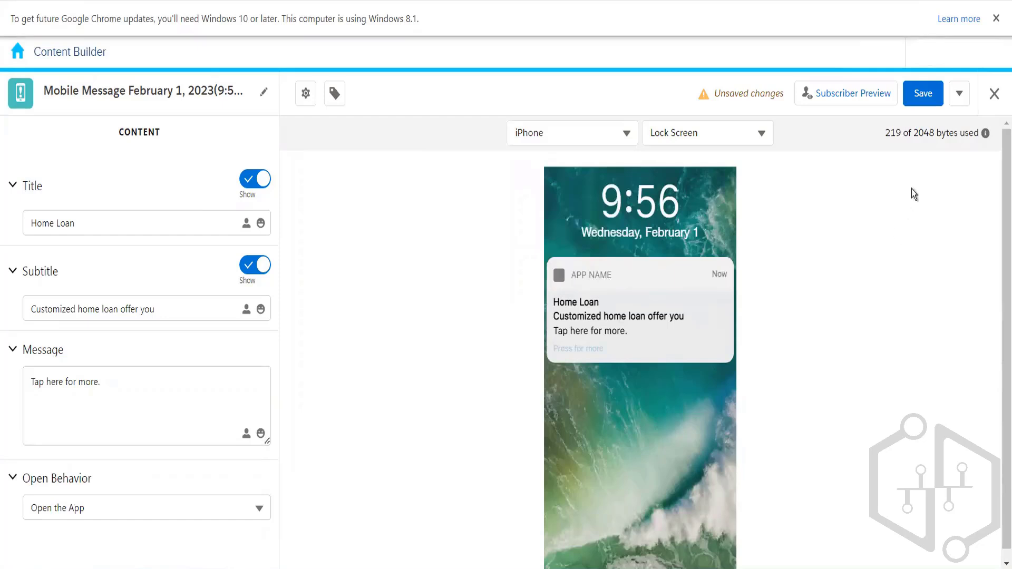
Step: Rename the push notification as "Home loan push mesaage", then save and close it
click(221, 90)
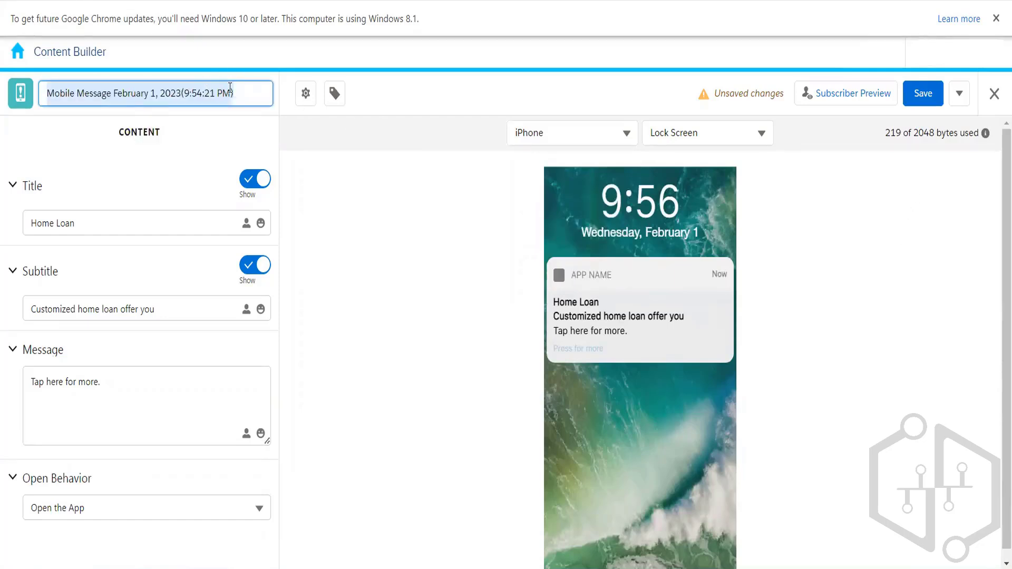
text(Home l)
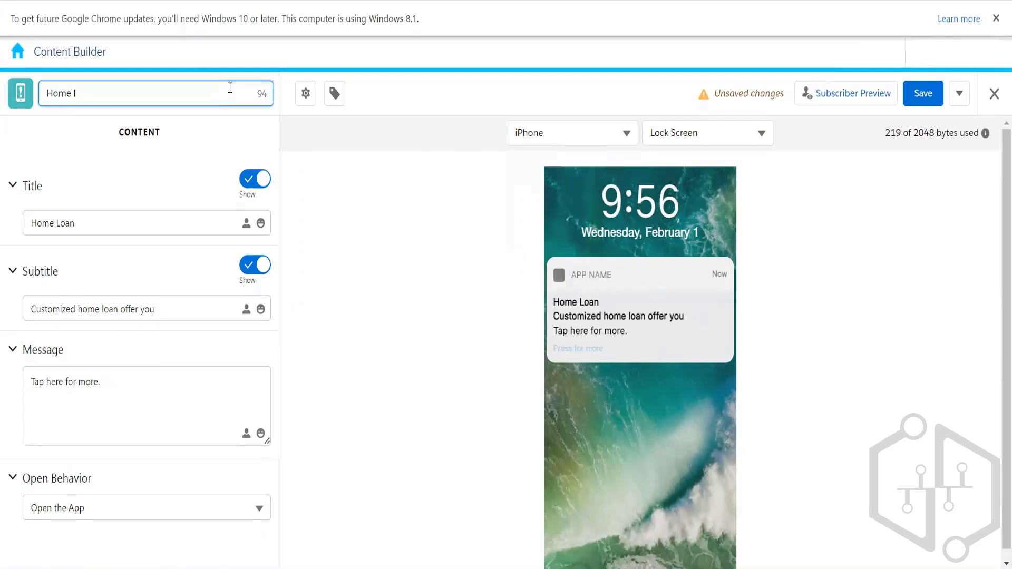
text(oan push)
text( mee)
text(aage)
click(284, 242)
click(919, 94)
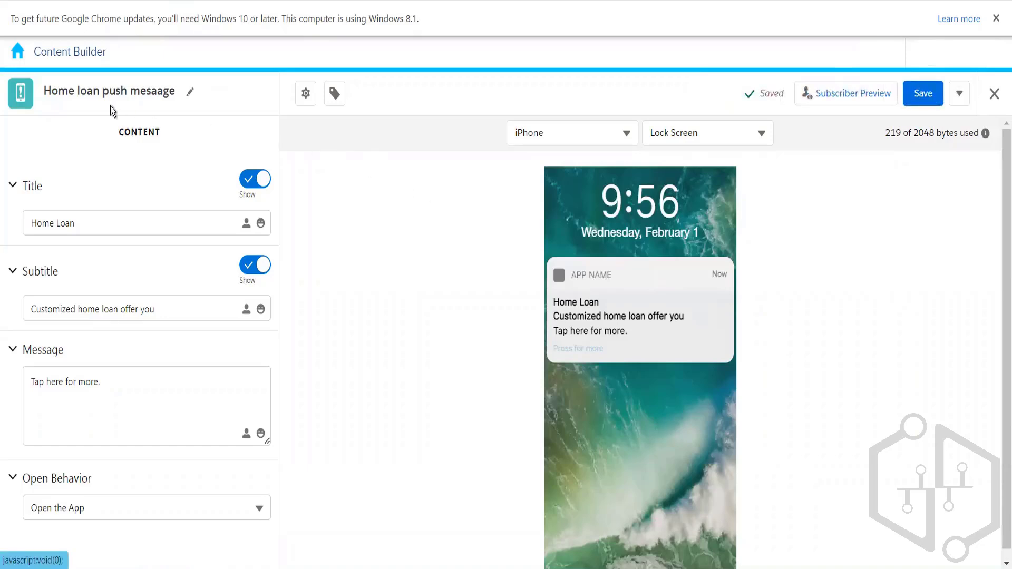
click(993, 94)
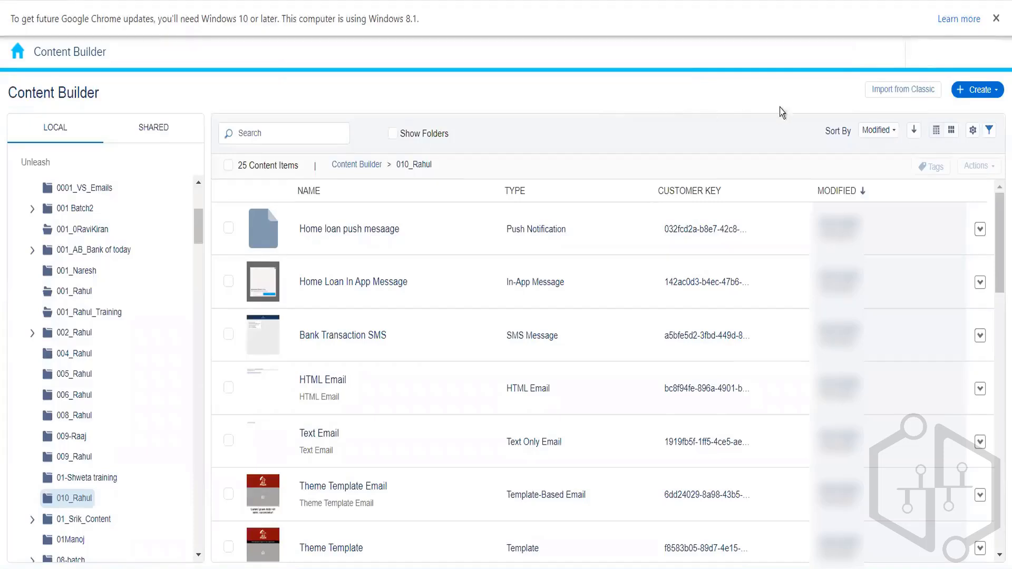
click(972, 92)
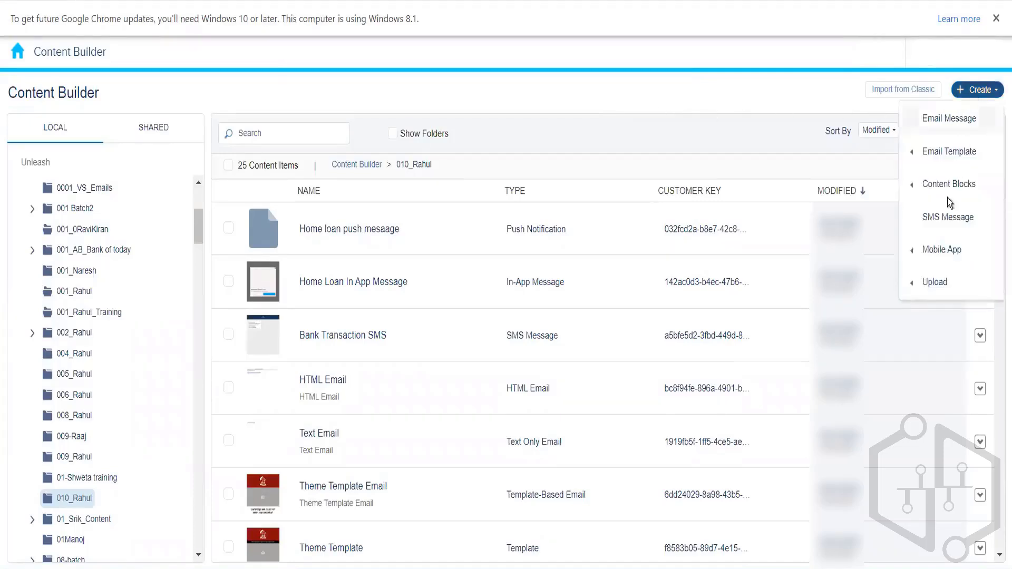
mouse_move(936, 248)
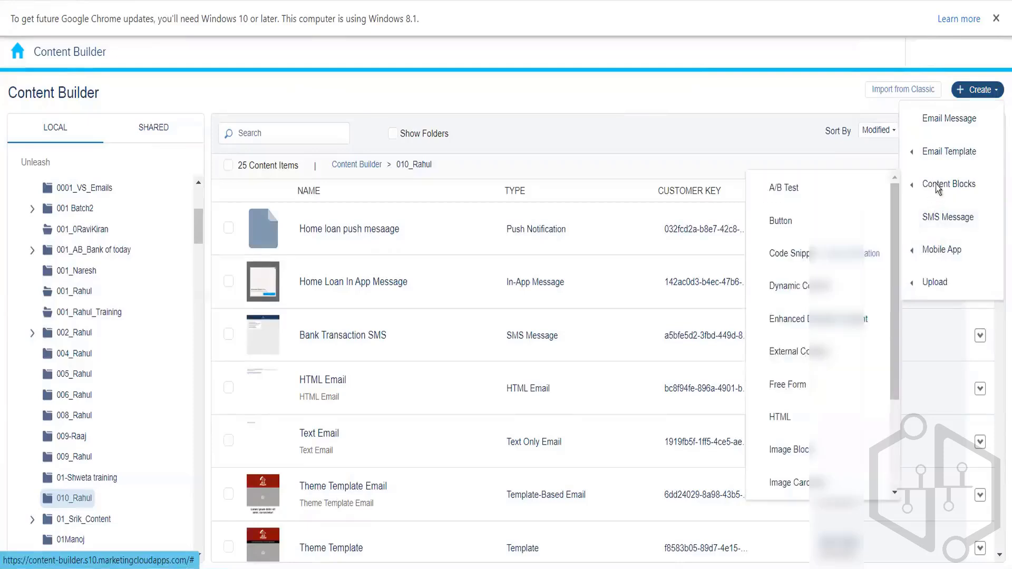
mouse_move(948, 132)
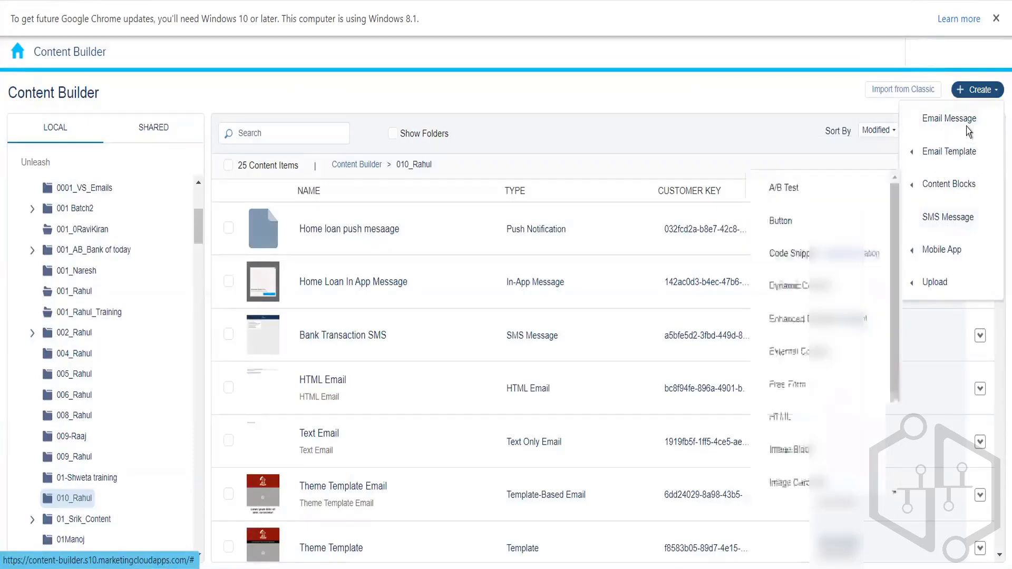
mouse_move(967, 254)
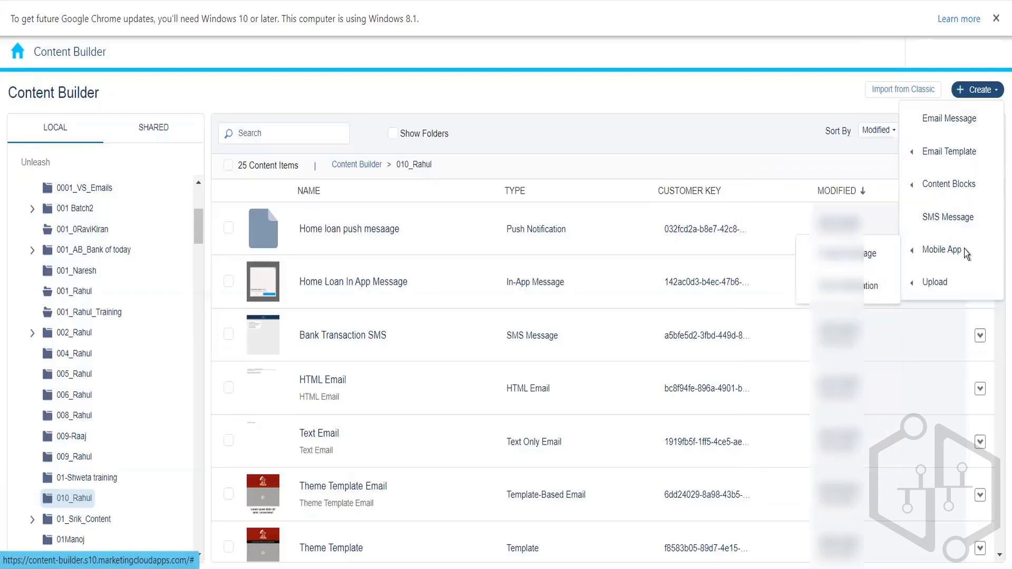
mouse_move(925, 282)
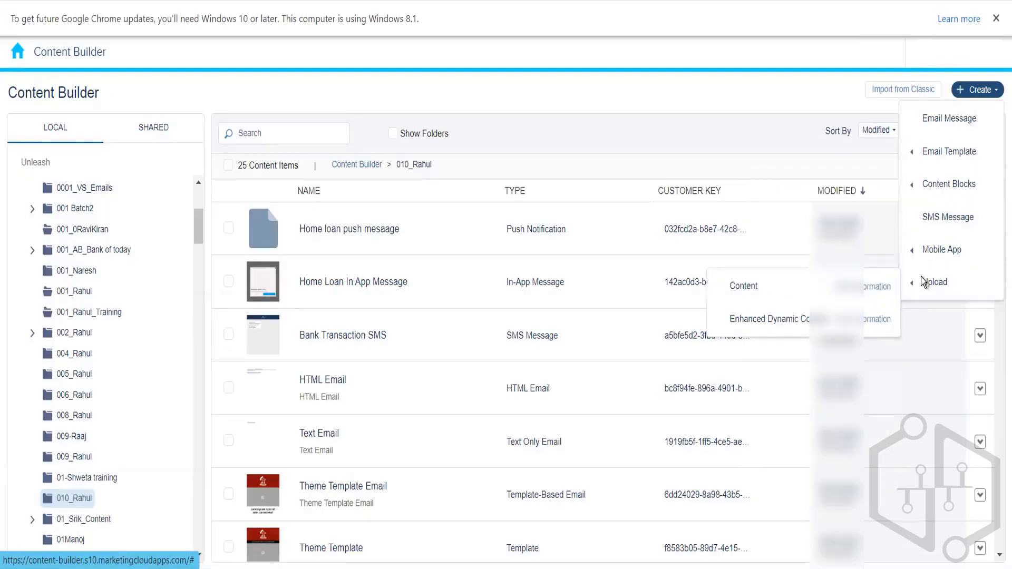